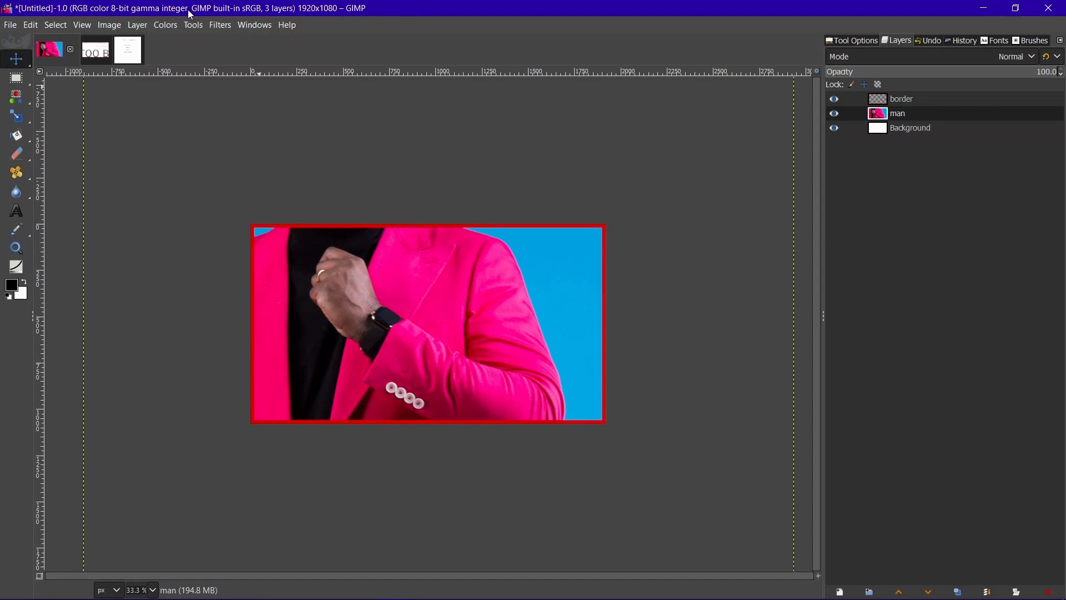
Switch the editor window to fullscreen view
click(82, 25)
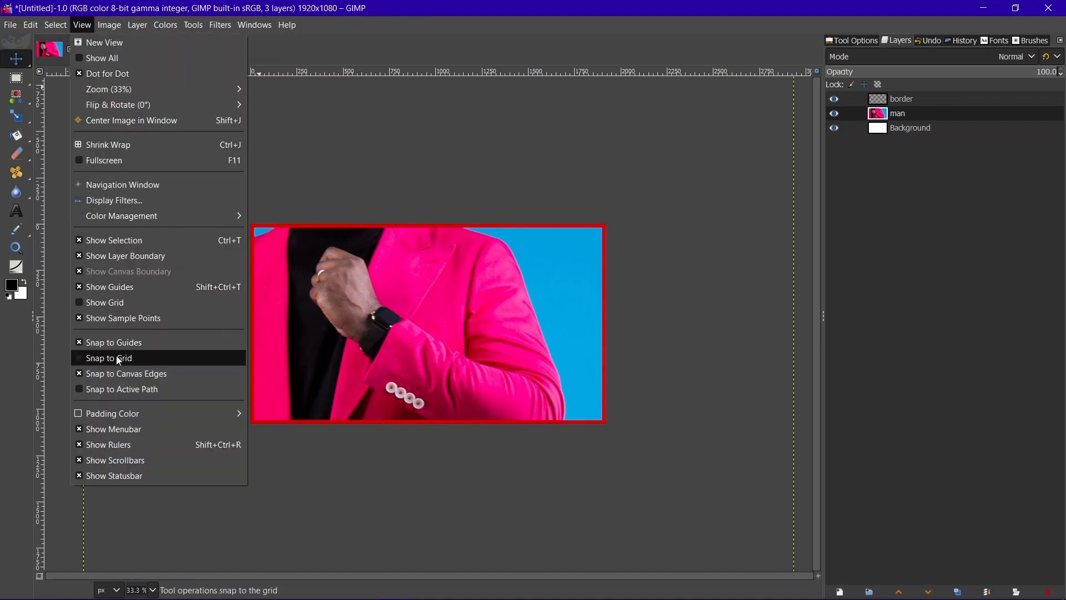
click(132, 161)
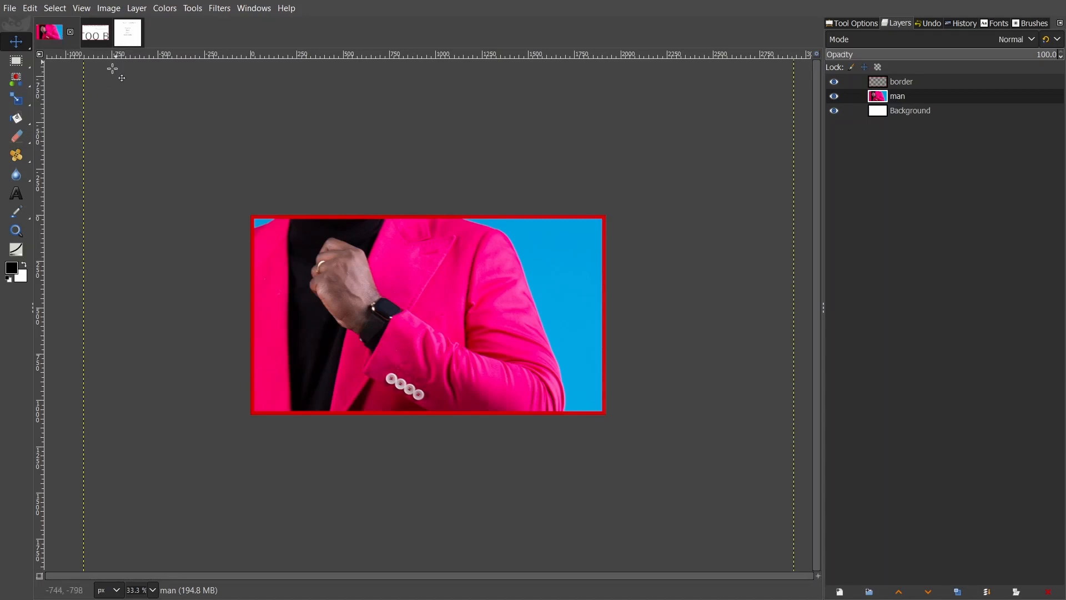
click(12, 9)
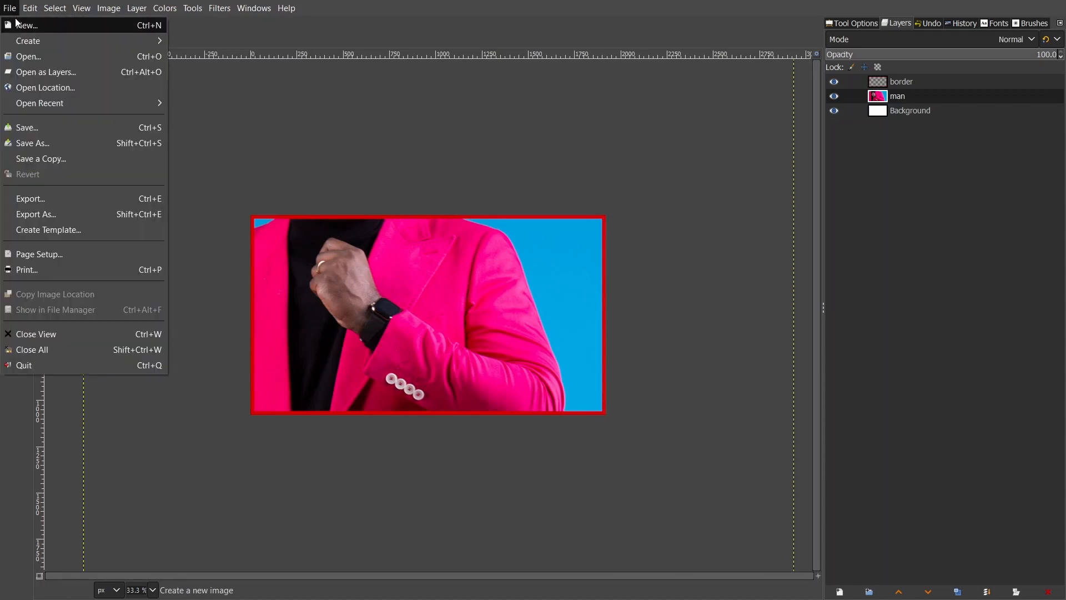
click(19, 27)
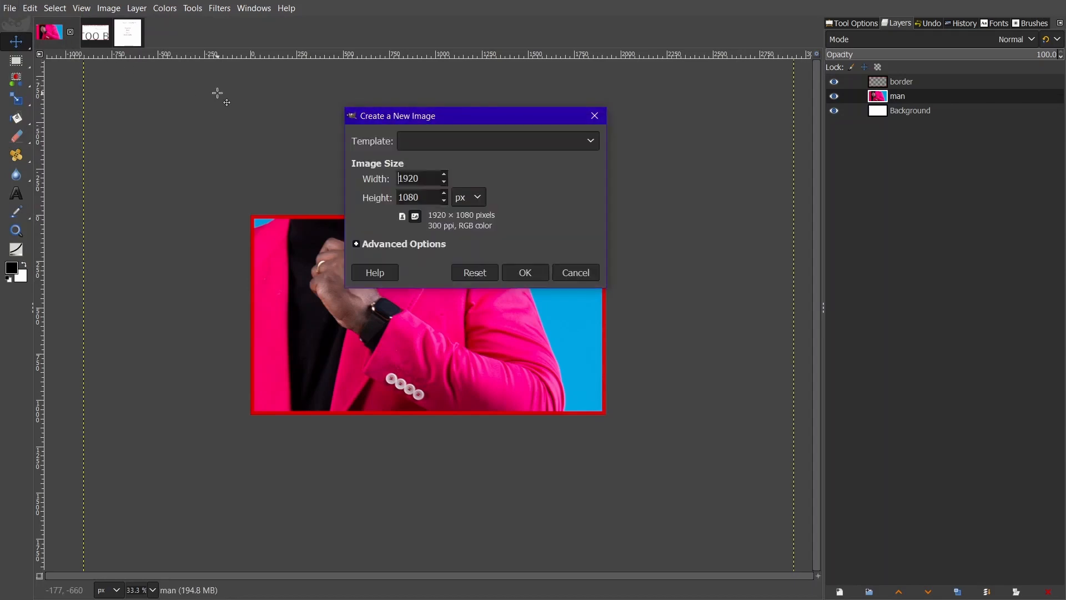
drag(452, 124, 402, 108)
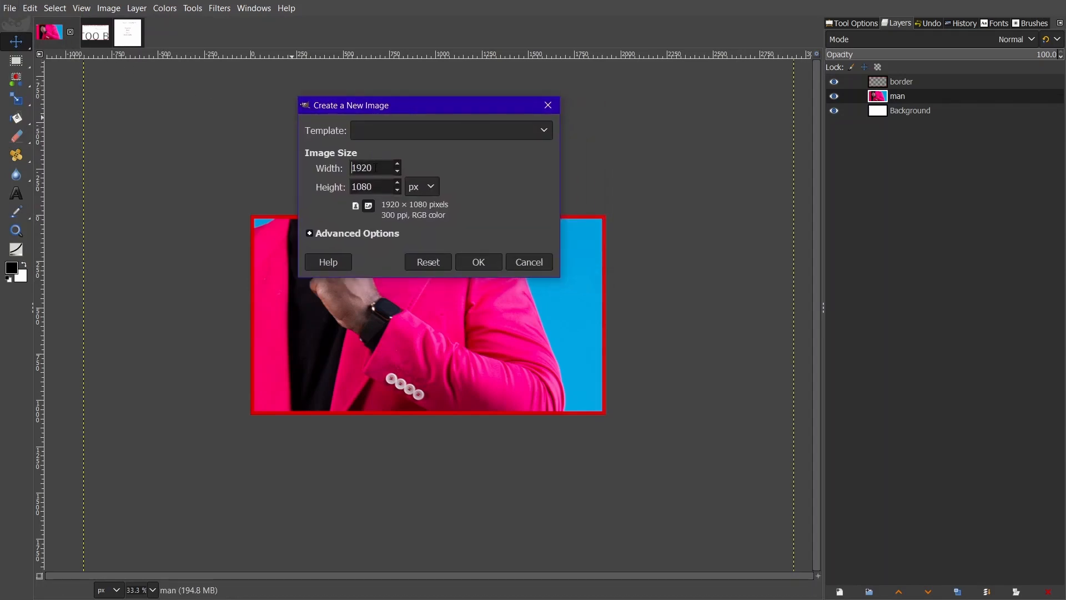
key(ctrl+a)
click(370, 187)
drag(398, 105, 818, 122)
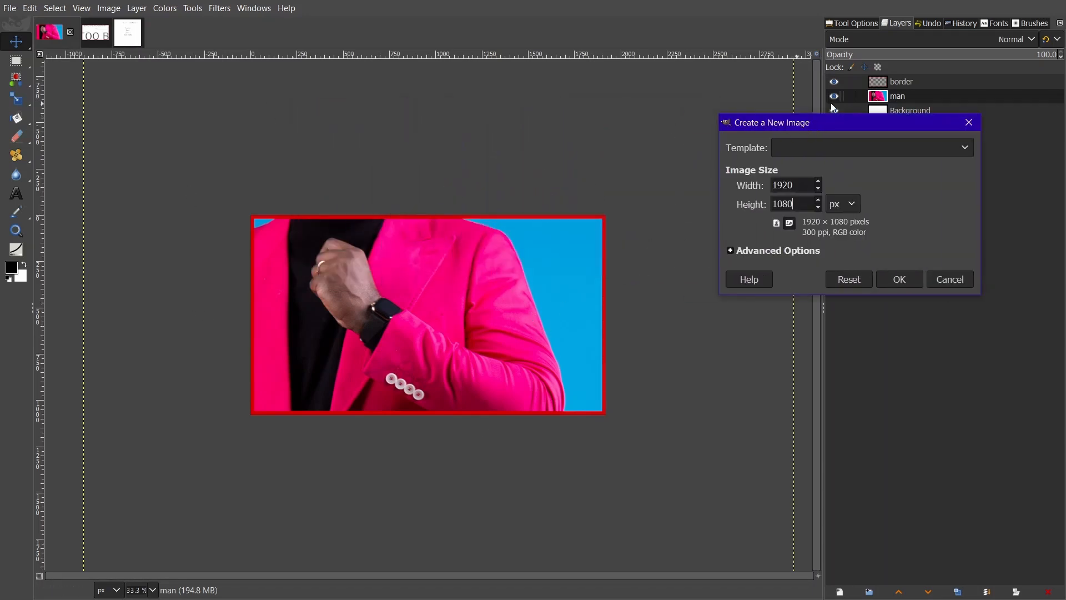
drag(838, 129, 633, 100)
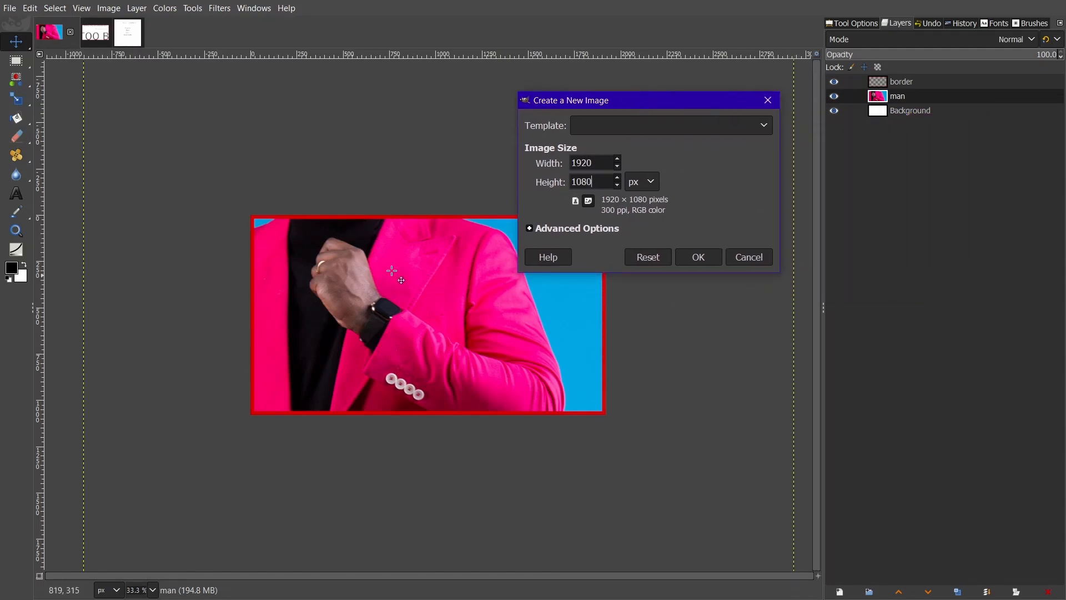
drag(606, 102, 467, 110)
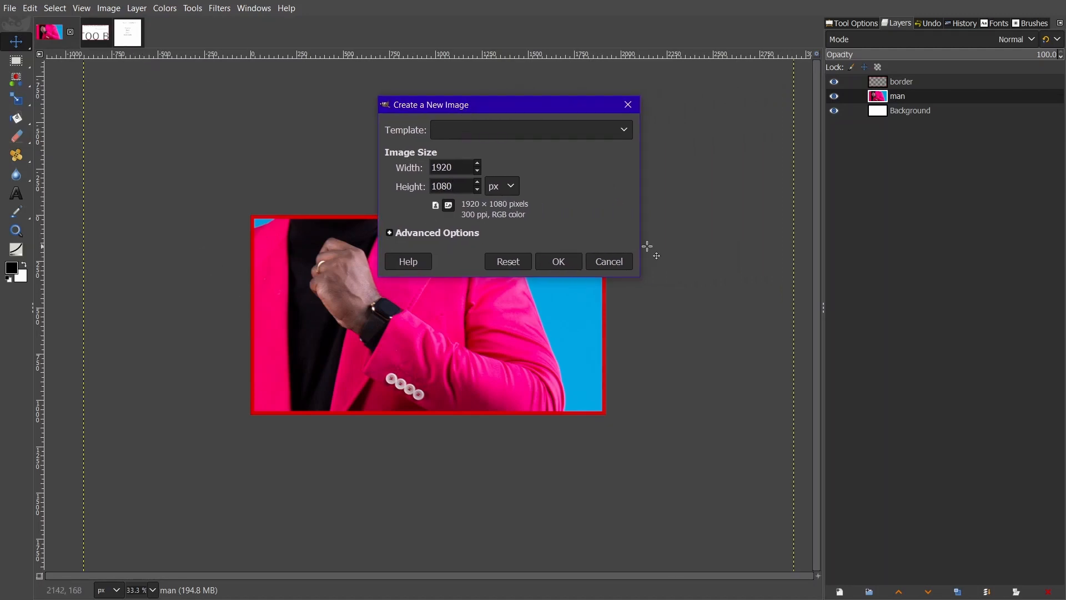
click(610, 262)
Switch to the font samples image and create a new image 1920 px wide and 1080 px high
click(135, 38)
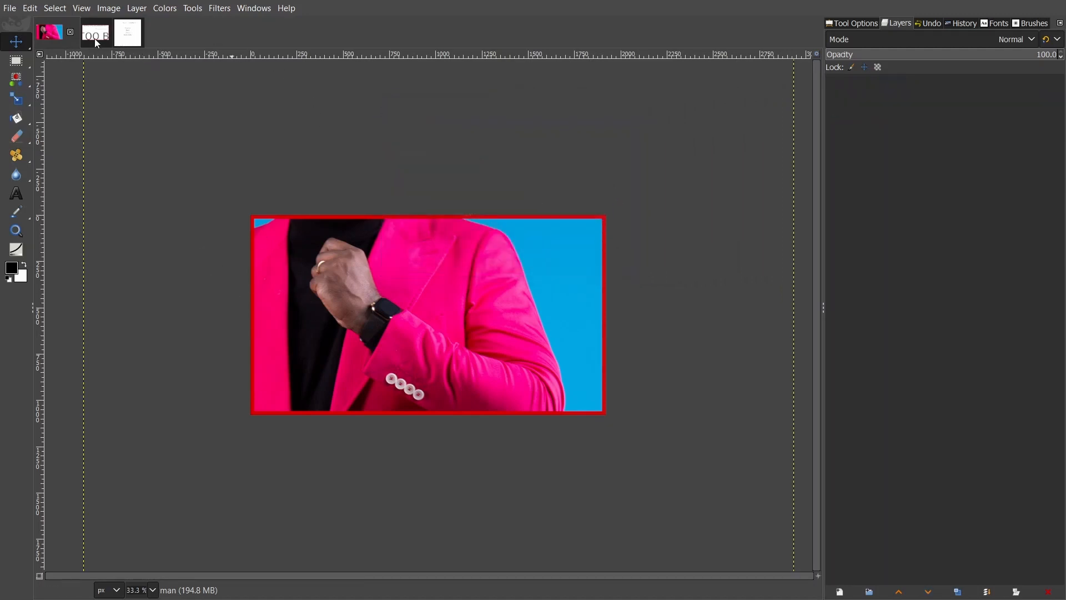
click(10, 8)
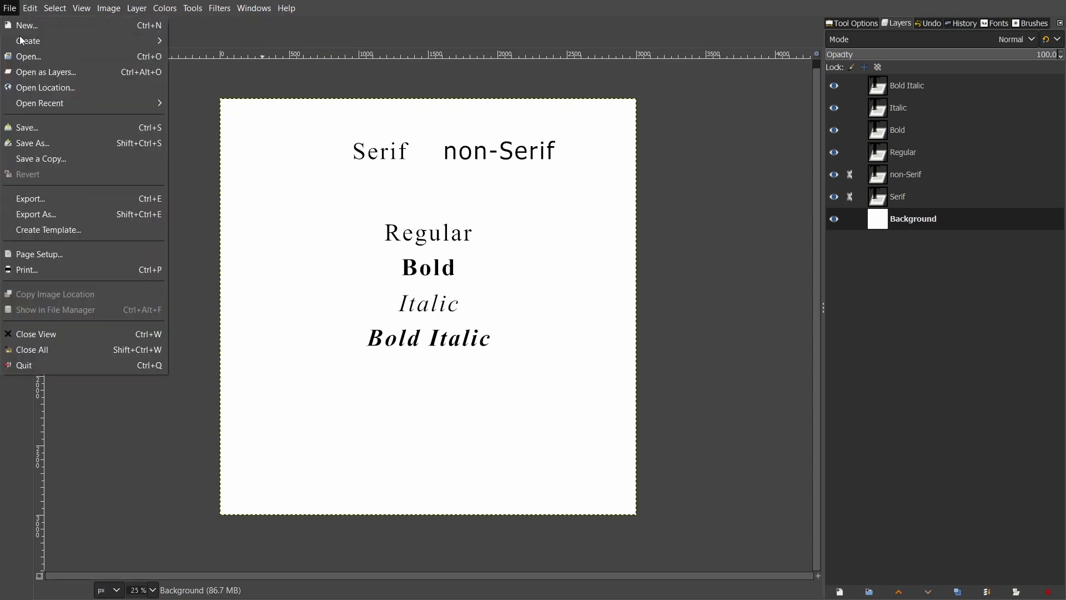
click(19, 22)
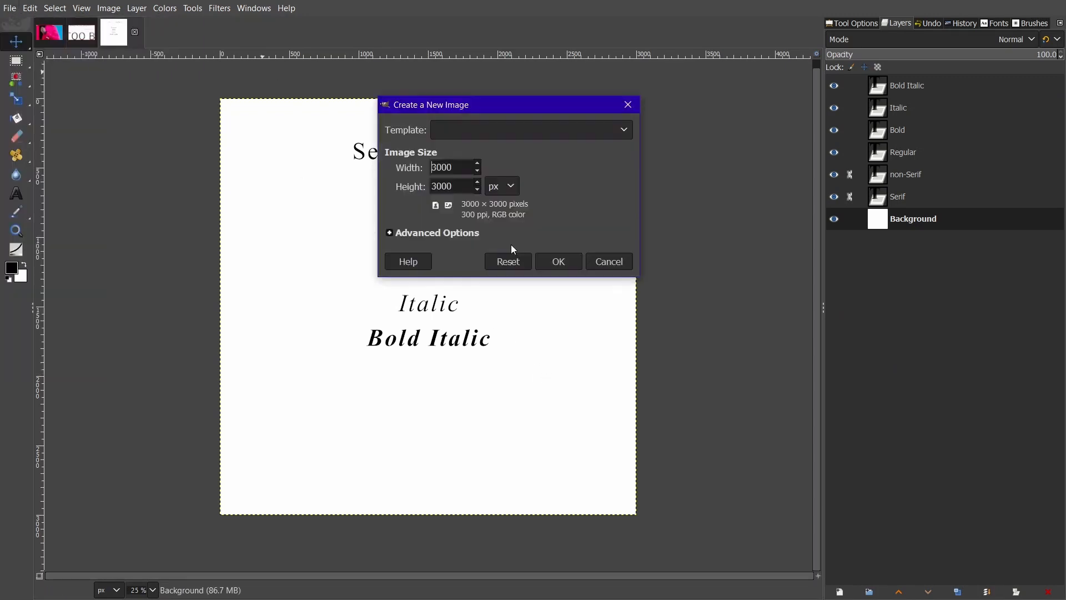
double_click(433, 167)
text(1920)
key(Tab)
text(1080)
double_click(460, 168)
double_click(465, 187)
click(568, 259)
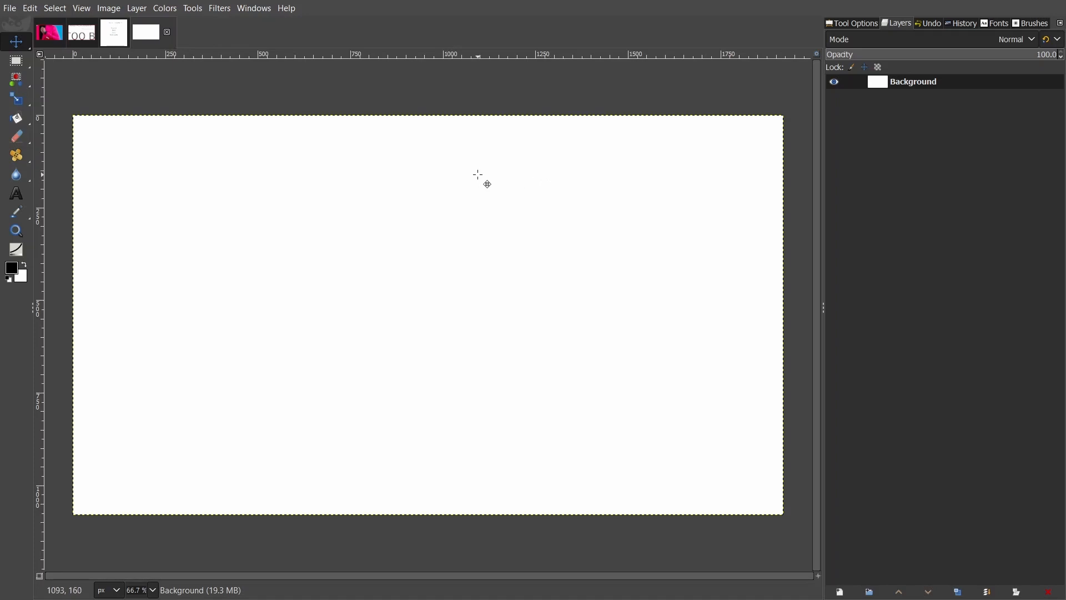
Draw a crop rectangle on the blank canvas with the Crop tool and set its fixed aspect ratio to 16:9
key(shift+c)
mouse_move(660, 157)
mouse_down()
mouse_move(336, 321)
mouse_move(220, 396)
mouse_move(148, 398)
mouse_up()
click(855, 24)
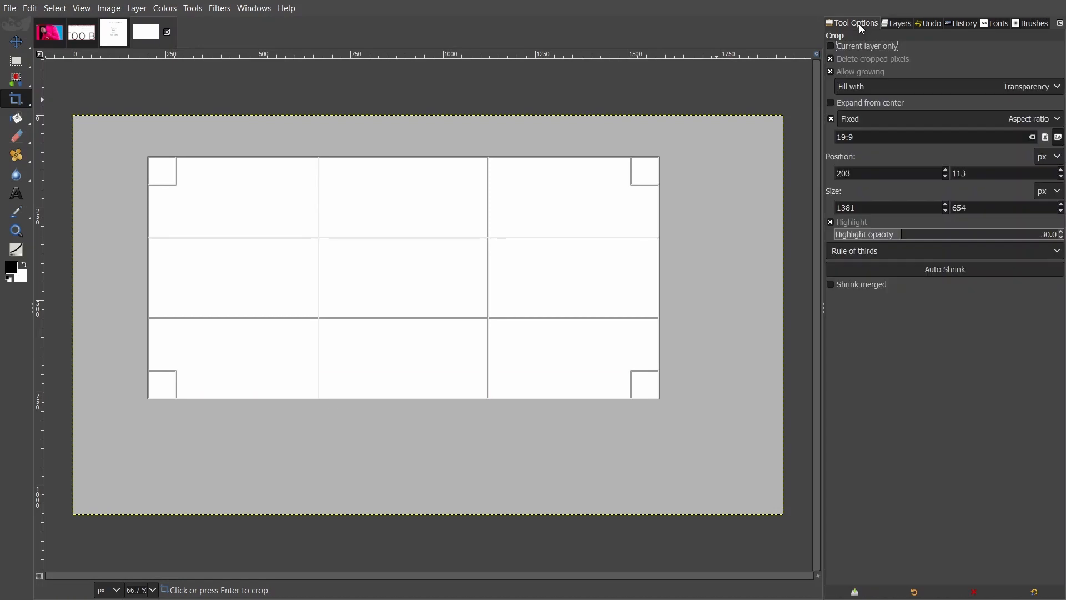
drag(856, 136, 809, 134)
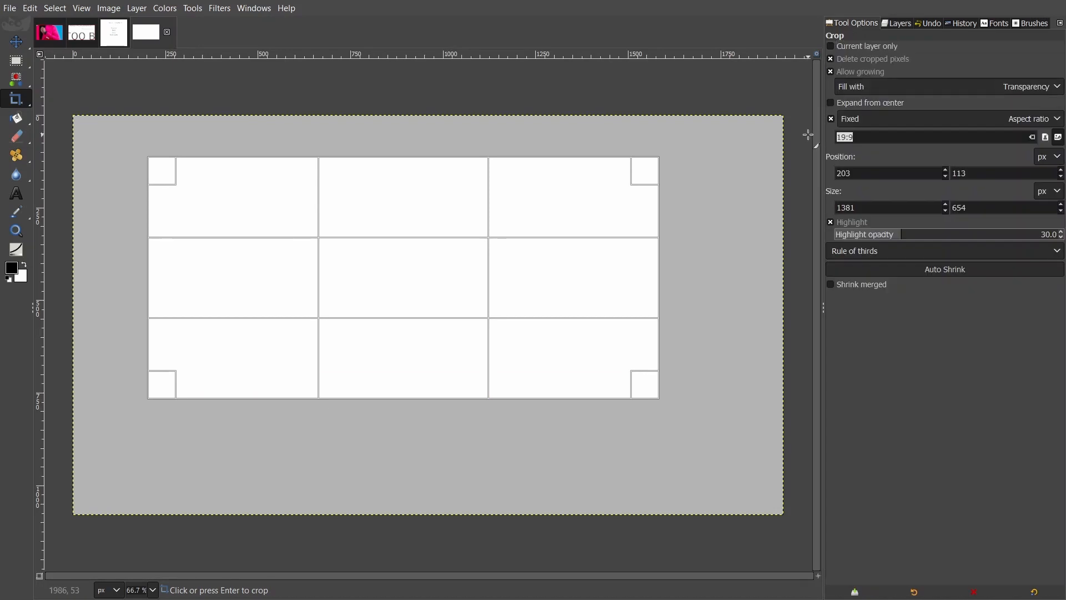
text(16:9)
key(Return)
Resize and reposition the crop rectangle to about 590 × 332 px near the middle of the canvas and crop the image to it
mouse_move(556, 283)
mouse_down()
mouse_move(507, 281)
mouse_move(548, 293)
mouse_move(665, 284)
mouse_up()
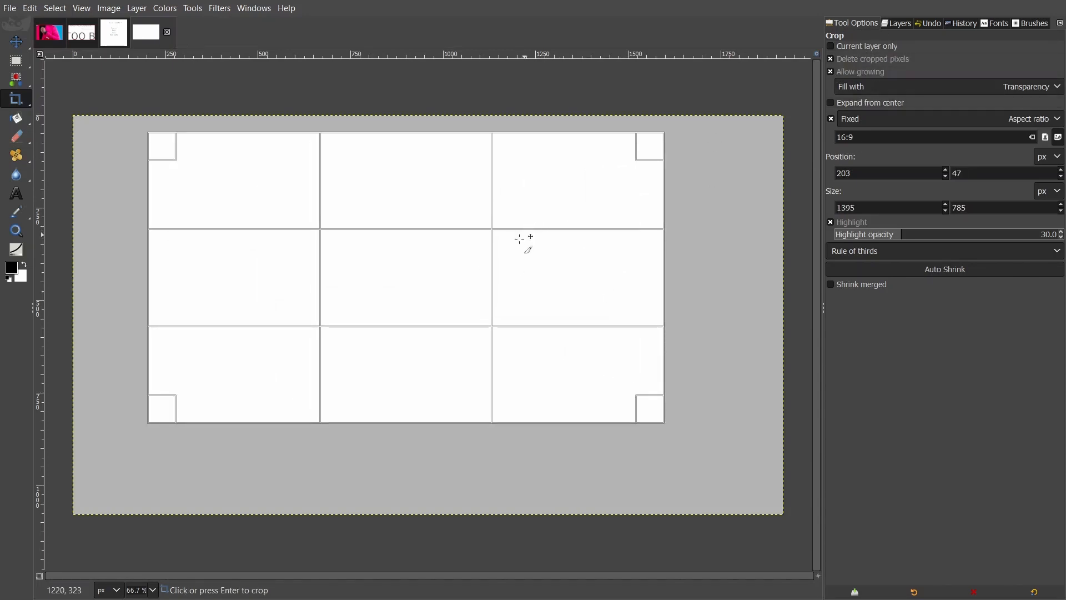
scroll(522, 239, down, 2)
drag(438, 266, 398, 256)
scroll(553, 325, up, 1)
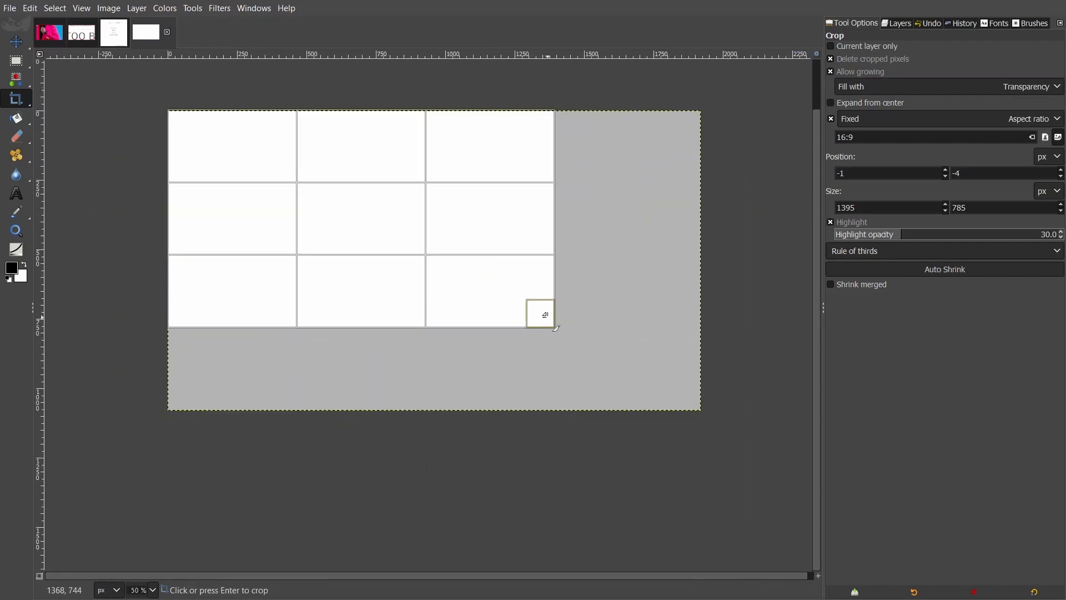
drag(556, 328, 339, 122)
key(Return)
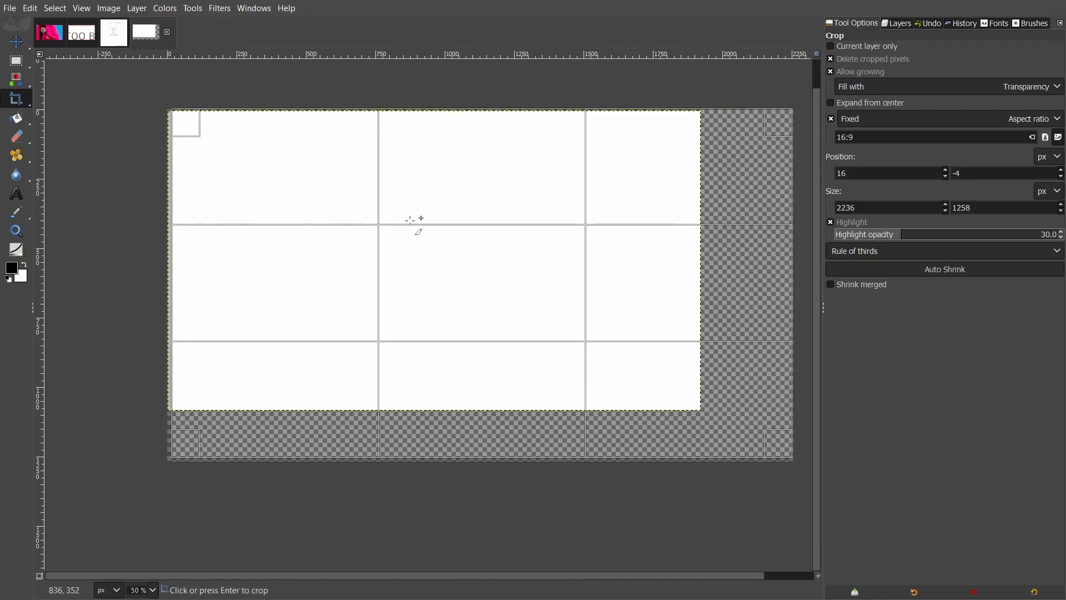
drag(748, 435, 381, 245)
drag(290, 202, 357, 248)
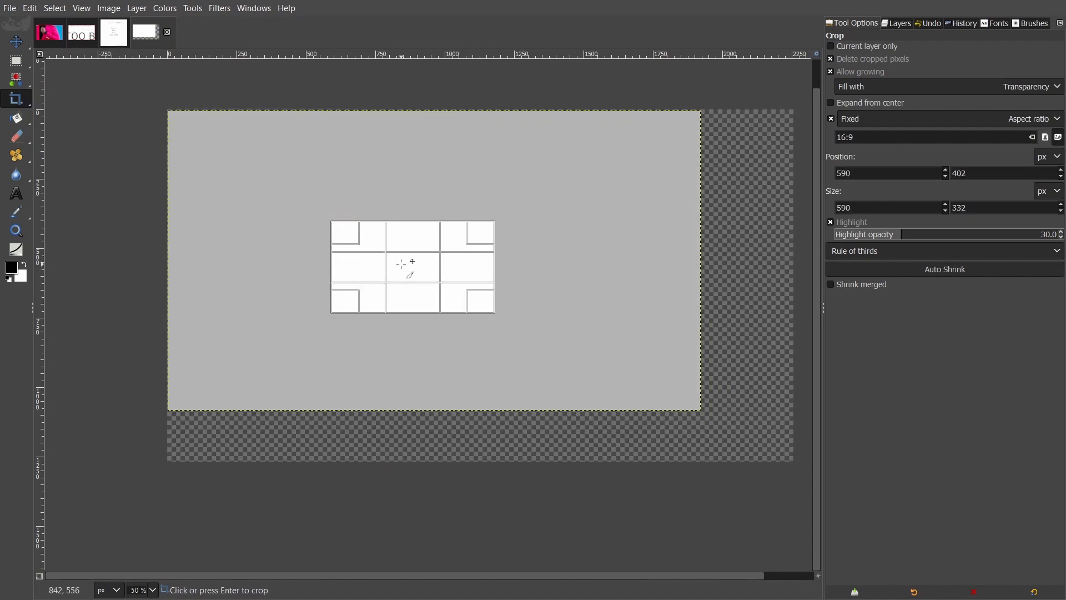
click(401, 263)
scroll(406, 262, up, 2)
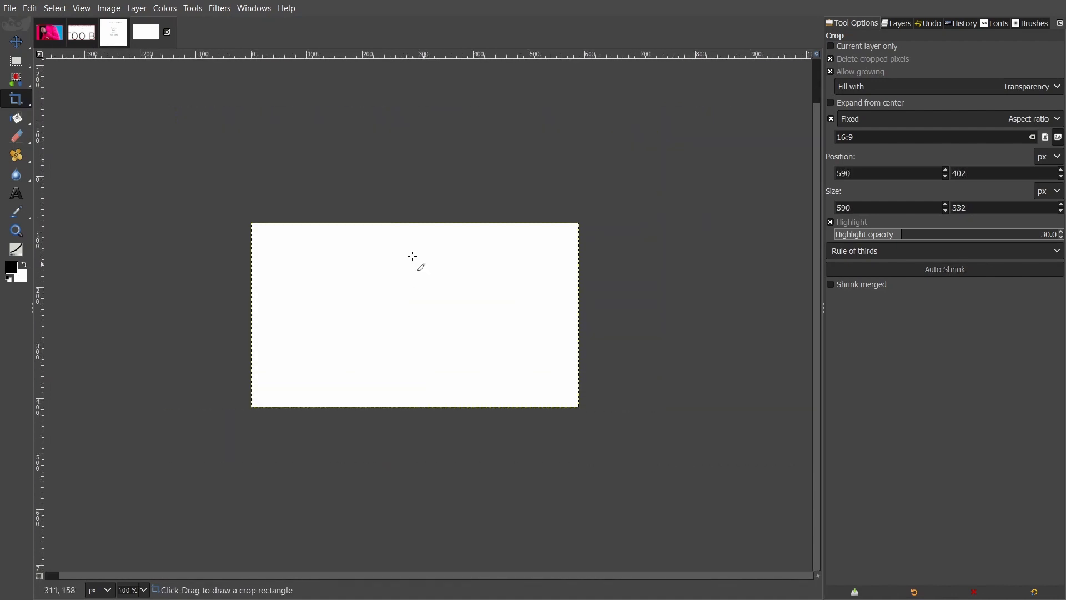
scroll(505, 334, up, 2)
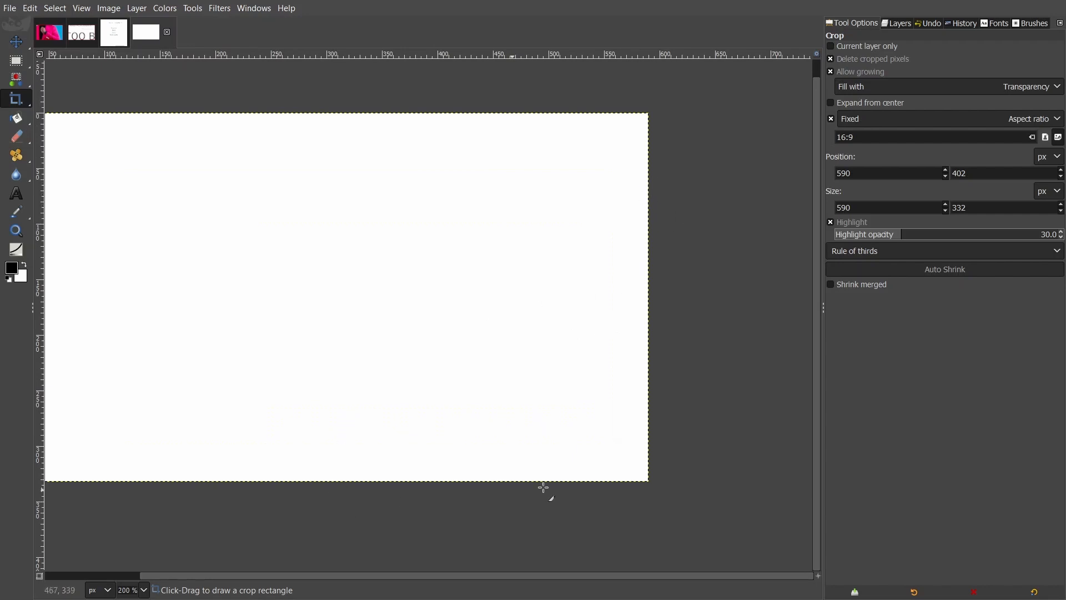
scroll(583, 480, left, 3)
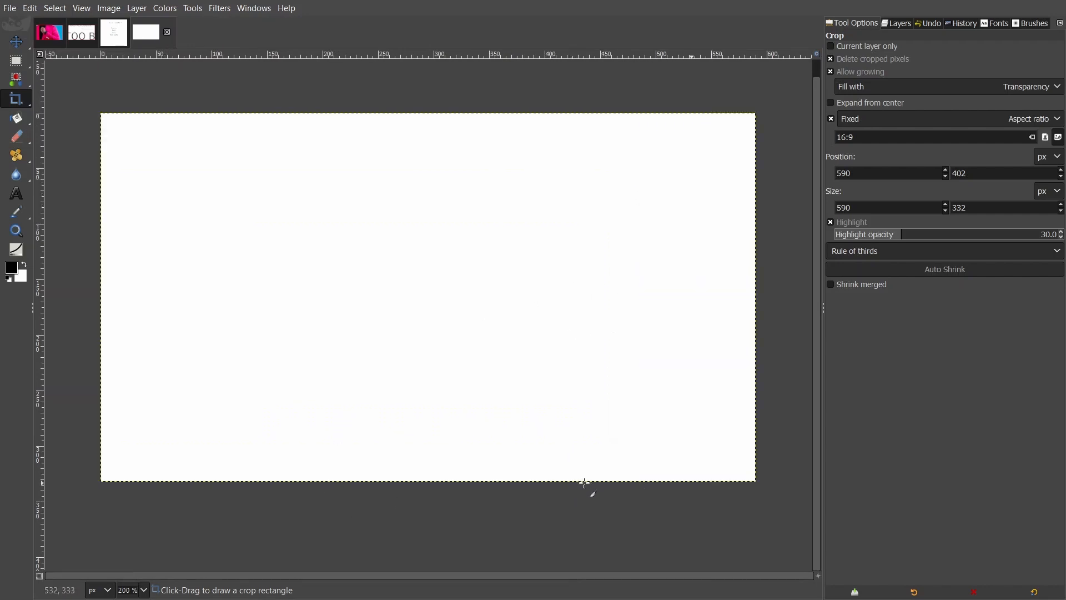
scroll(504, 467, down, 1)
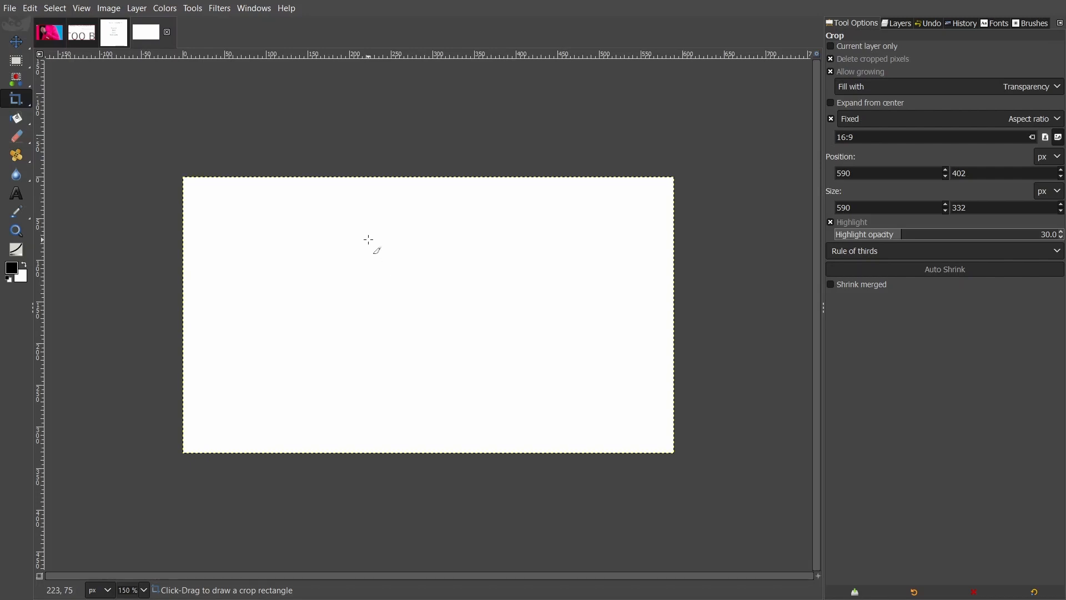
Close the cropped blank image, discarding its changes, and return to the image with the red border
click(167, 32)
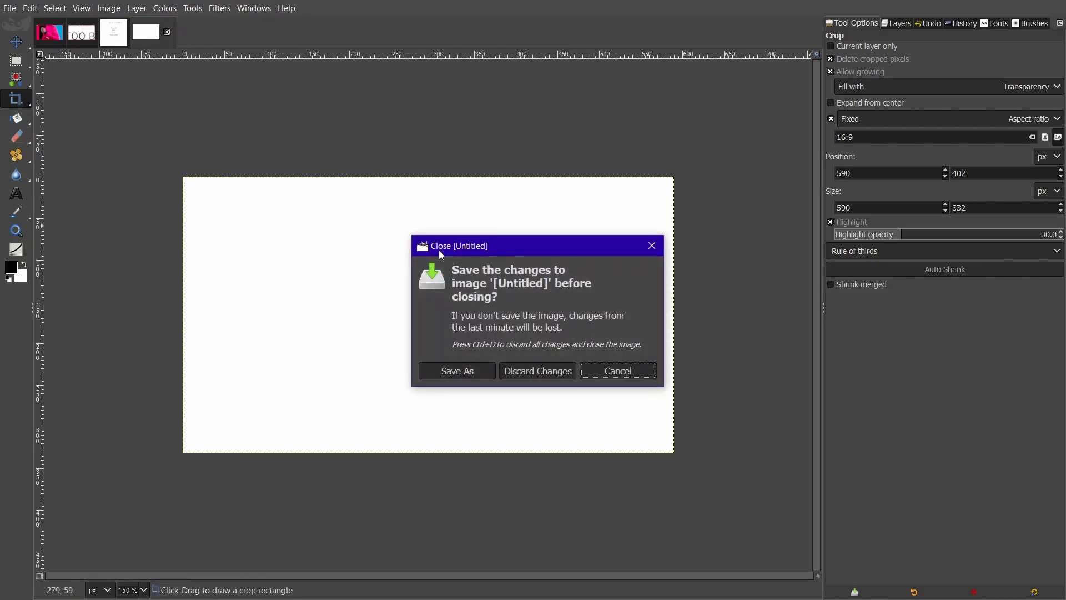
click(535, 374)
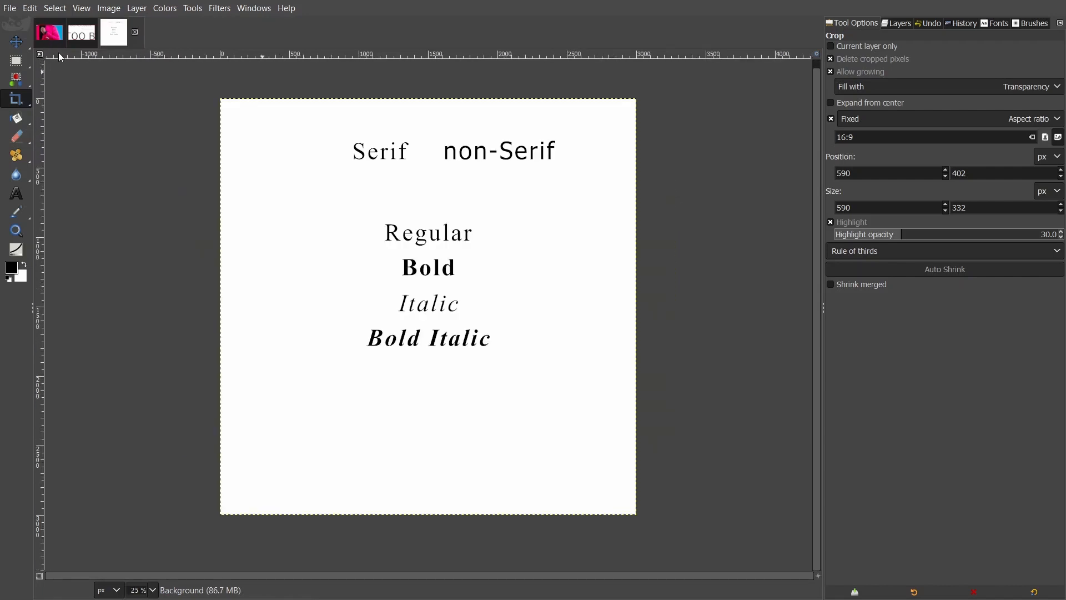
click(44, 35)
click(10, 8)
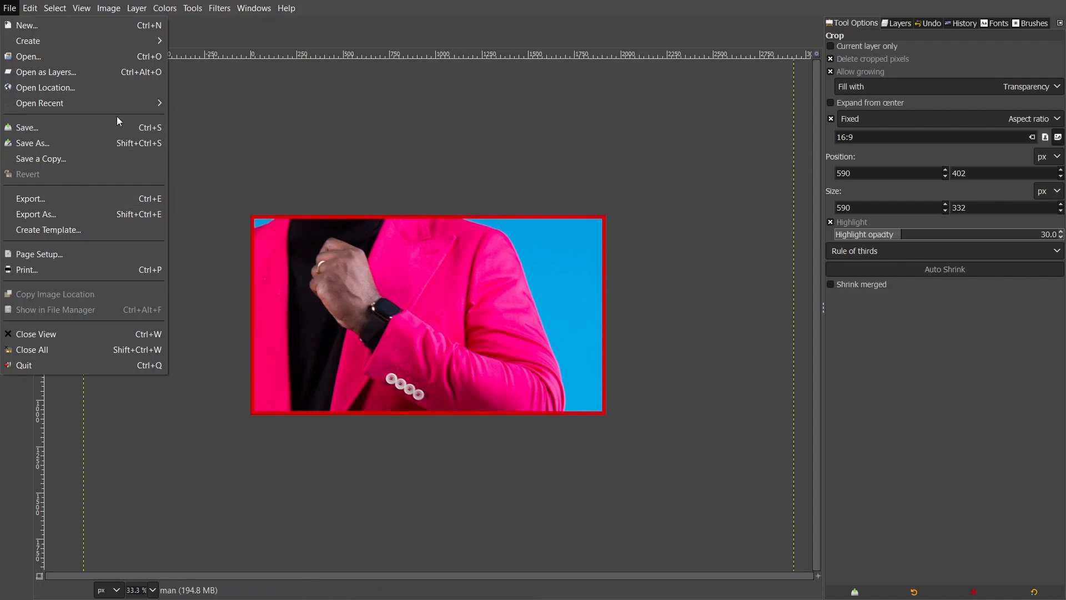
click(233, 42)
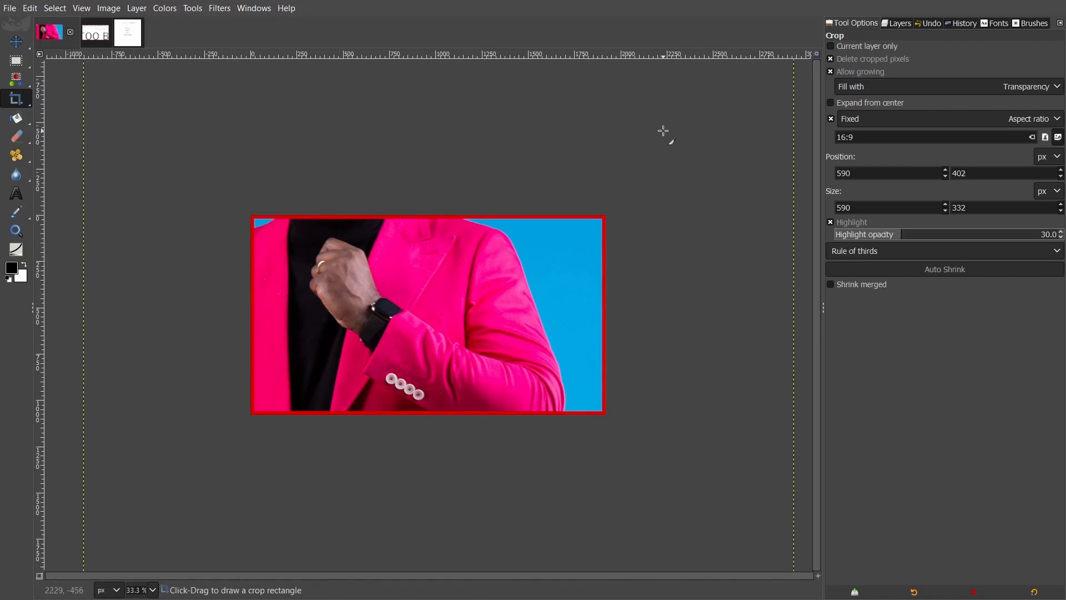
Move the man layer down with the Move tool until his head is inside the red border
click(890, 24)
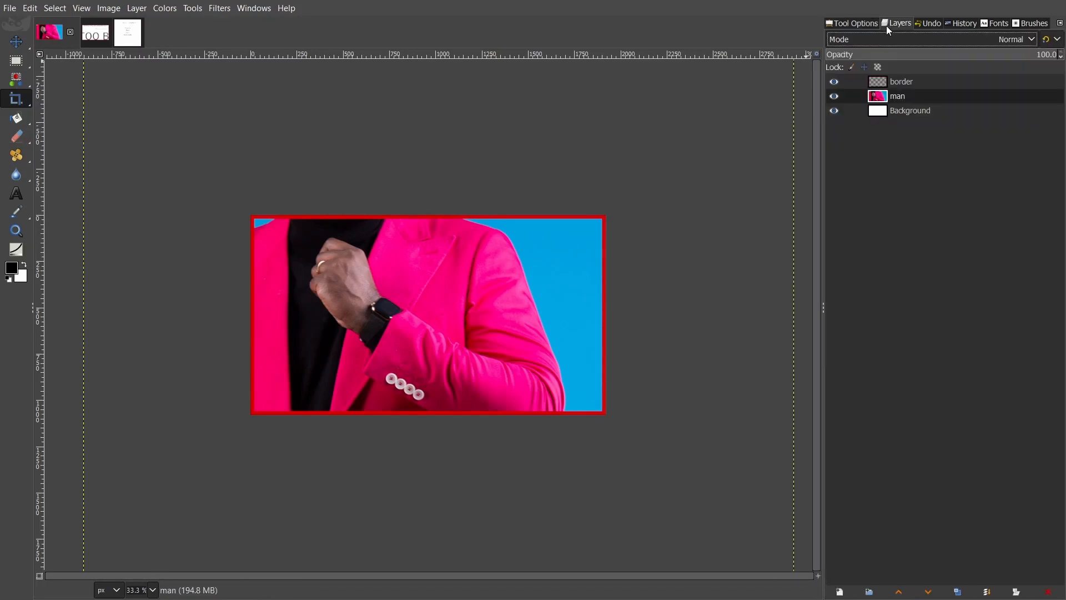
key(m)
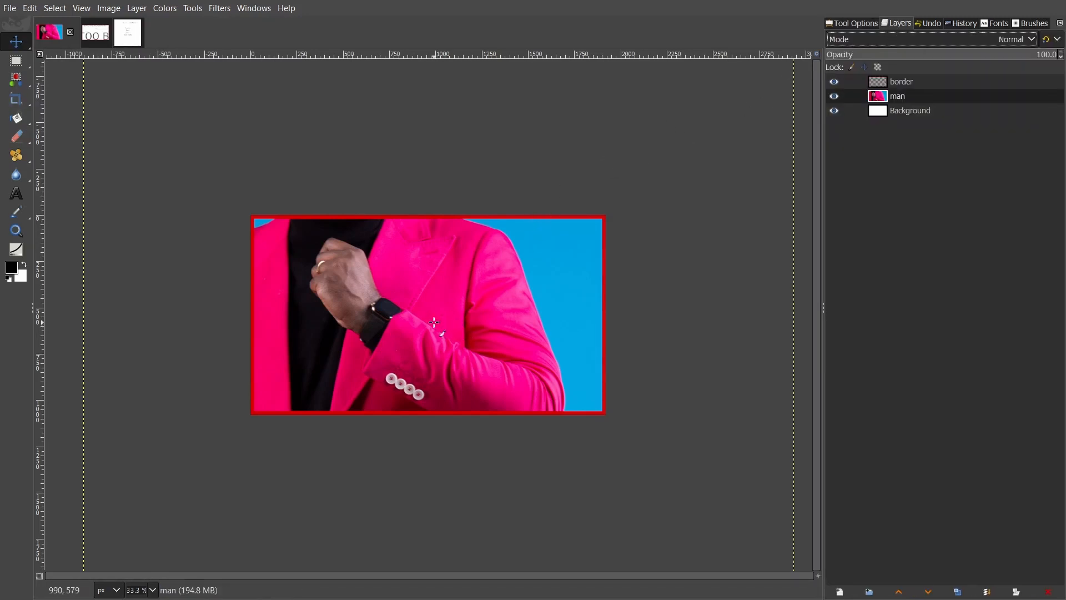
drag(443, 310, 447, 479)
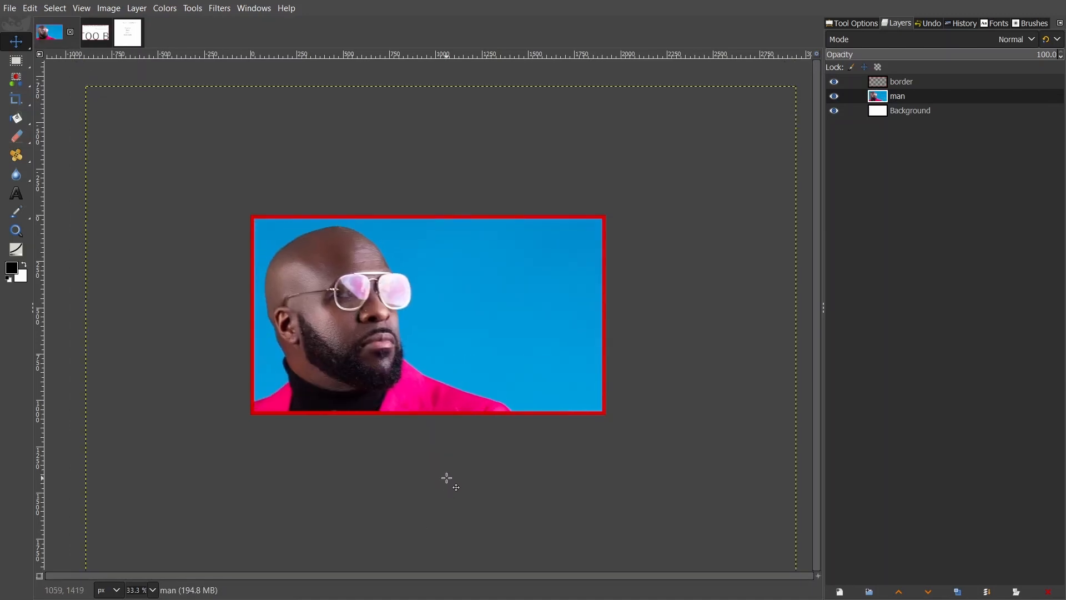
Shrink the man layer to about 1891 × 2836 px with the Scale tool and move it over the bordered area
key(plus)
key(plus)
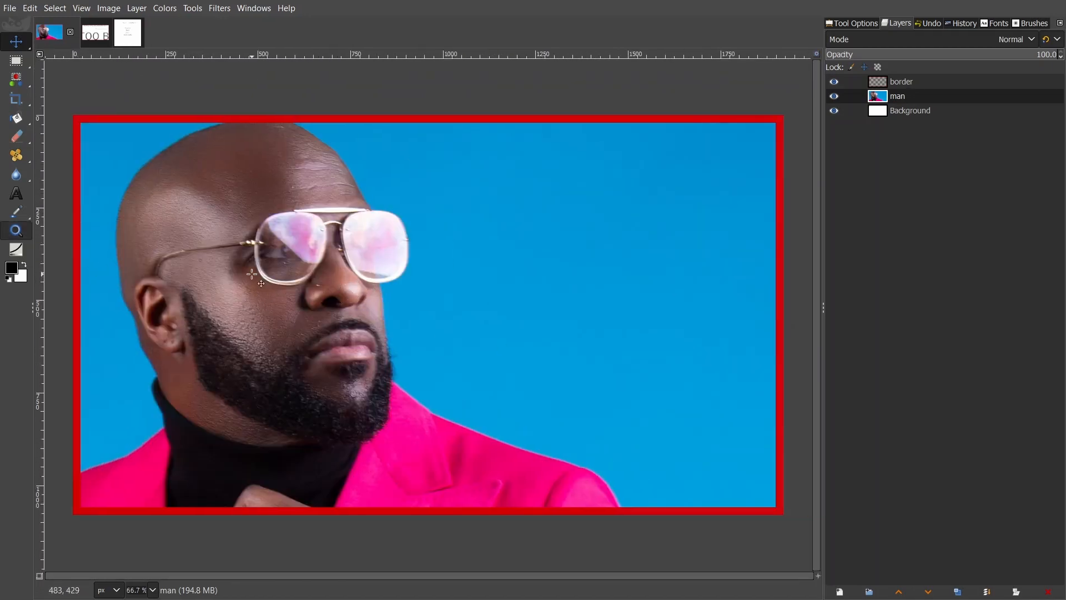
scroll(261, 293, up, 1)
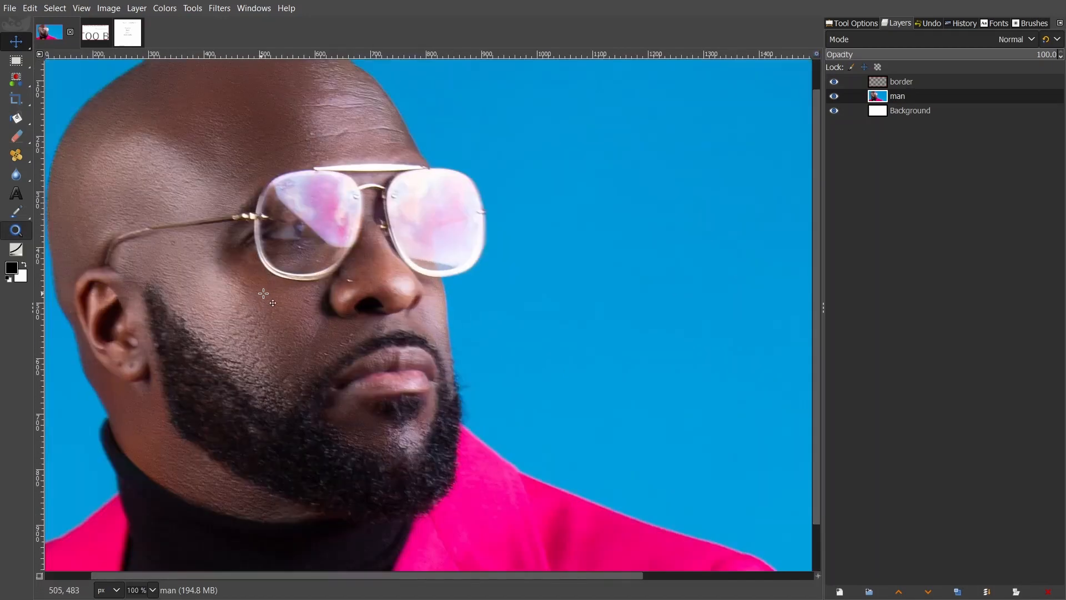
key(shift+s)
click(276, 299)
scroll(301, 300, down, 3)
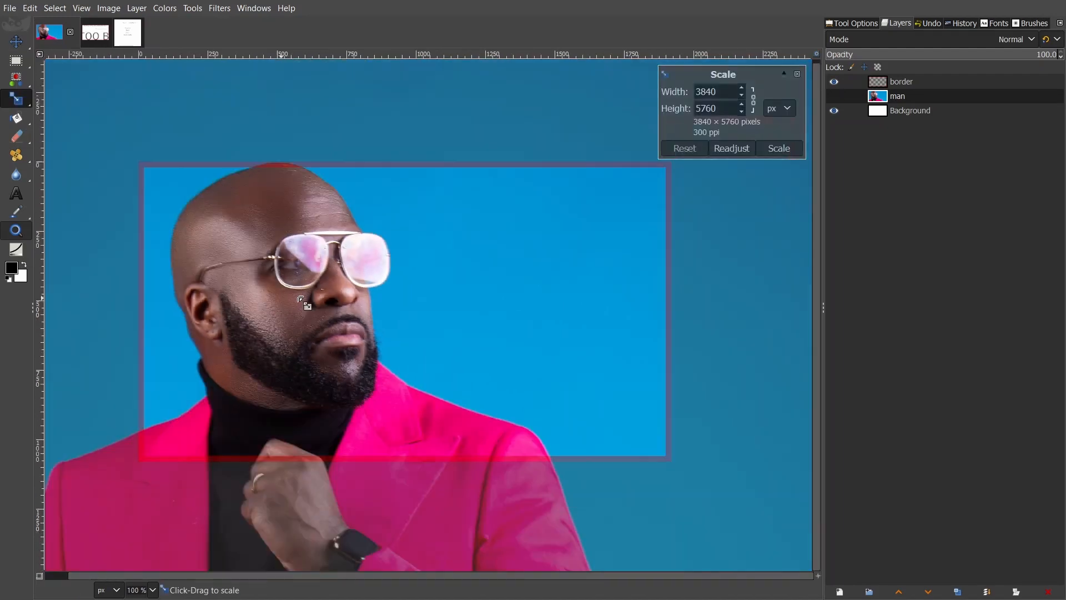
scroll(572, 458, down, 6)
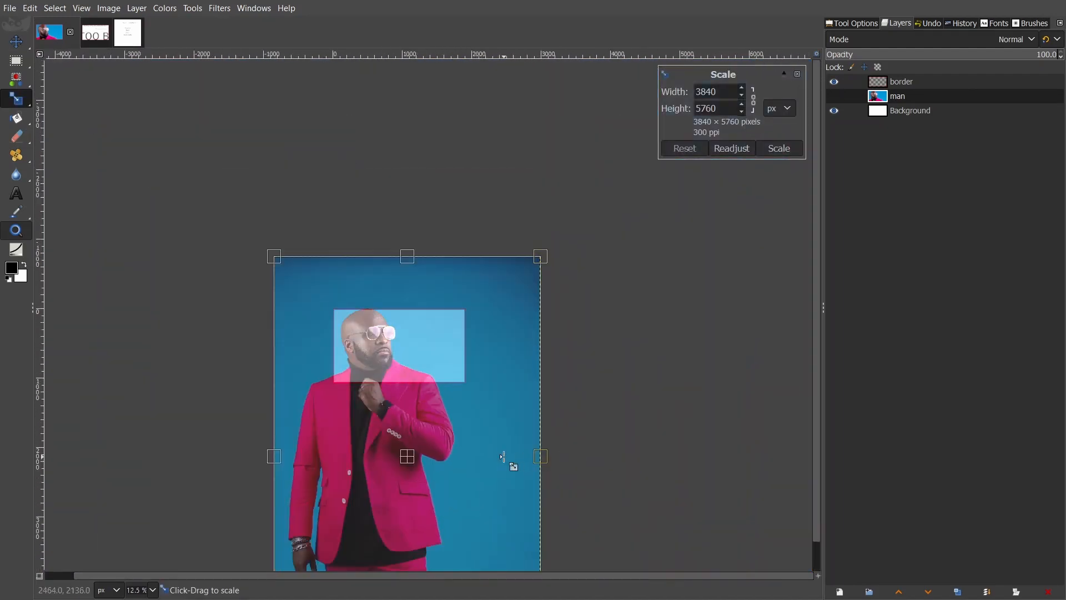
drag(537, 463, 471, 389)
drag(399, 406, 388, 372)
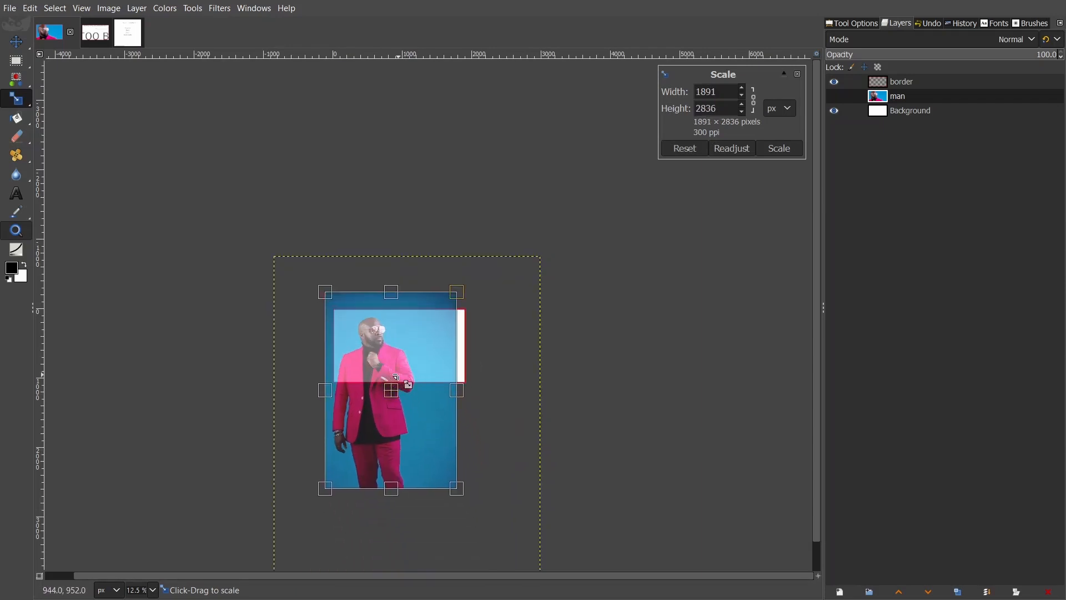
Enlarge the man layer to about 2126 × 3189 px, position it to cover the whole bordered area and apply the scaling
scroll(392, 386, down, 1)
scroll(392, 386, up, 2)
scroll(392, 387, up, 4)
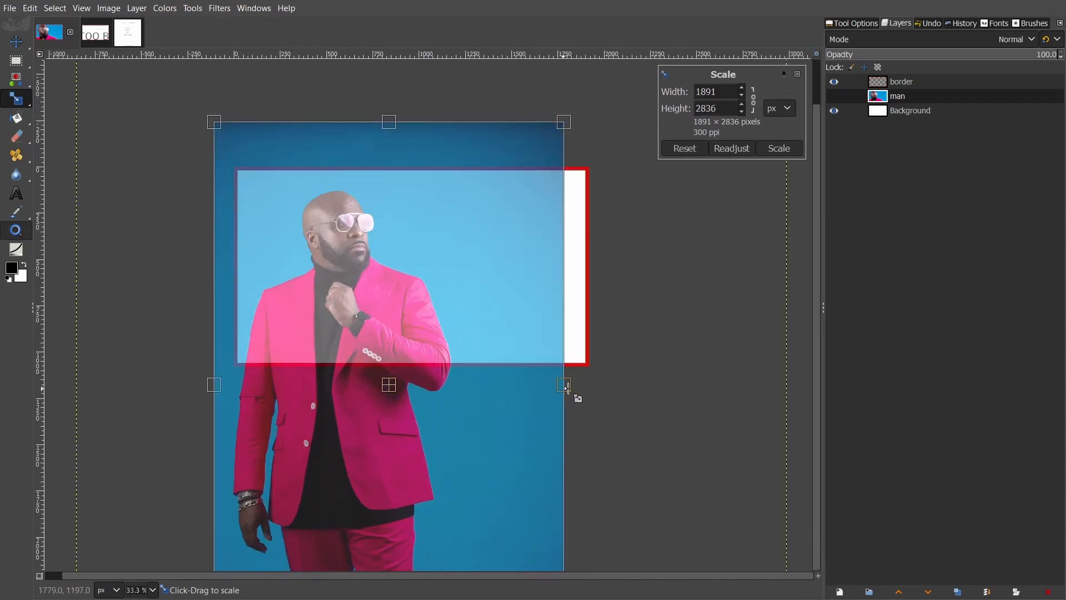
mouse_move(567, 388)
mouse_down()
mouse_move(578, 384)
mouse_move(558, 383)
mouse_up()
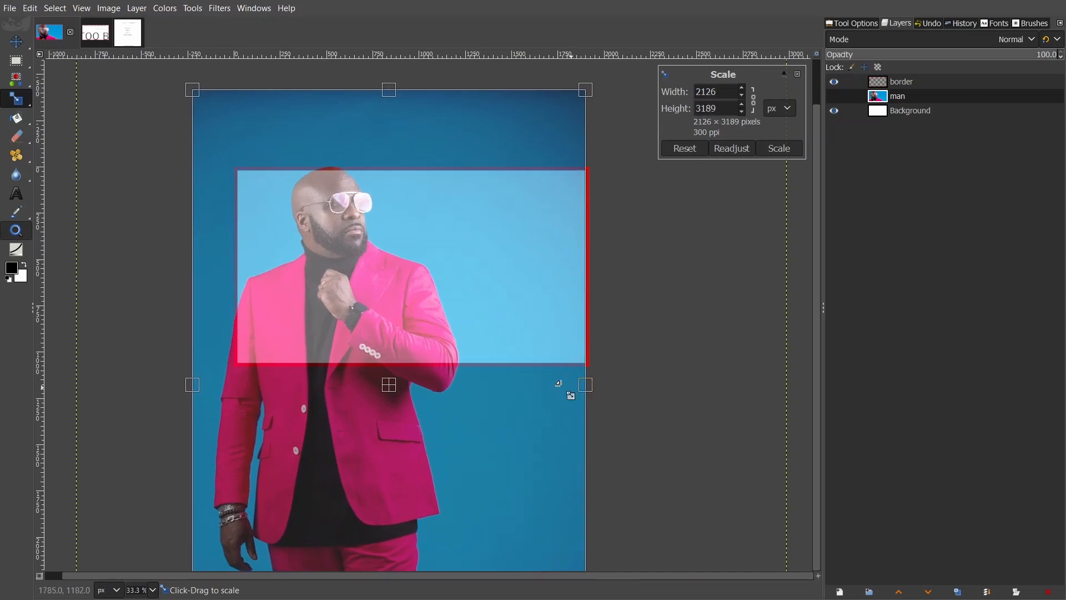
drag(389, 384, 394, 398)
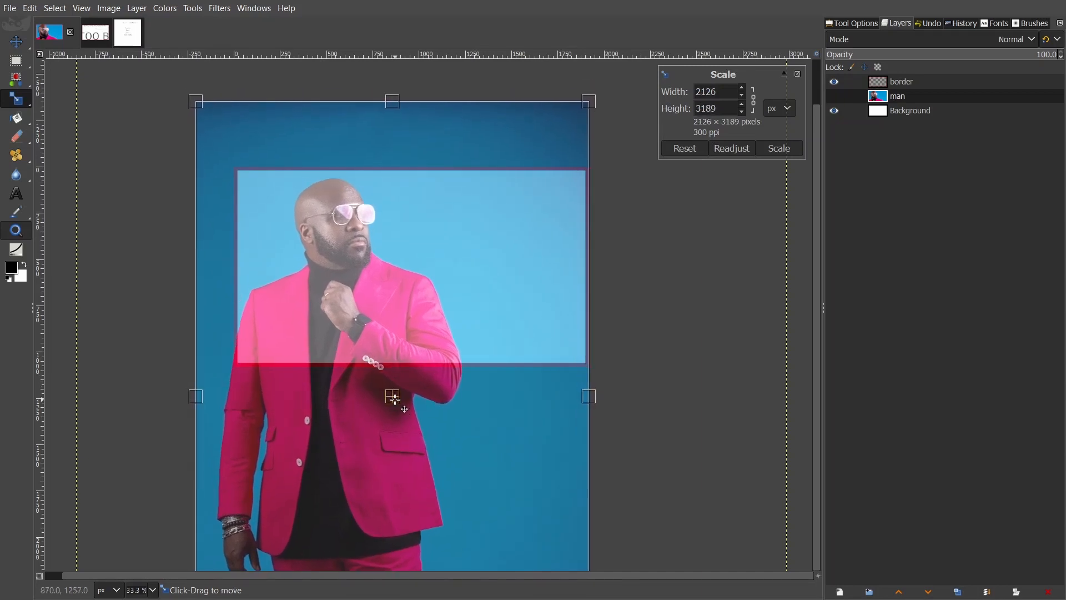
key(Return)
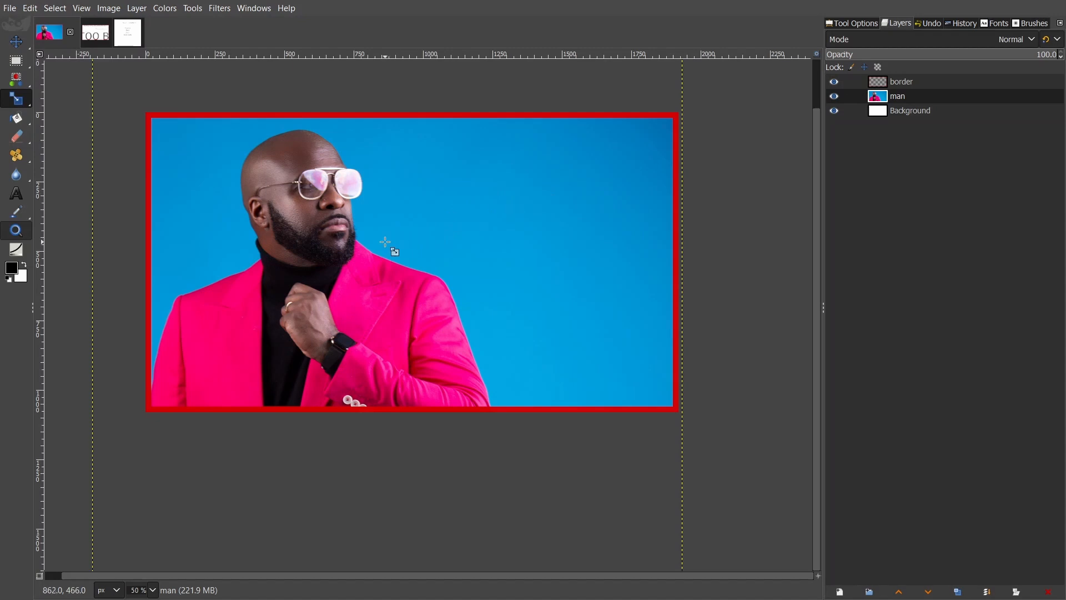
Move the man layer slightly right and down so both shoulders sit inside the red border
scroll(368, 242, up, 1)
key(m)
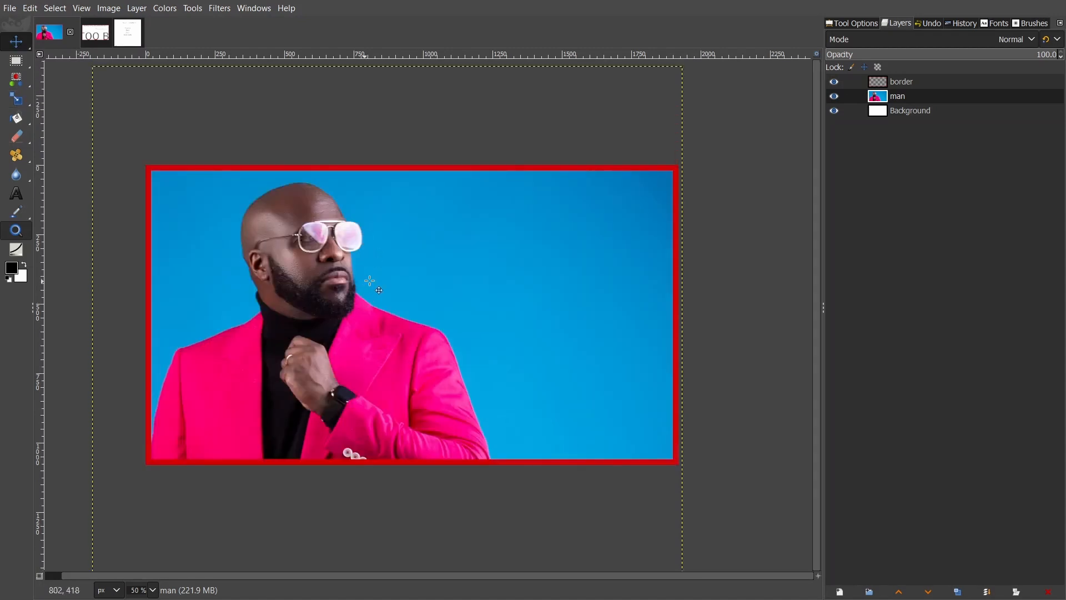
drag(376, 277, 402, 283)
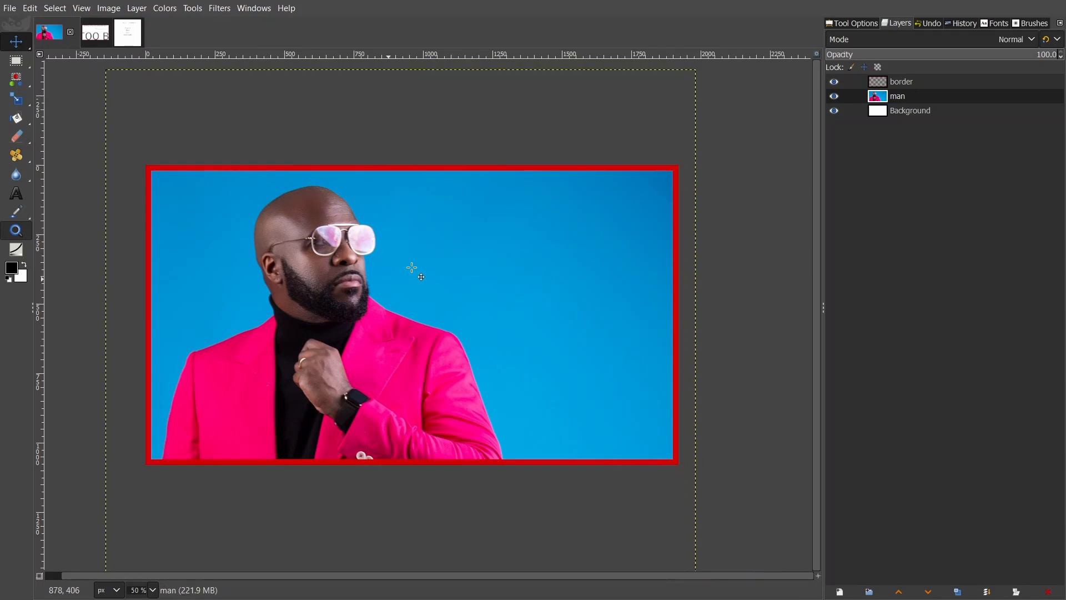
Flip the man layer horizontally and move it right until his shoulder nearly reaches the border's right edge
key(shift+f)
click(408, 308)
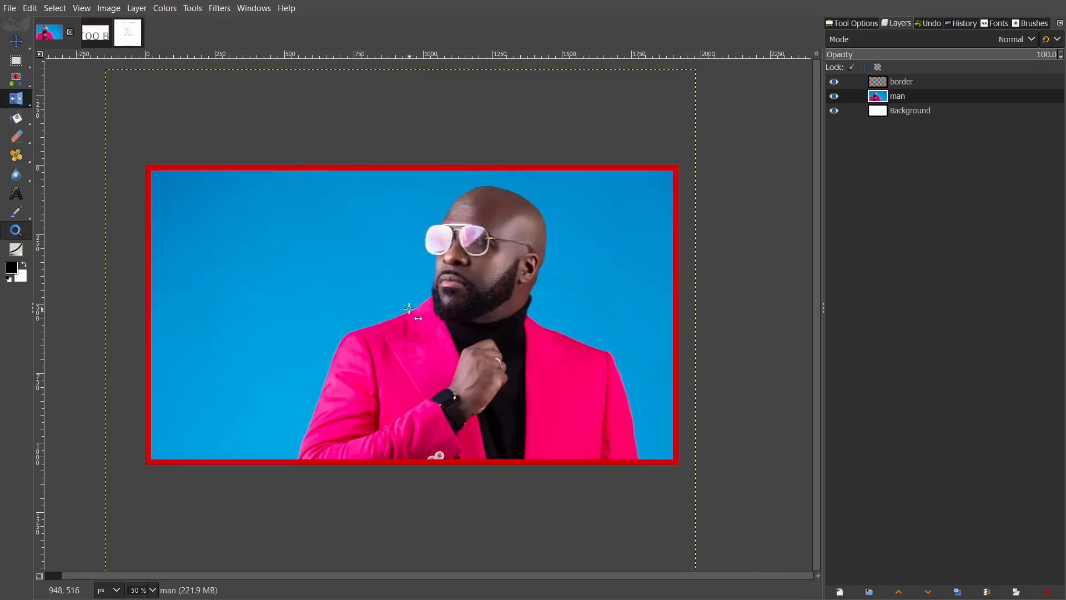
key(m)
drag(421, 313, 454, 313)
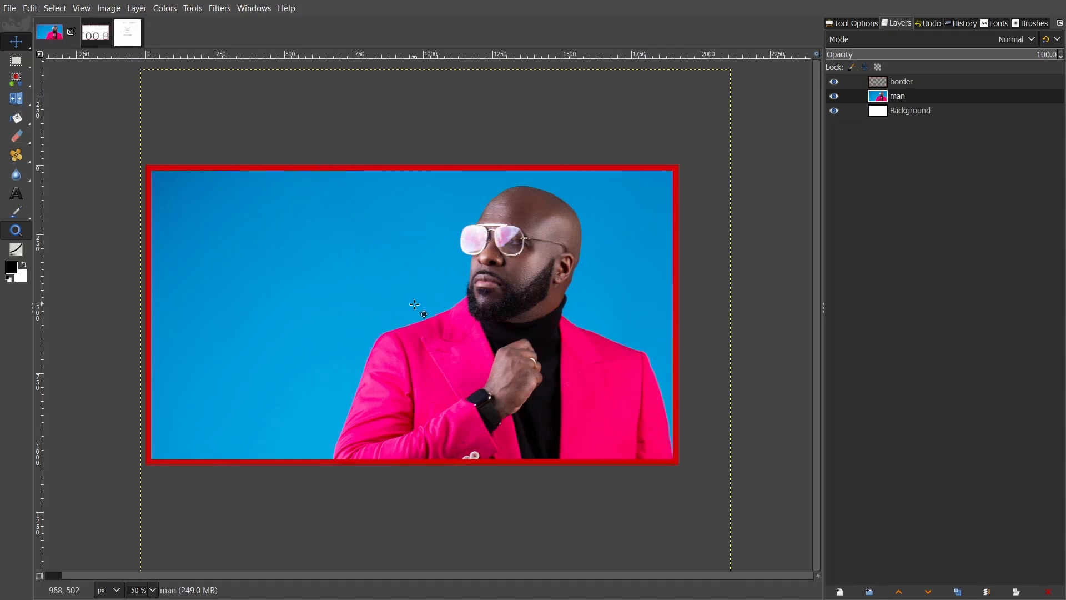
drag(539, 345, 536, 346)
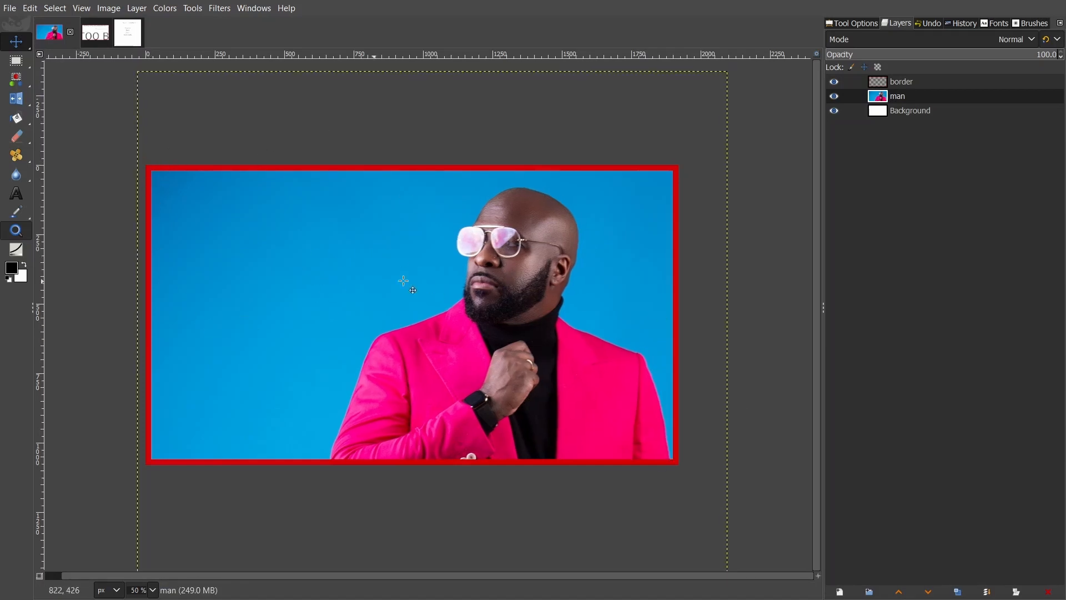
Paint a thick black horizontal bar in the lower-right corner of the border layer with the Pencil tool at brush size 174
click(888, 81)
scroll(678, 442, up, 2)
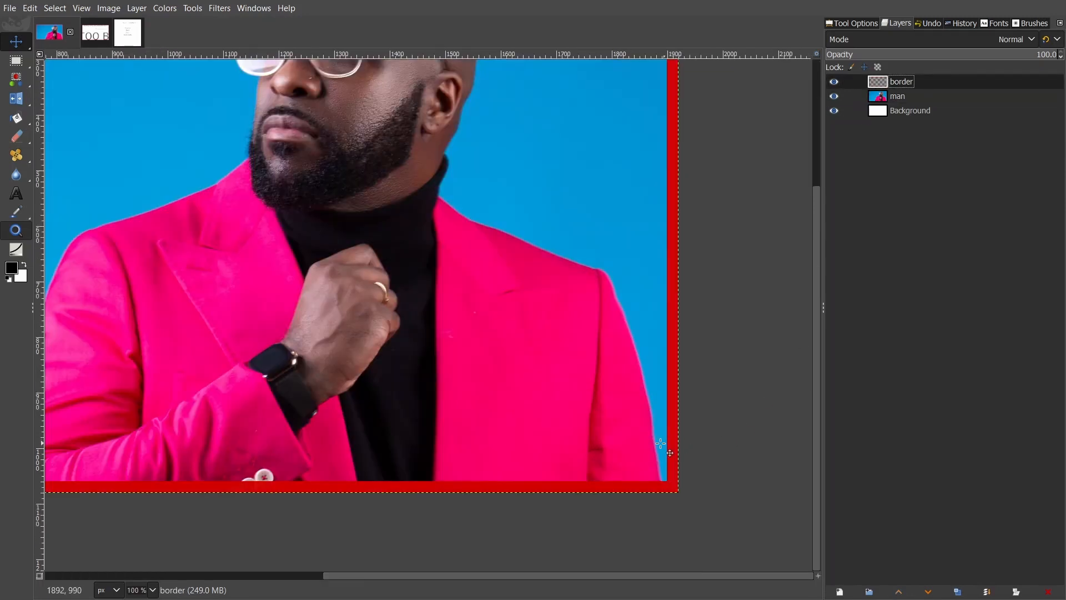
key(n)
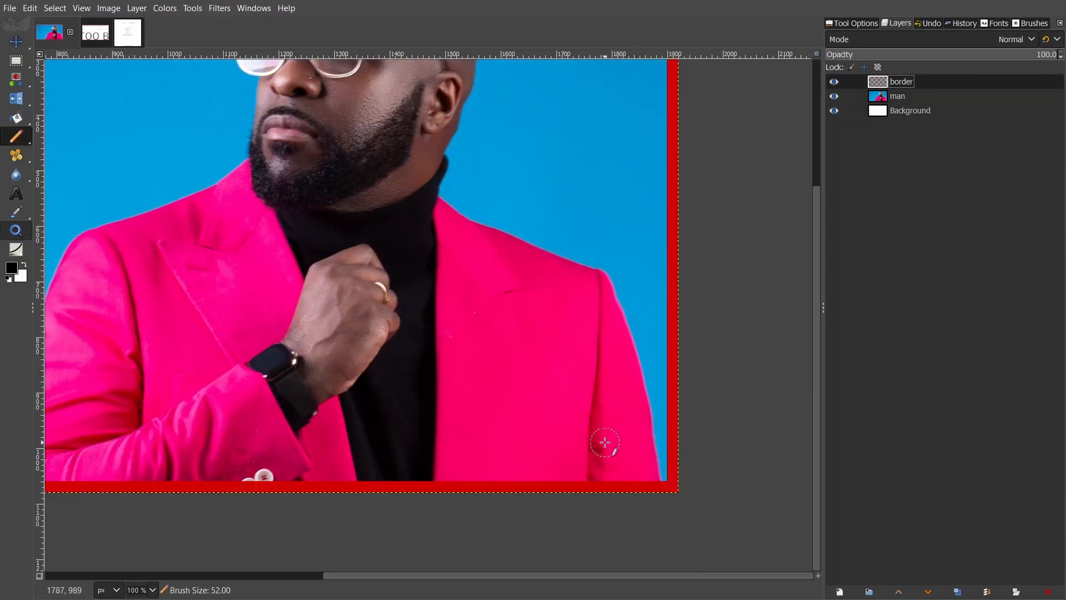
key(bracketright)
key(bracketright)
key(bracketright)
key(bracketright)
key(bracketright)
key(bracketright)
key(bracketright)
key(bracketright)
key(bracketright)
key(bracketright)
key(bracketright)
key(bracketright)
key(bracketright)
key(bracketright)
key(bracketright)
key(bracketright)
key(bracketright)
key(bracketright)
key(bracketright)
key(bracketright)
key(bracketright)
key(bracketright)
key(bracketright)
key(bracketright)
key(bracketright)
key(bracketright)
key(bracketright)
key(bracketright)
key(bracketright)
key(bracketright)
key(bracketright)
key(bracketright)
key(bracketright)
key(bracketright)
key(bracketright)
key(bracketright)
key(bracketright)
key(bracketright)
key(bracketright)
key(bracketright)
key(bracketright)
key(bracketright)
key(bracketright)
key(bracketright)
key(bracketright)
key(bracketright)
key(bracketright)
key(bracketright)
key(bracketright)
key(bracketright)
key(bracketright)
key(bracketright)
key(bracketright)
key(bracketright)
key(bracketright)
key(bracketright)
key(bracketright)
key(bracketright)
key(bracketright)
key(bracketright)
key(bracketright)
key(bracketright)
key(bracketright)
key(bracketright)
key(bracketright)
key(bracketright)
key(bracketright)
key(bracketright)
key(bracketright)
key(bracketright)
key(bracketleft)
key(bracketleft)
key(bracketleft)
key(bracketleft)
key(bracketleft)
key(bracketleft)
key(bracketleft)
key(bracketleft)
key(bracketleft)
key(bracketleft)
key(bracketleft)
key(bracketleft)
key(bracketleft)
key(bracketleft)
key(bracketleft)
mouse_move(602, 411)
mouse_down()
mouse_move(464, 408)
mouse_move(619, 405)
mouse_move(631, 424)
mouse_up()
Draw a text box about 336 × 118 px over the black bar and set its text colour to white (ffffff)
key(minus)
key(minus)
key(minus)
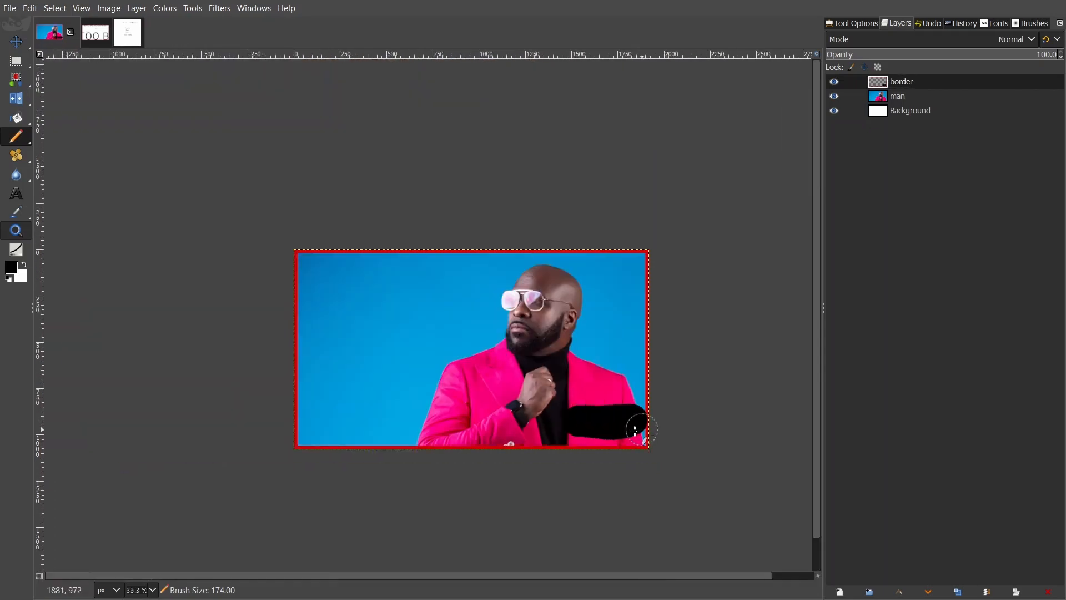
key(plus)
scroll(535, 388, up, 1)
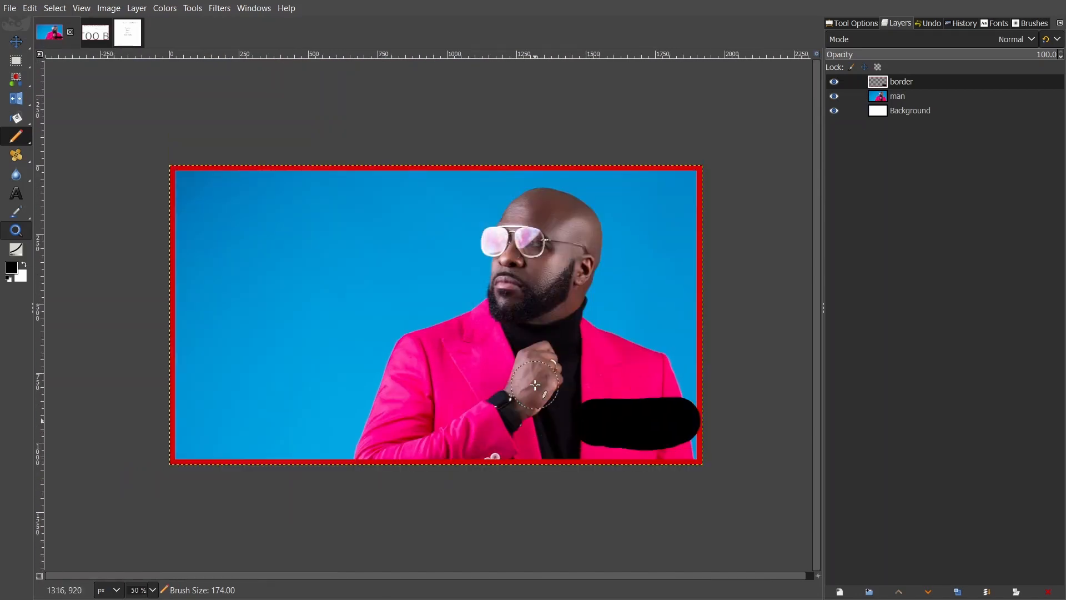
scroll(535, 387, right, 1)
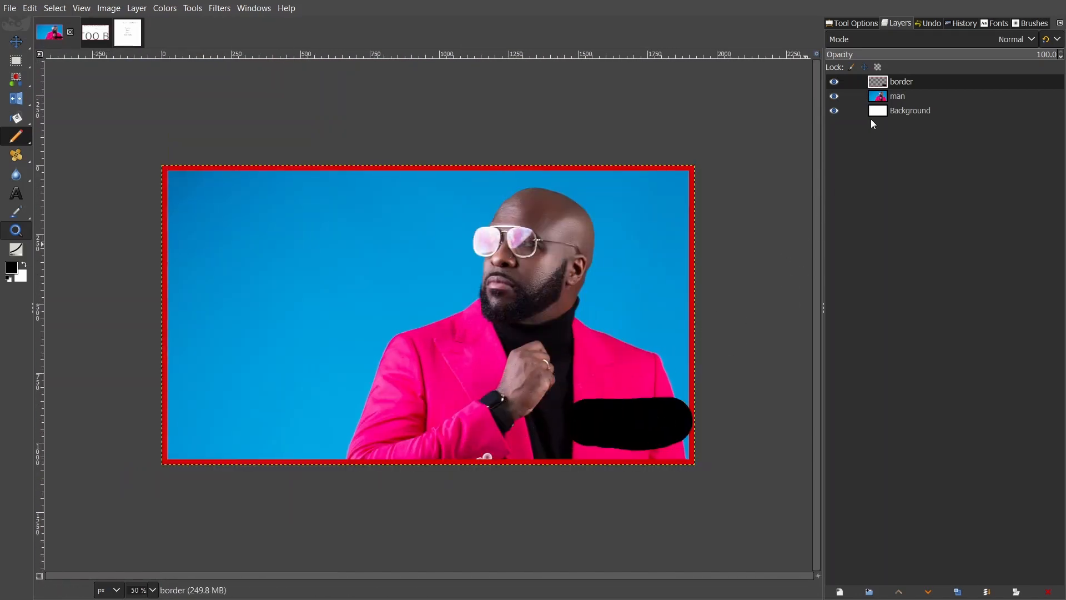
key(t)
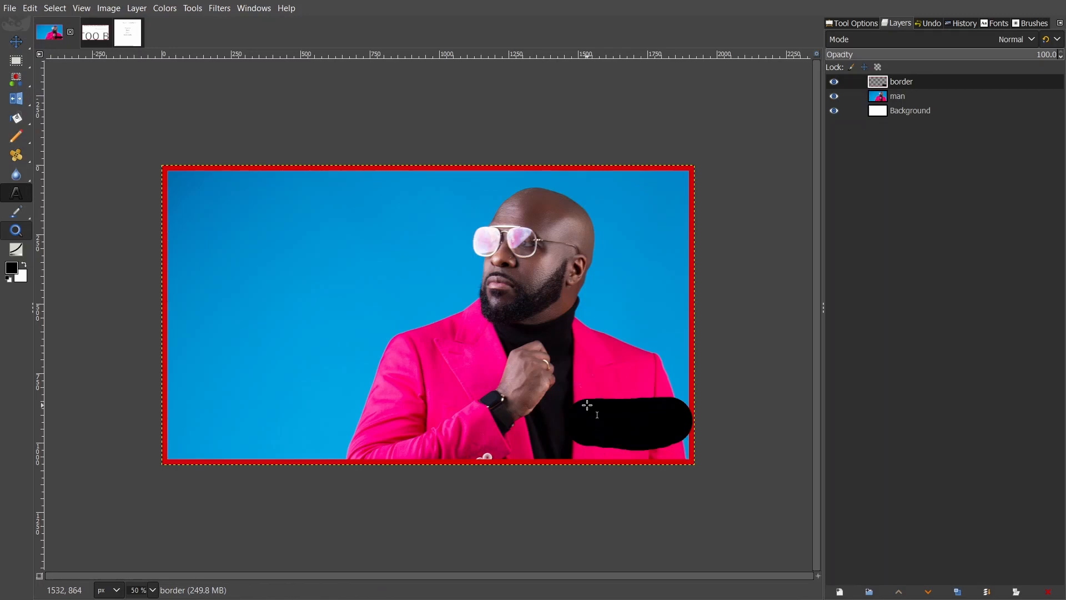
drag(584, 400, 688, 439)
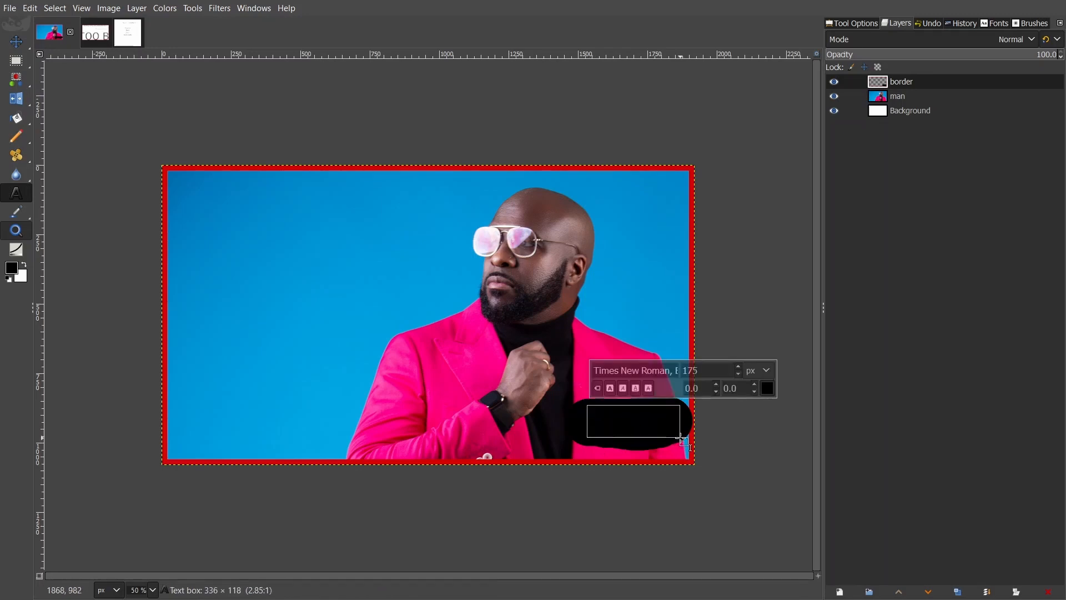
click(767, 388)
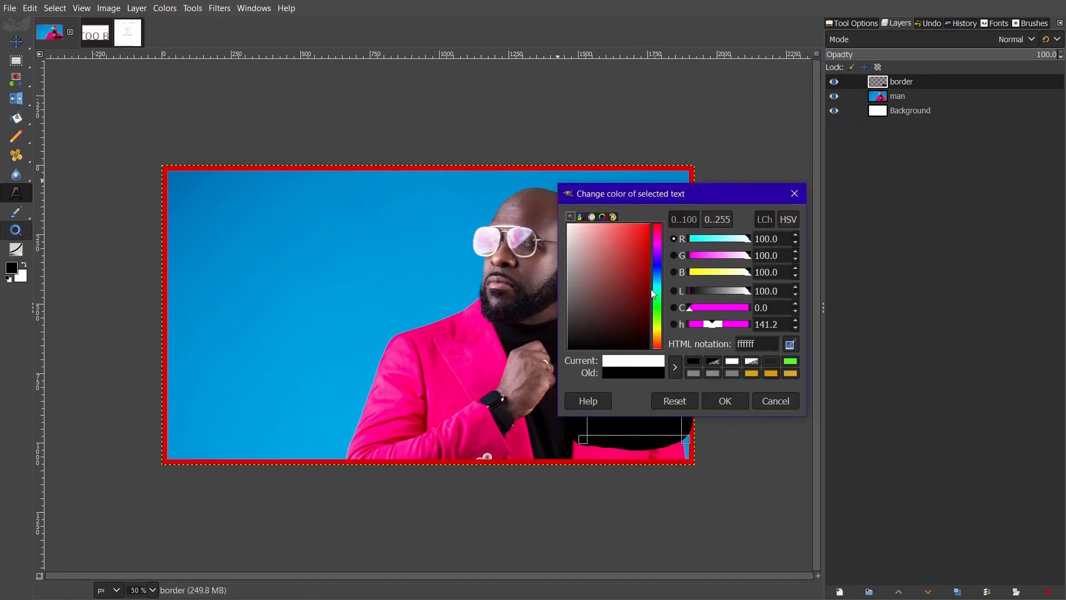
click(728, 400)
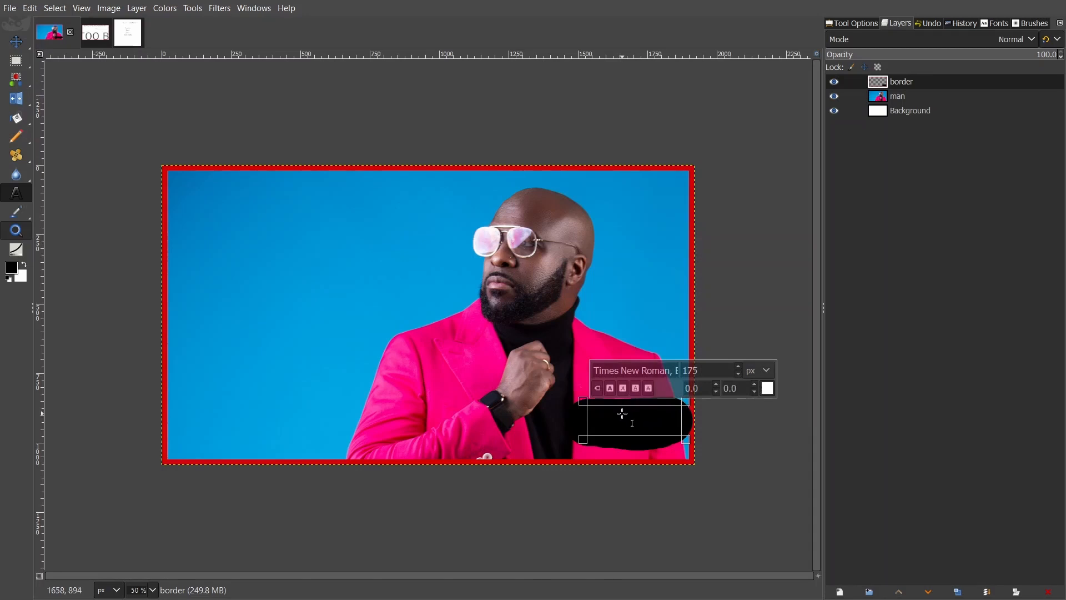
Enter "19:32" at a size of 75 px and move the text slightly right and down within the black bar
text(19:)
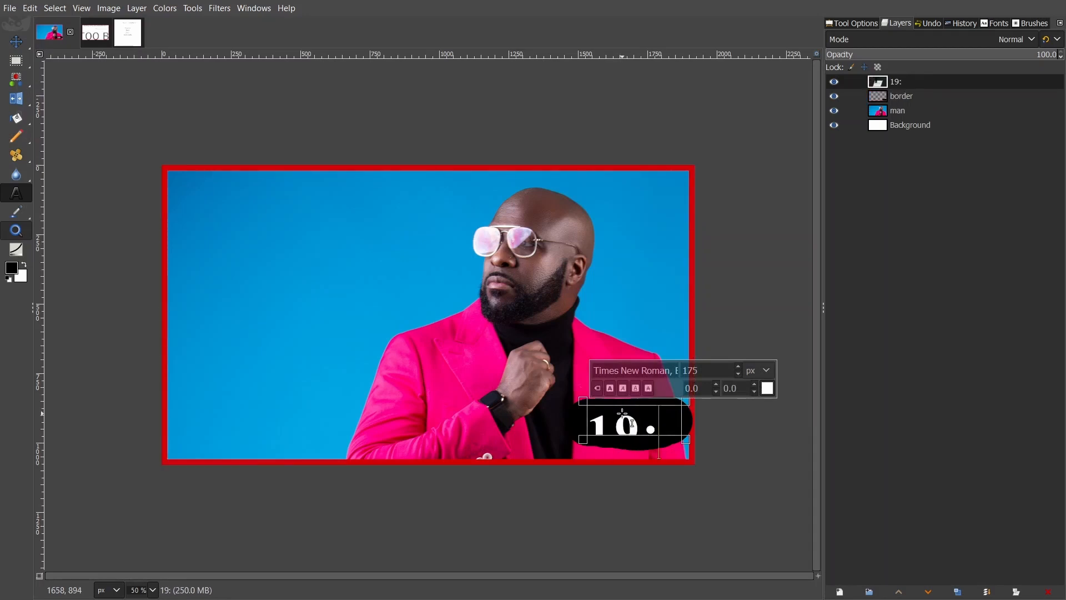
text(32)
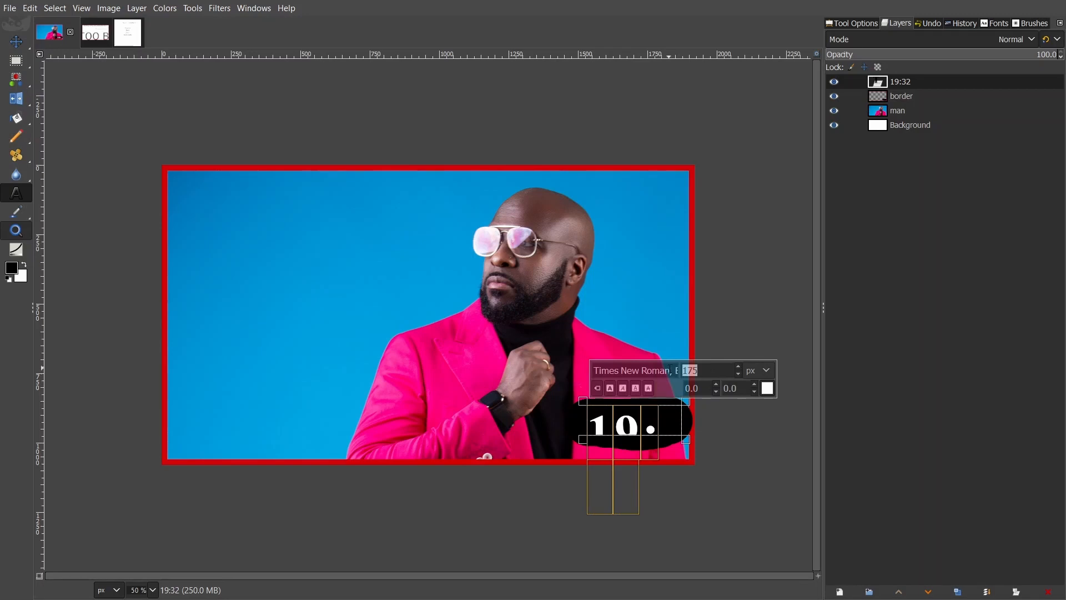
text(7)
key(Return)
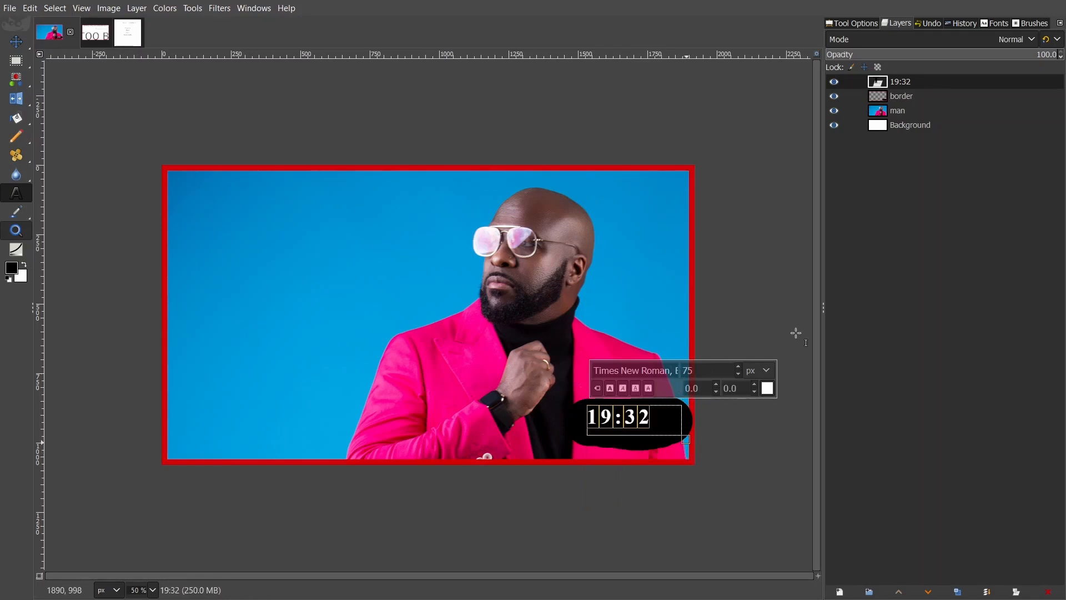
key(Escape)
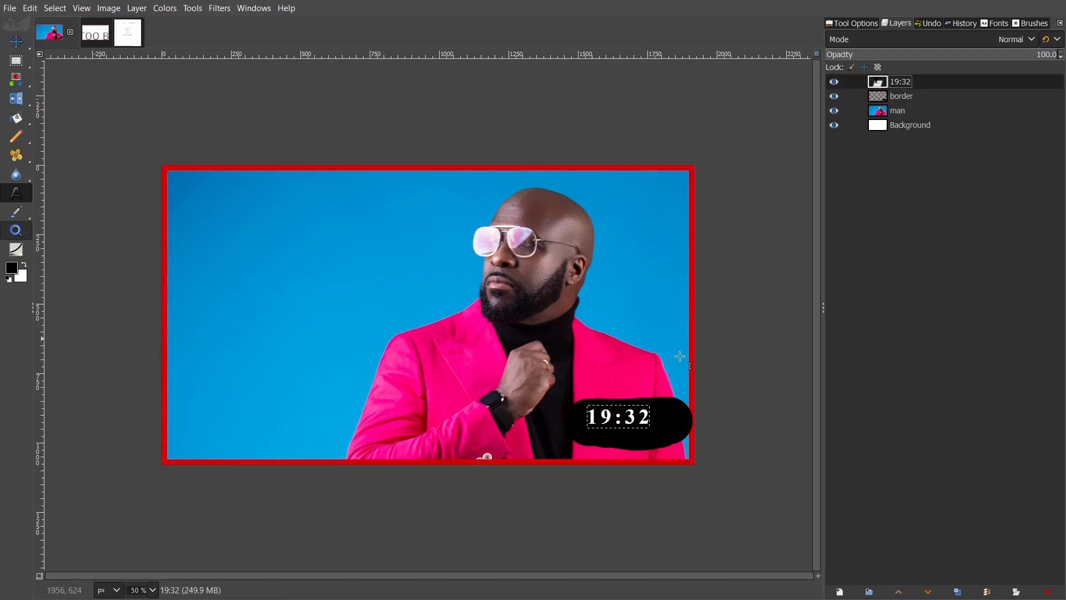
key(m)
mouse_move(635, 431)
mouse_down()
mouse_move(650, 435)
mouse_move(641, 437)
mouse_up()
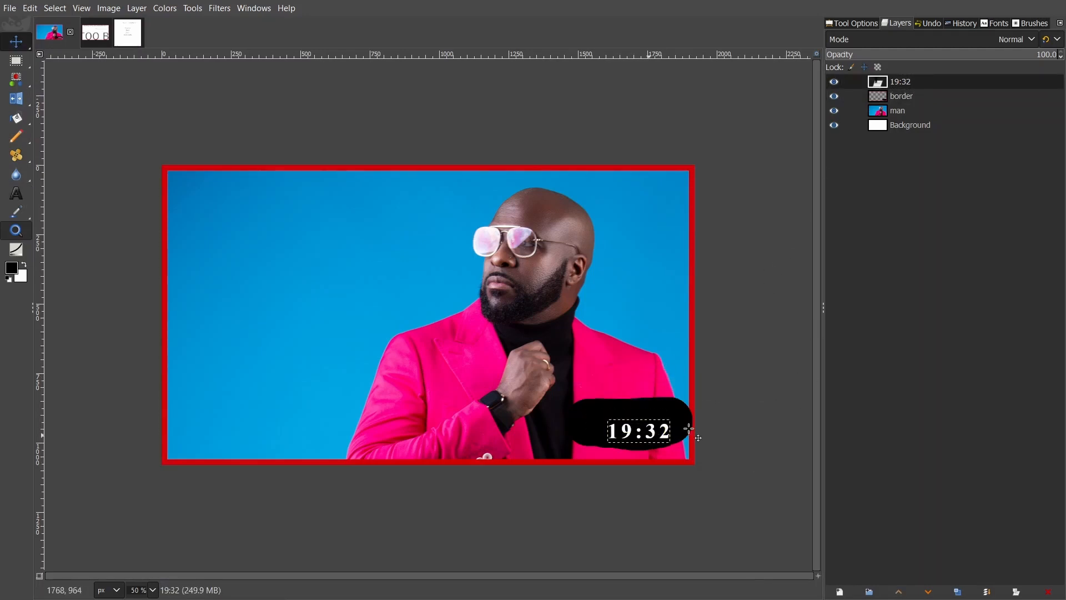
Add the text "important text" above the man layer in a wide text box between the blue background and the black bar
click(879, 126)
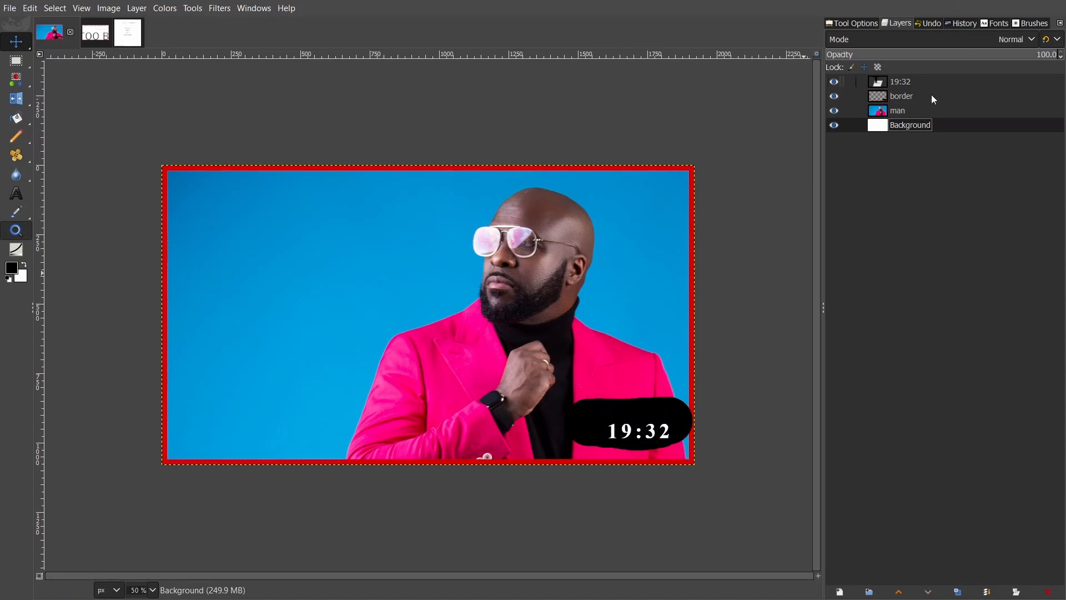
click(880, 112)
key(t)
drag(300, 378, 539, 445)
text(importa)
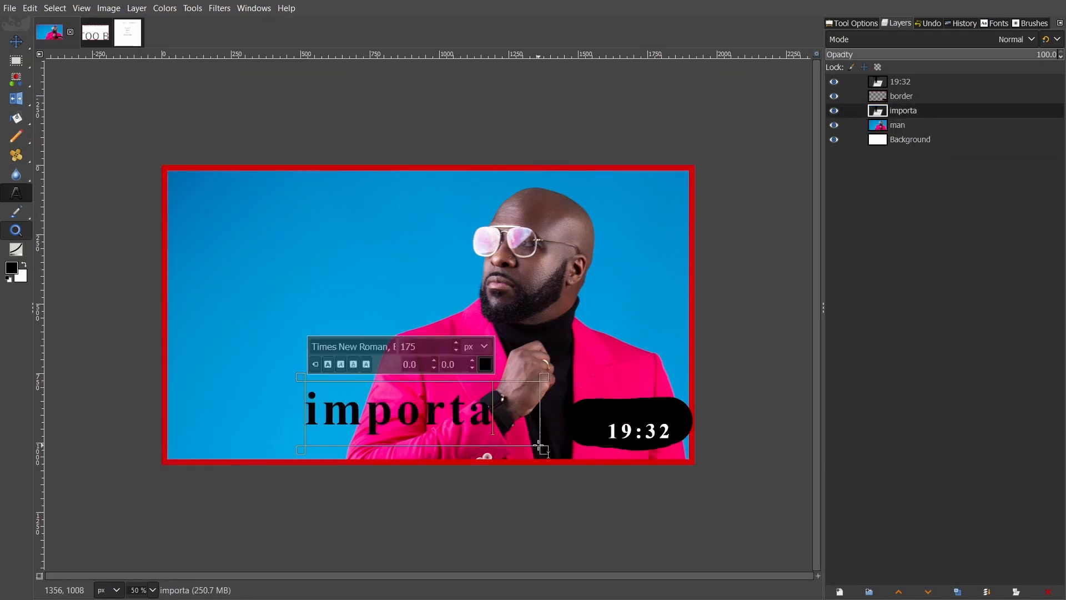
key(BackSpace)
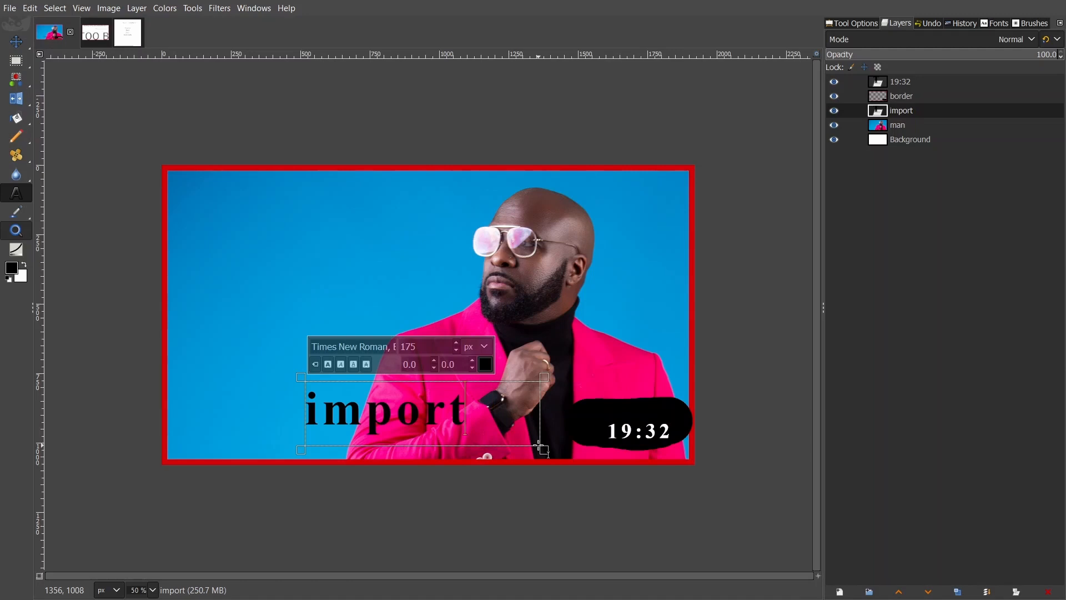
text(ant text)
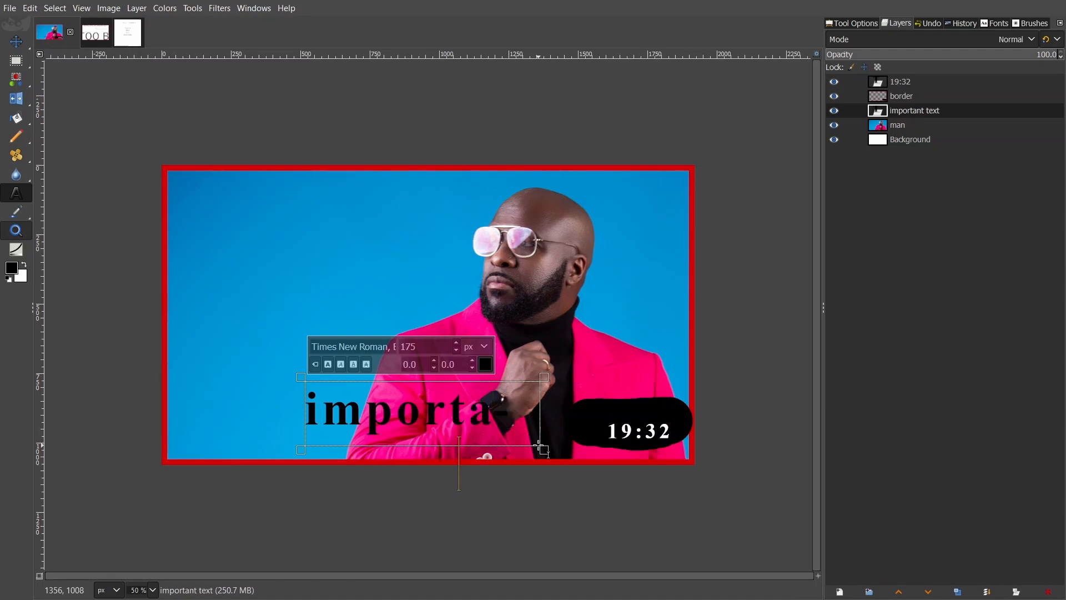
Change the colour of all of the "important text" lettering to white
key(ctrl+a)
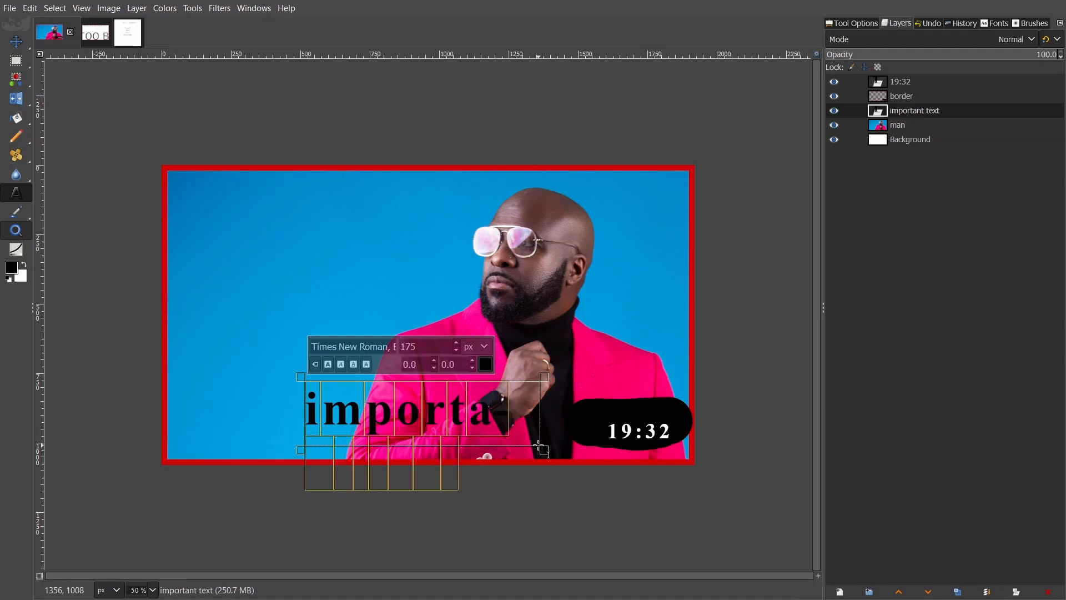
click(483, 365)
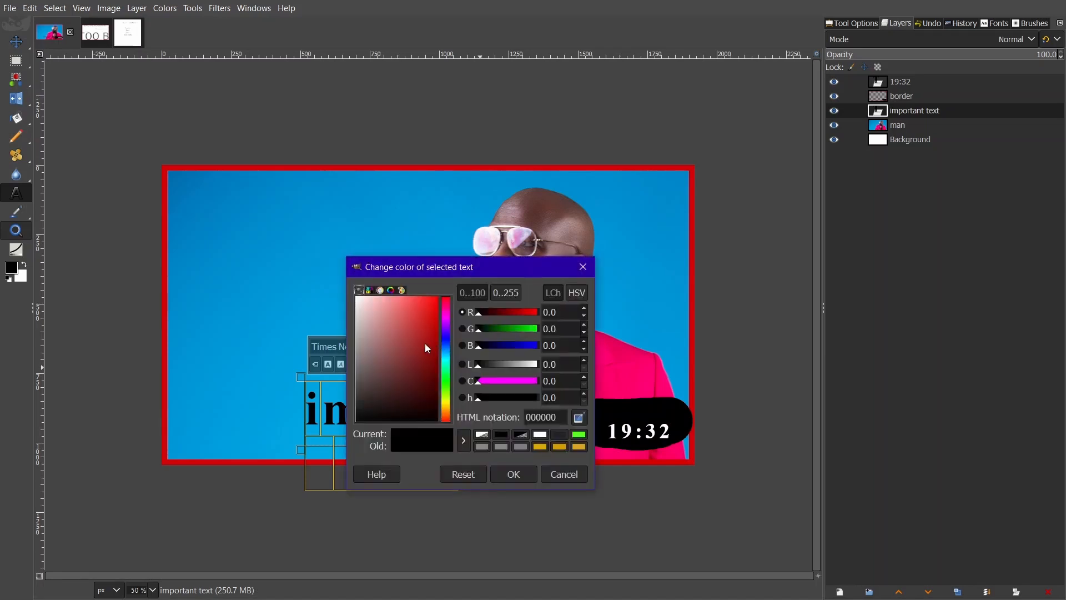
drag(425, 344, 312, 242)
click(510, 473)
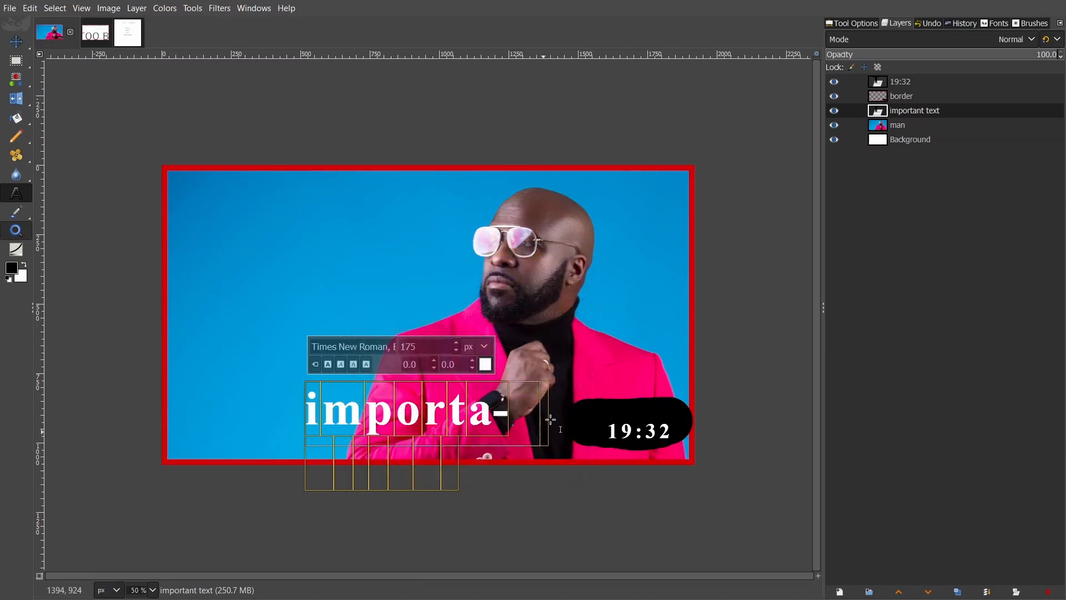
Widen the "important text" box so the text fits on one line and move it down and right, partly behind the timestamp bar
drag(546, 440, 650, 440)
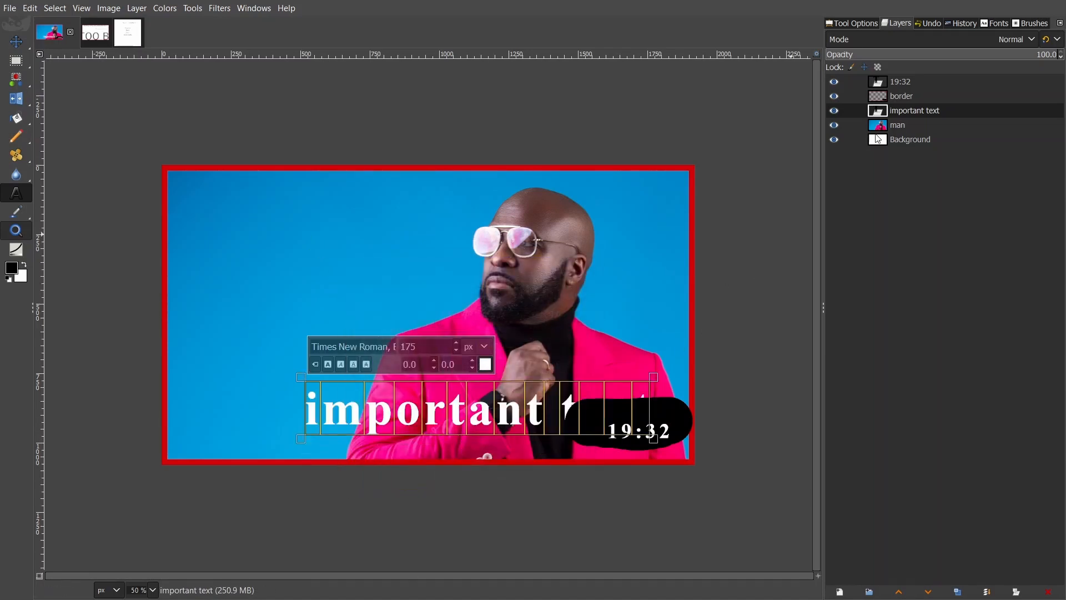
key(m)
drag(533, 427, 585, 445)
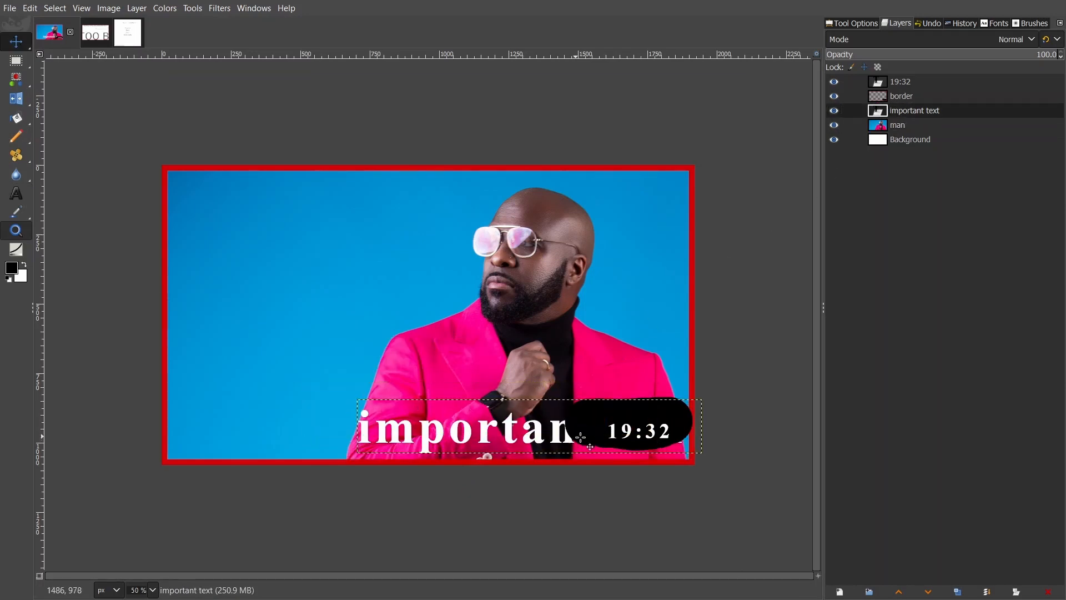
Erase parts of the black bar around the timestamp on the border layer to uncover the "important text" lettering
click(887, 100)
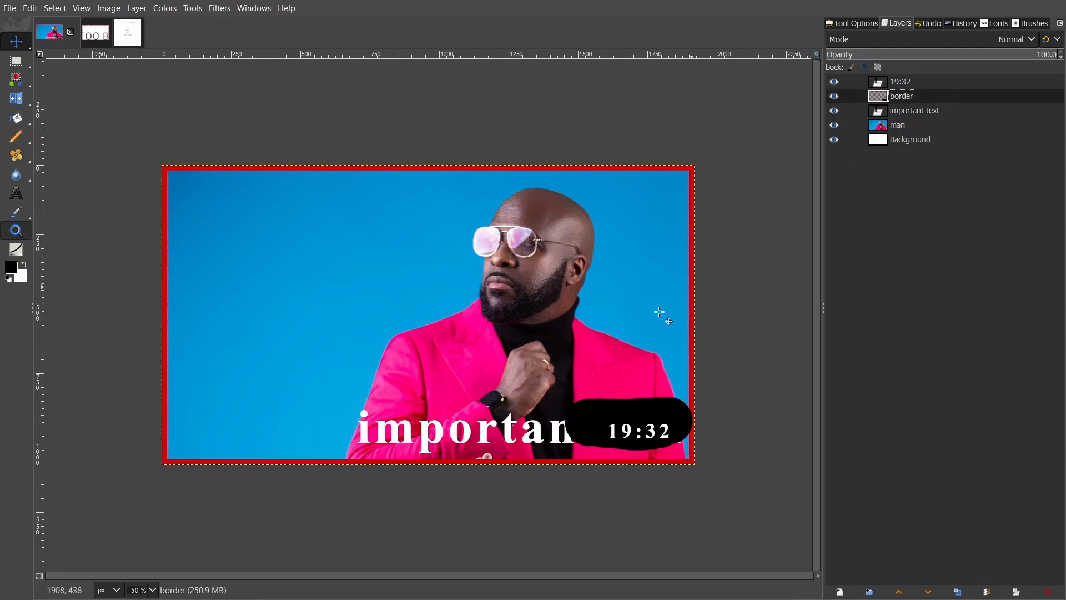
key(shift+e)
mouse_move(589, 413)
mouse_down()
mouse_move(571, 409)
mouse_move(578, 439)
mouse_move(563, 397)
mouse_move(704, 389)
mouse_move(698, 435)
mouse_up()
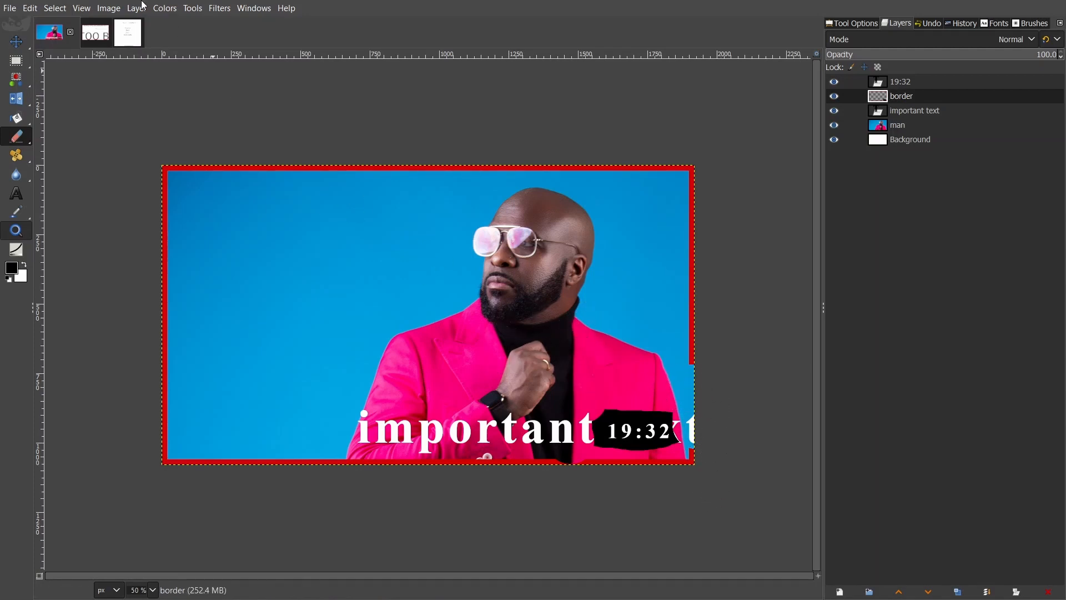
Switch to the image with the bad text examples and examine how the BAD PLACEMENT text is cut off by the border
click(92, 40)
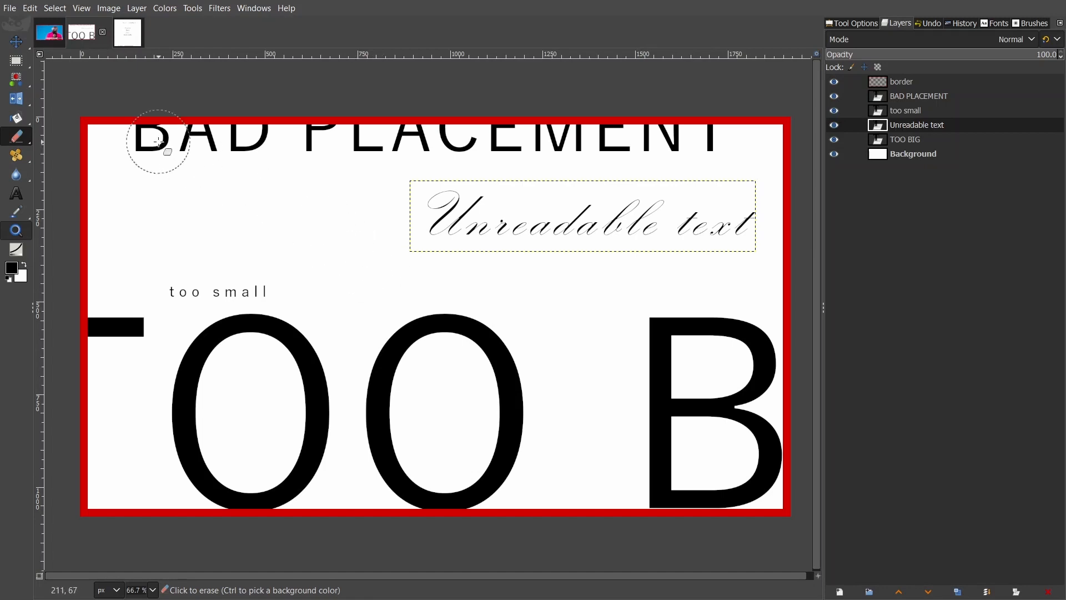
click(883, 97)
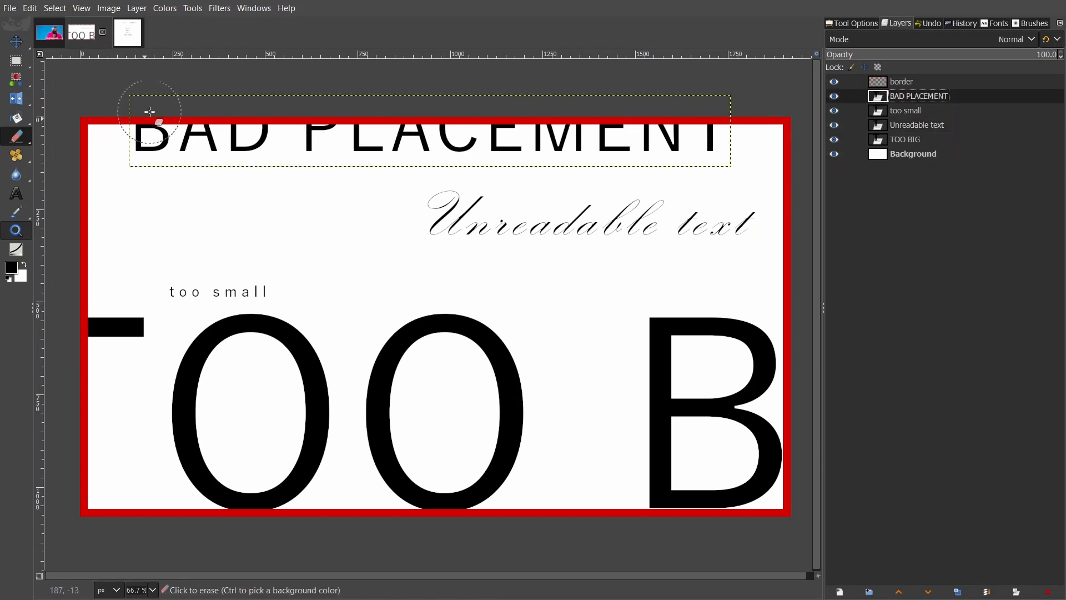
scroll(148, 106, up, 1)
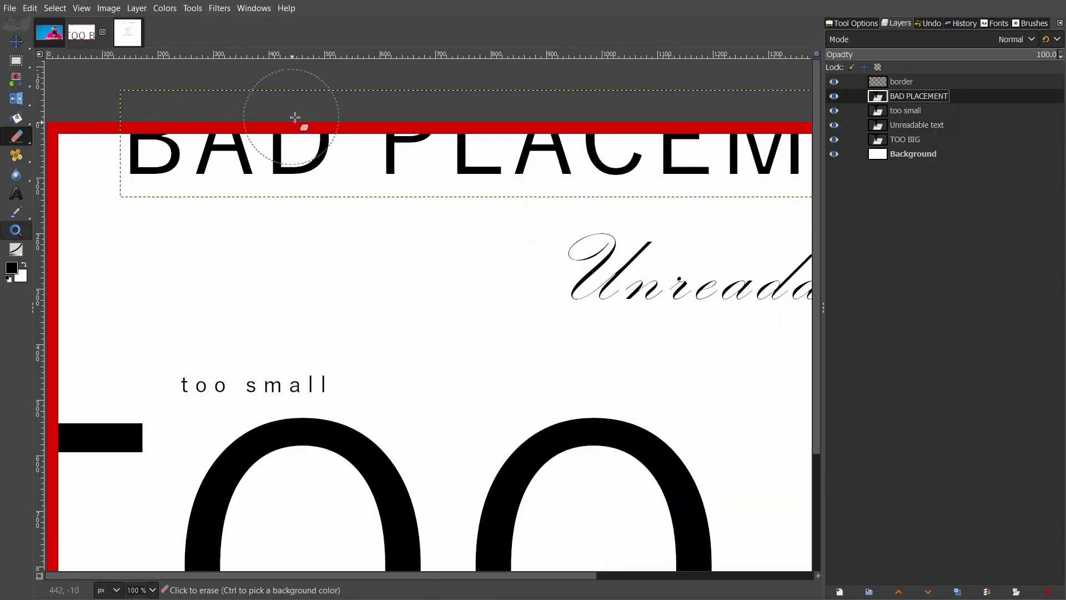
scroll(300, 114, right, 5)
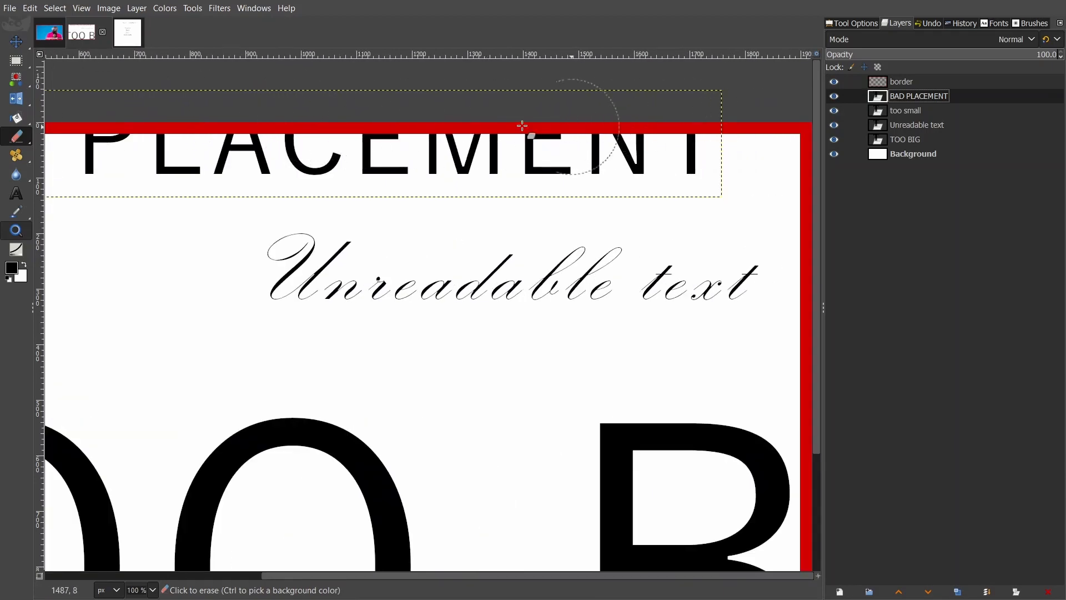
scroll(535, 244, down, 1)
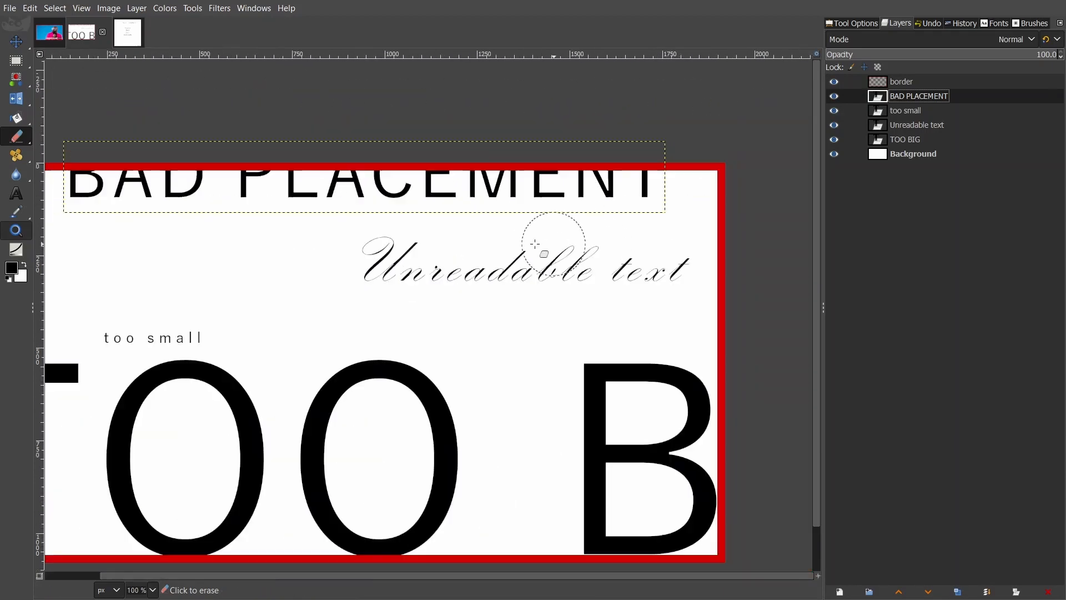
scroll(535, 244, down, 3)
scroll(461, 222, up, 1)
scroll(453, 214, up, 1)
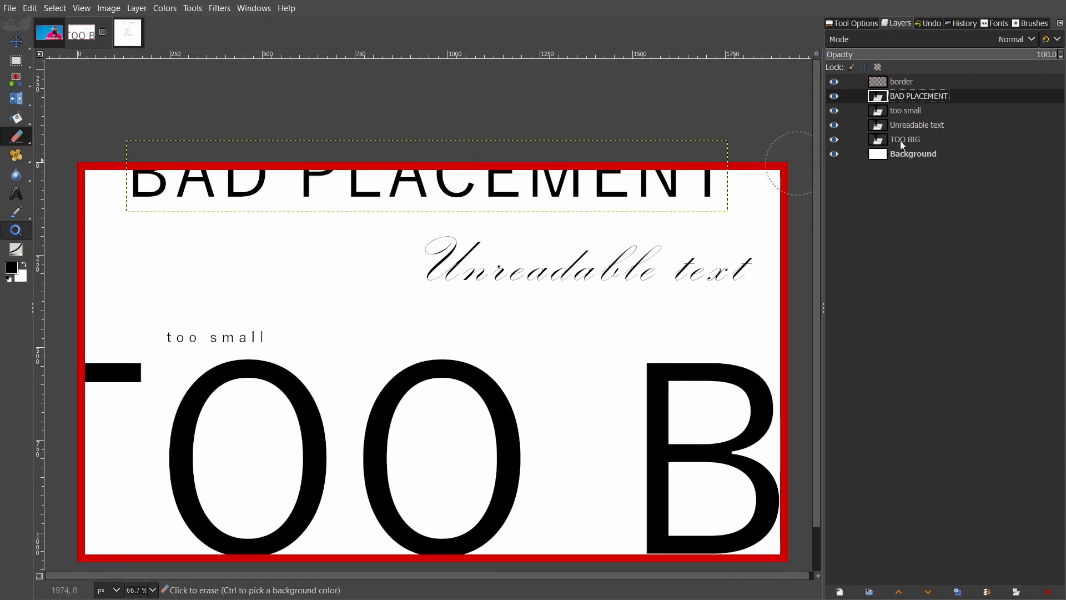
Move the BAD PLACEMENT text to the canvas's bottom edge and hide the TOO BIG, too small and Unreadable text layers
key(m)
drag(490, 191, 469, 550)
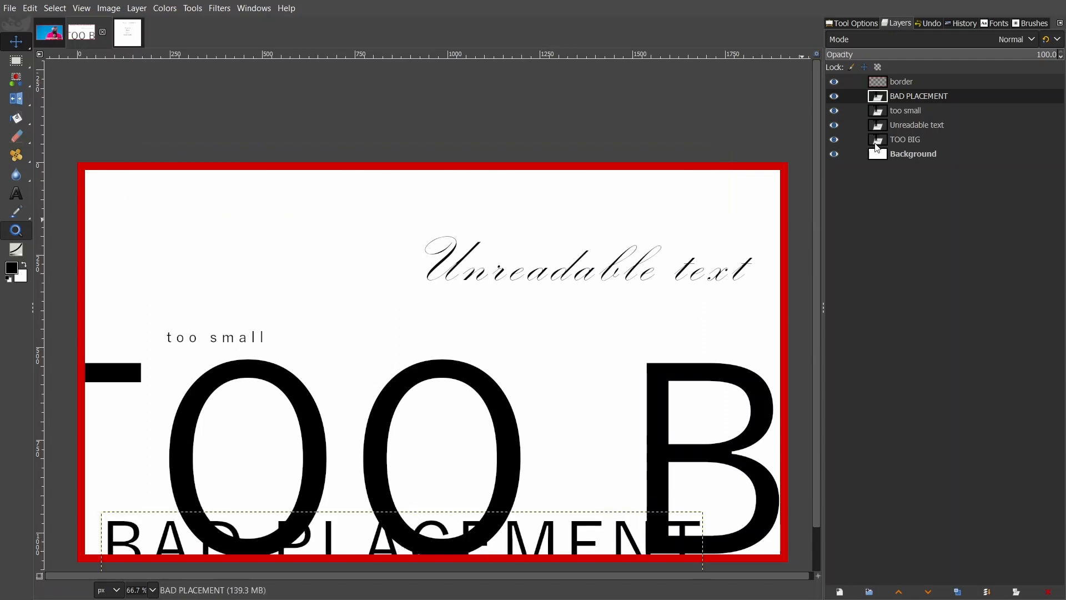
click(835, 139)
click(835, 110)
click(835, 125)
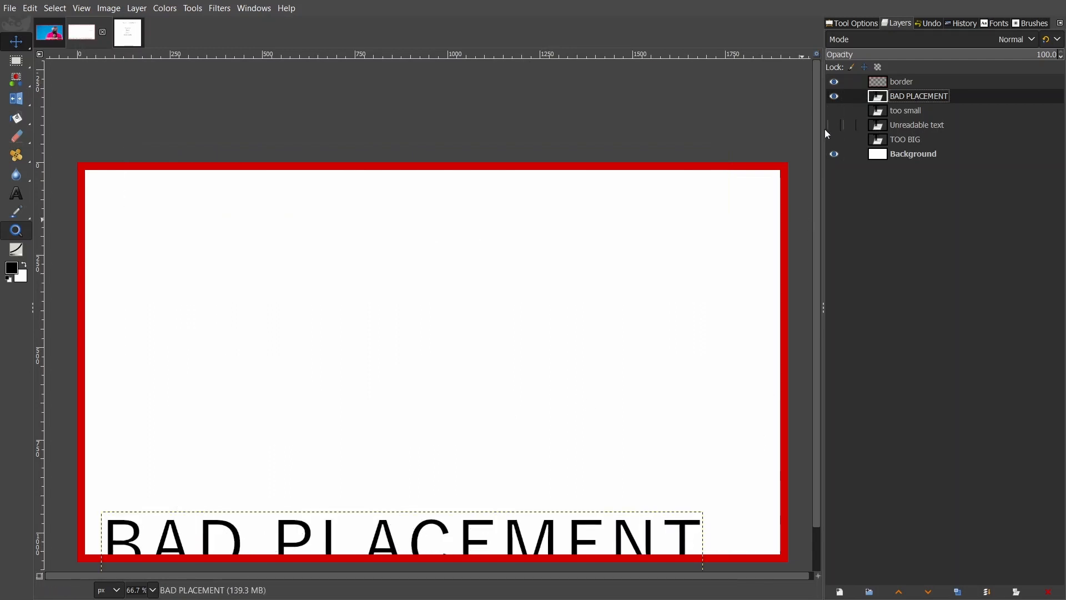
Try the BAD PLACEMENT text along the upper and right edges, ending just inside the border at the canvas's upper-left corner
scroll(543, 311, down, 2)
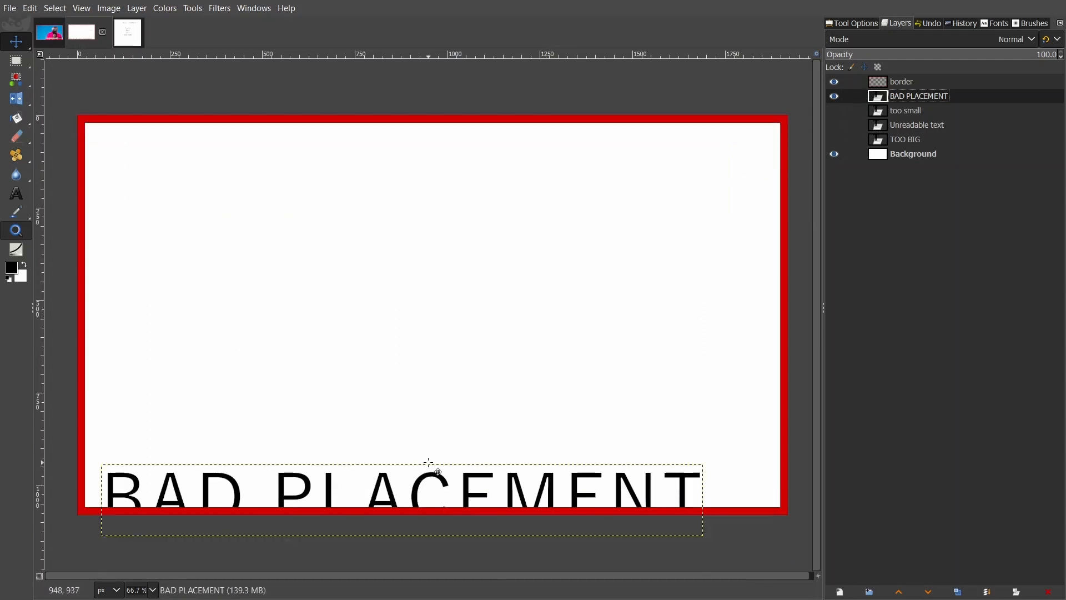
drag(428, 463, 503, 108)
drag(477, 167, 575, 197)
drag(555, 196, 540, 196)
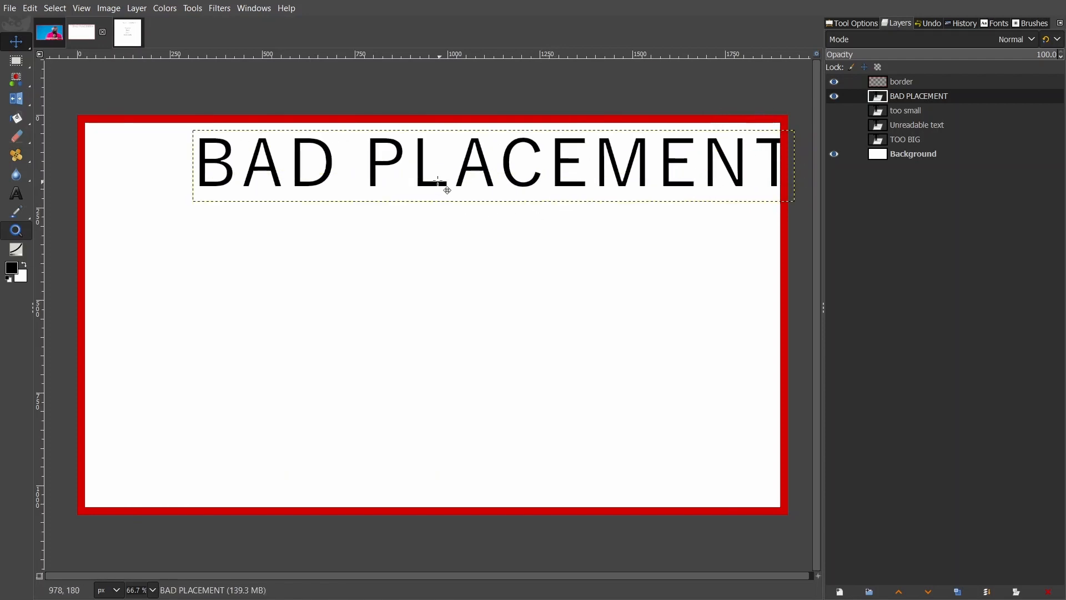
drag(446, 187, 322, 182)
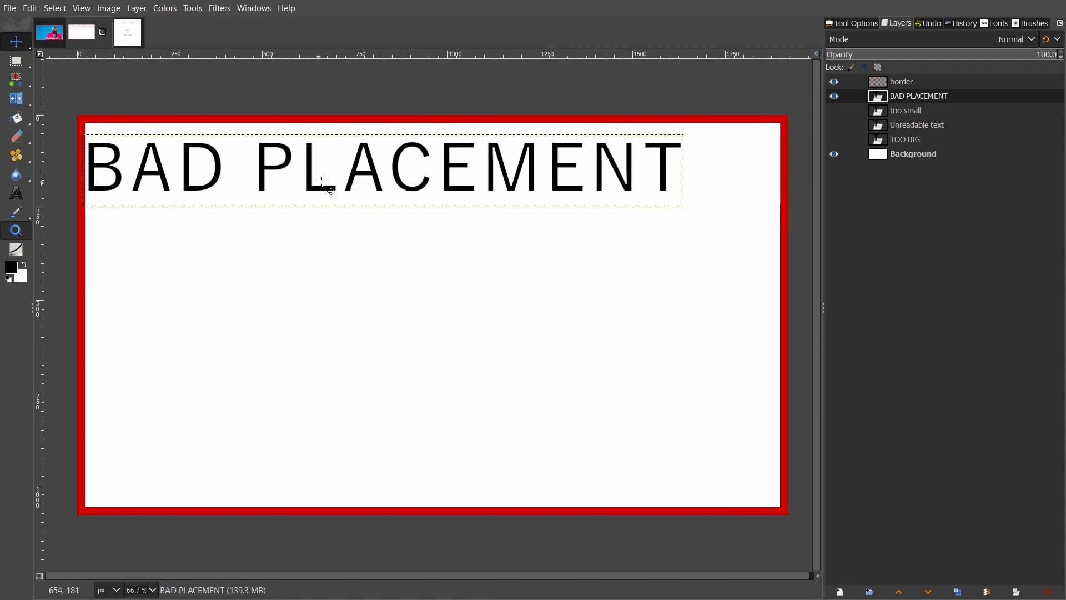
Raise the BAD PLACEMENT layer above the border layer and reposition its text tight against the border's upper-left corner
drag(880, 89, 877, 98)
click(877, 84)
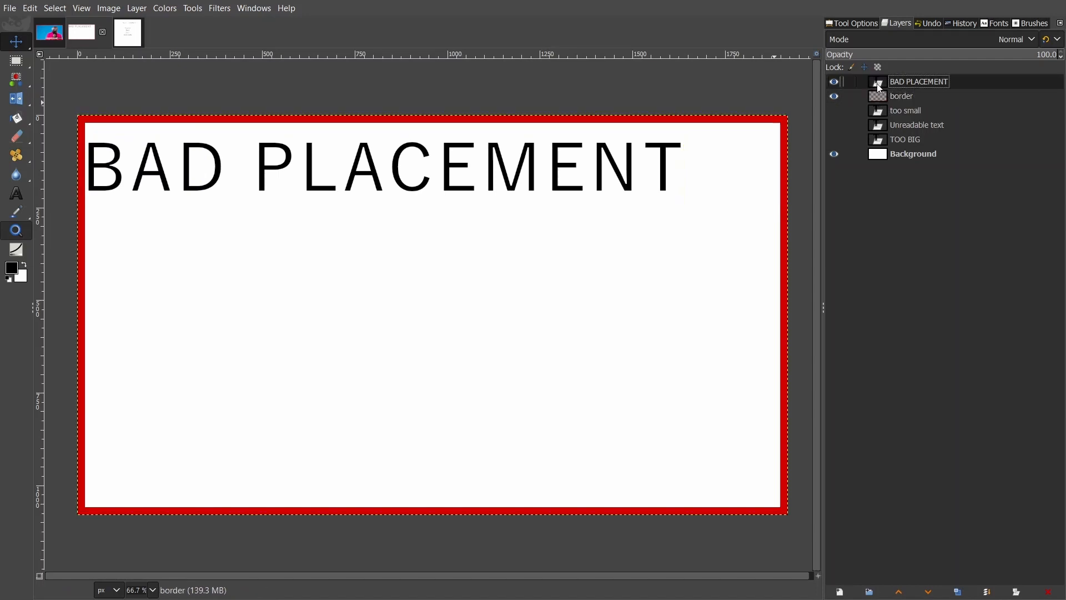
drag(438, 161, 419, 157)
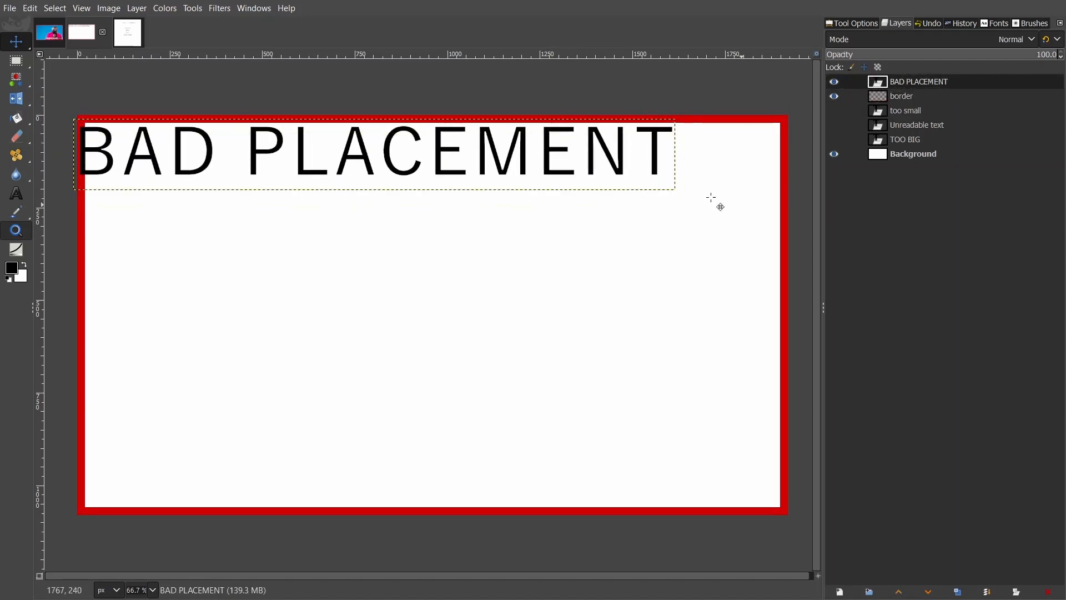
drag(261, 153, 263, 146)
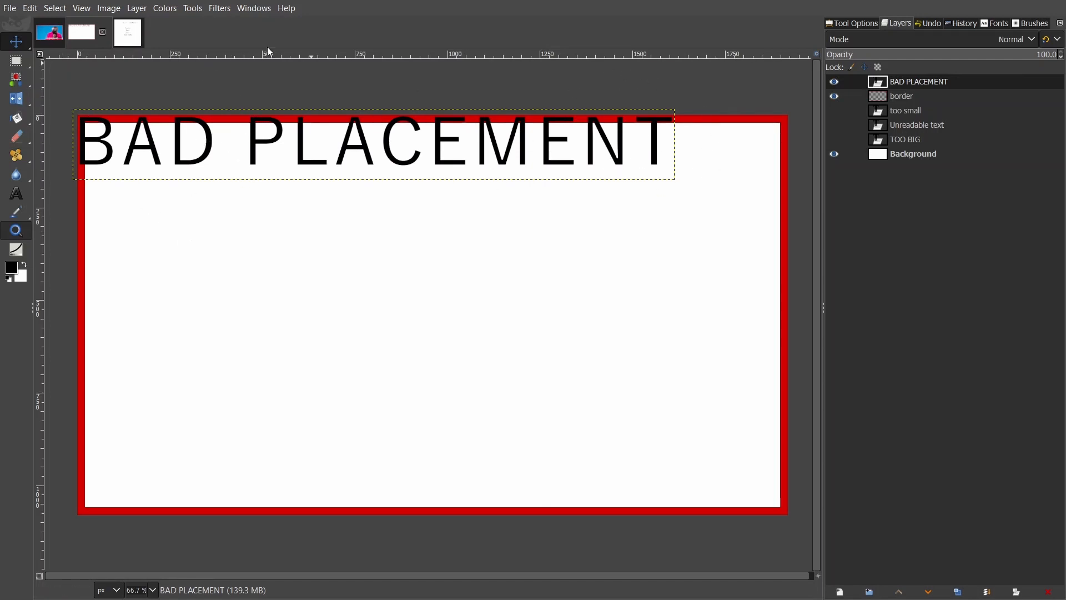
drag(210, 149, 216, 153)
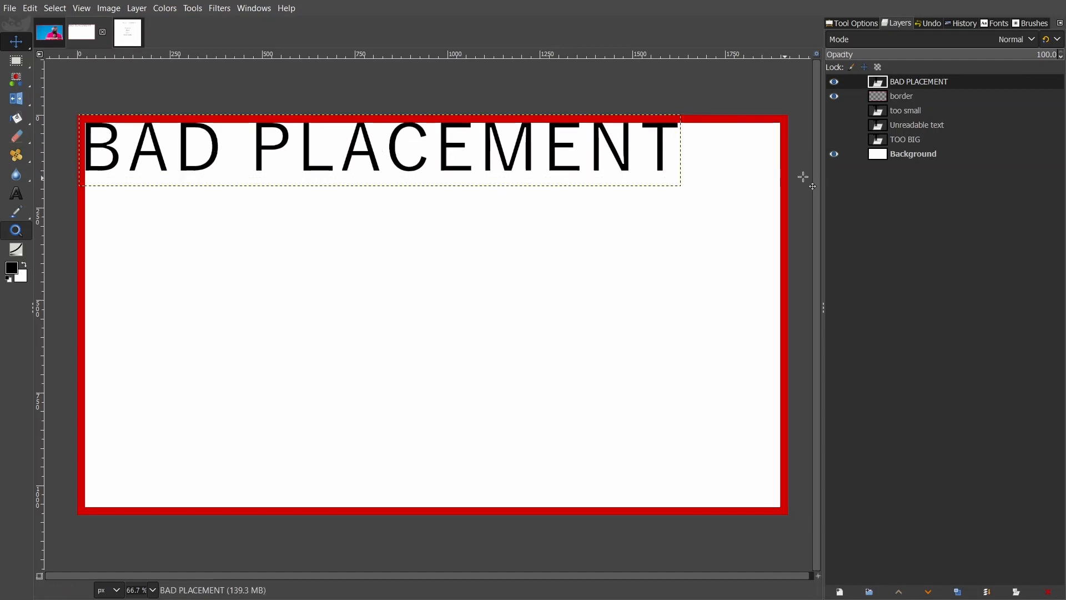
Examine the gap between the left red border and the letter B of the BAD PLACEMENT text at high magnification
scroll(84, 153, up, 1)
scroll(71, 150, up, 3)
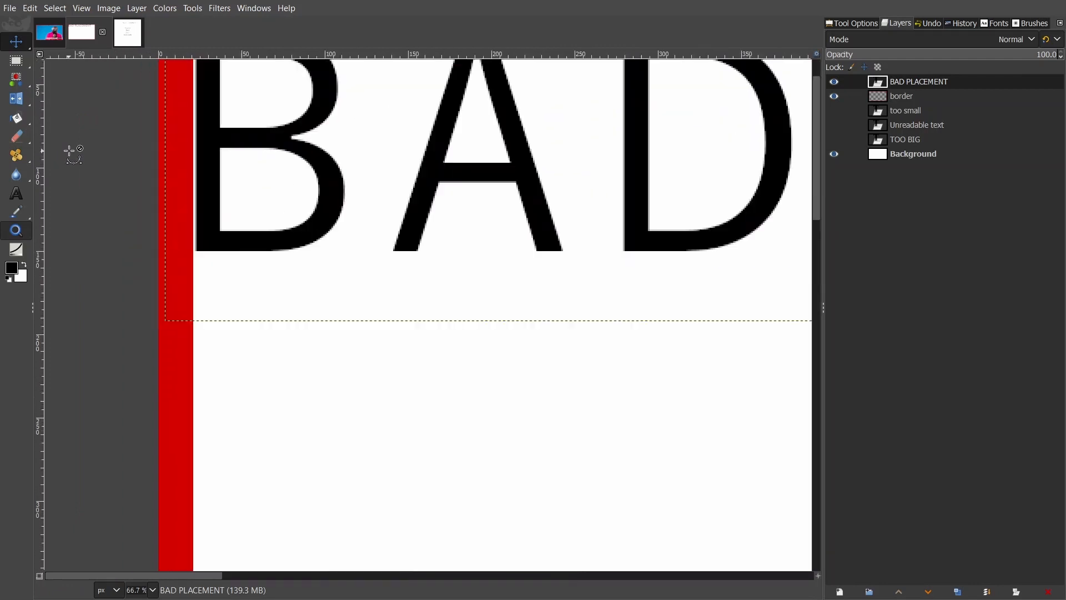
scroll(167, 142, up, 3)
scroll(187, 138, up, 2)
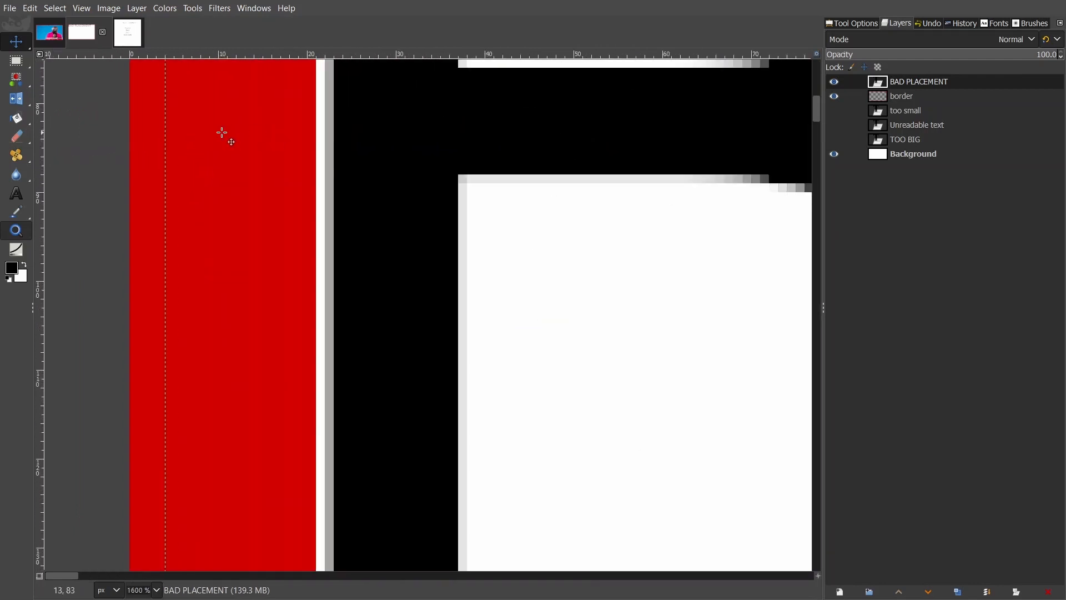
scroll(135, 133, up, 1)
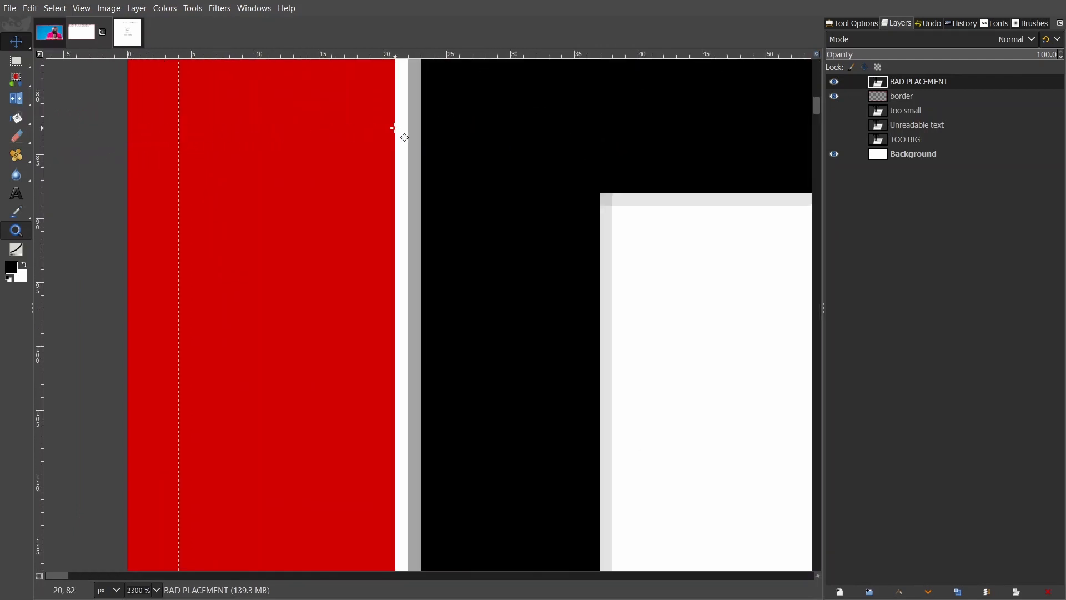
scroll(296, 146, down, 8)
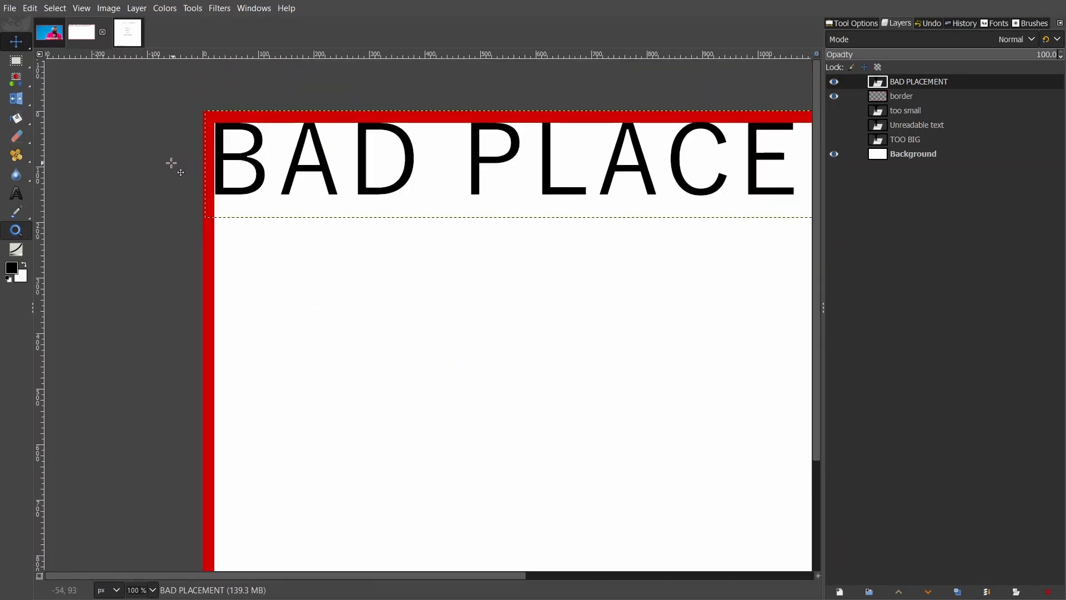
drag(39, 352, 216, 376)
ctrl+click(148, 232)
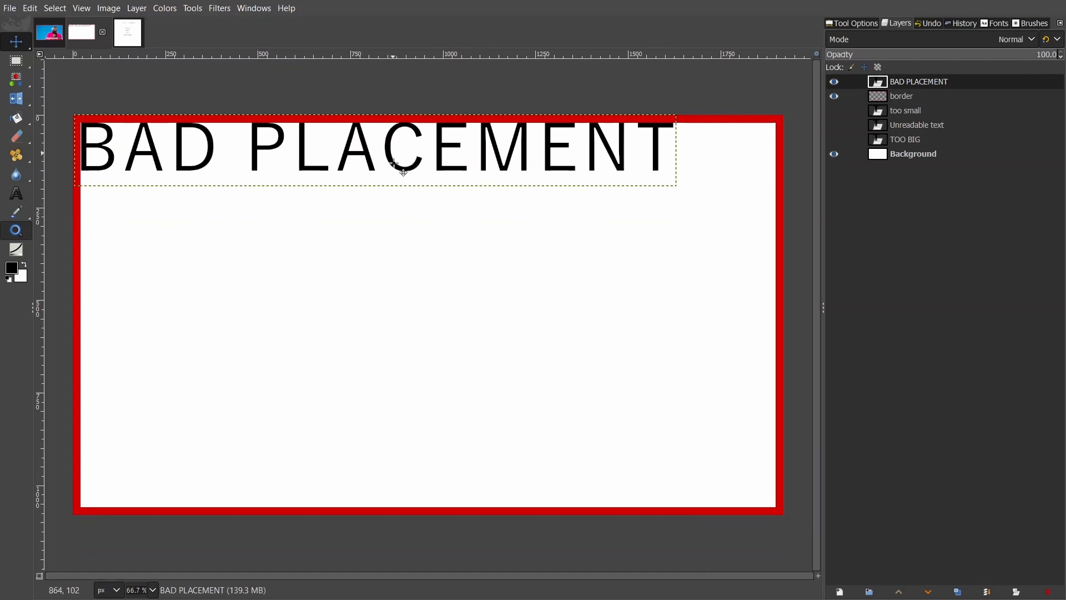
Shift the BAD PLACEMENT text slightly up and right, and replace it as the visible, active text layer with too small
drag(400, 166, 439, 137)
click(835, 82)
click(835, 110)
click(900, 111)
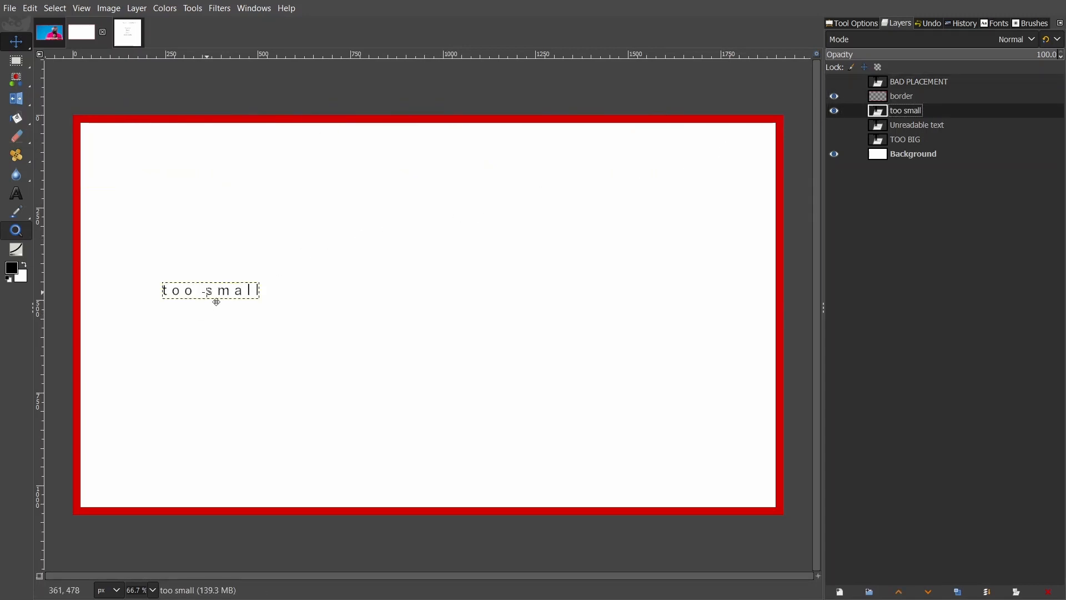
Check the legibility of the "too small" text at reduced thumbnail sizes, with and without its layer outline
scroll(320, 274, down, 4)
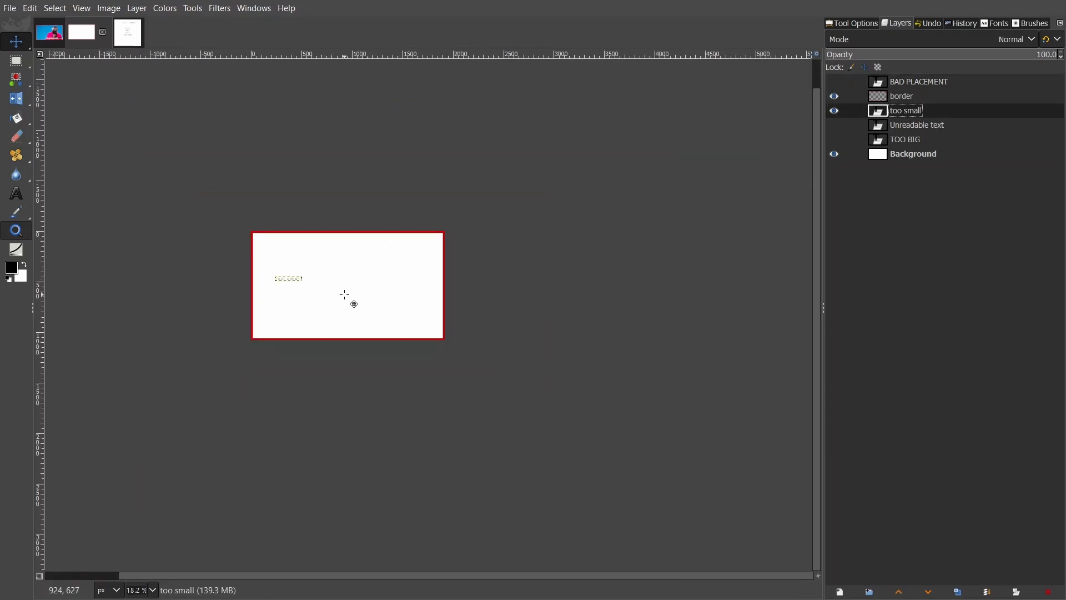
scroll(351, 297, down, 1)
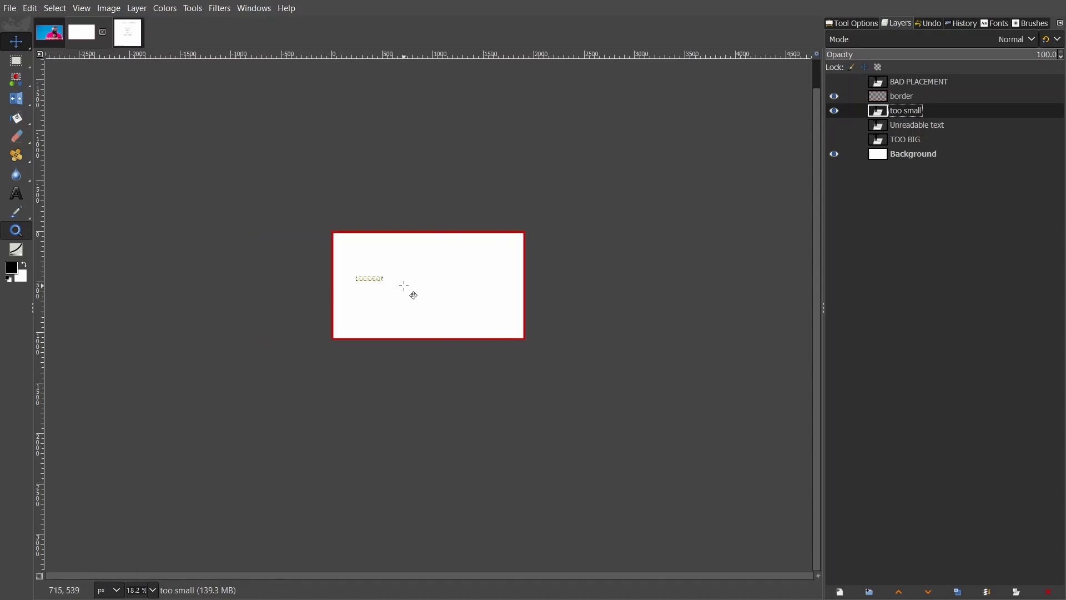
scroll(405, 286, down, 1)
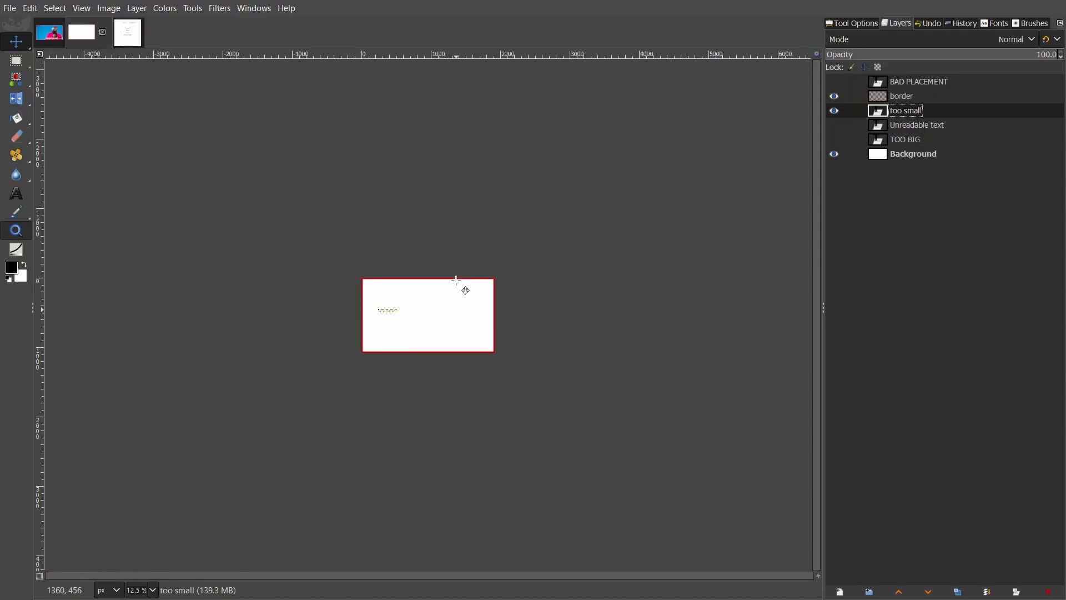
click(884, 159)
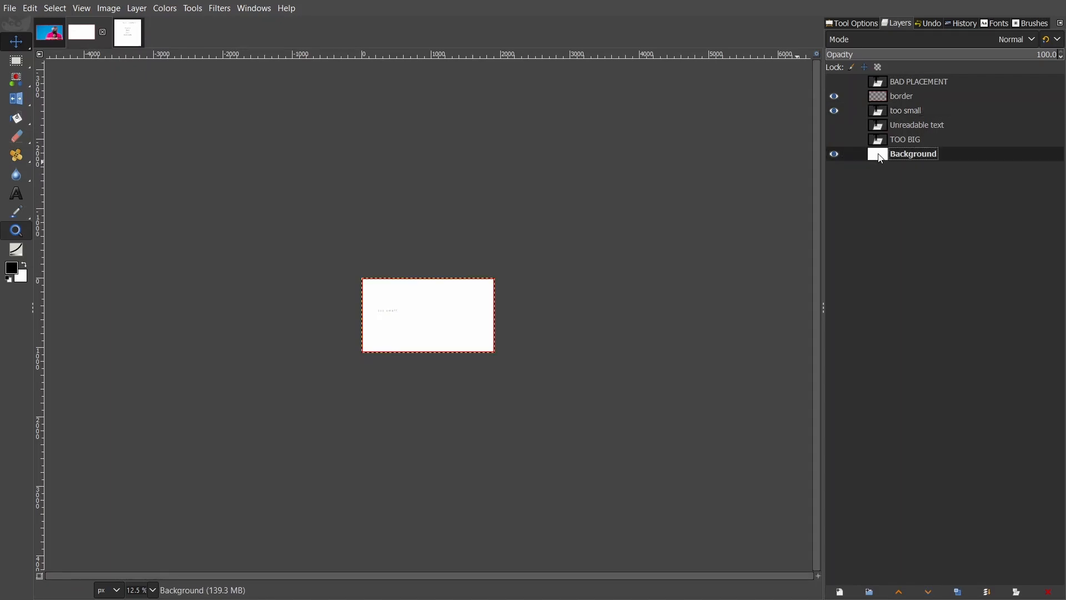
scroll(417, 317, down, 2)
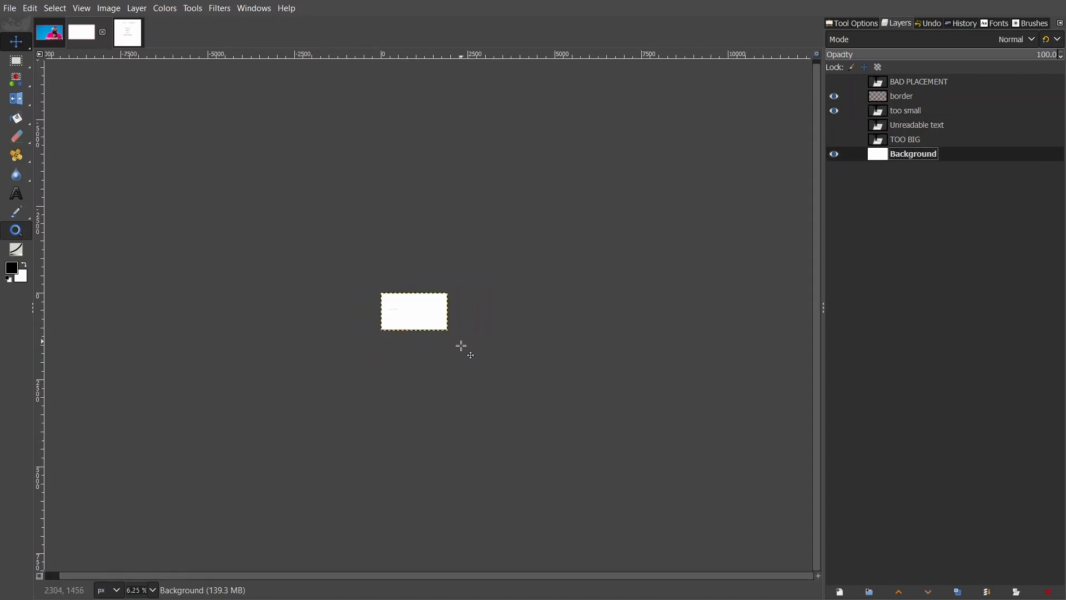
scroll(433, 343, up, 6)
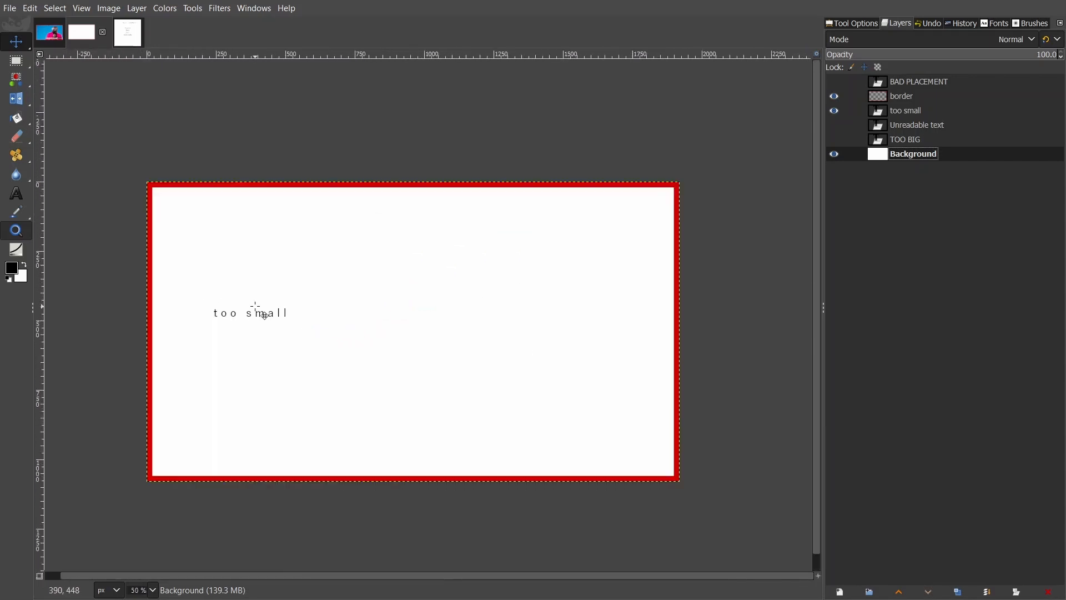
click(858, 112)
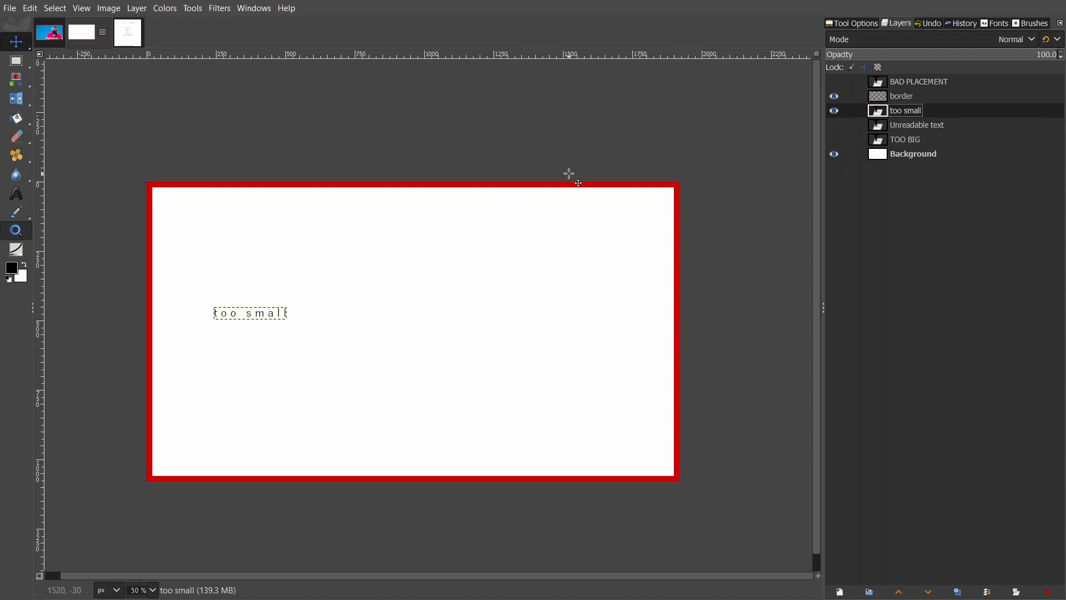
Hide the too small layer and make TOO BIG the visible, active text layer instead
click(835, 140)
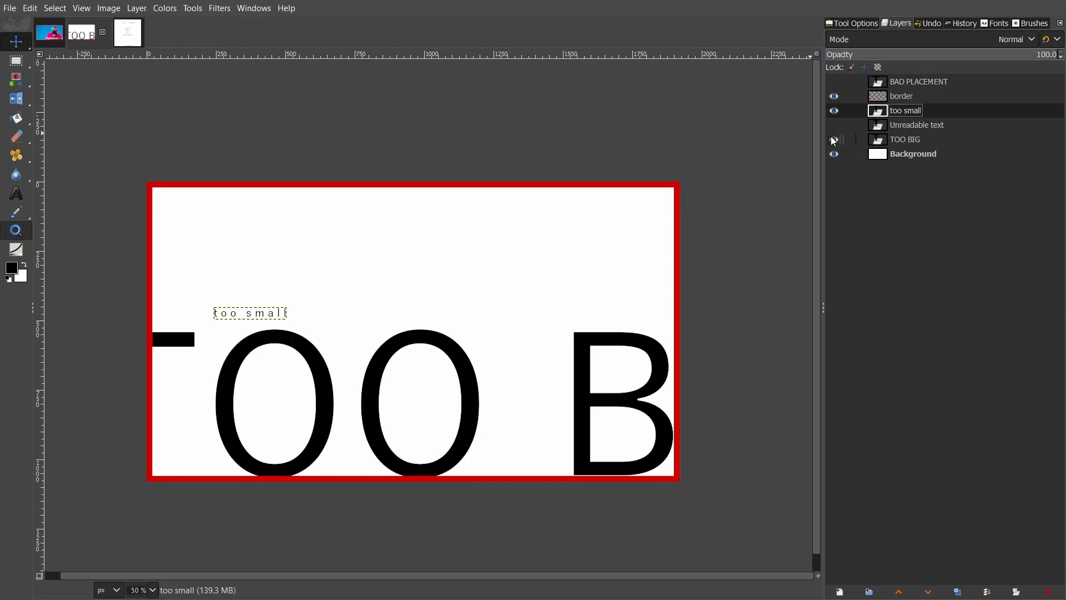
click(834, 112)
click(876, 146)
scroll(279, 362, down, 2)
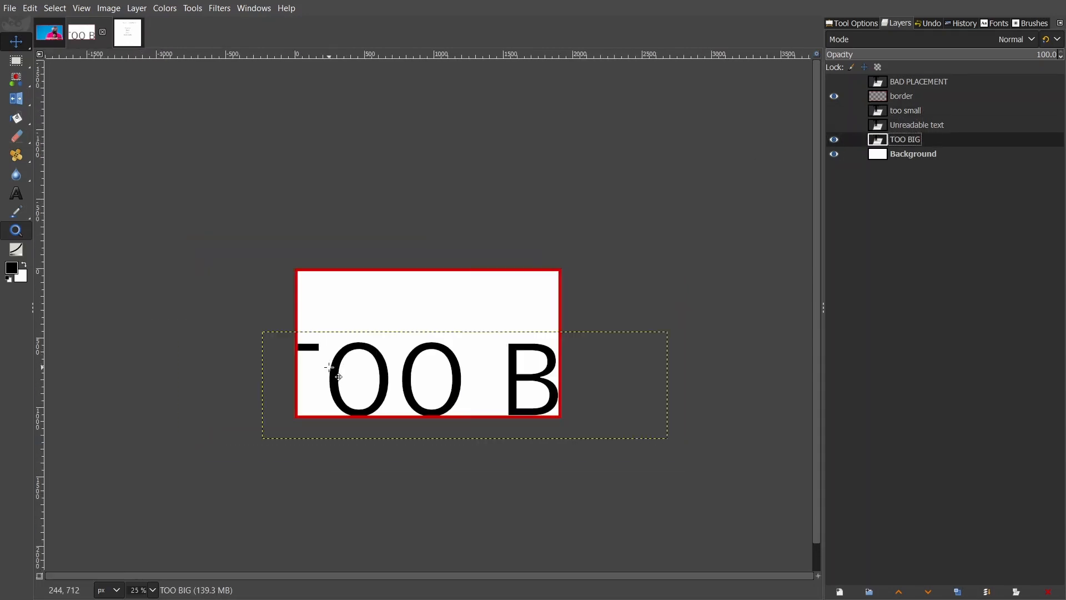
Try a 500 px font size on the TOO BIG text, and settle on 400 px
key(t)
click(284, 372)
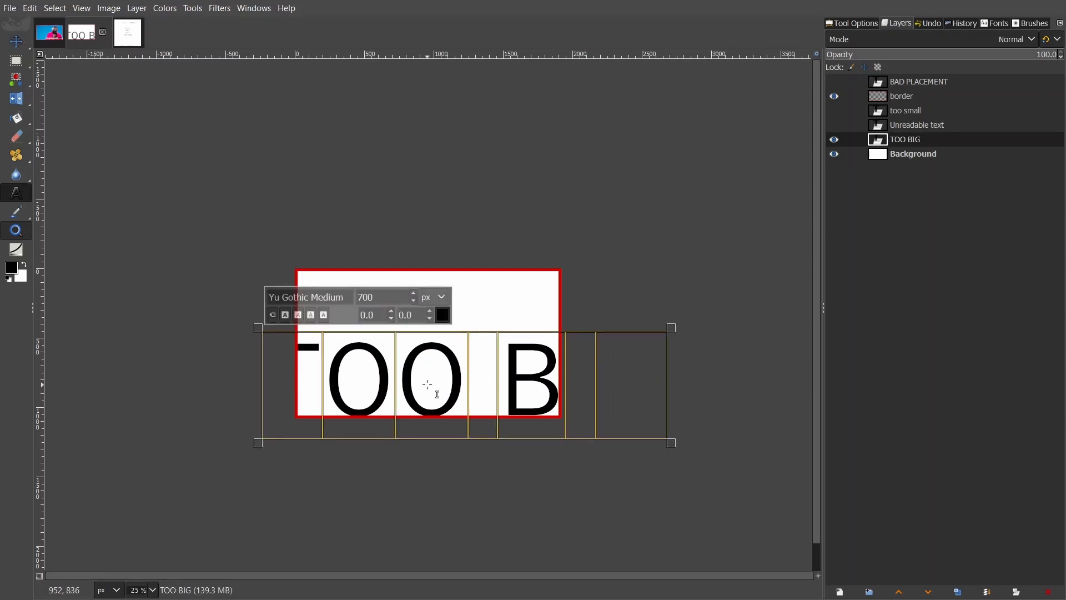
scroll(428, 384, up, 1)
drag(327, 278, 284, 277)
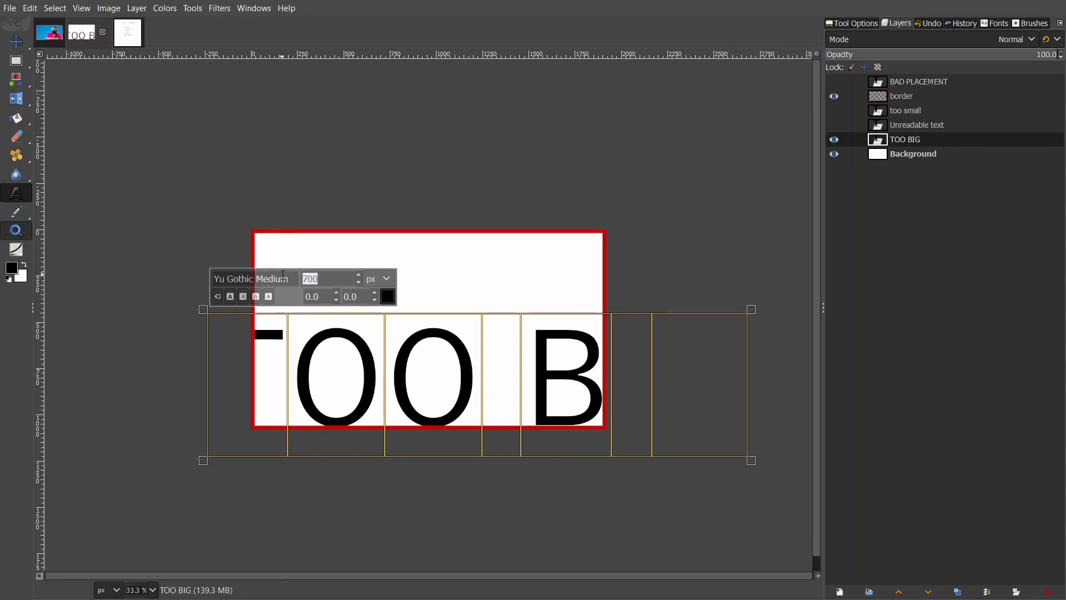
text(500)
key(Return)
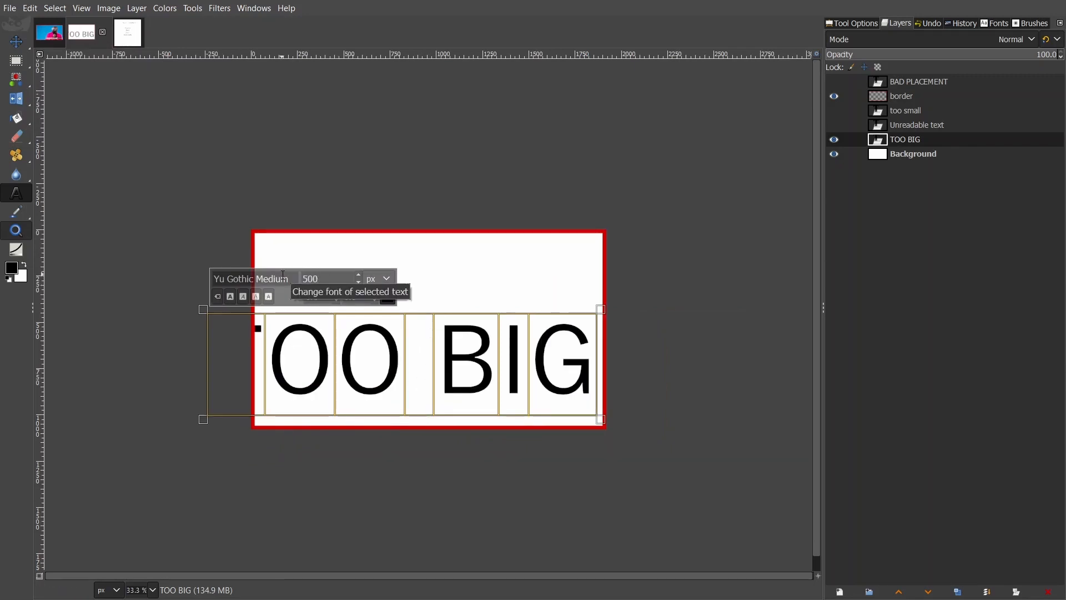
key(BackSpace)
text(40)
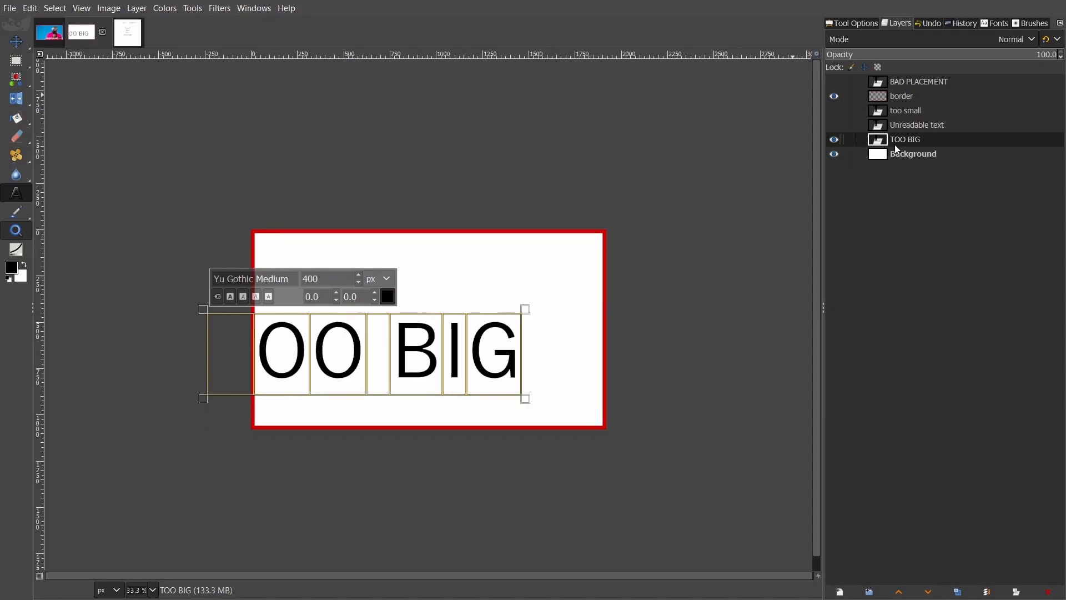
Move the TOO BIG text down and right so the whole phrase sits inside the border along the canvas's lower edge
click(887, 145)
key(m)
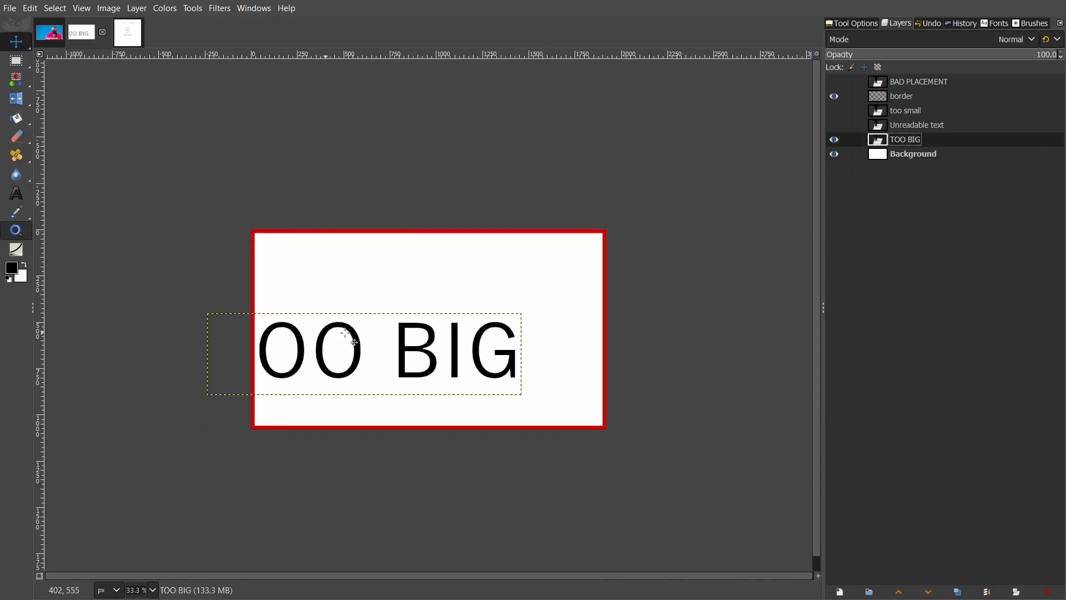
drag(325, 333, 386, 364)
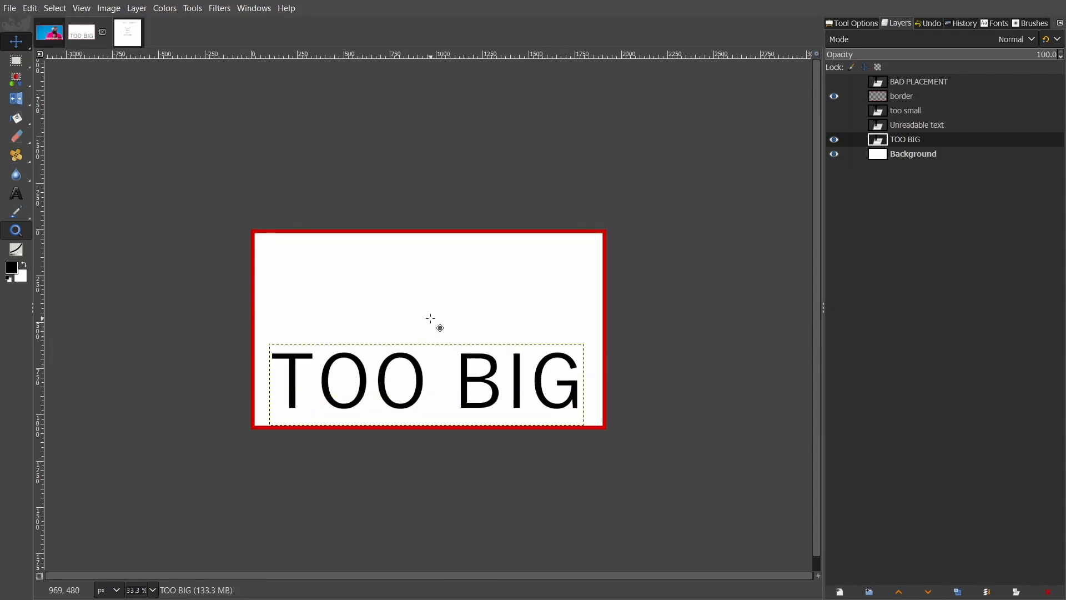
Check how the TOO BIG text reads at reduced thumbnail sizes
scroll(431, 317, down, 5)
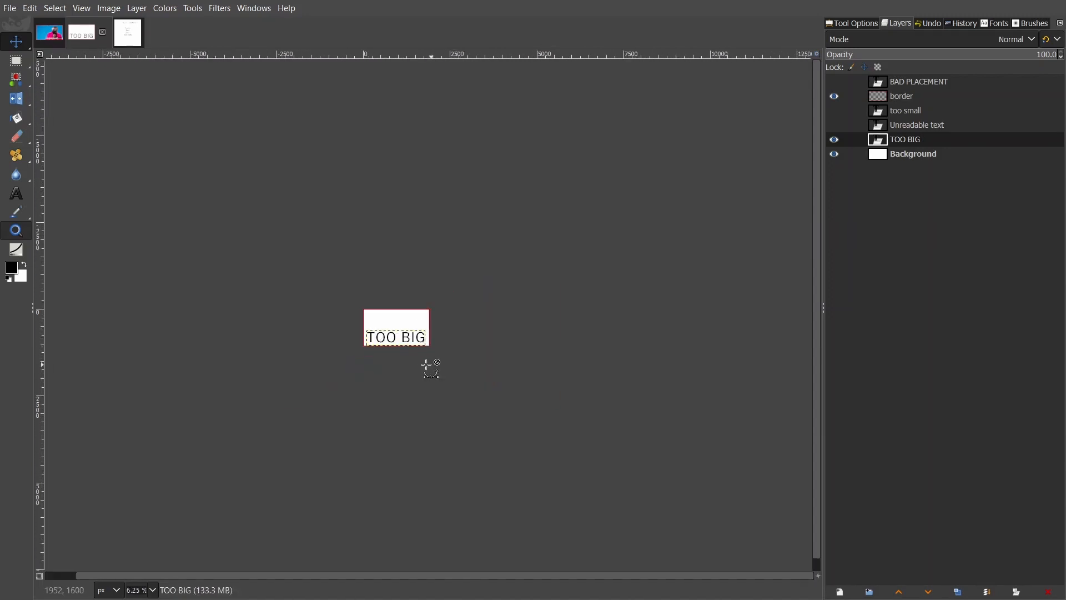
scroll(429, 361, down, 1)
scroll(383, 162, up, 5)
scroll(352, 136, up, 1)
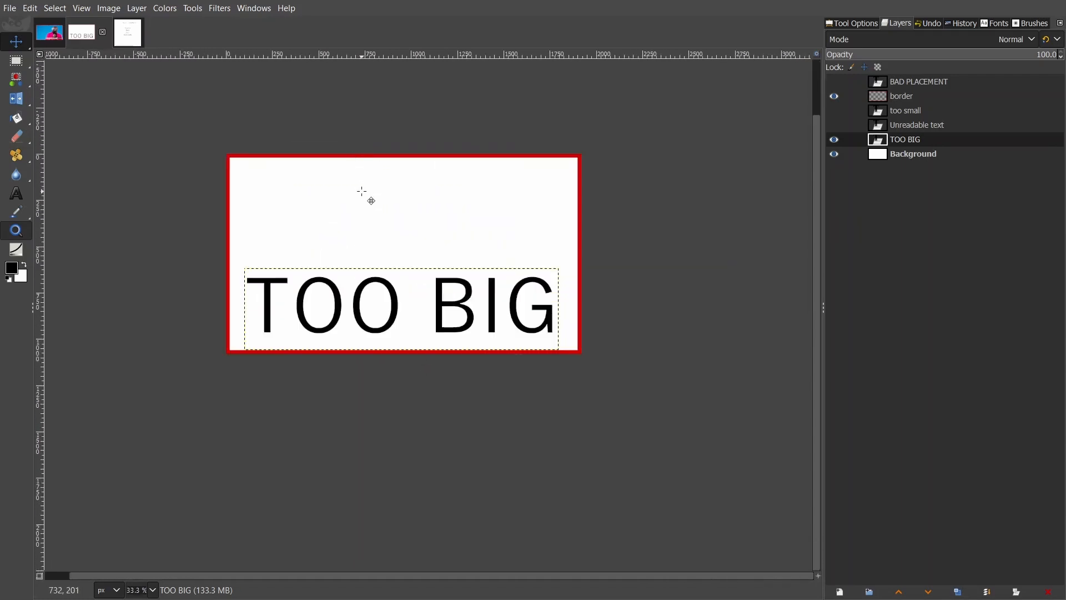
scroll(381, 242, left, 1)
scroll(391, 253, up, 1)
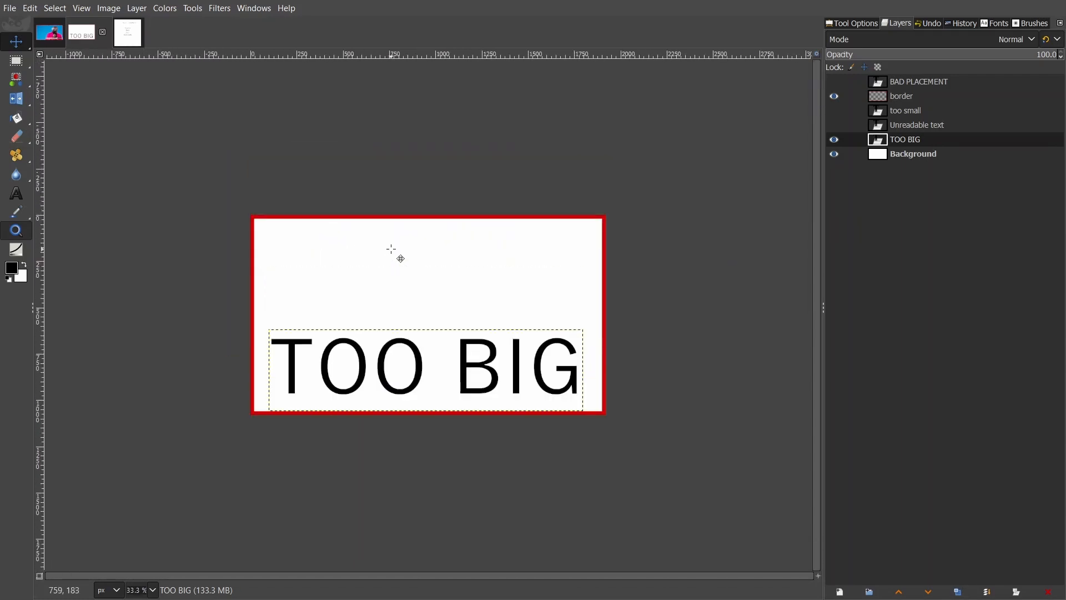
scroll(411, 310, up, 1)
Replace TOO BIG with Unreadable text as the visible, active layer, and move the script text near the canvas's center
click(835, 139)
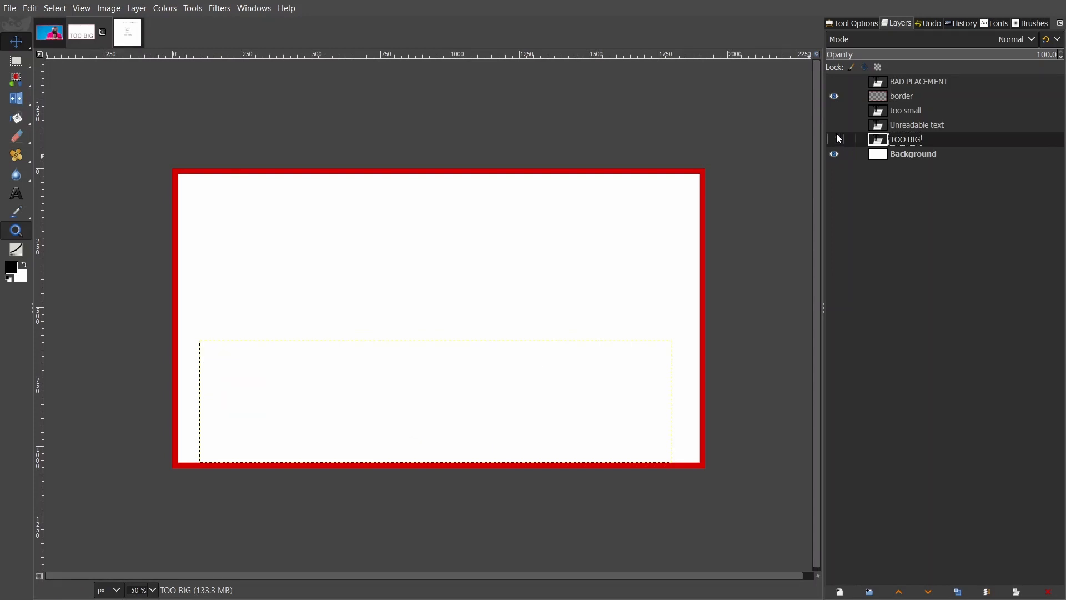
click(836, 125)
click(884, 129)
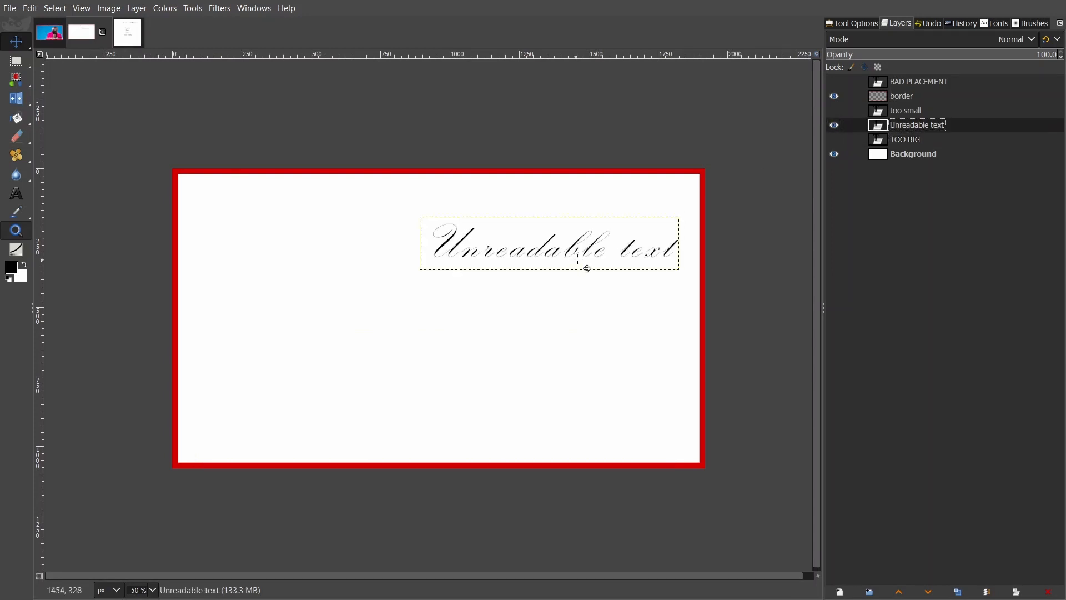
drag(584, 259, 460, 304)
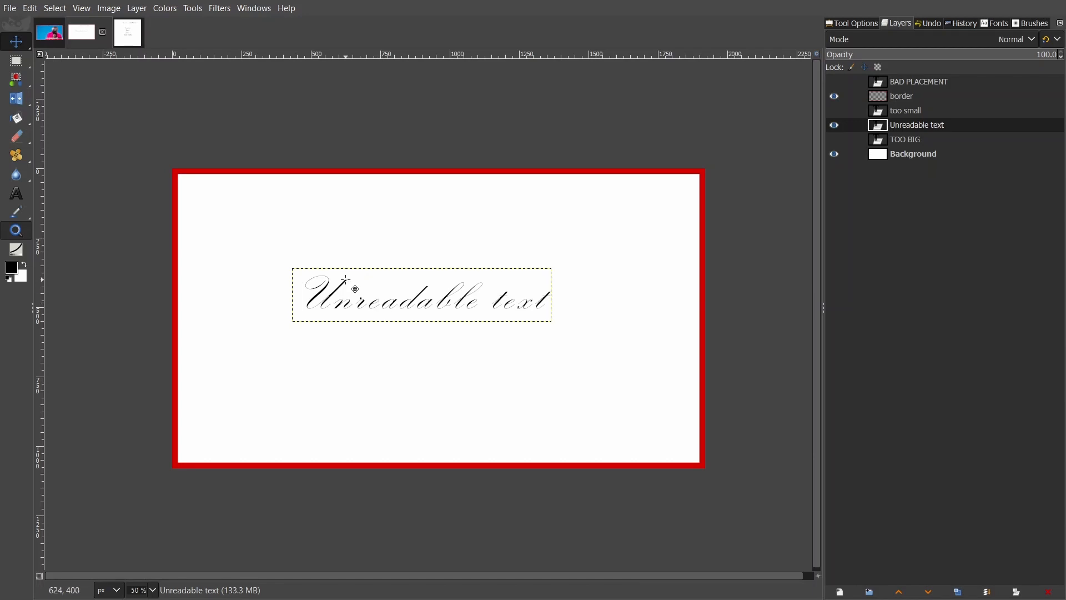
Examine the script lettering of the Unreadable text at high magnification and at thumbnail size, without its layer outline
click(429, 310)
click(433, 285)
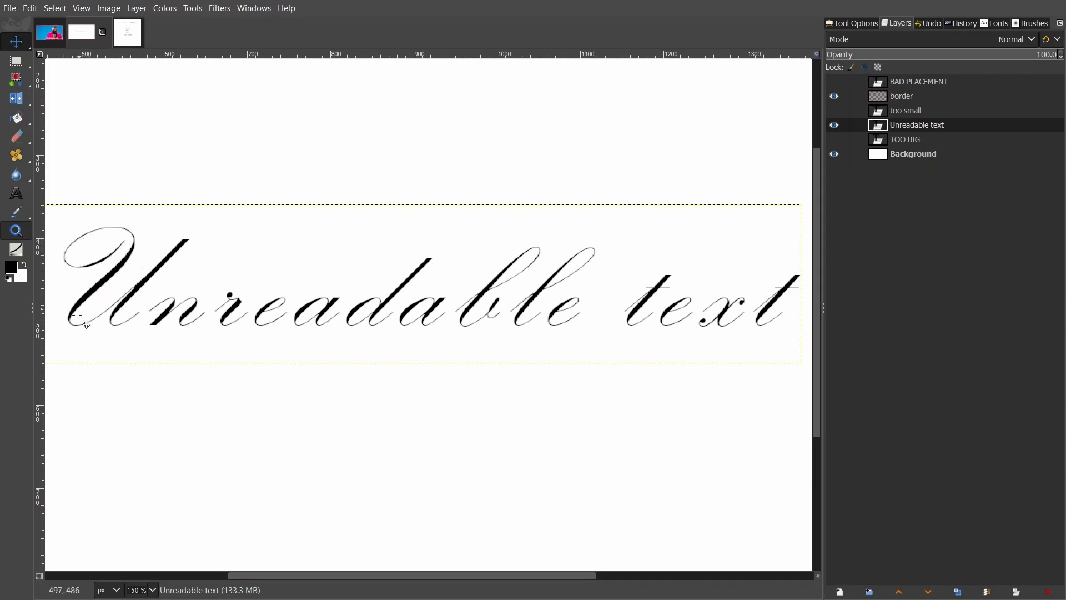
ctrl+click(334, 273)
ctrl+click(371, 274)
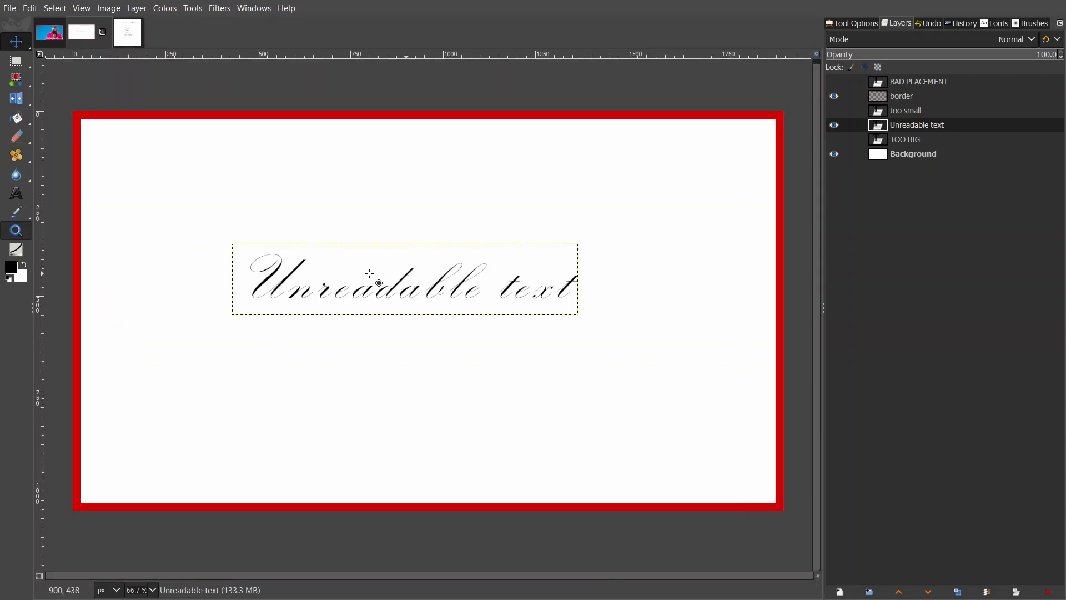
ctrl+click(371, 274)
ctrl+click(371, 276)
ctrl+click(373, 279)
ctrl+click(428, 310)
ctrl+click(422, 314)
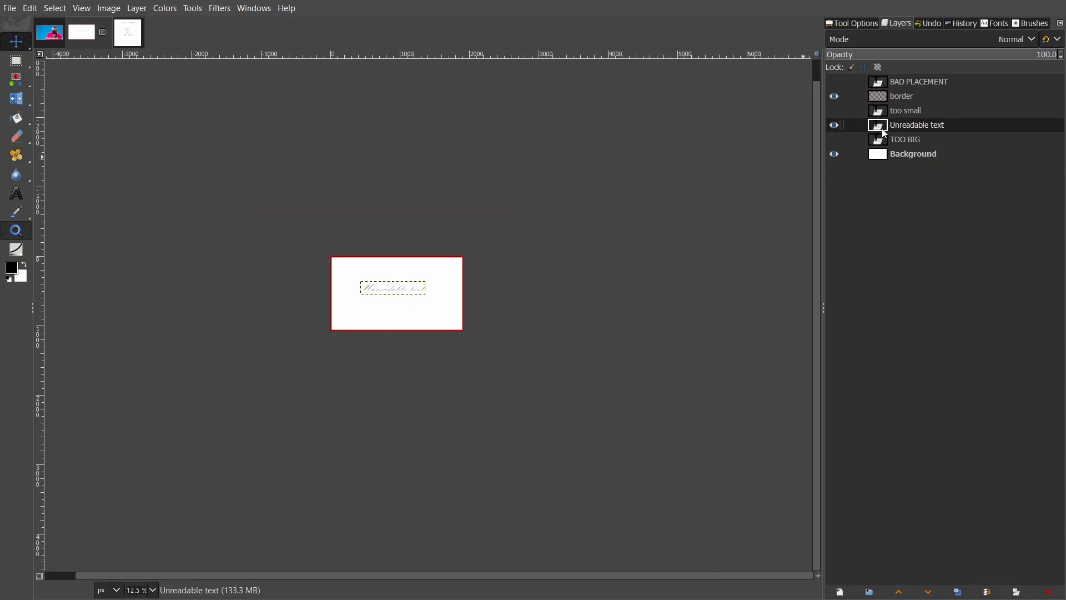
click(882, 159)
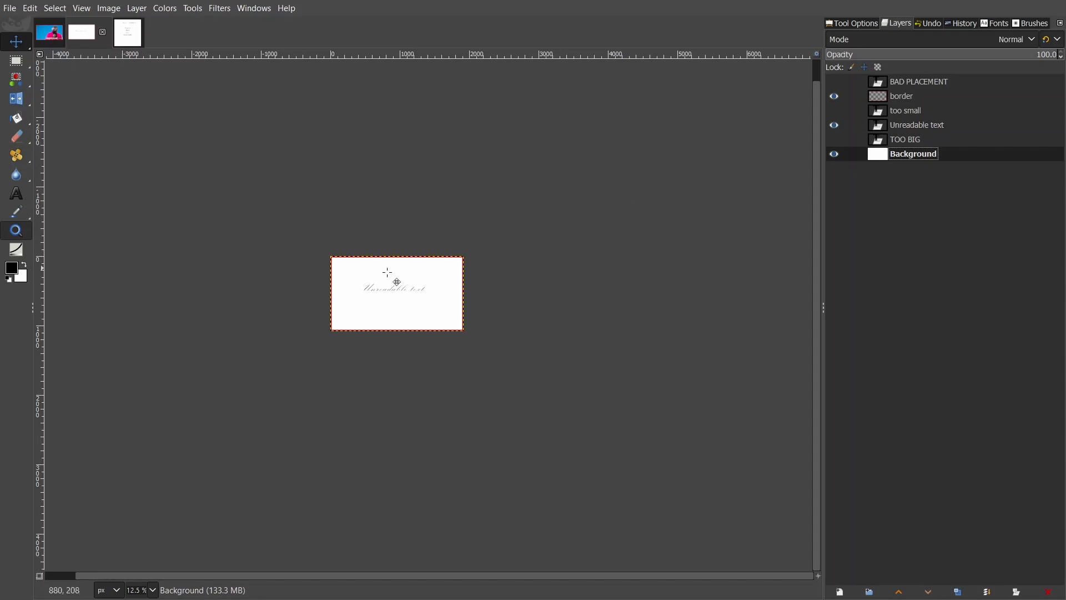
Briefly show the TOO BIG layer to compare its legibility with the Unreadable text at thumbnail size
click(831, 141)
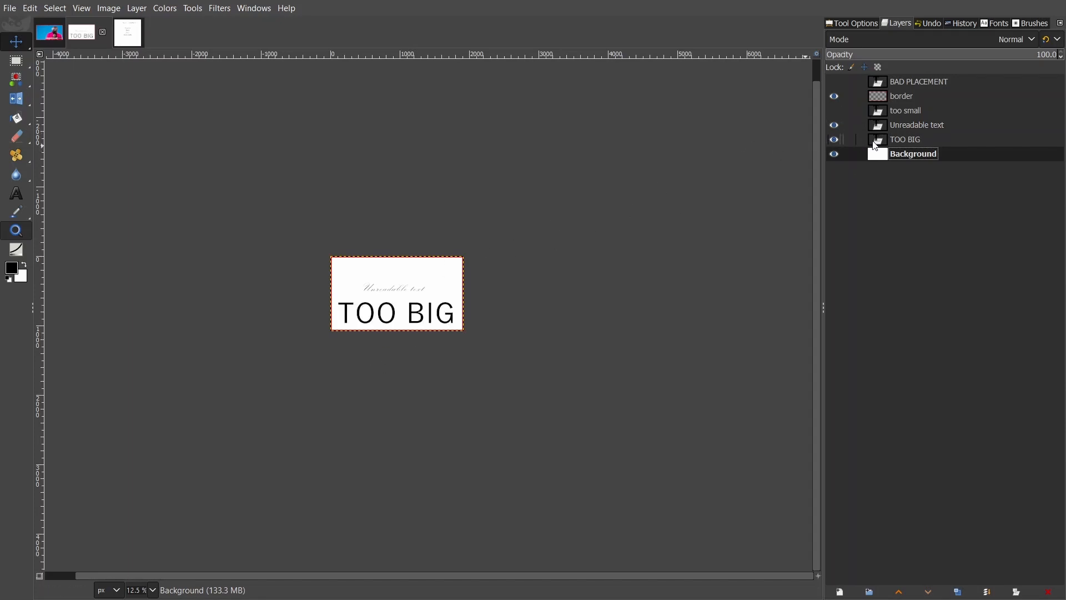
click(876, 144)
click(835, 140)
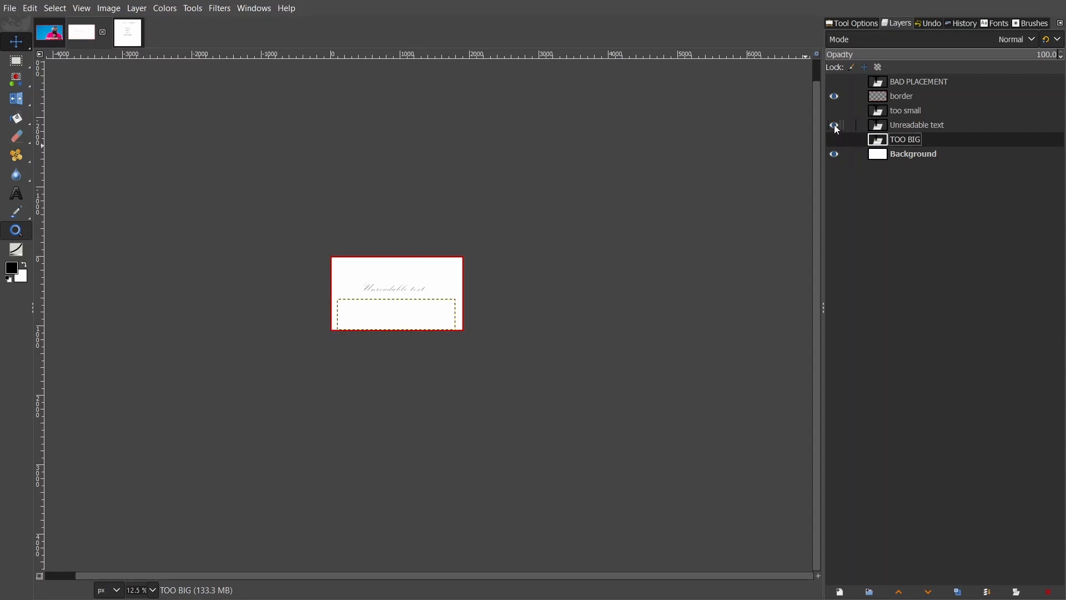
Make the BAD PLACEMENT, too small and Unreadable text layers visible together within the border
click(835, 82)
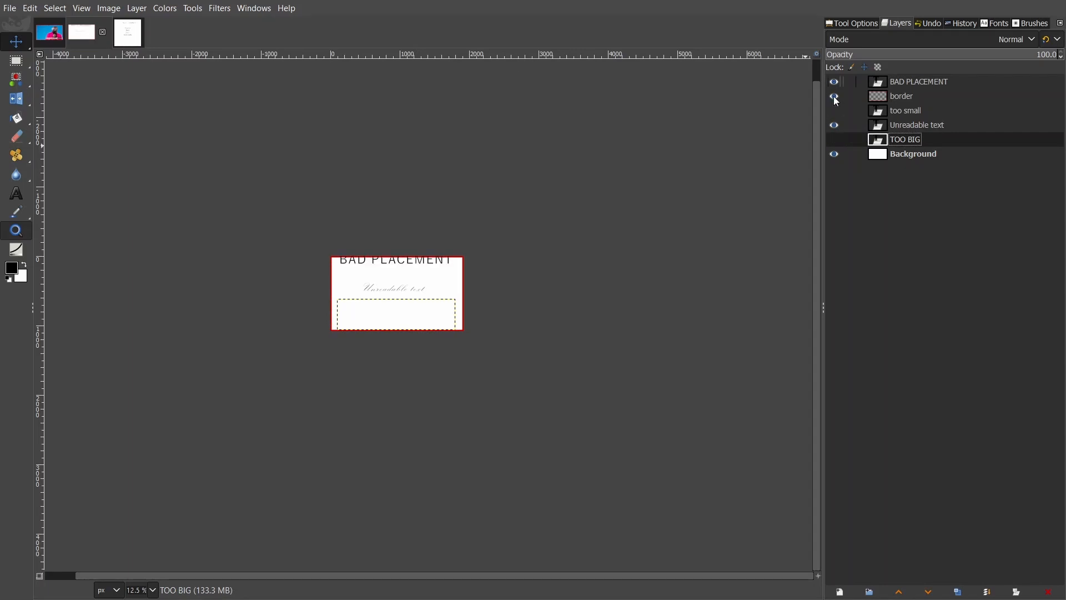
click(835, 125)
click(393, 274)
click(418, 288)
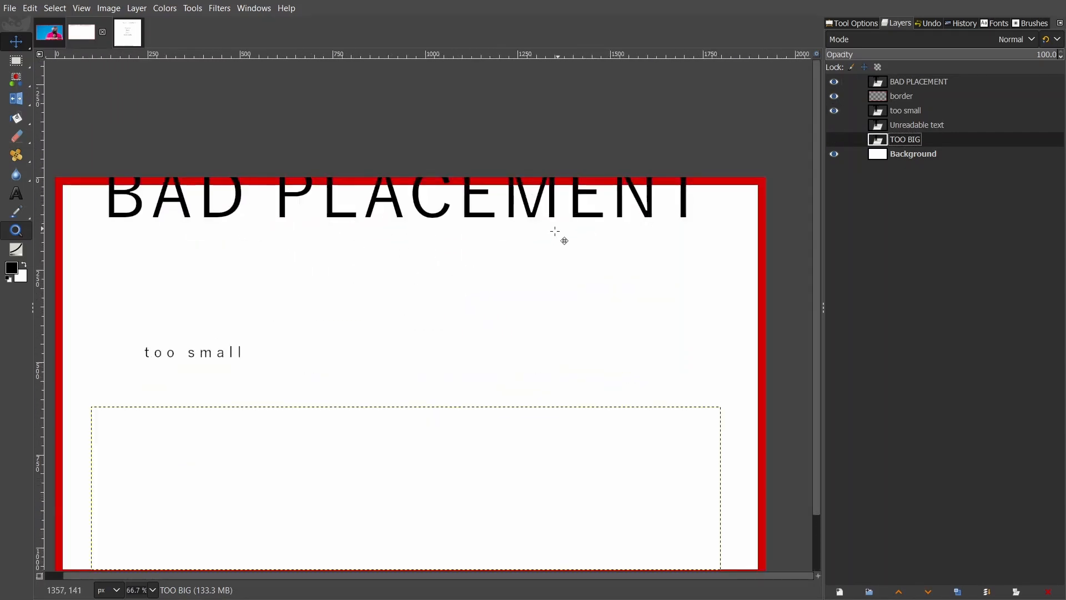
scroll(556, 234, down, 2)
click(838, 125)
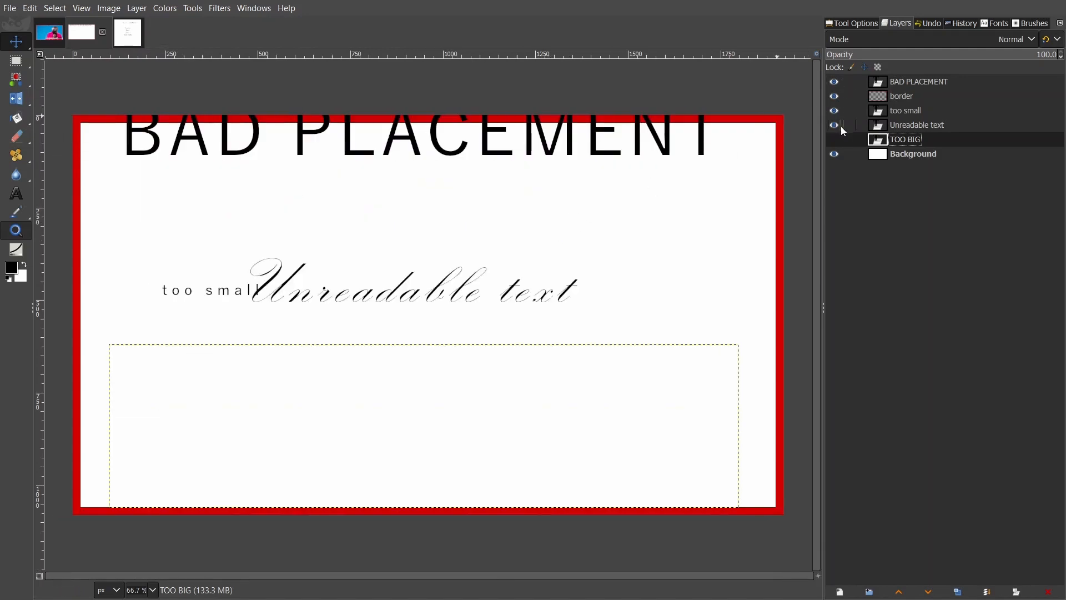
Nudge BAD PLACEMENT slightly down and right, and separate the overlapping texts by moving too small up-left and Unreadable text up-right
click(870, 82)
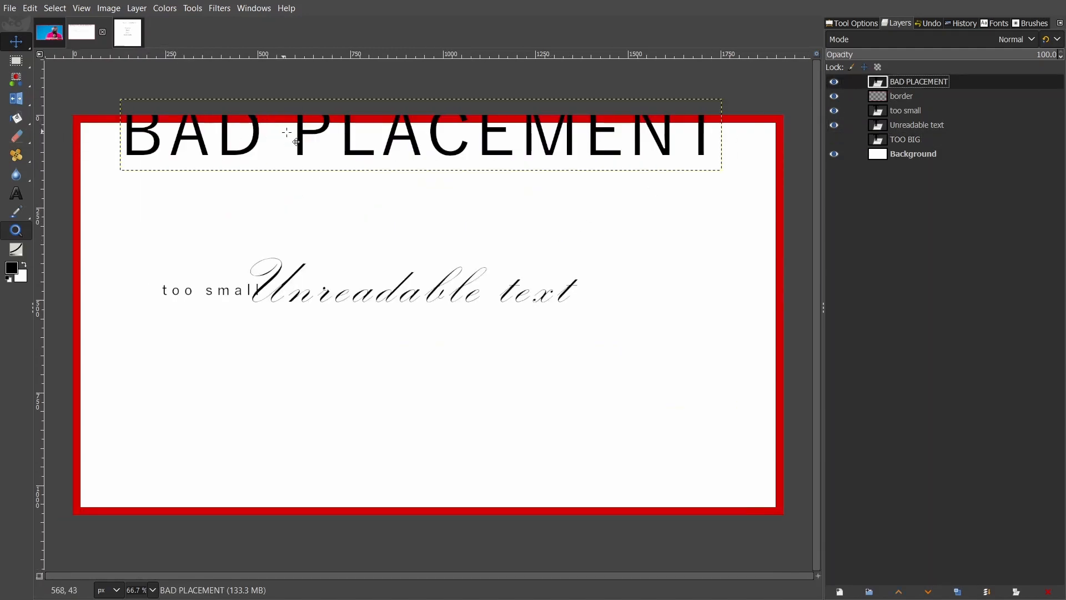
drag(316, 139, 323, 142)
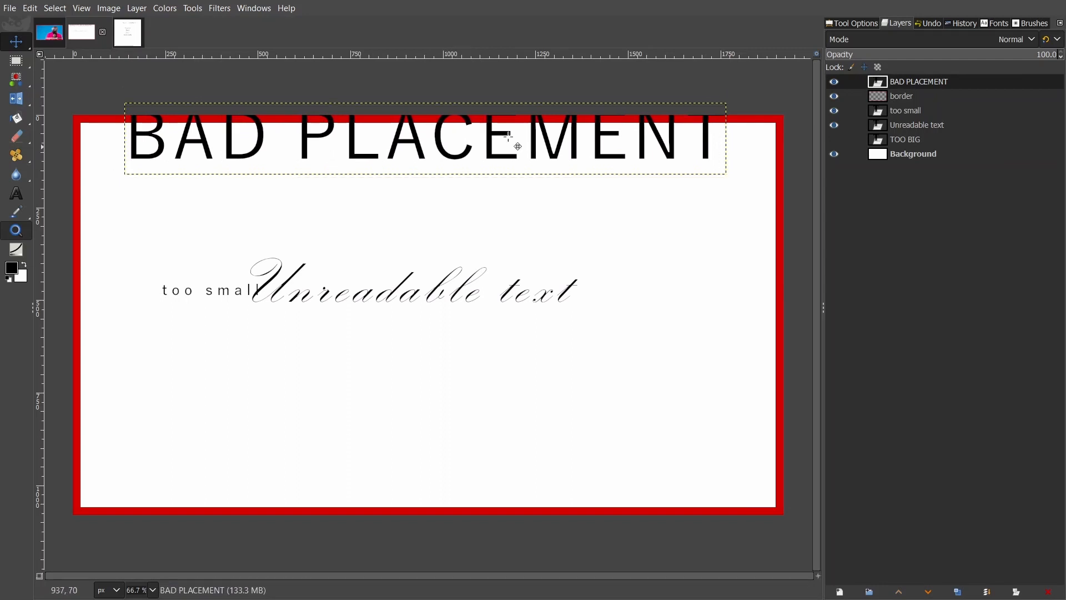
click(874, 115)
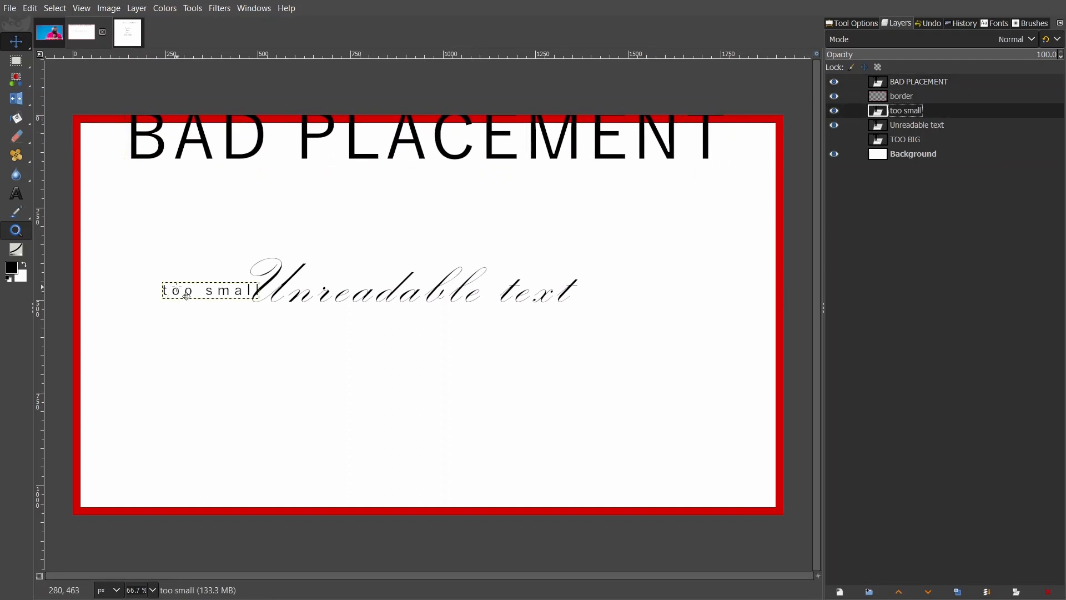
drag(186, 297, 142, 253)
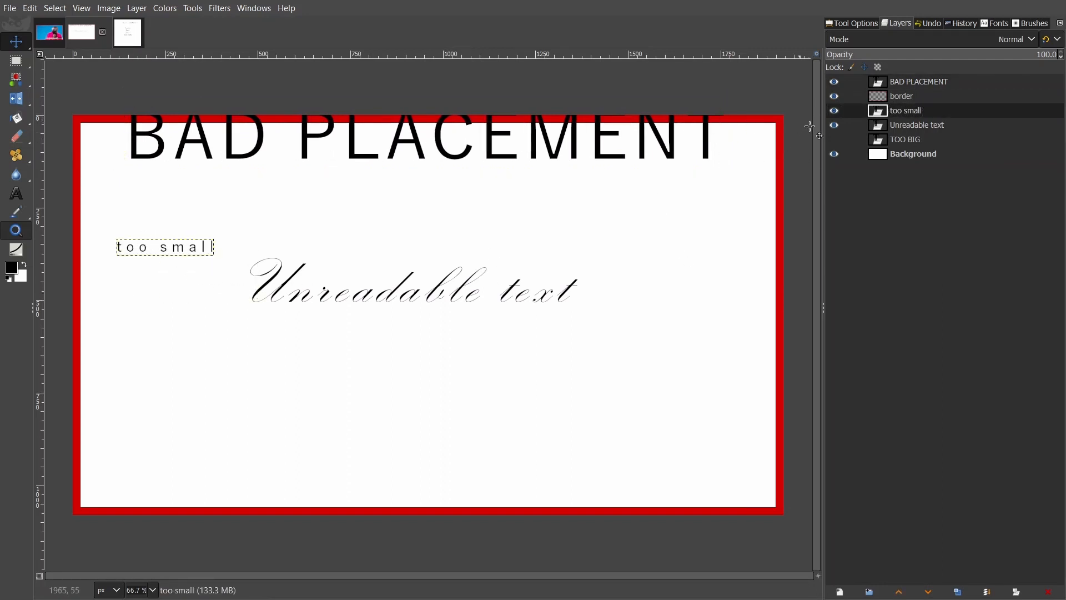
click(882, 126)
drag(348, 322, 395, 313)
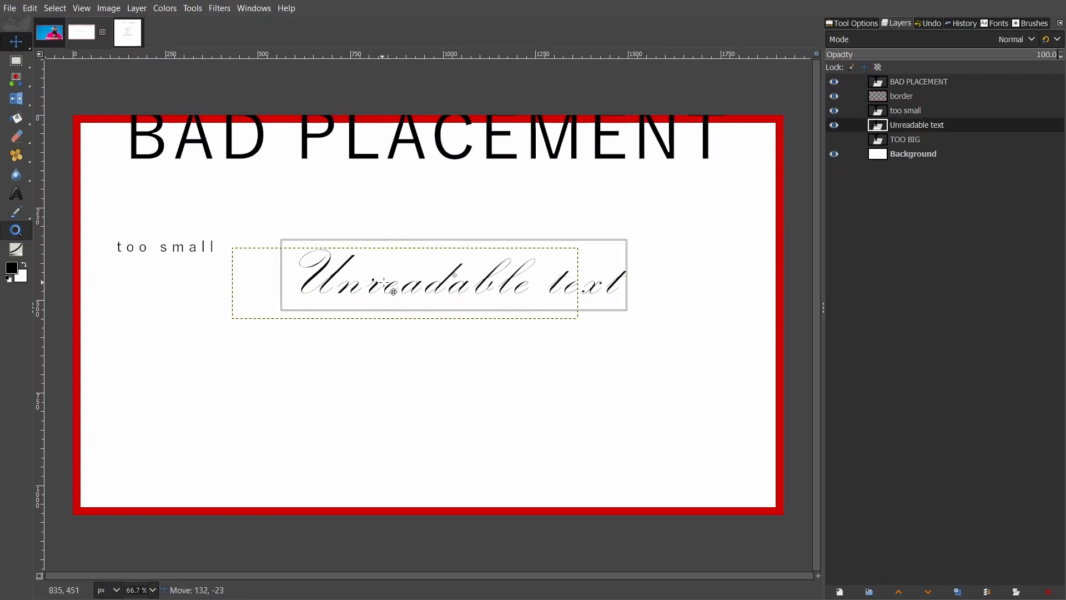
Compare the legibility of the three visible texts at reduced thumbnail size
scroll(434, 311, down, 2)
scroll(429, 316, down, 3)
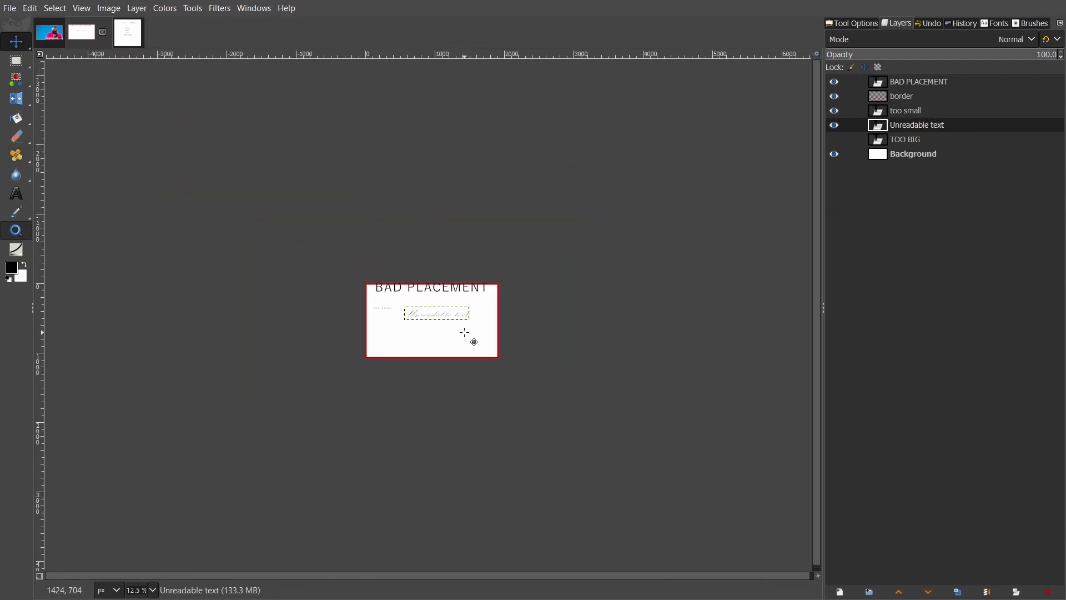
scroll(422, 317, up, 3)
scroll(416, 319, up, 3)
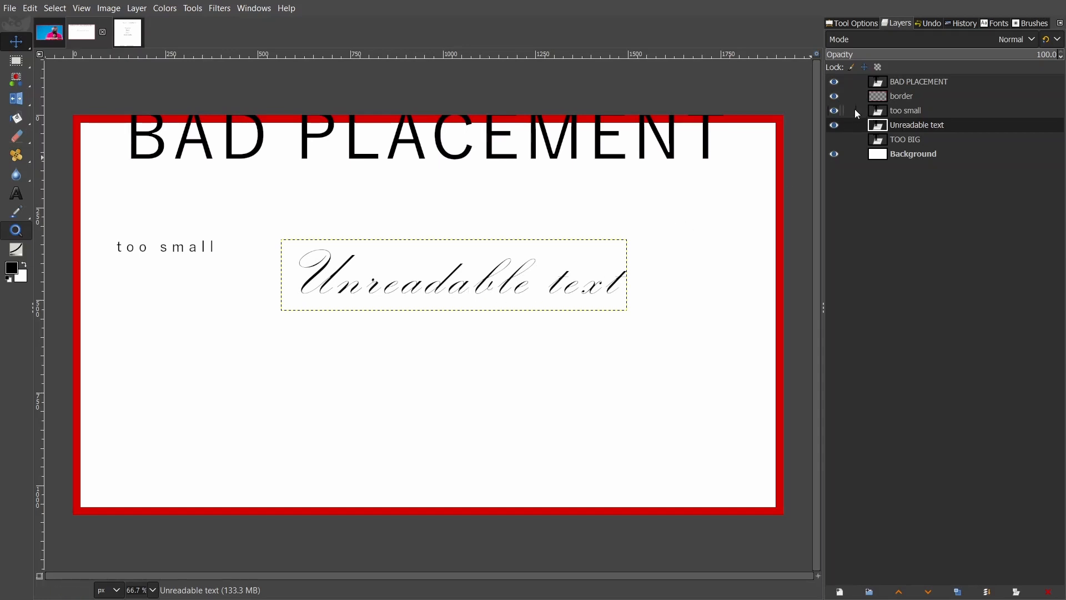
Show the TOO BIG layer with the other texts and set its font size to 700 px
click(835, 139)
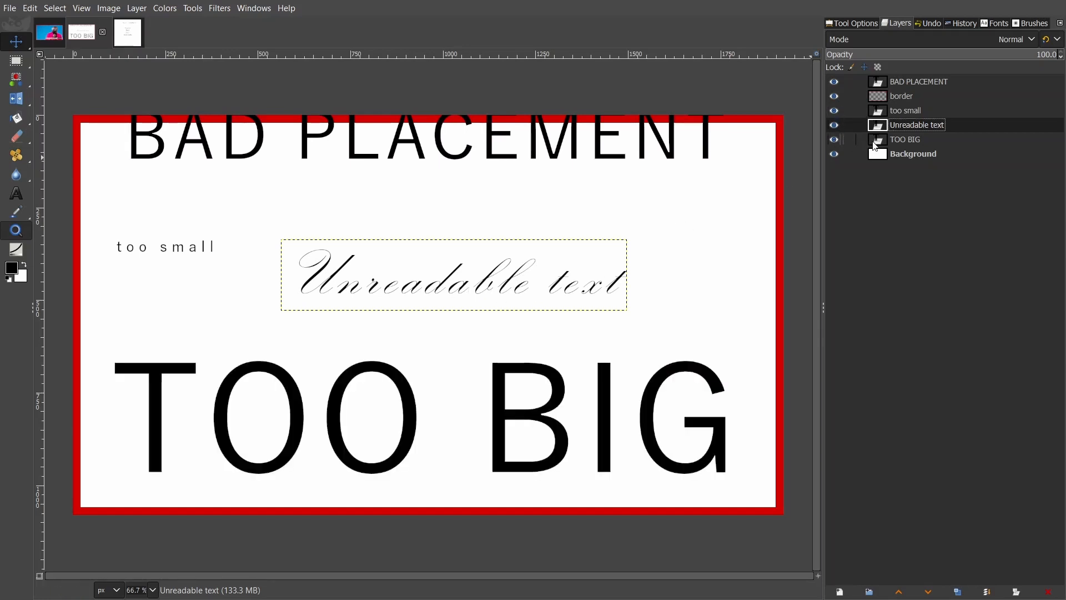
click(875, 141)
key(t)
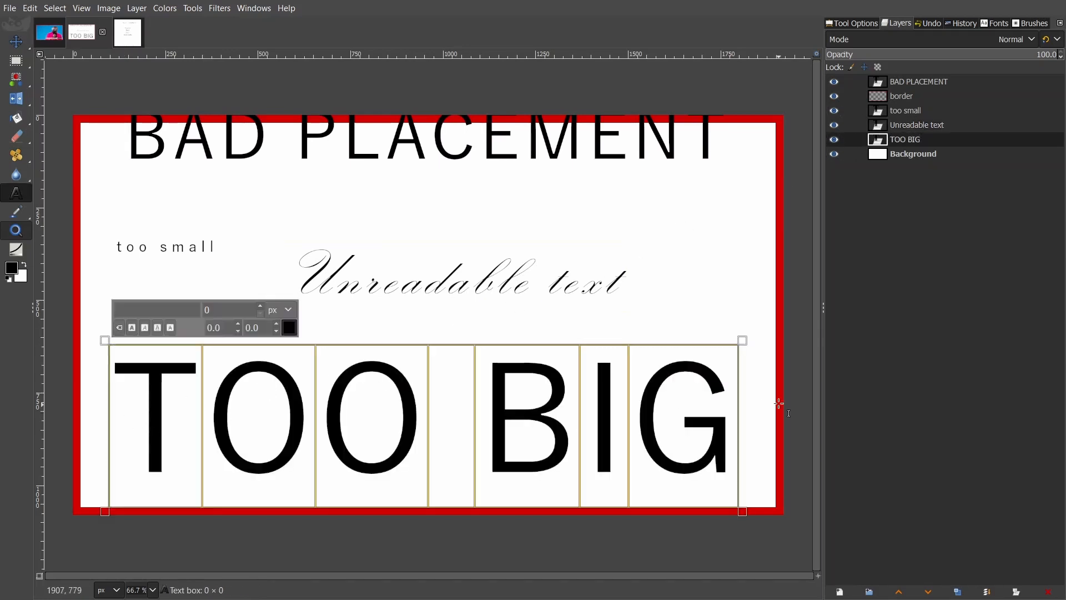
click(404, 357)
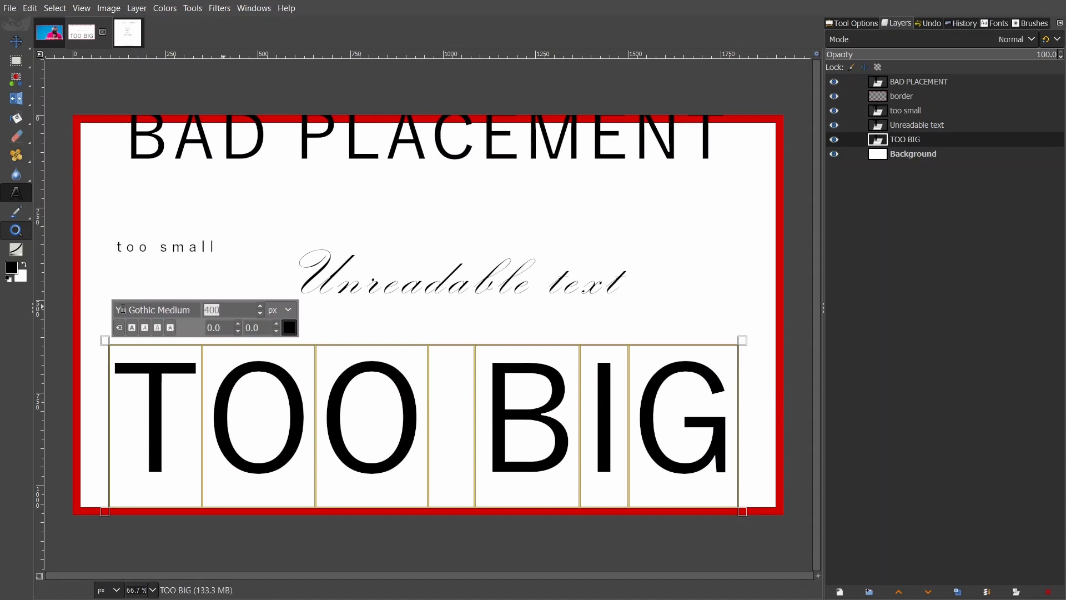
text(70)
key(Return)
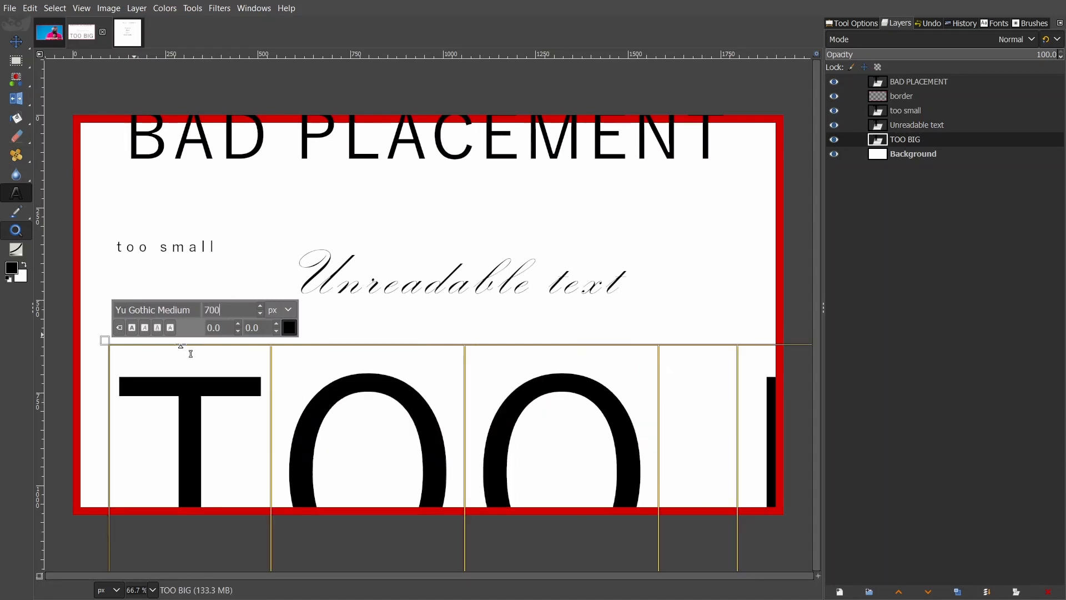
click(879, 149)
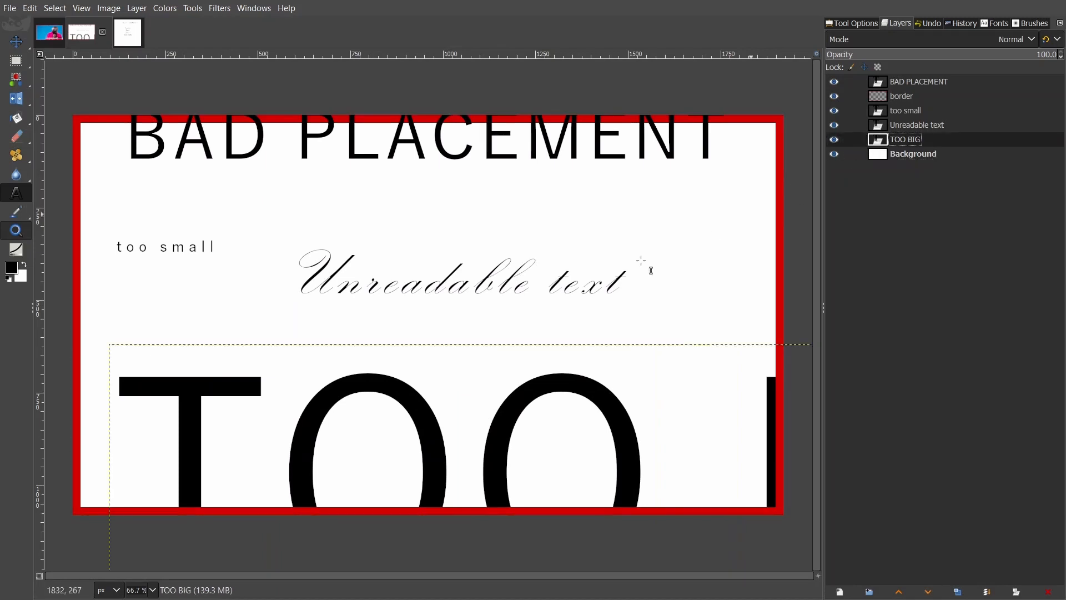
Move the TOO BIG text up and left so both ends run past the side borders
key(m)
drag(435, 406, 343, 358)
scroll(343, 358, down, 2)
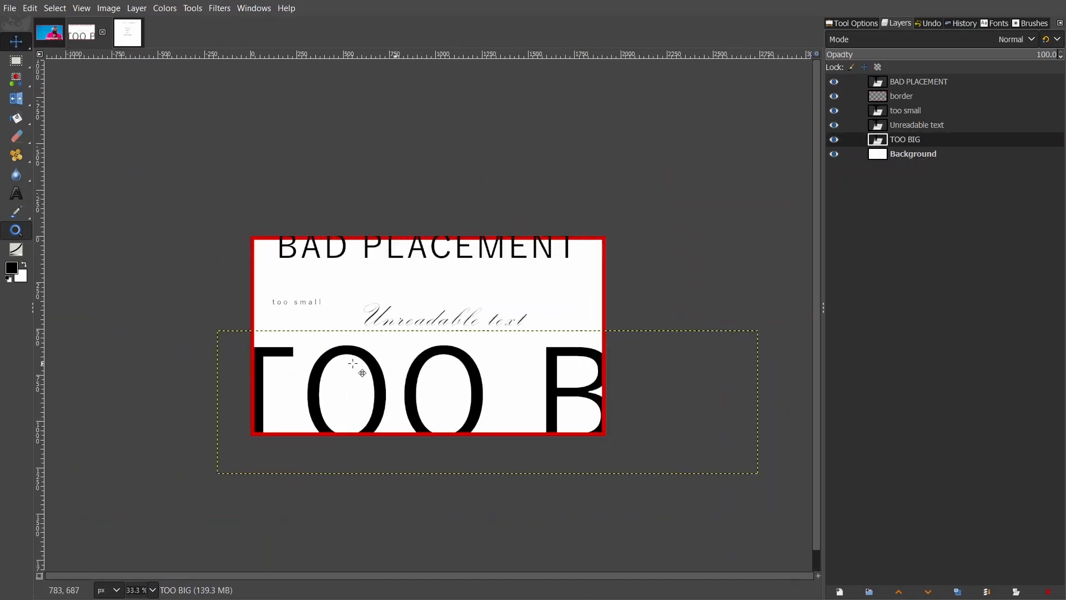
drag(476, 385, 400, 388)
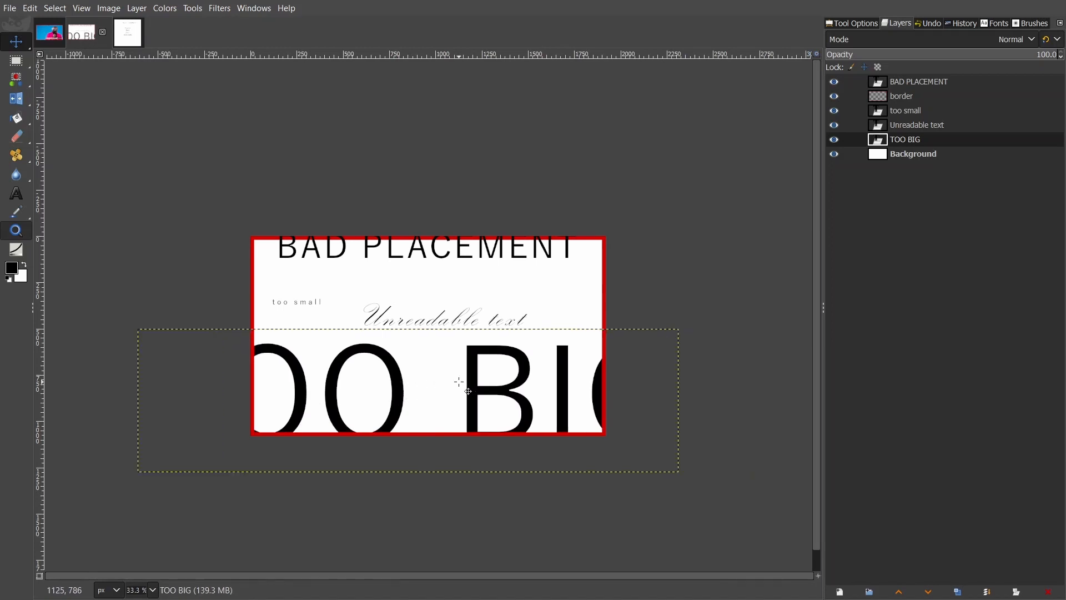
drag(413, 375, 415, 374)
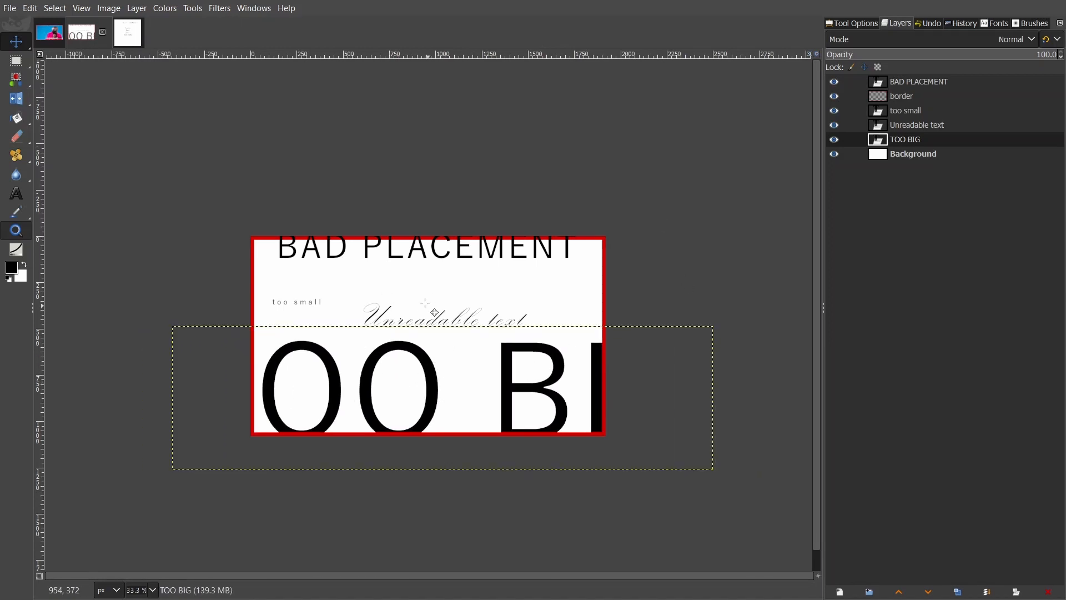
scroll(431, 310, up, 1)
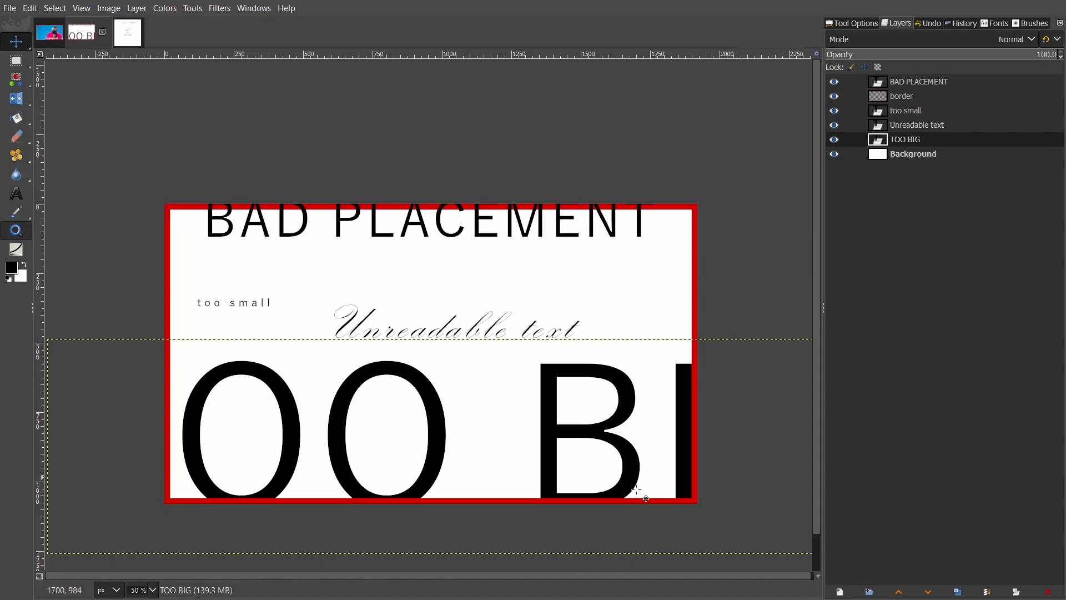
Switch to the font-samples image and compare the Serif and non-Serif sample texts up close
click(119, 40)
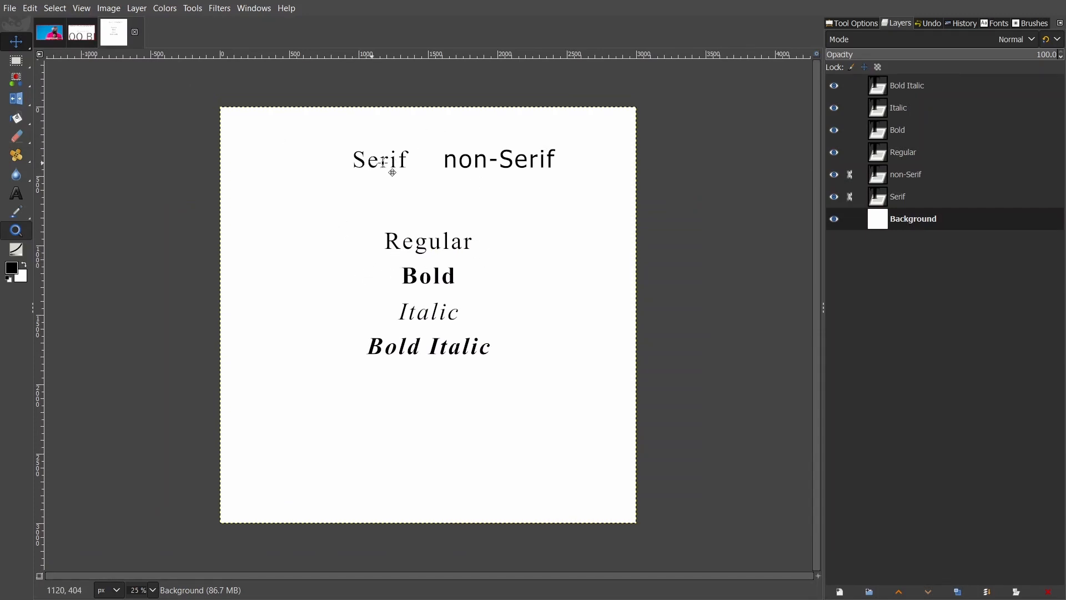
key(t)
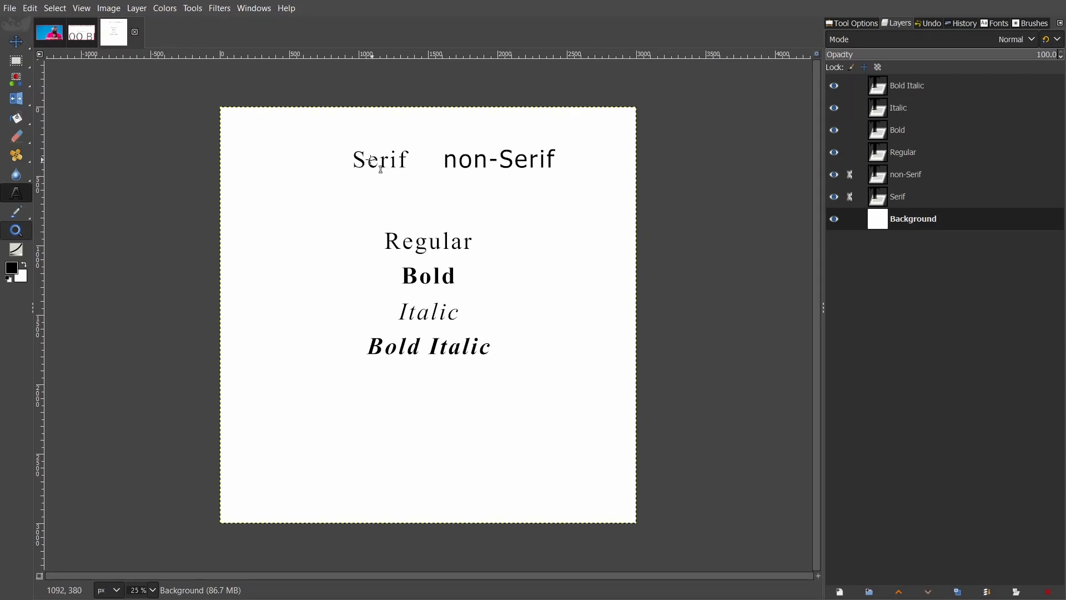
click(378, 167)
click(489, 161)
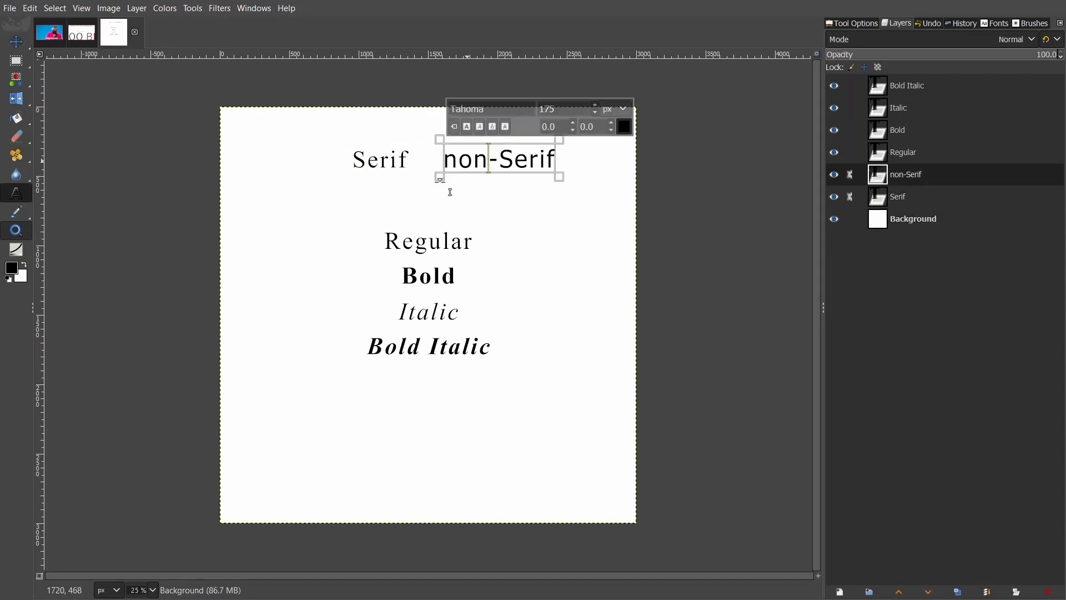
click(885, 225)
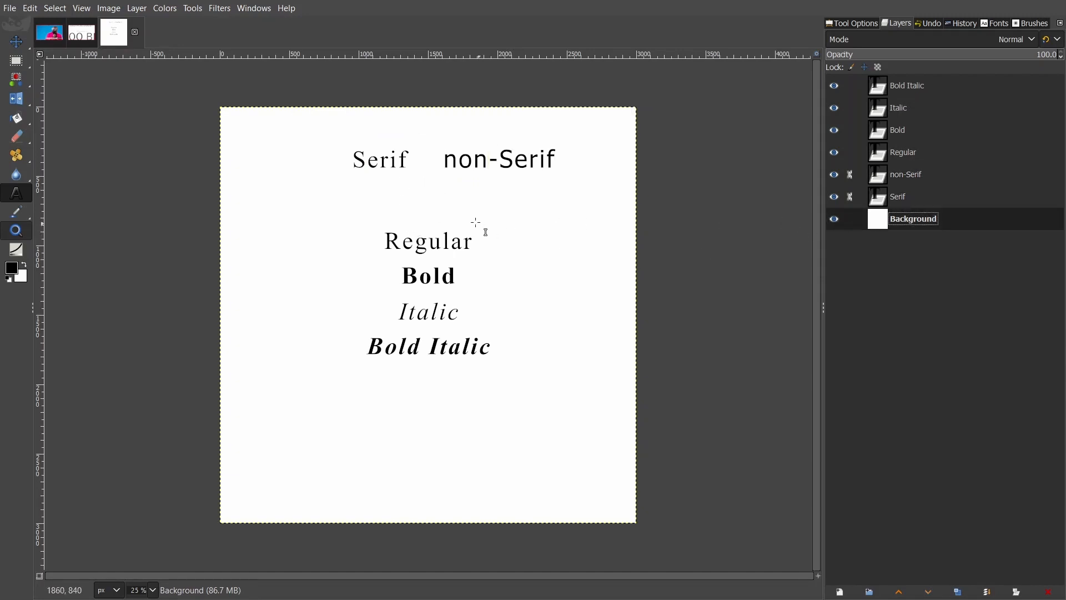
scroll(414, 240, up, 2)
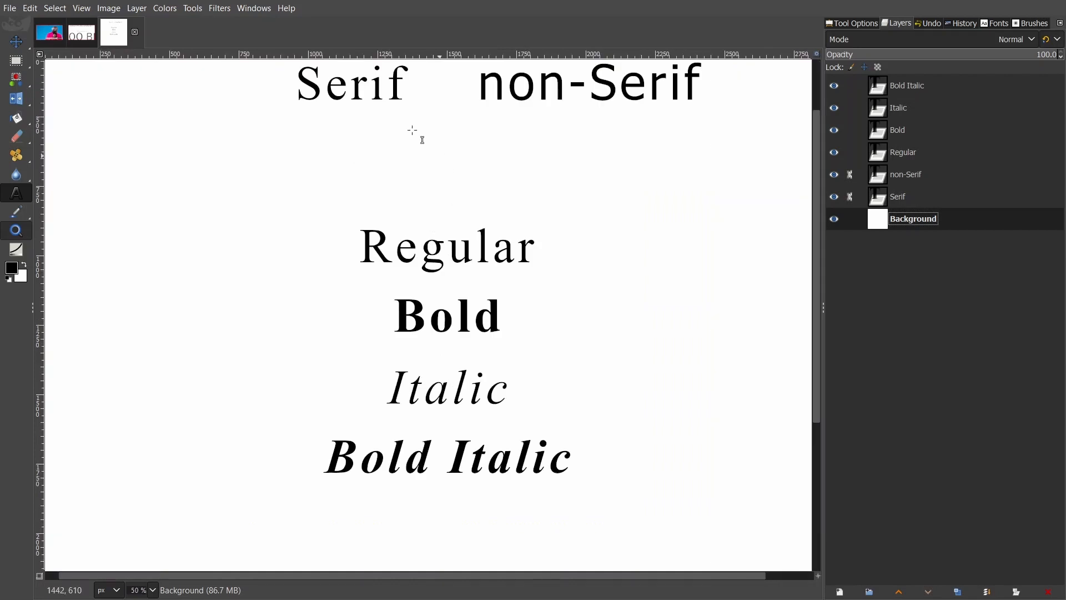
drag(816, 293, 817, 277)
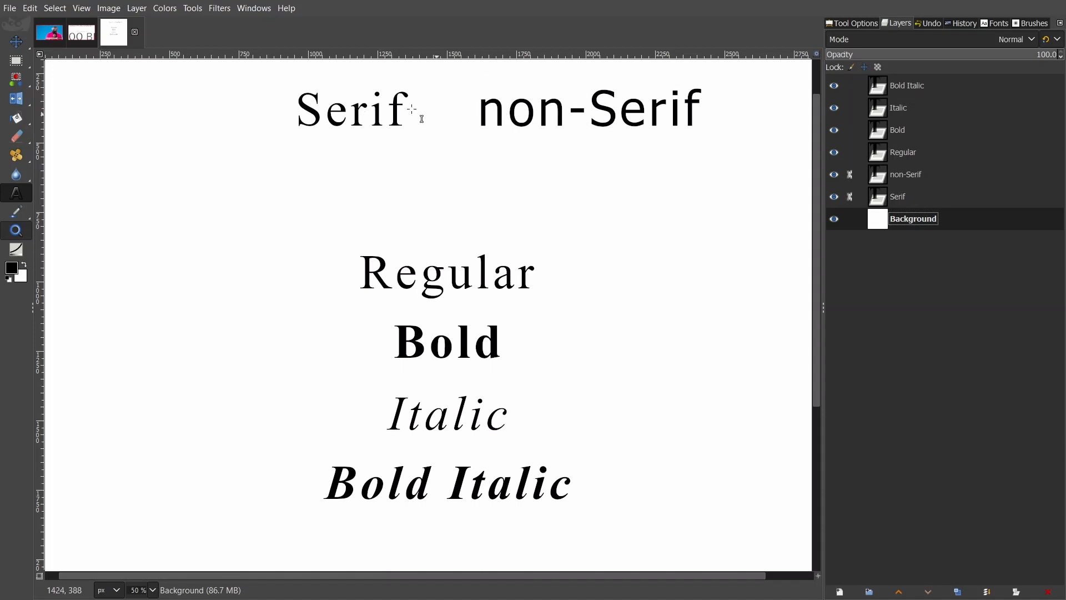
Select the whole Serif text and the whole non-Serif text in turn to check which font each one uses
click(339, 118)
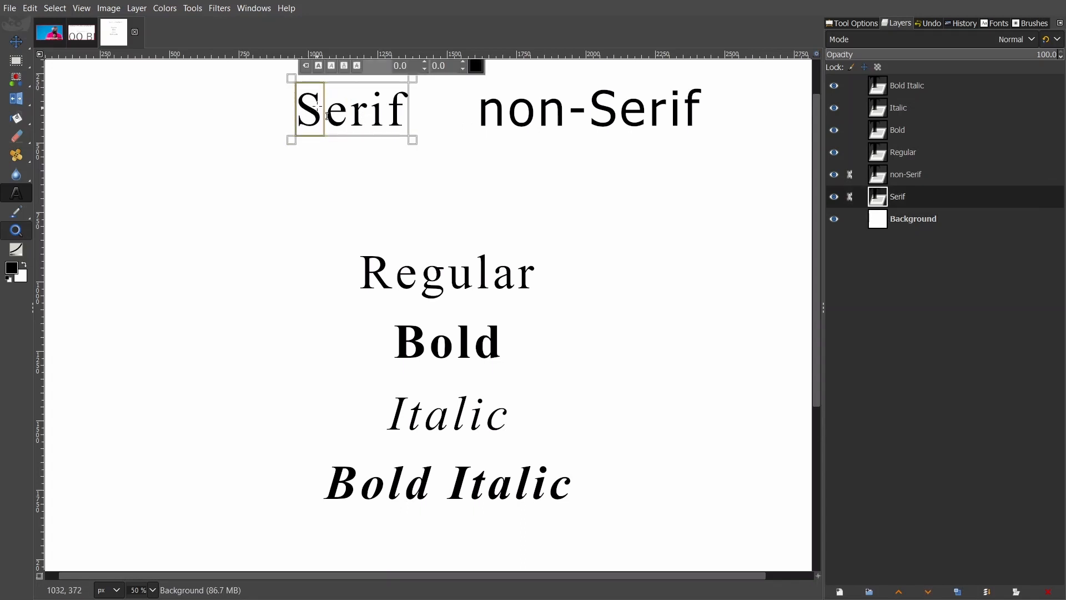
drag(315, 110, 423, 110)
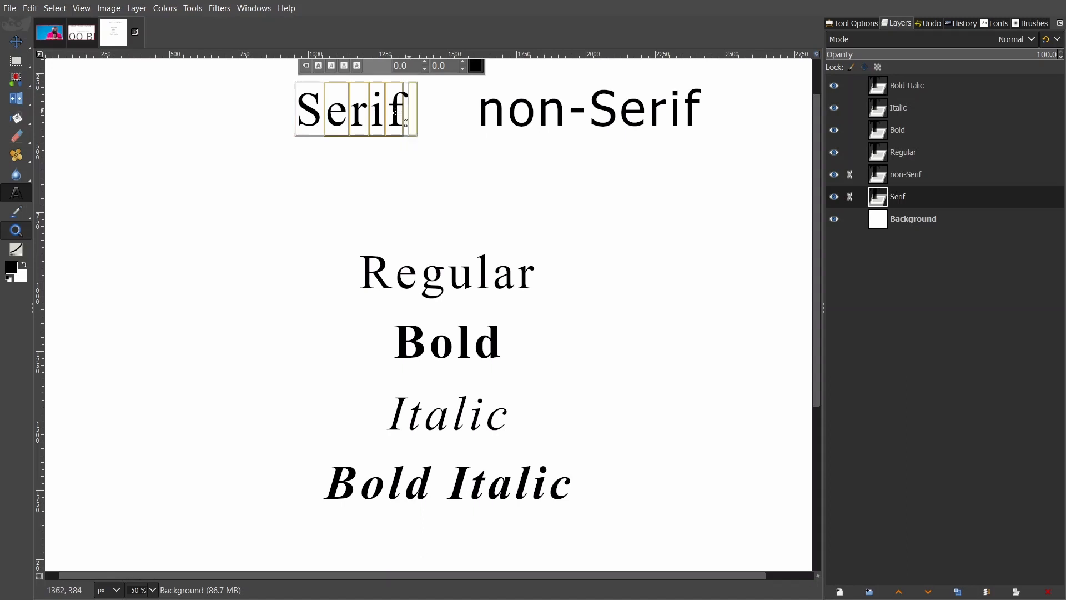
click(321, 170)
drag(309, 108, 406, 161)
scroll(610, 230, up, 2)
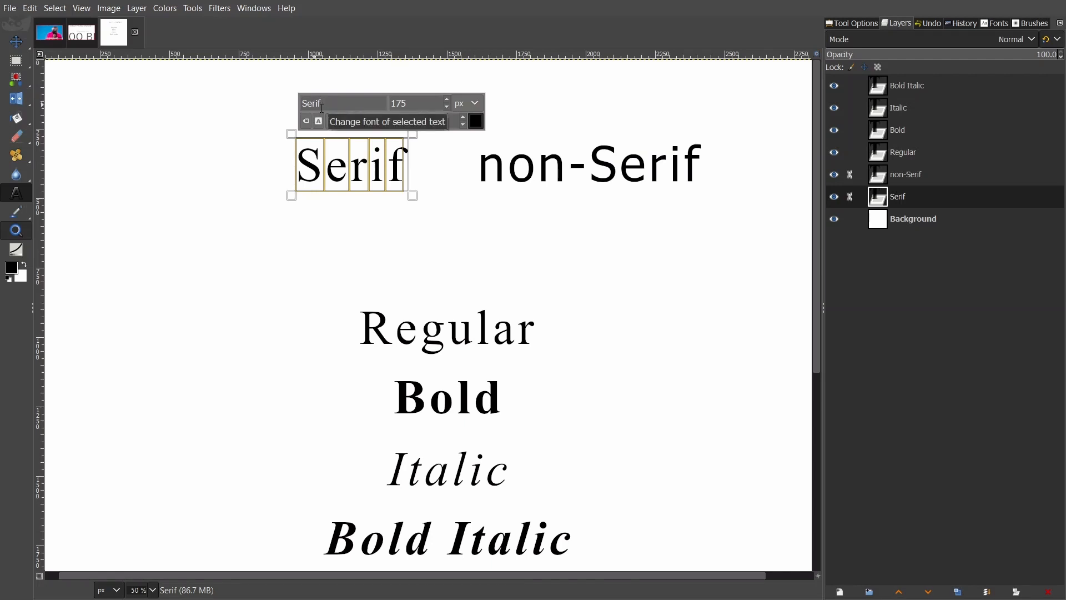
click(555, 167)
drag(477, 166, 705, 170)
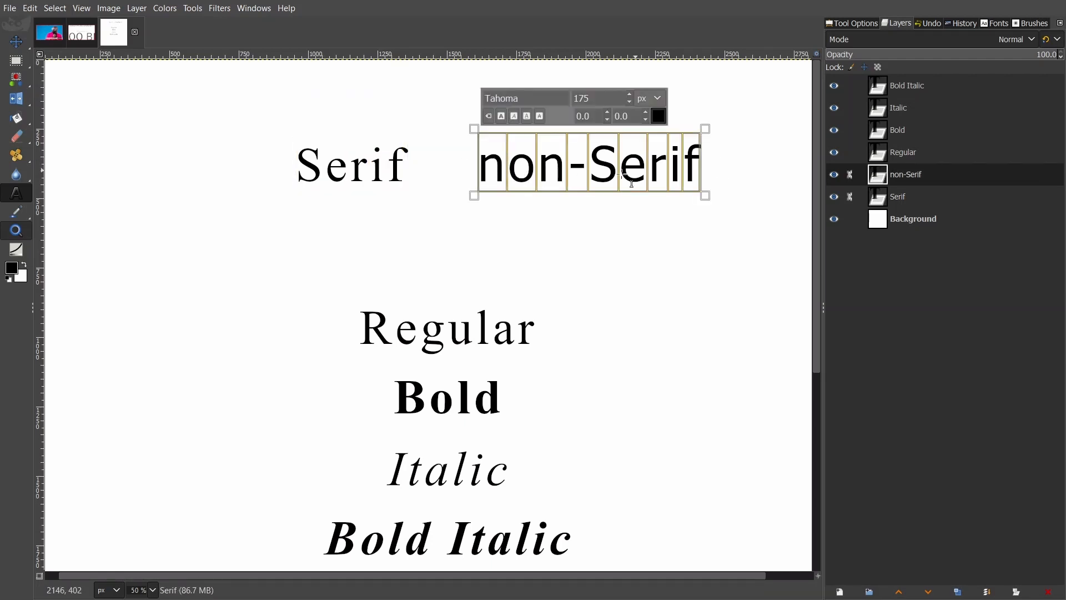
Inspect the Regular and Bold Italic sample texts to compare the style variants of the font
scroll(511, 218, down, 4)
click(447, 202)
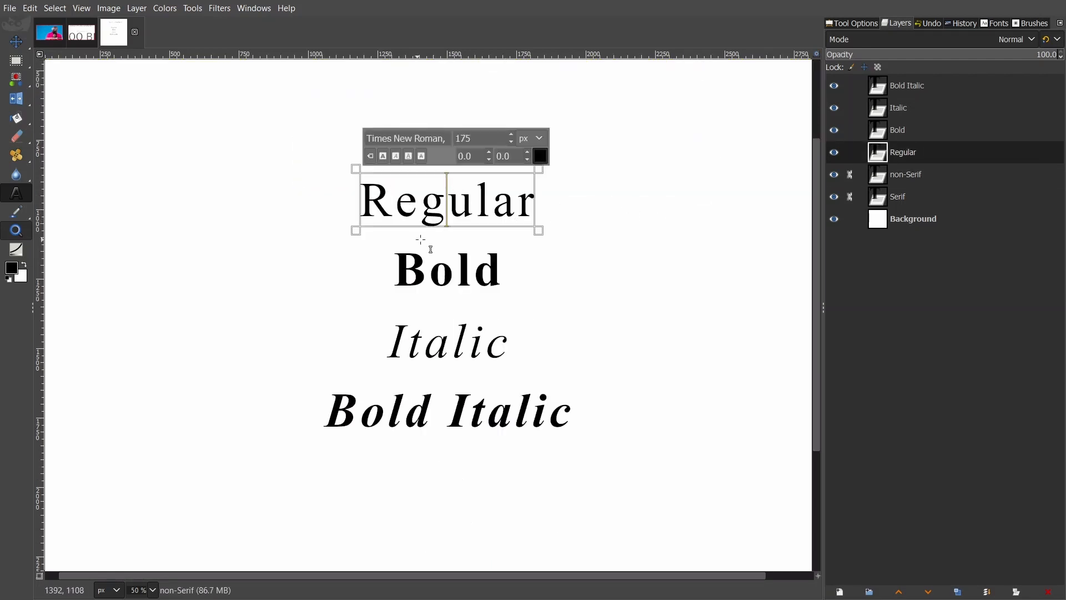
click(450, 396)
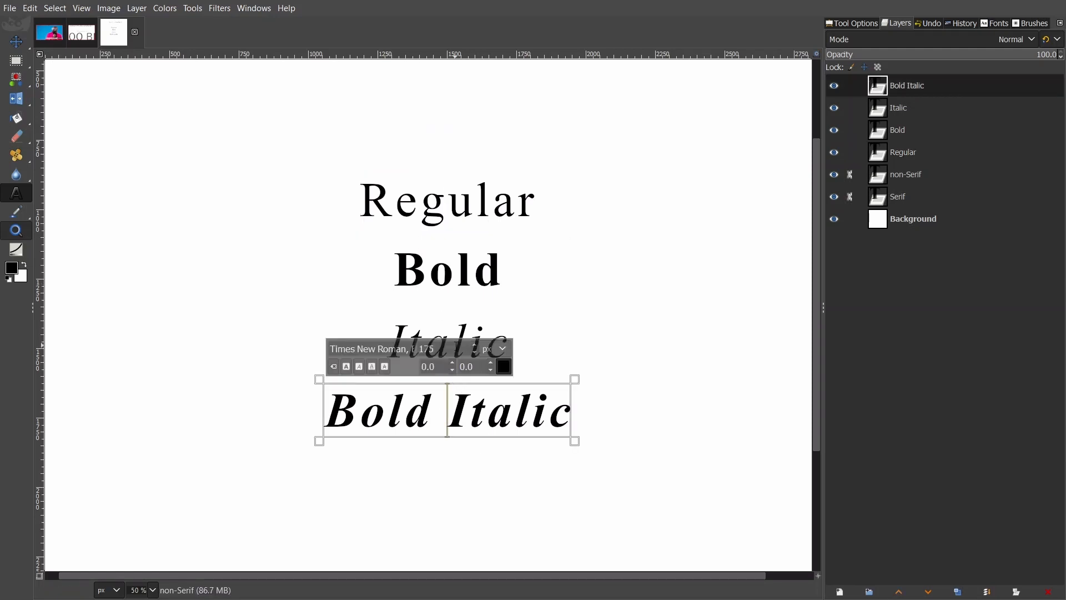
click(600, 256)
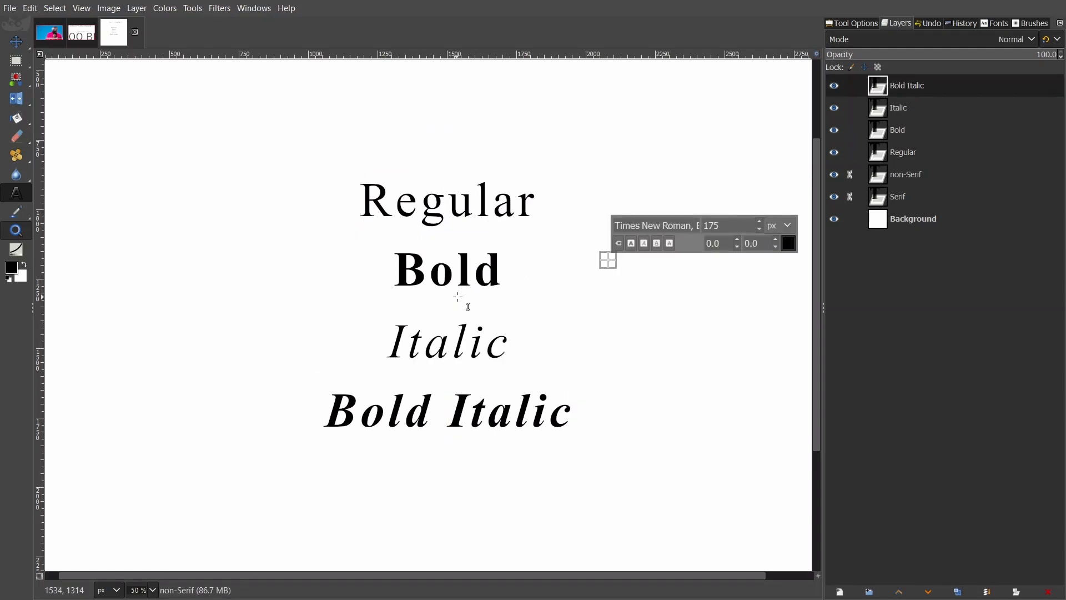
Open the dockable Fonts dialog and bring its font list to the beginning
click(997, 24)
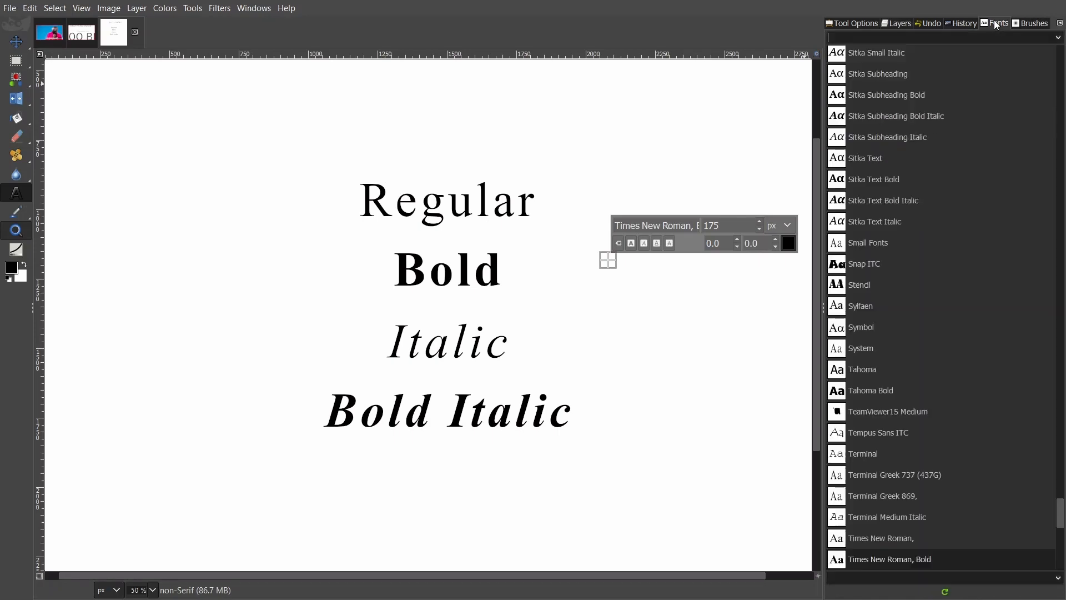
drag(1063, 508, 1063, 131)
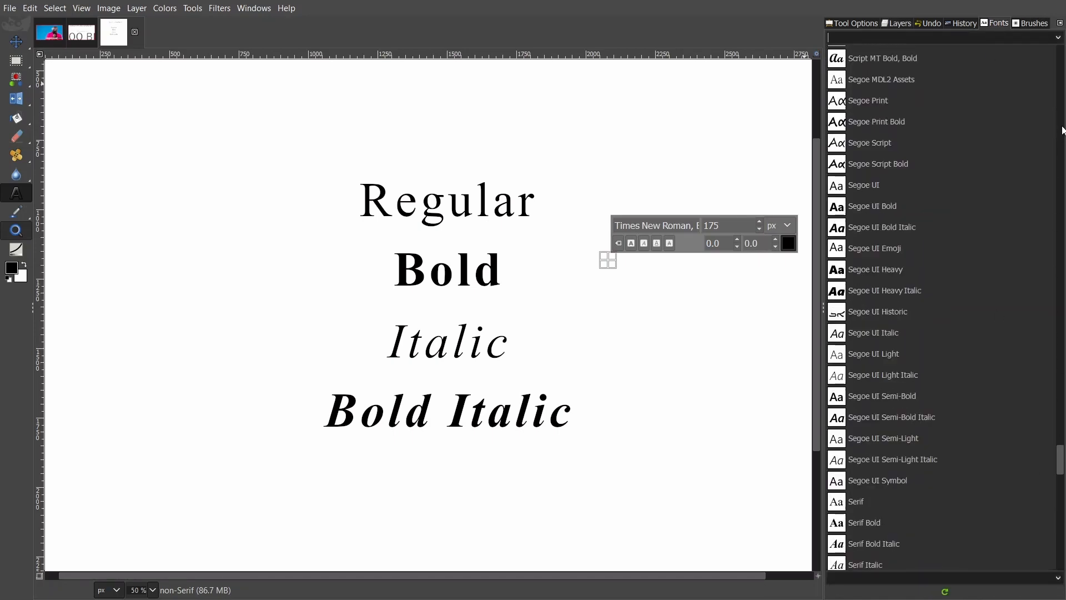
scroll(1053, 80, up, 20)
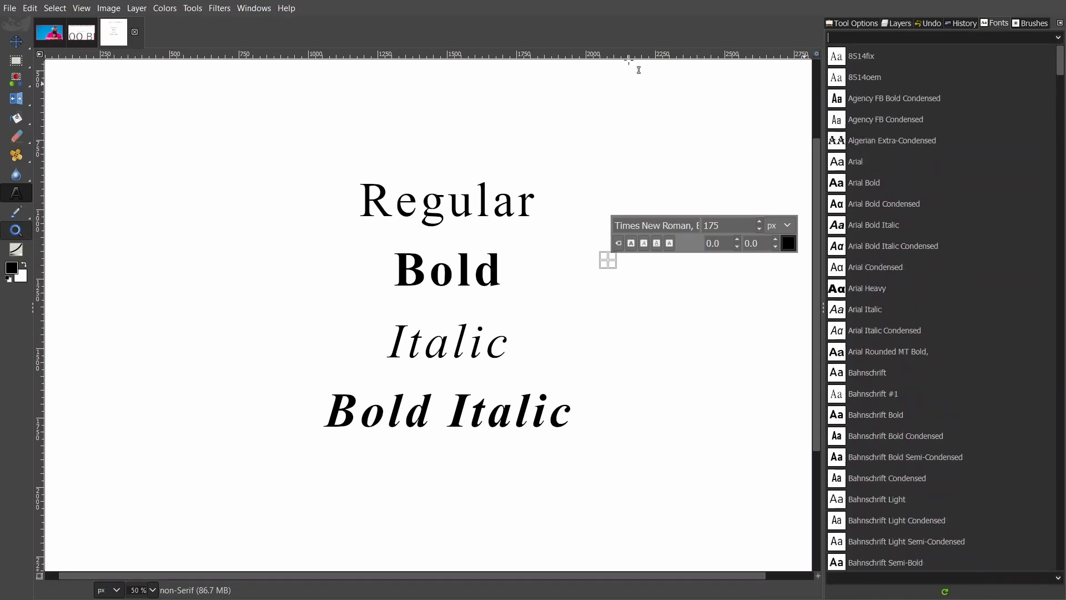
click(227, 10)
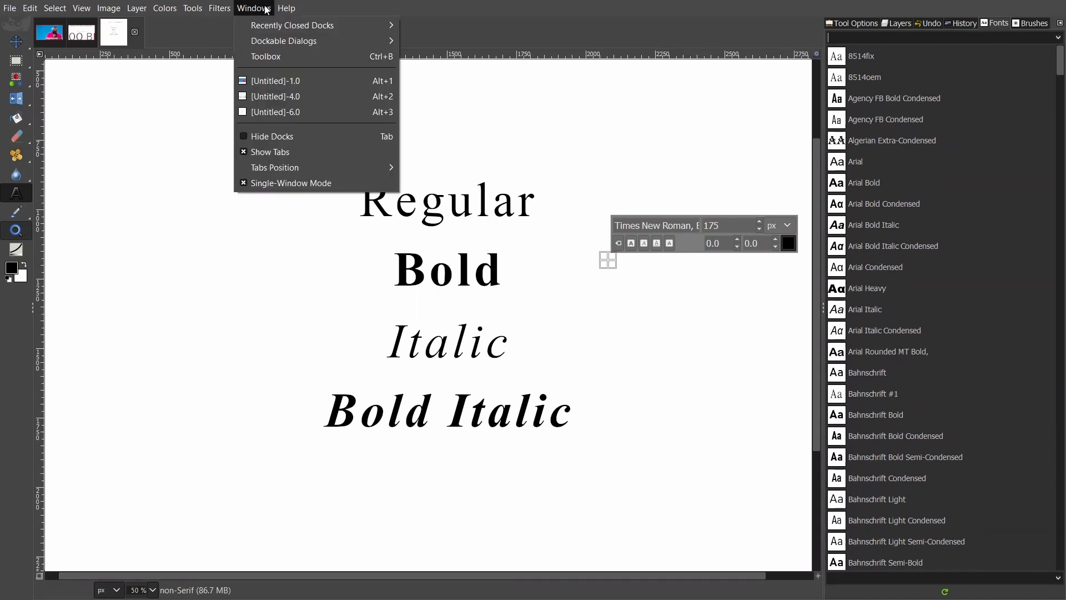
click(995, 24)
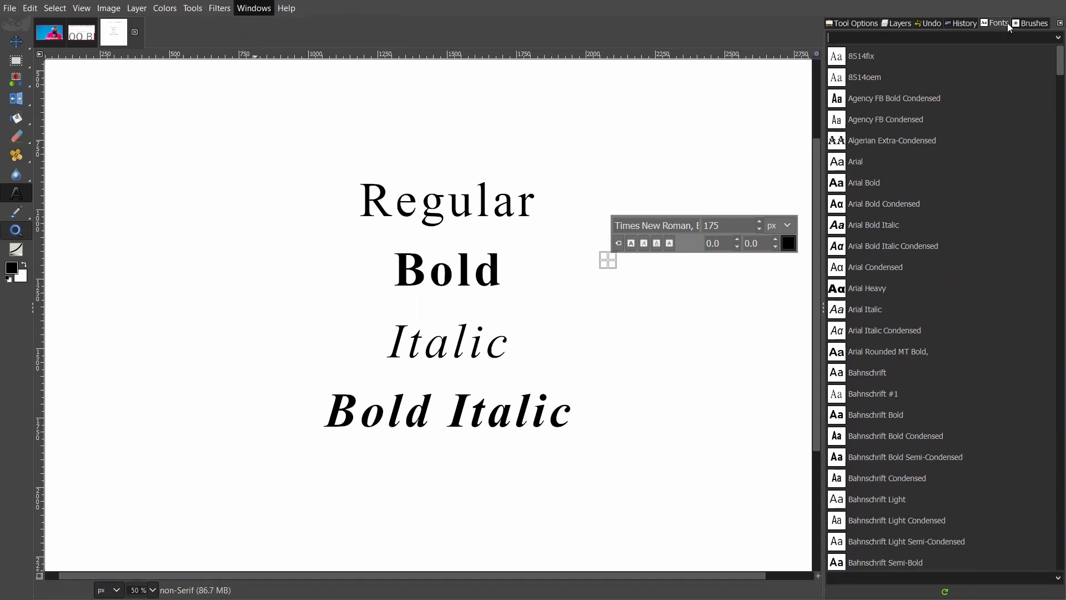
click(261, 11)
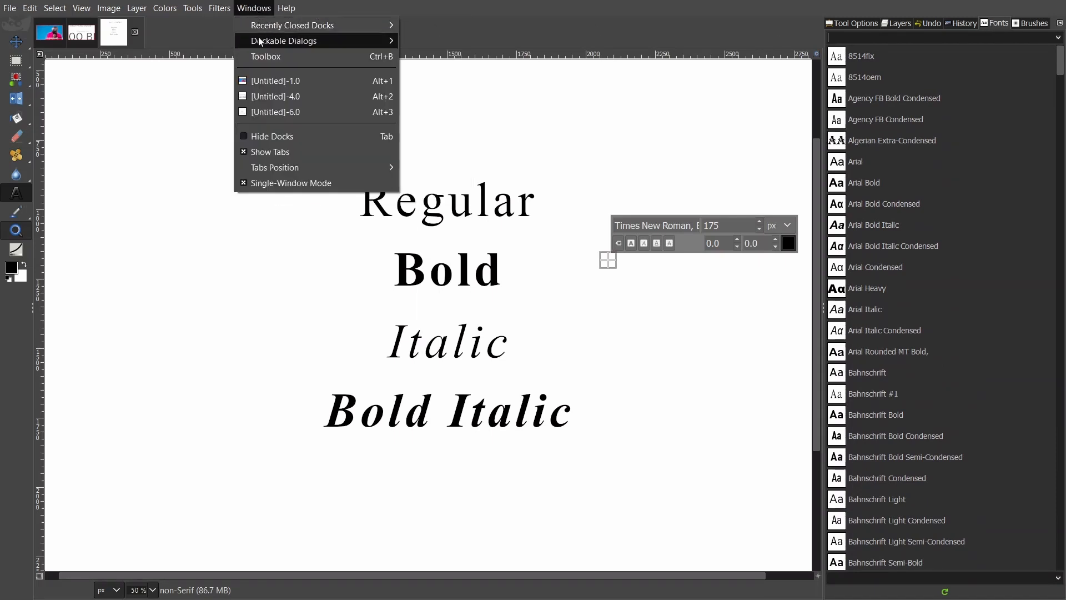
mouse_move(391, 42)
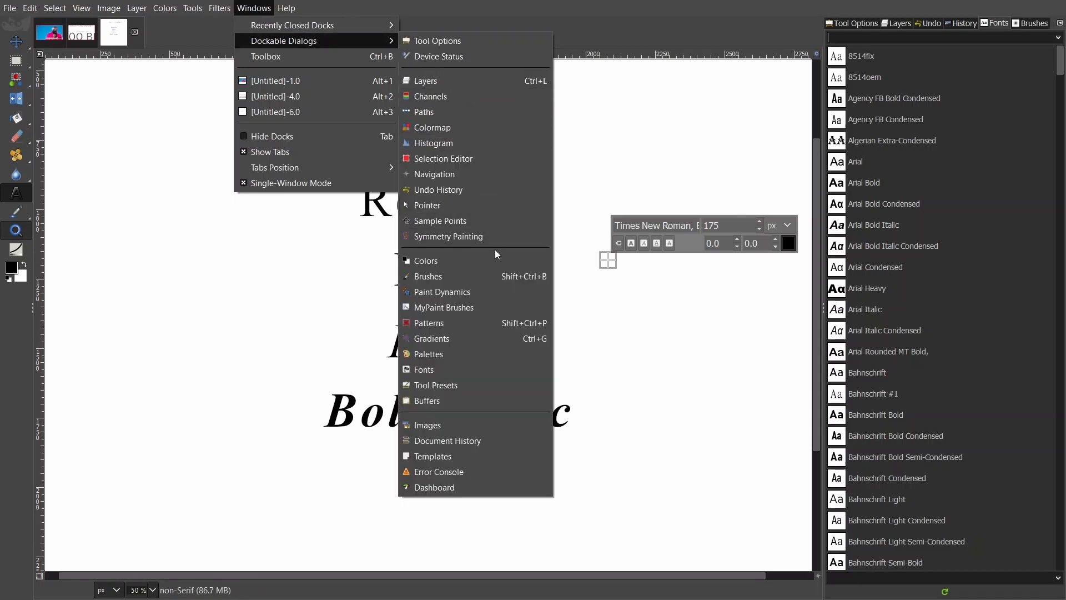
click(437, 371)
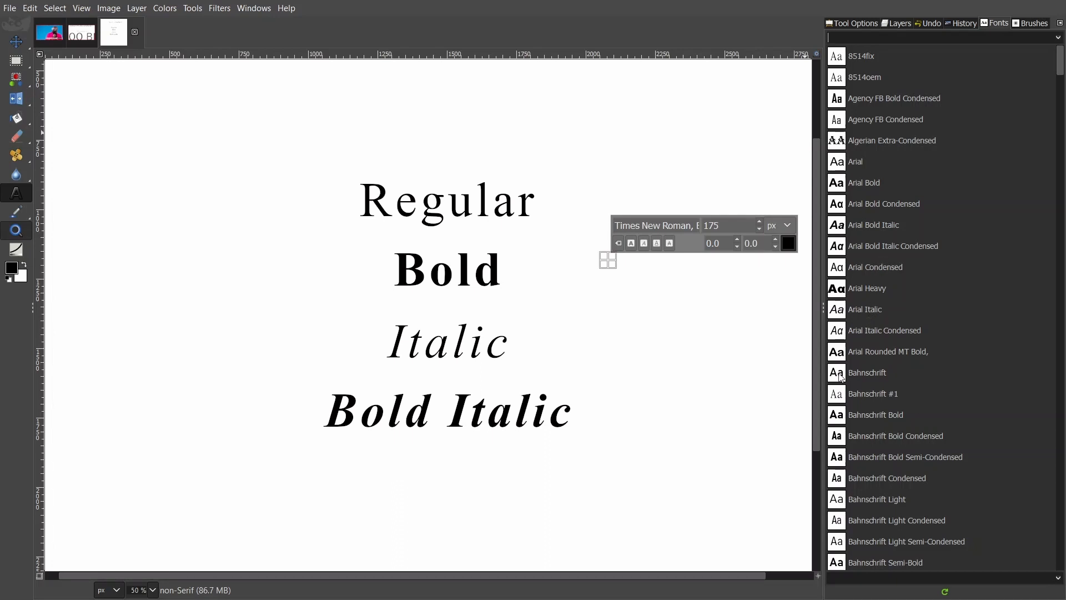
Add a new text reading "this is a font" in the empty area beside the Regular sample
drag(125, 138, 270, 248)
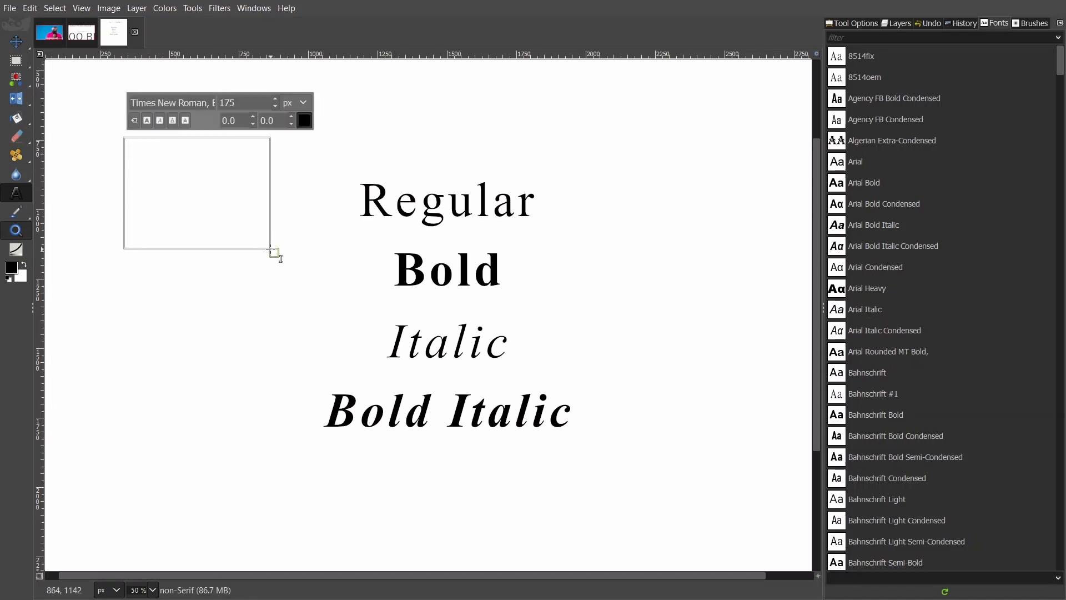
text(this is a fon)
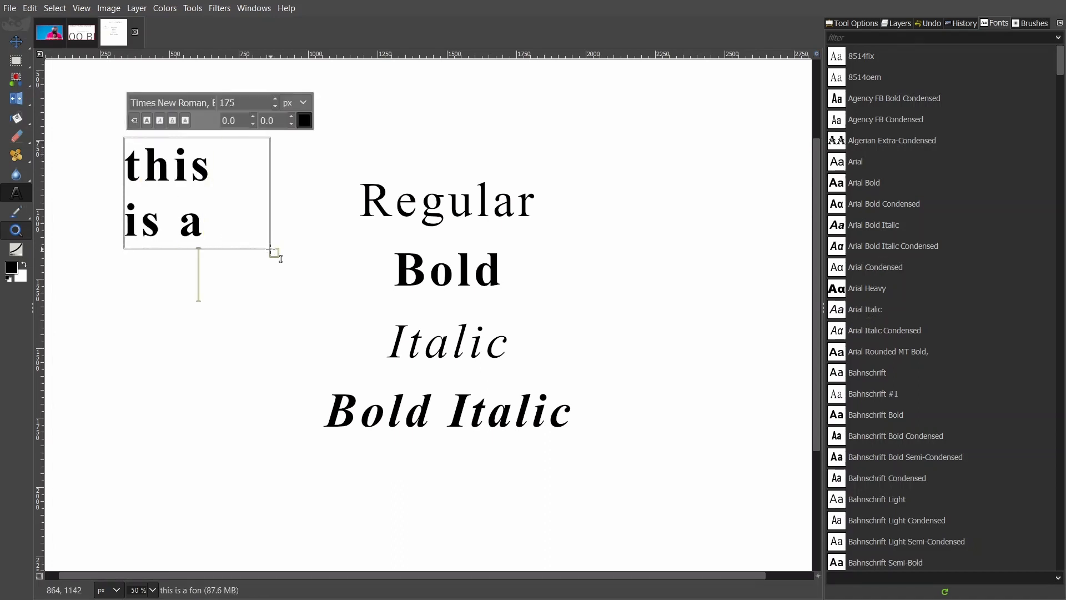
text(t)
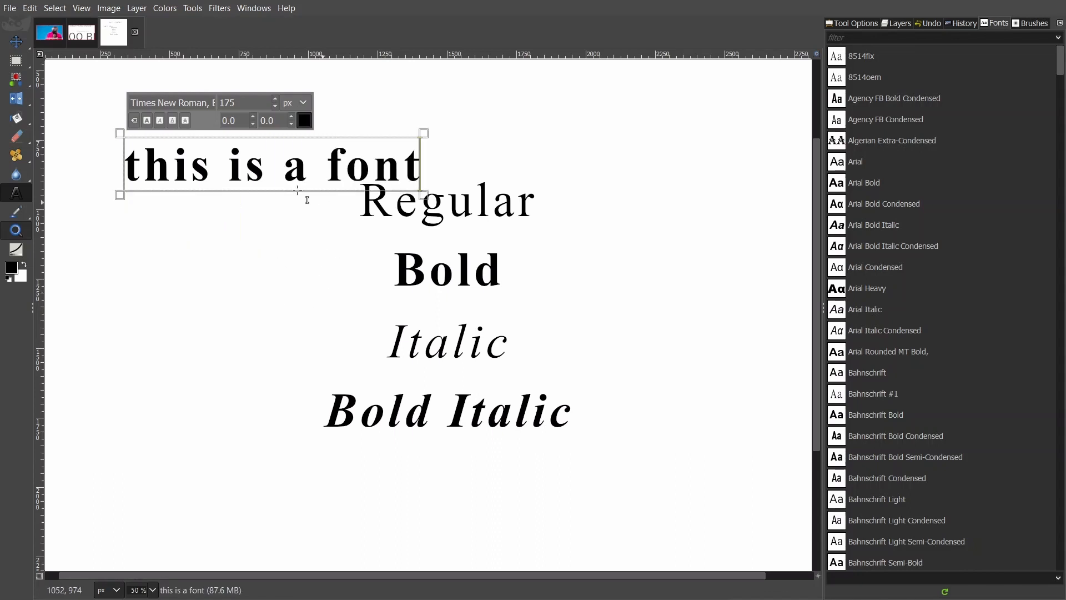
Try Arial Bold Italic and Bahnschrift on the whole "this is a font" text and set its font to Bell MT
key(ctrl+a)
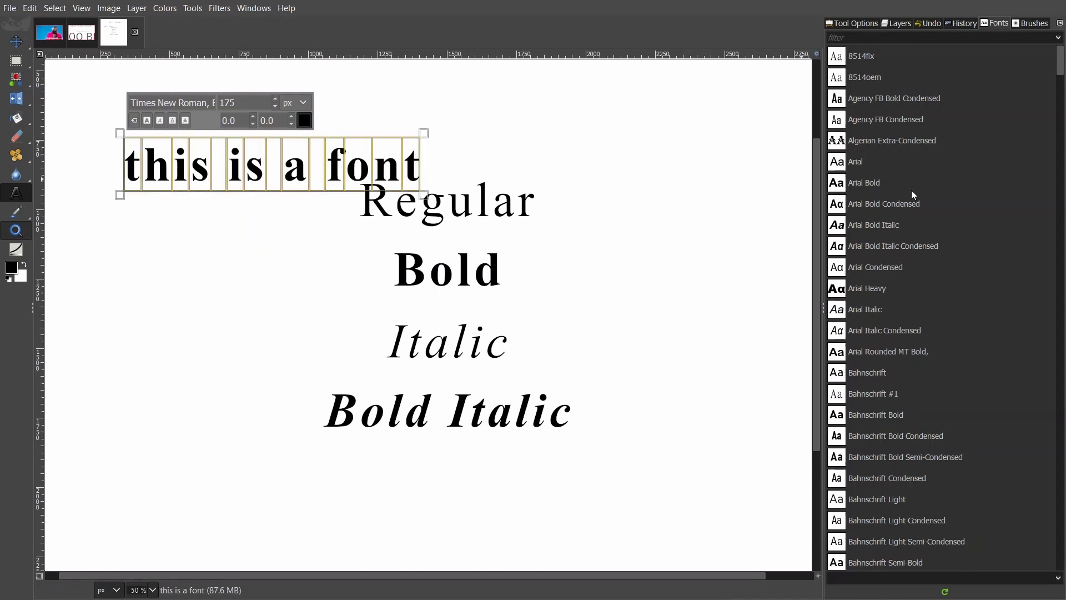
click(885, 224)
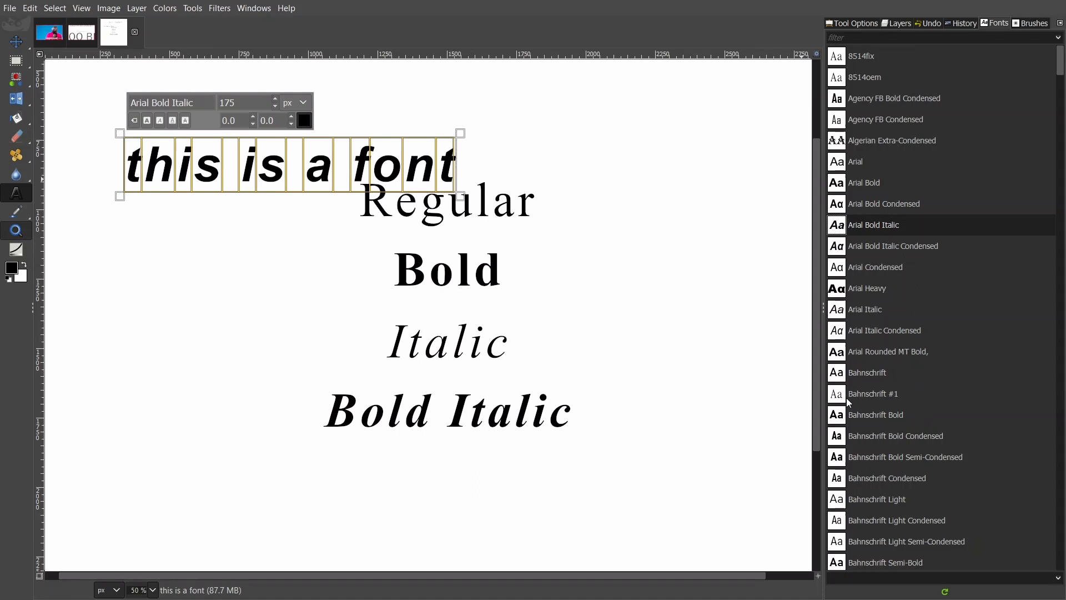
click(867, 374)
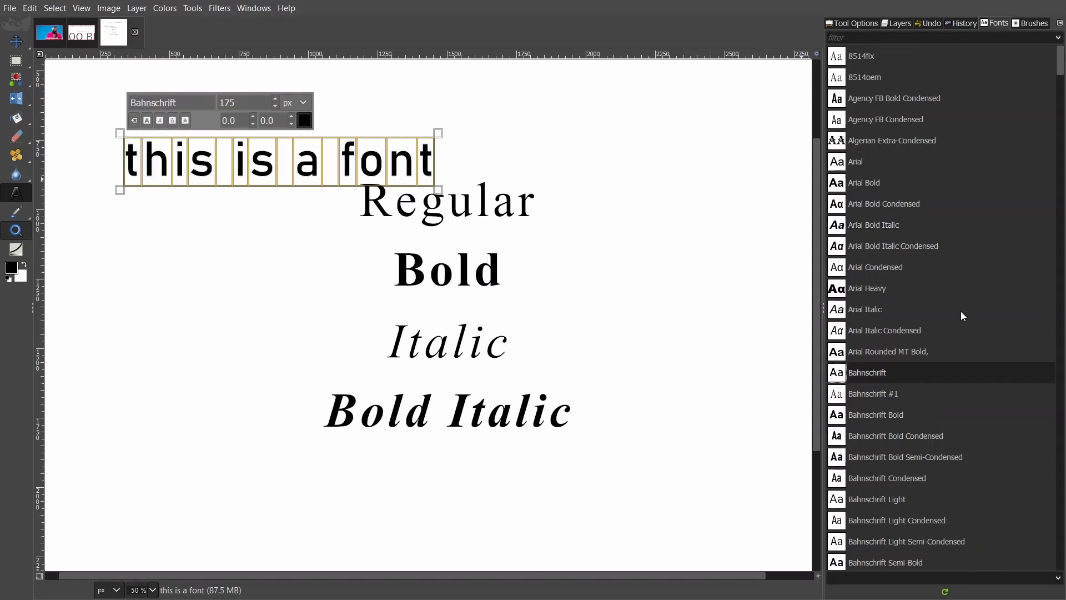
scroll(920, 527, down, 6)
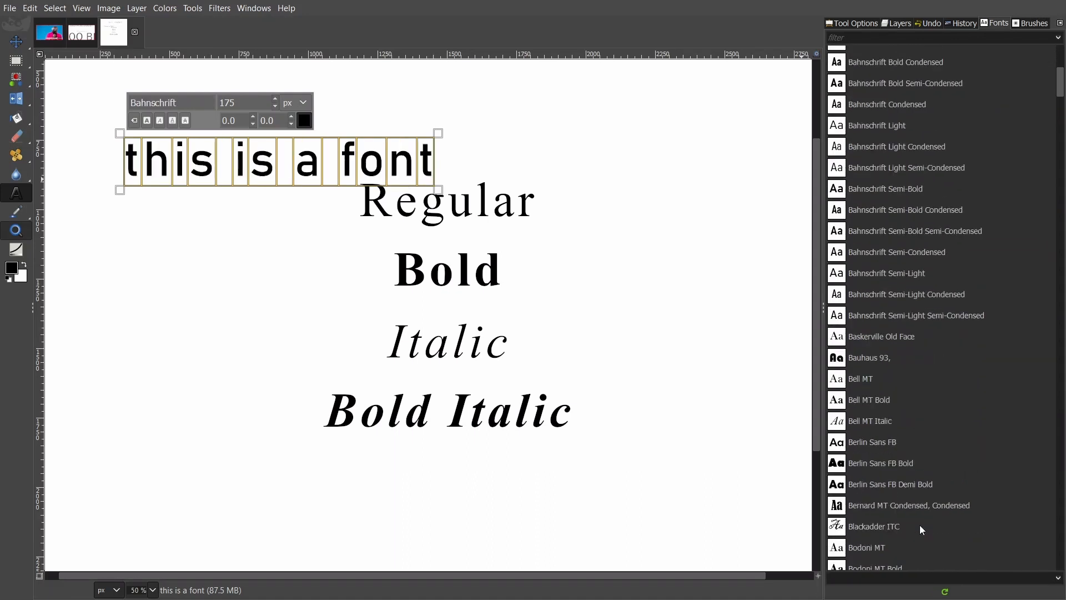
click(876, 378)
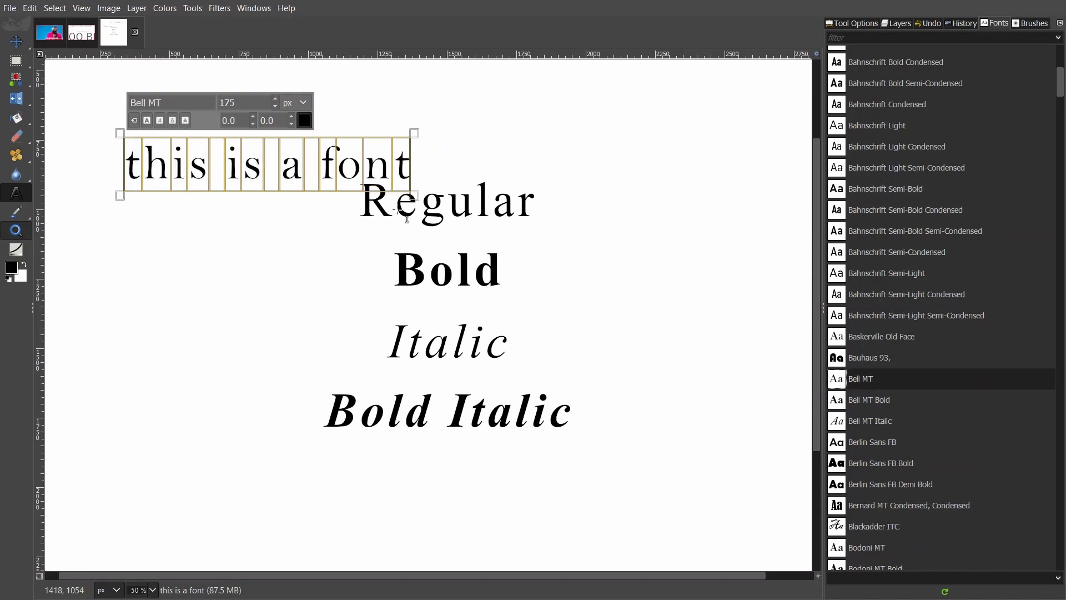
scroll(328, 259, up, 1)
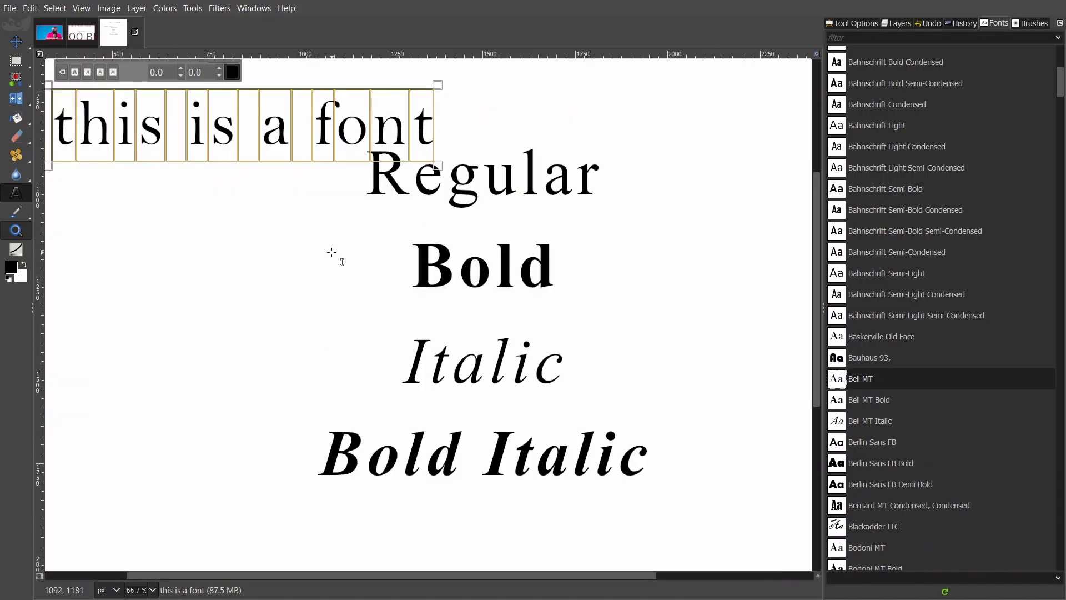
scroll(256, 144, left, 2)
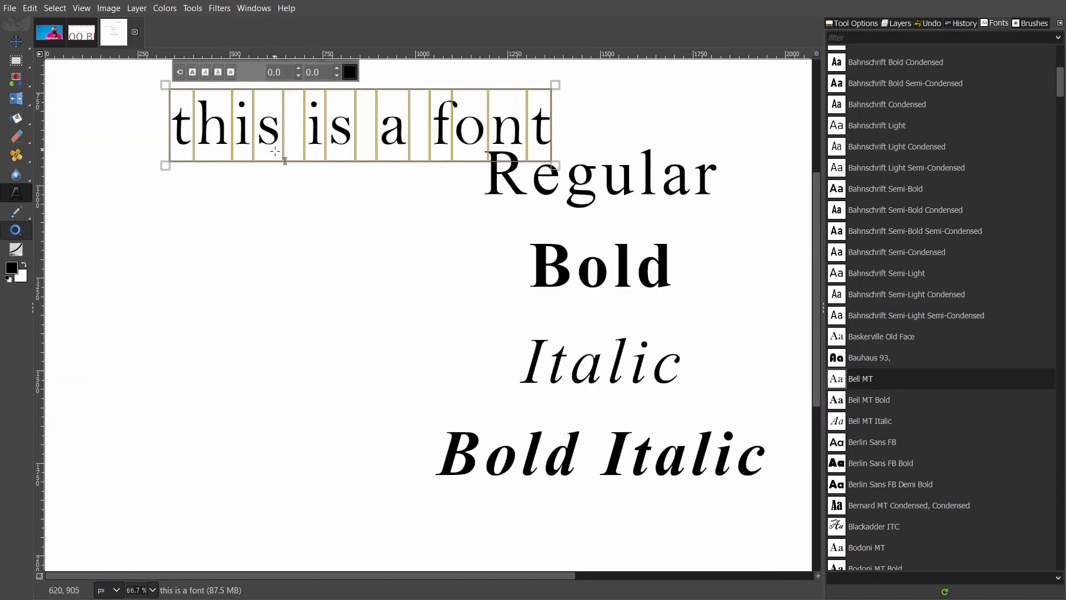
Delete the whole "this is a font" text beside the Regular sample and leave its text box
drag(818, 326, 811, 258)
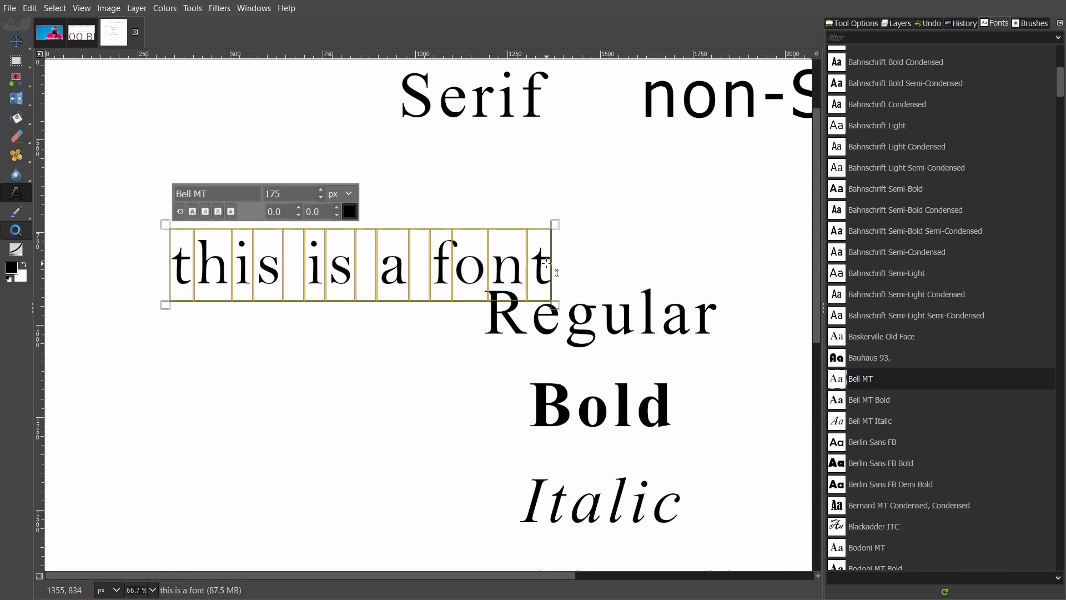
click(382, 273)
key(Right)
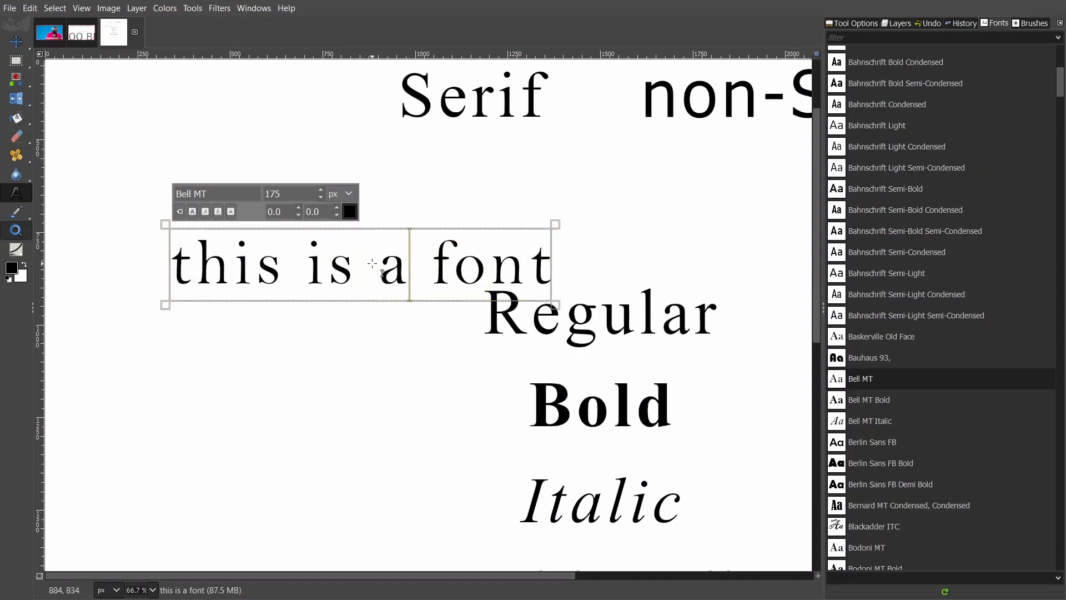
key(End)
key(BackSpace)
key(BackSpace)
key(BackSpace)
key(BackSpace)
key(BackSpace)
key(BackSpace)
key(BackSpace)
key(BackSpace)
key(BackSpace)
key(BackSpace)
key(BackSpace)
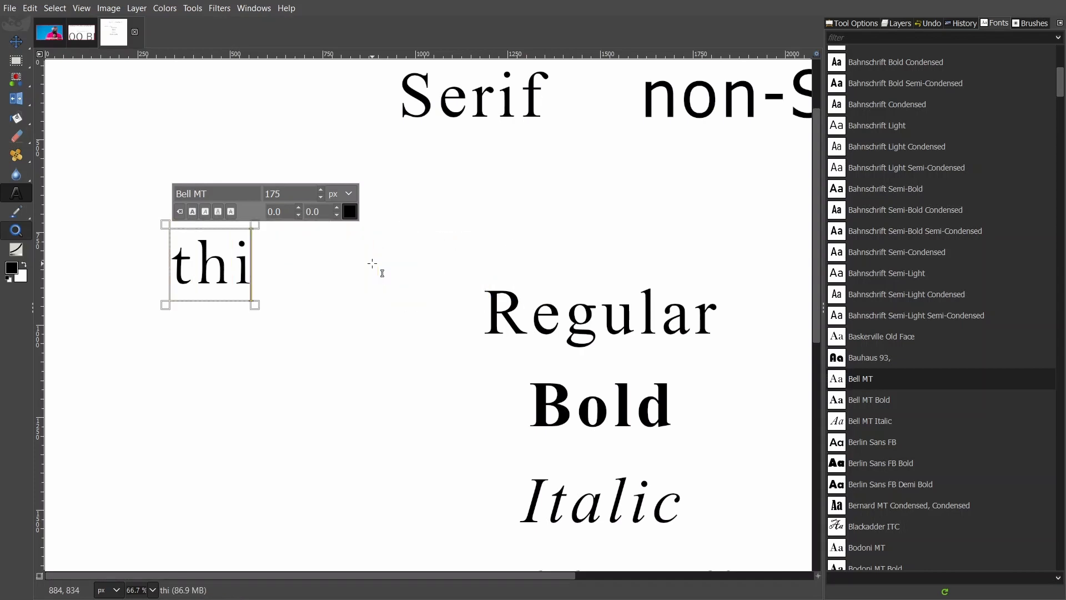
key(BackSpace)
key(BackSpace)
key(BackSpace)
click(373, 263)
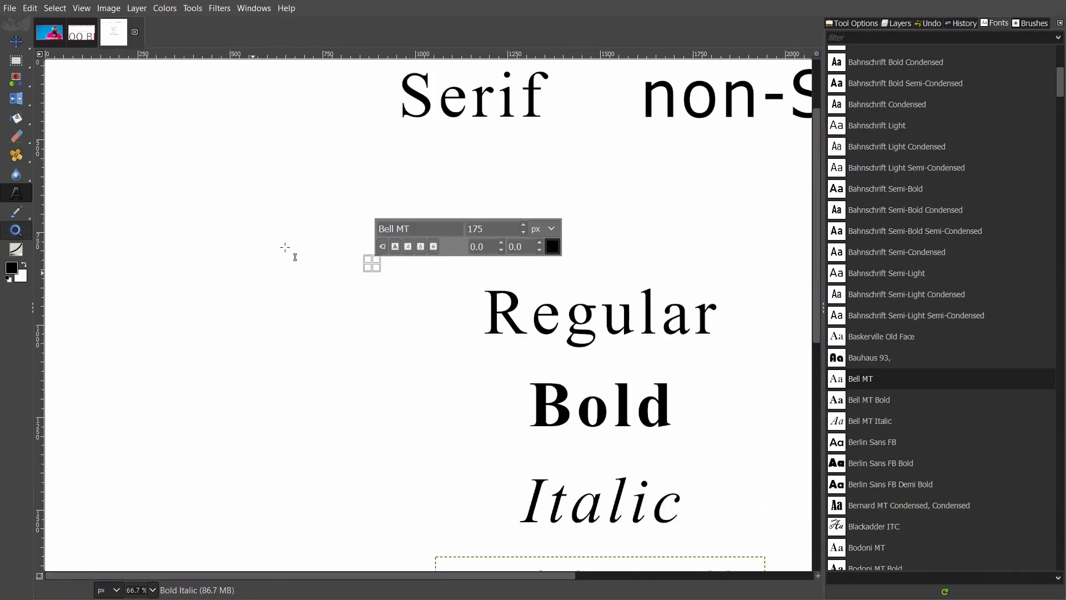
Examine the Regular, Serif and non-Serif samples up close and check which font each one uses
scroll(285, 247, down, 1)
click(544, 304)
scroll(291, 311, right, 2)
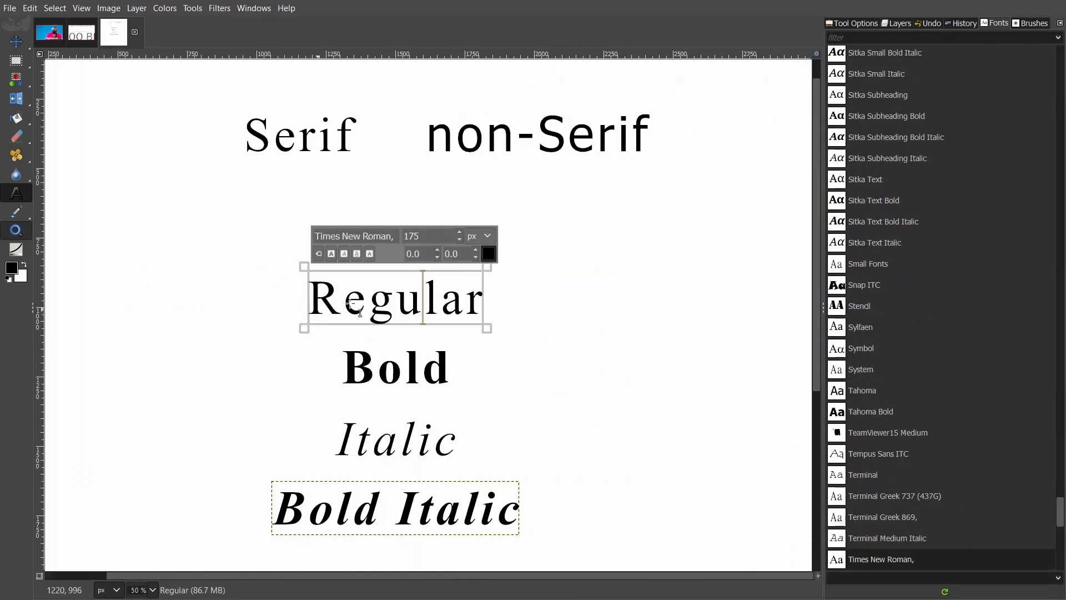
scroll(350, 179, up, 1)
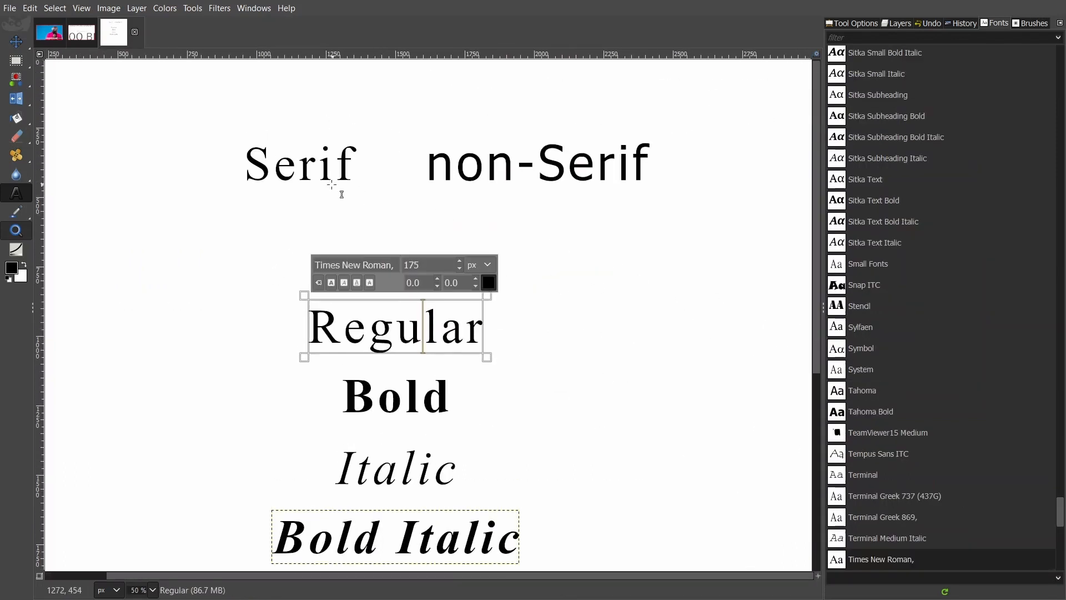
click(294, 168)
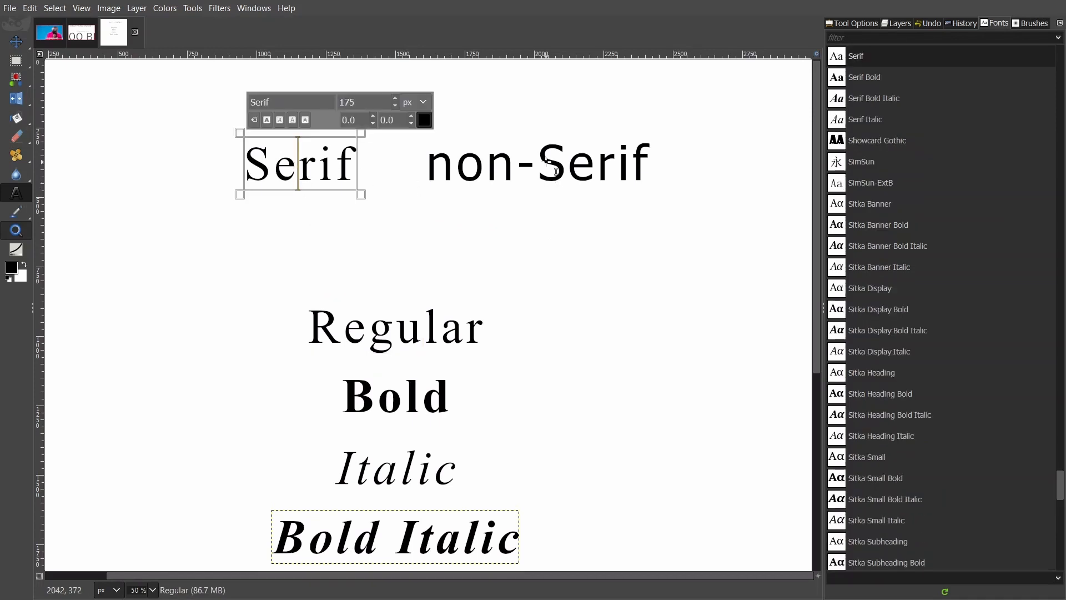
click(492, 183)
scroll(285, 155, up, 1)
scroll(345, 153, up, 1)
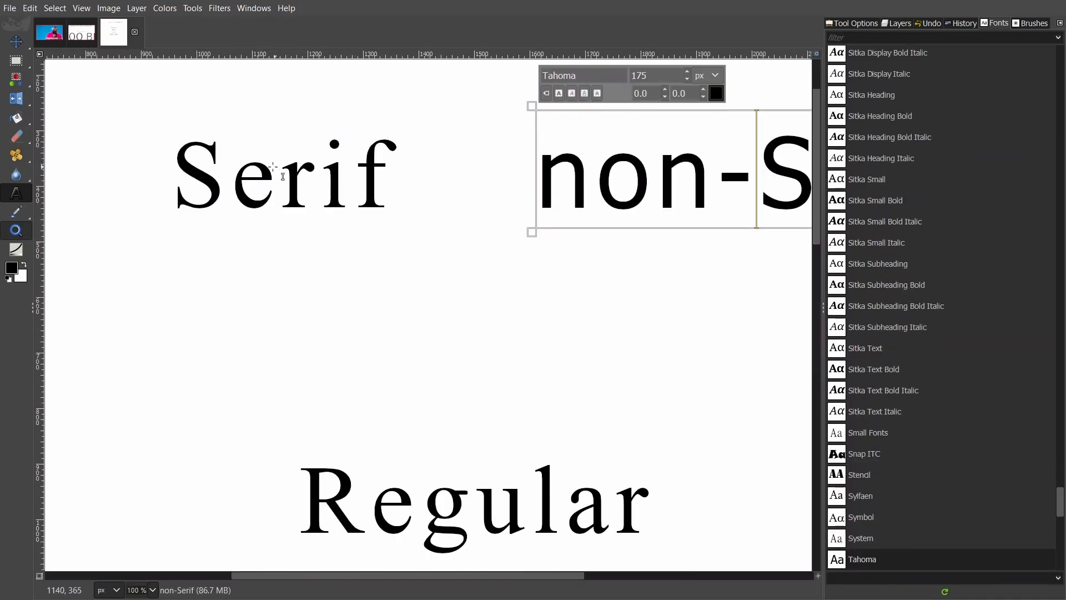
click(282, 166)
scroll(189, 160, up, 1)
scroll(190, 160, down, 1)
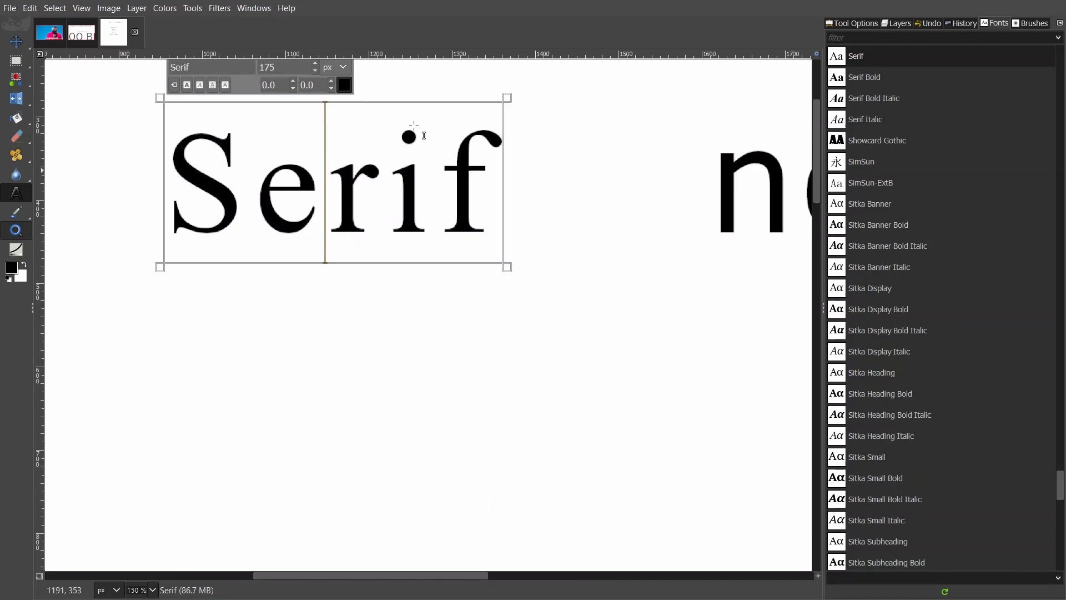
Make the Background layer the active layer
click(854, 23)
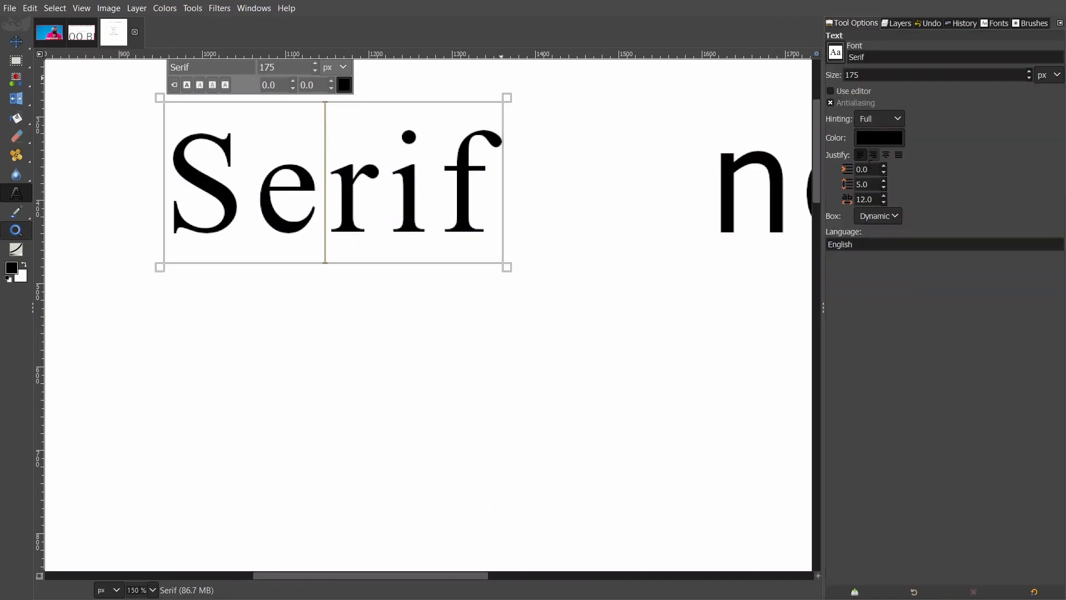
click(896, 24)
drag(422, 575, 451, 576)
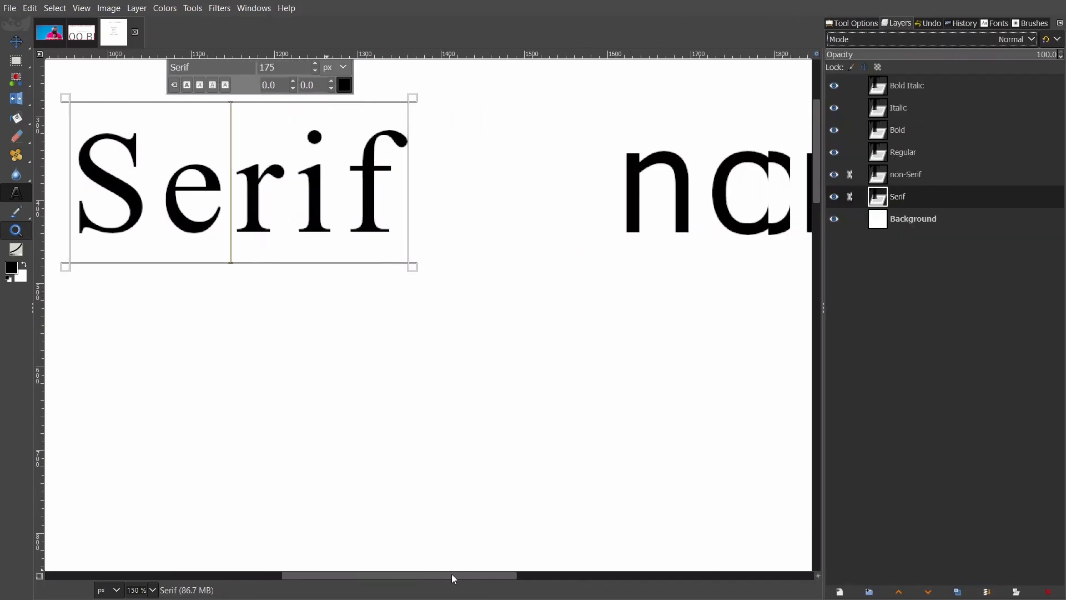
click(894, 222)
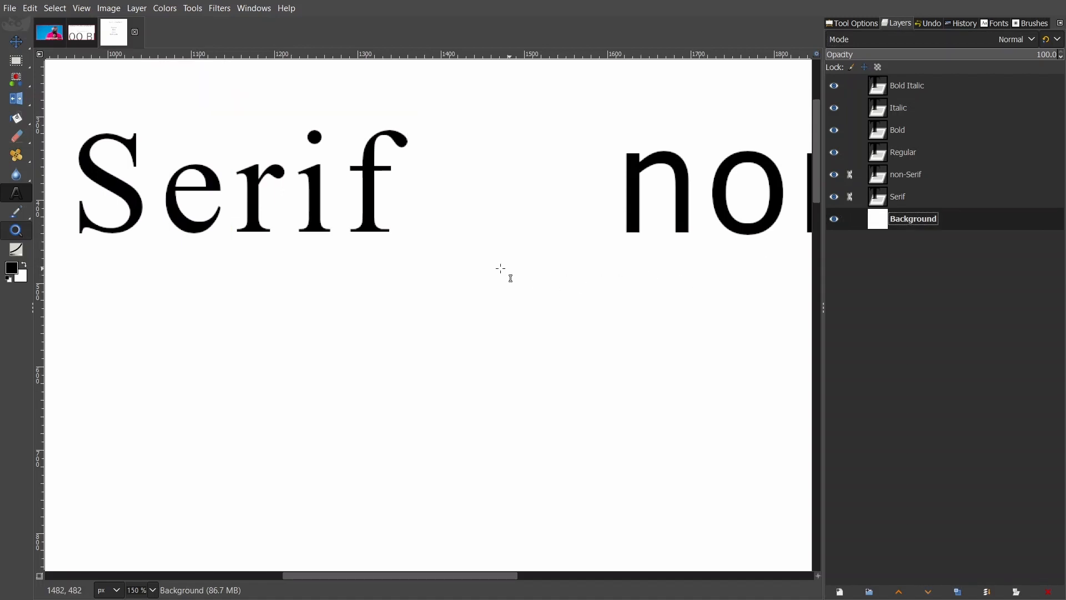
Set up the Pencil tool with a pure red foreground (ff0000) and a brush size of 10
key(n)
click(13, 270)
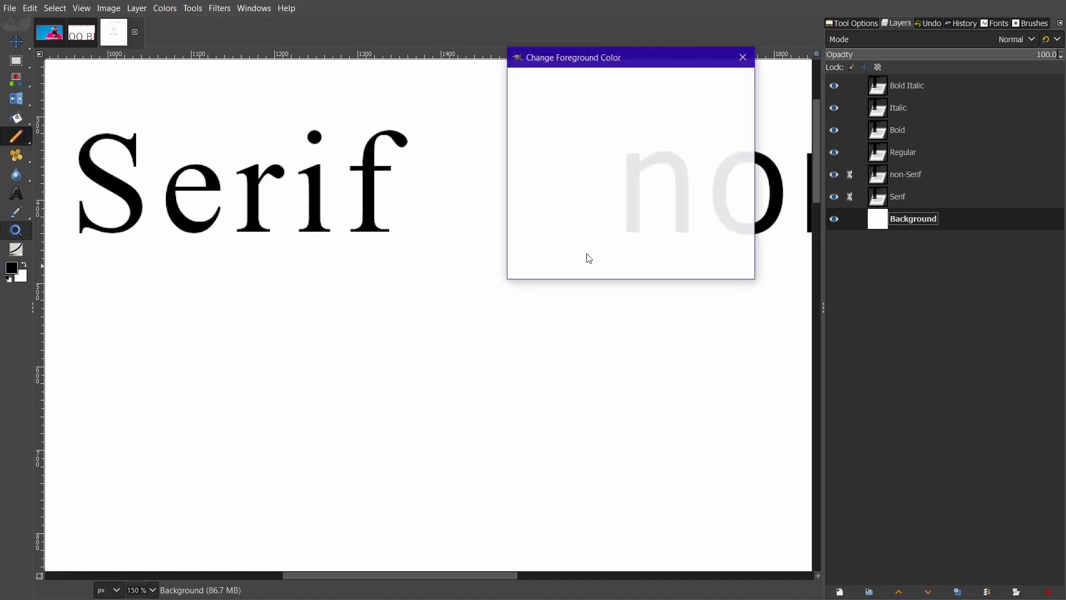
drag(584, 125, 599, 87)
click(674, 264)
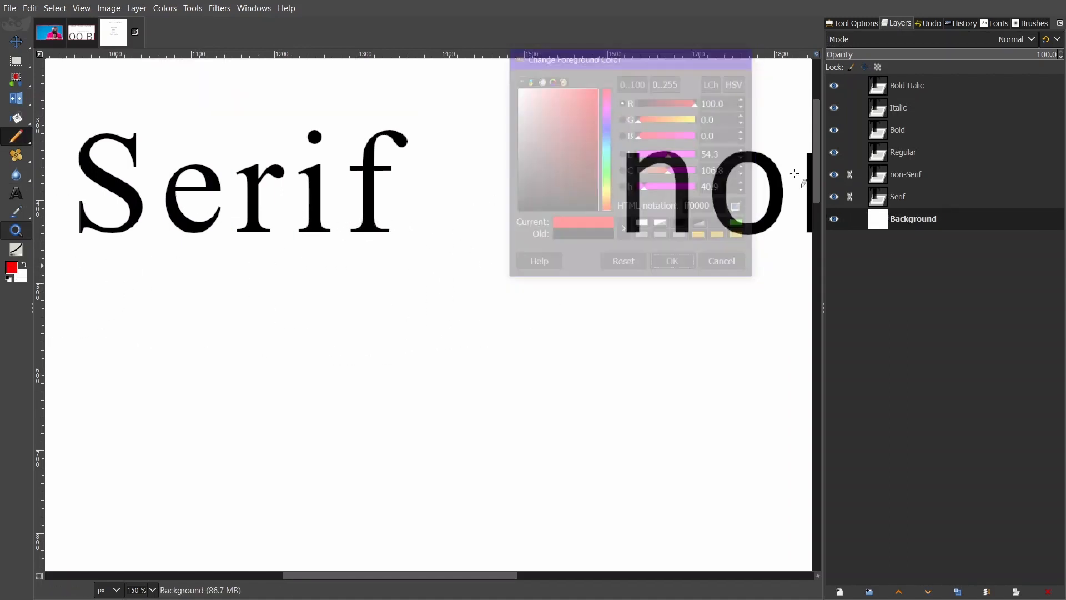
click(874, 24)
drag(884, 110, 836, 109)
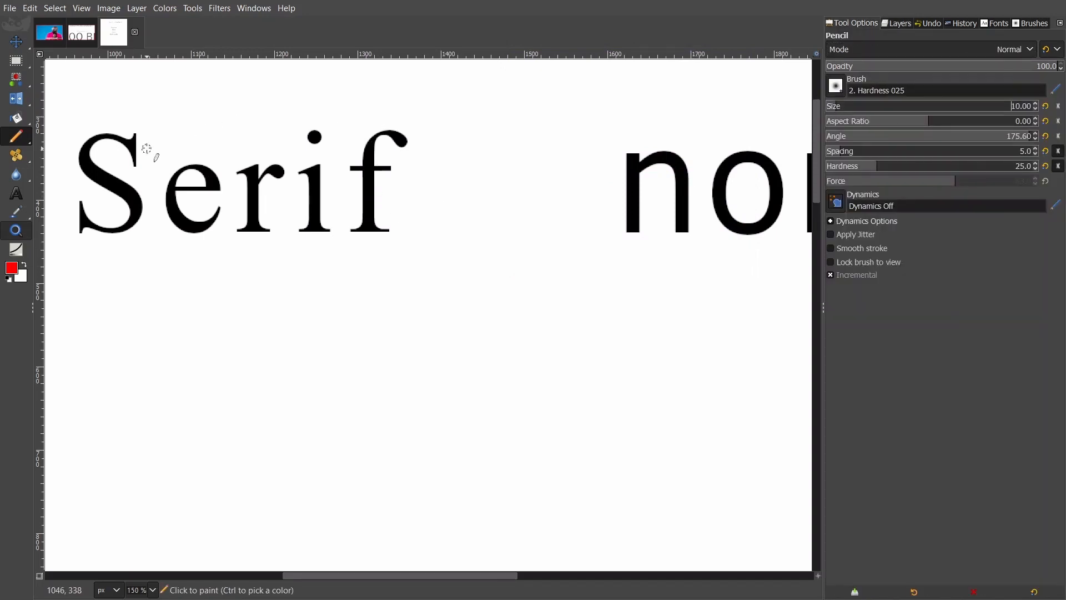
Circle the serifs on the letters S, r, i and f of the Serif sample with red pencil strokes
scroll(83, 137, up, 2)
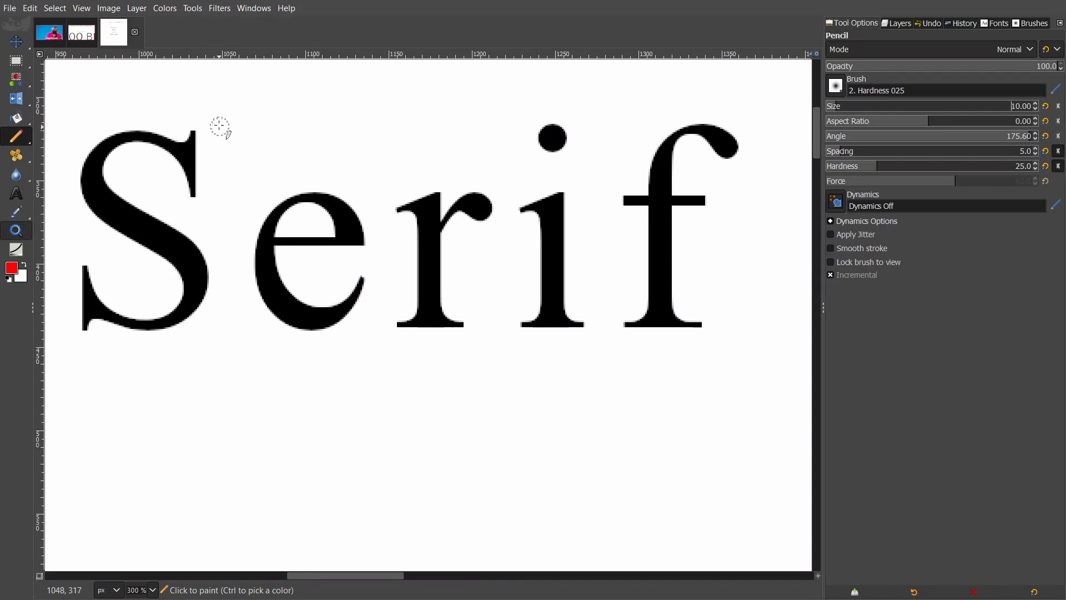
mouse_move(190, 103)
mouse_down()
mouse_move(178, 144)
mouse_move(195, 158)
mouse_move(216, 145)
mouse_move(212, 120)
mouse_move(192, 111)
mouse_move(192, 180)
mouse_up()
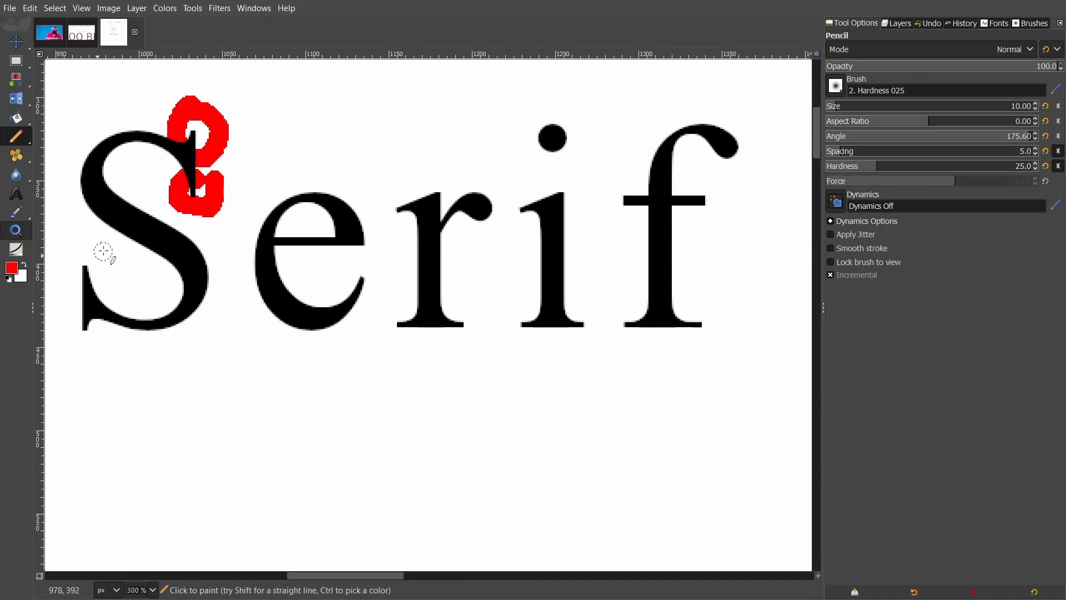
mouse_move(96, 251)
mouse_down()
mouse_move(76, 277)
mouse_move(101, 277)
mouse_move(77, 250)
mouse_up()
mouse_move(79, 311)
mouse_down()
mouse_move(75, 345)
mouse_move(89, 311)
mouse_up()
mouse_move(401, 193)
mouse_down()
mouse_move(411, 209)
mouse_move(390, 179)
mouse_up()
mouse_move(395, 305)
mouse_down()
mouse_move(400, 339)
mouse_move(427, 340)
mouse_move(452, 317)
mouse_move(396, 299)
mouse_move(393, 328)
mouse_move(425, 333)
mouse_up()
mouse_move(532, 300)
mouse_down()
mouse_move(513, 345)
mouse_move(532, 298)
mouse_move(569, 356)
mouse_move(585, 317)
mouse_move(629, 349)
mouse_move(669, 341)
mouse_up()
mouse_move(715, 312)
mouse_down()
mouse_move(699, 357)
mouse_move(713, 330)
mouse_up()
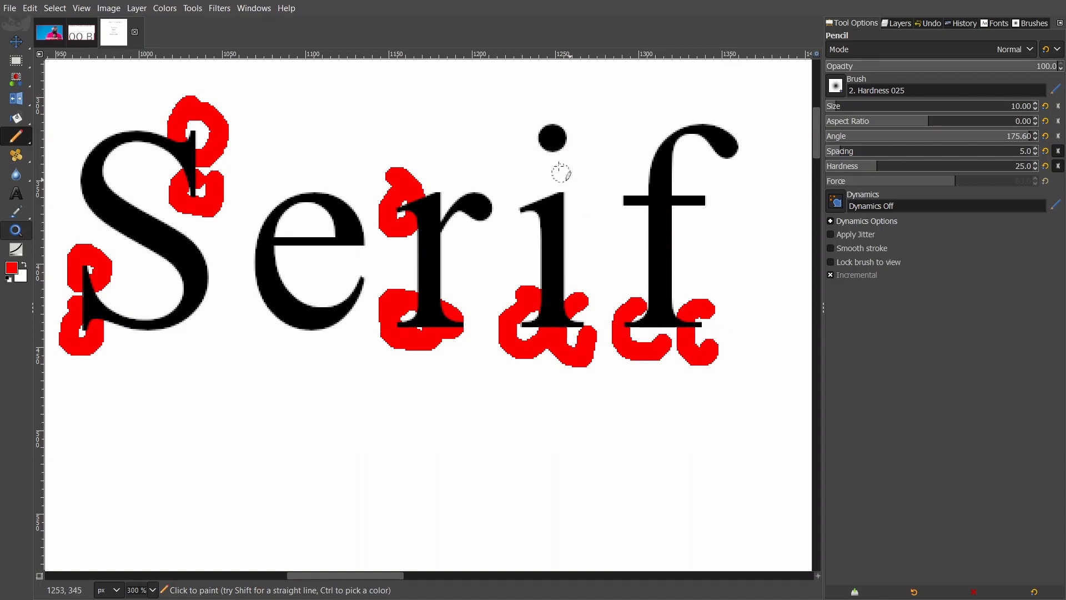
mouse_move(521, 191)
mouse_down()
mouse_move(548, 231)
mouse_move(547, 256)
mouse_up()
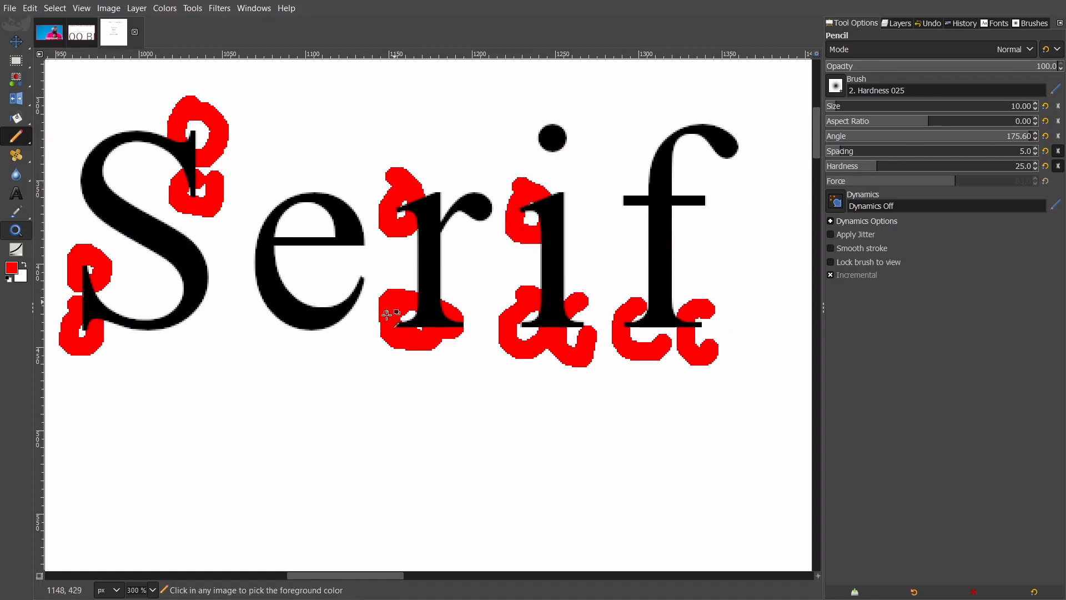
Circle the plain lower stroke ends of the first n and the S in the non-Serif sample in red
scroll(392, 226, down, 2)
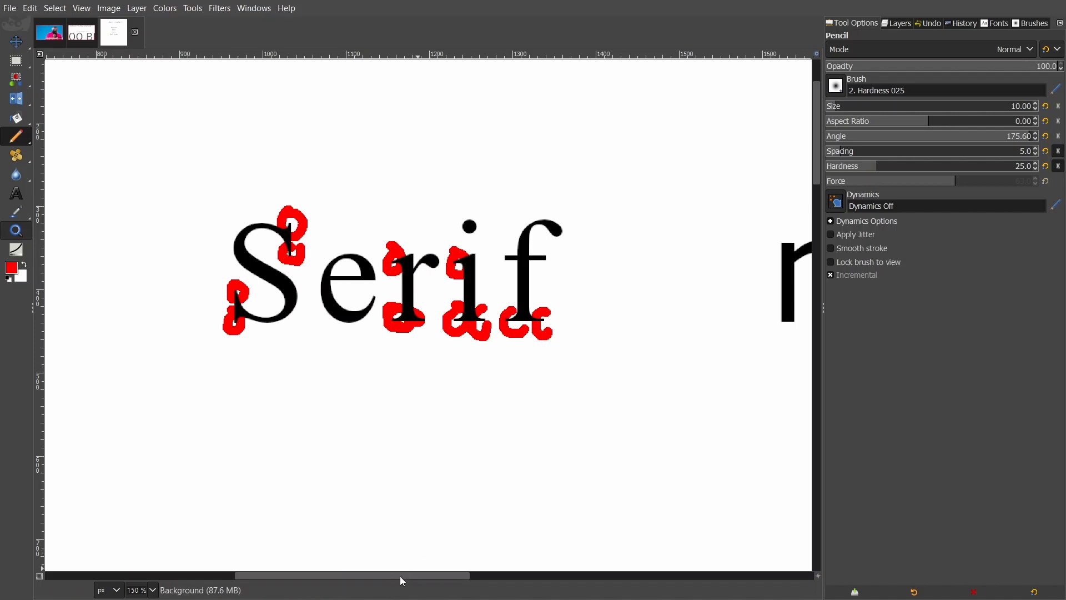
drag(402, 581, 357, 505)
scroll(259, 419, down, 1)
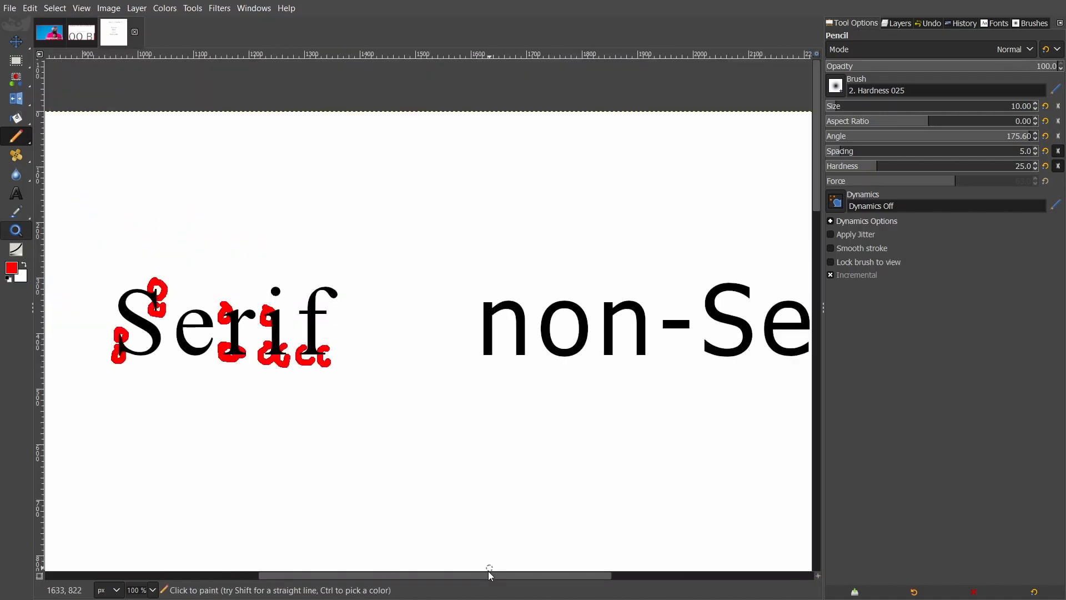
drag(491, 573, 502, 573)
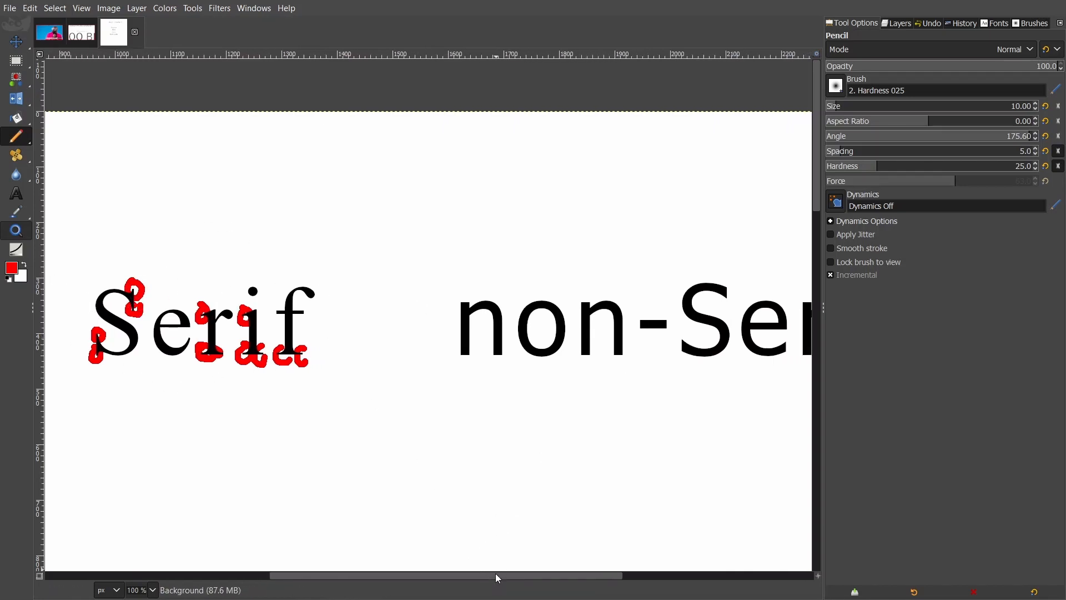
drag(498, 578, 513, 576)
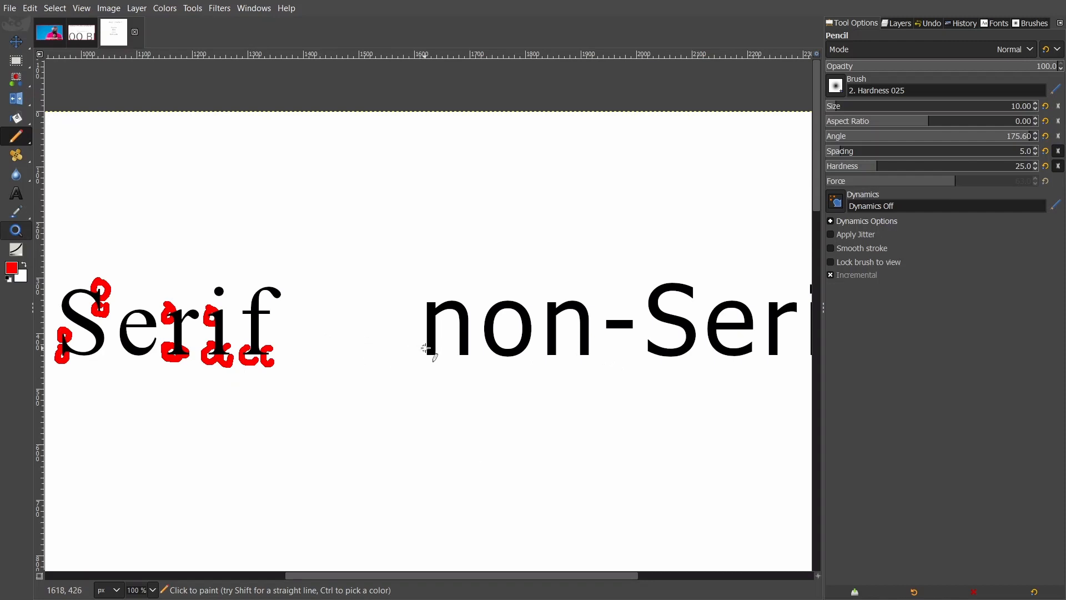
mouse_move(426, 349)
mouse_down()
mouse_move(441, 367)
mouse_move(436, 345)
mouse_up()
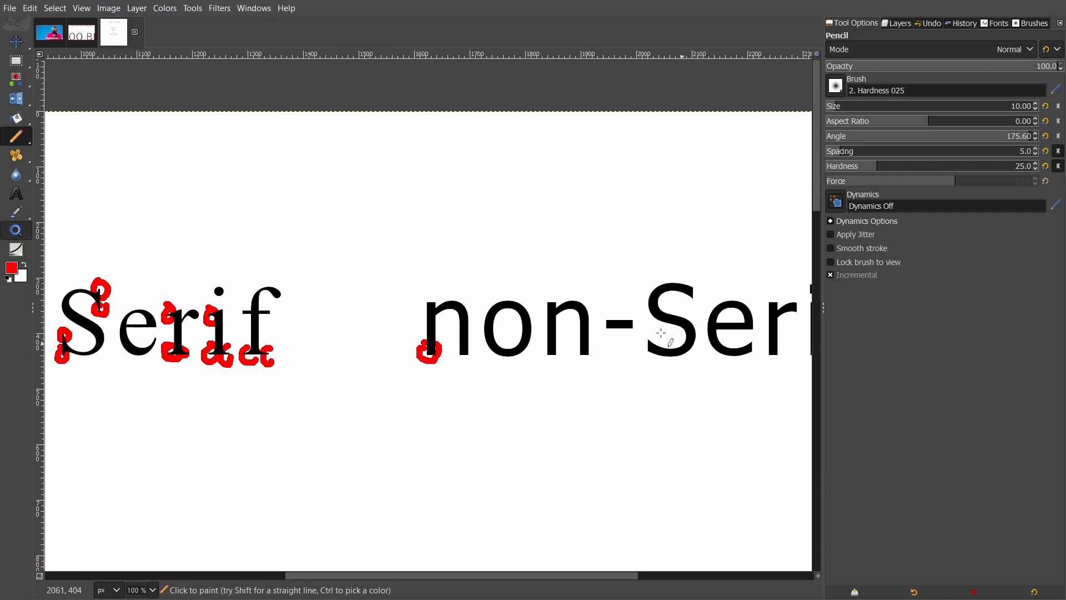
mouse_move(662, 332)
mouse_down()
mouse_move(641, 340)
mouse_move(650, 358)
mouse_move(655, 330)
mouse_up()
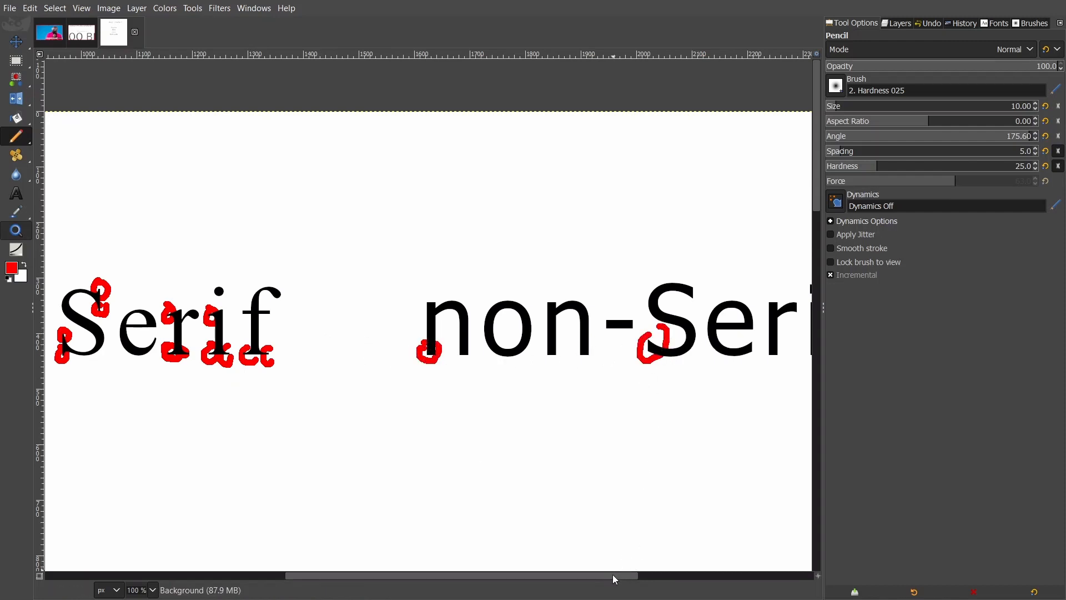
Compare the marked Serif and non-Serif words with the style samples below, picking the Serif text with the Text tool
mouse_move(613, 574)
mouse_down()
mouse_move(652, 575)
mouse_move(595, 577)
mouse_up()
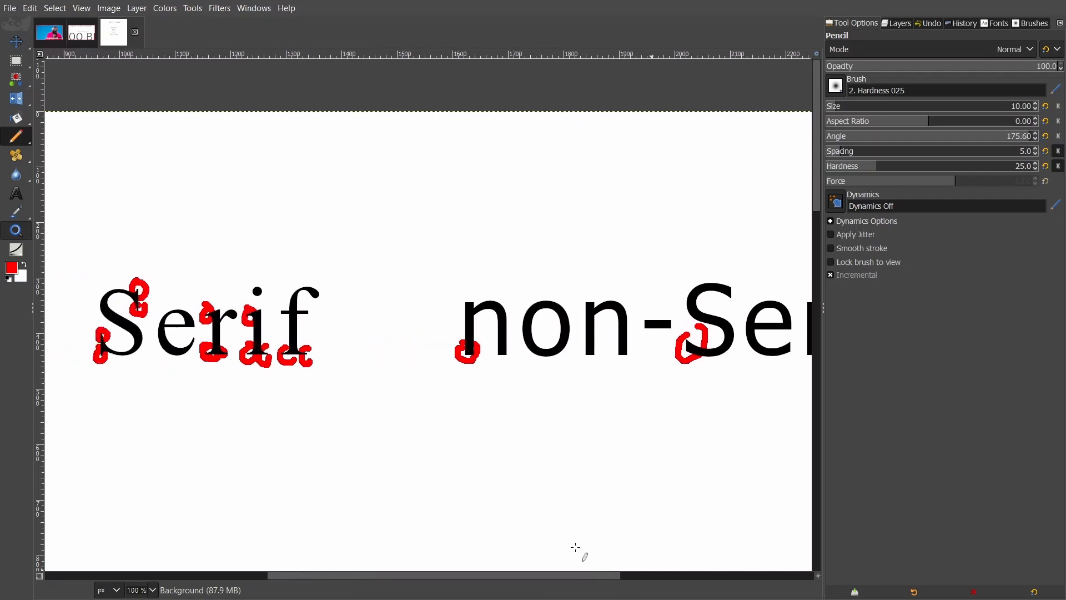
scroll(369, 418, left, 5)
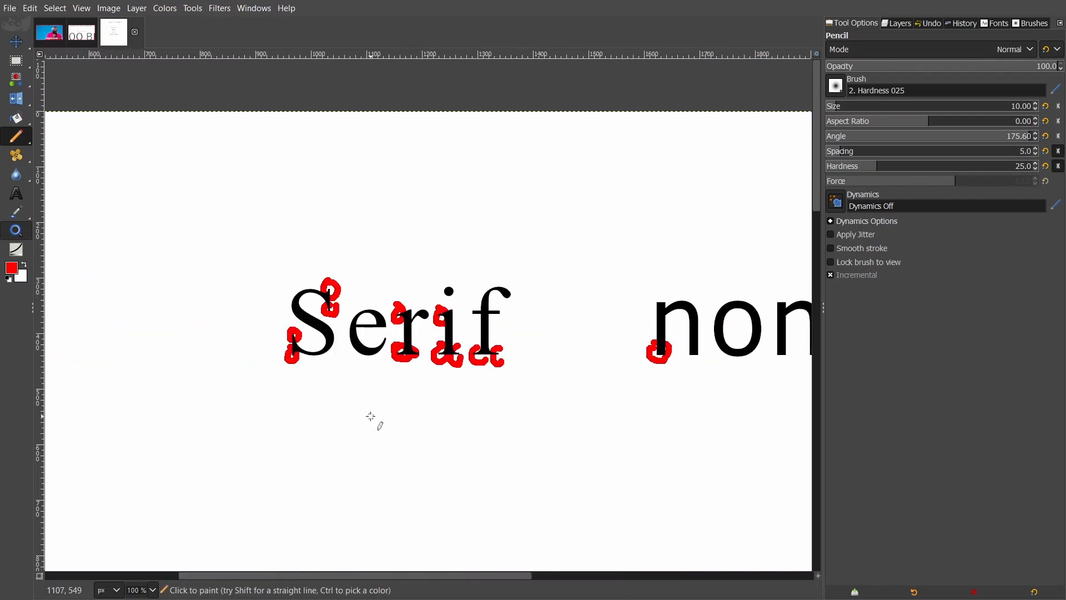
scroll(366, 414, down, 3)
scroll(333, 405, right, 5)
scroll(392, 285, down, 1)
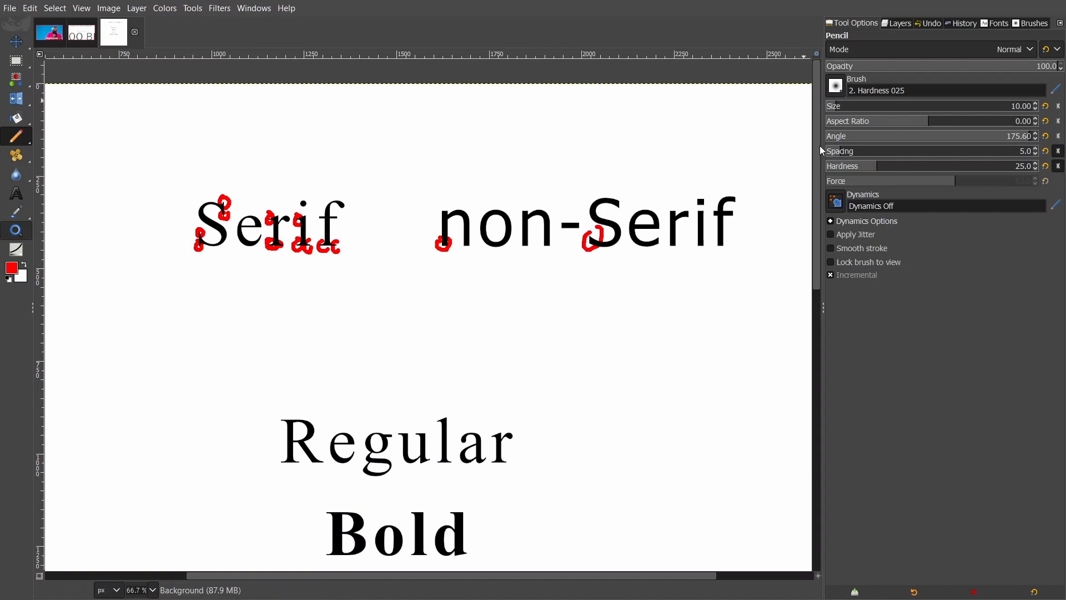
drag(821, 150, 804, 261)
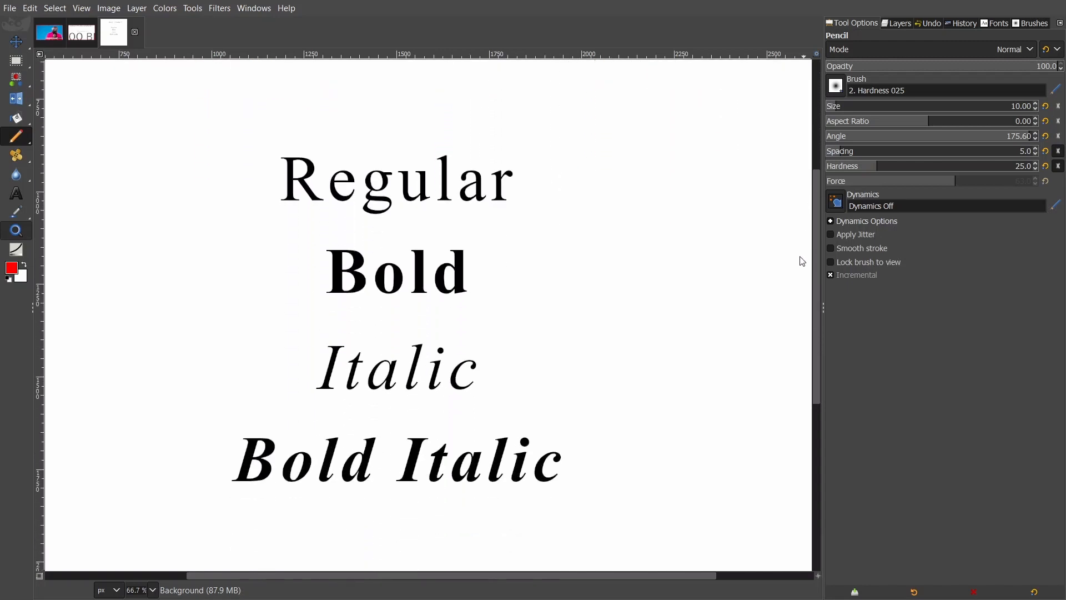
key(t)
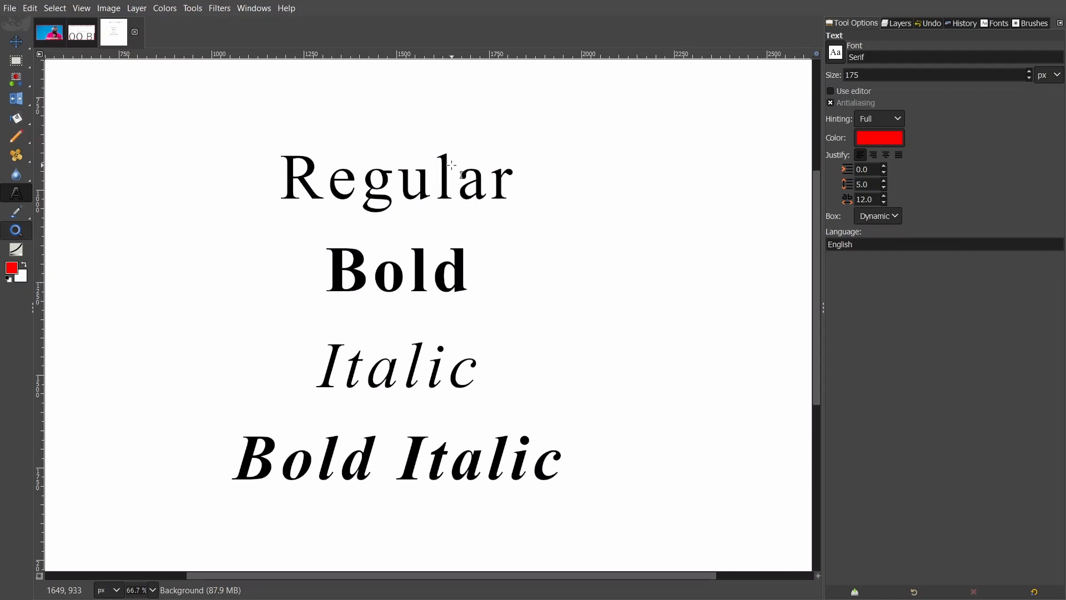
scroll(452, 165, up, 3)
click(283, 83)
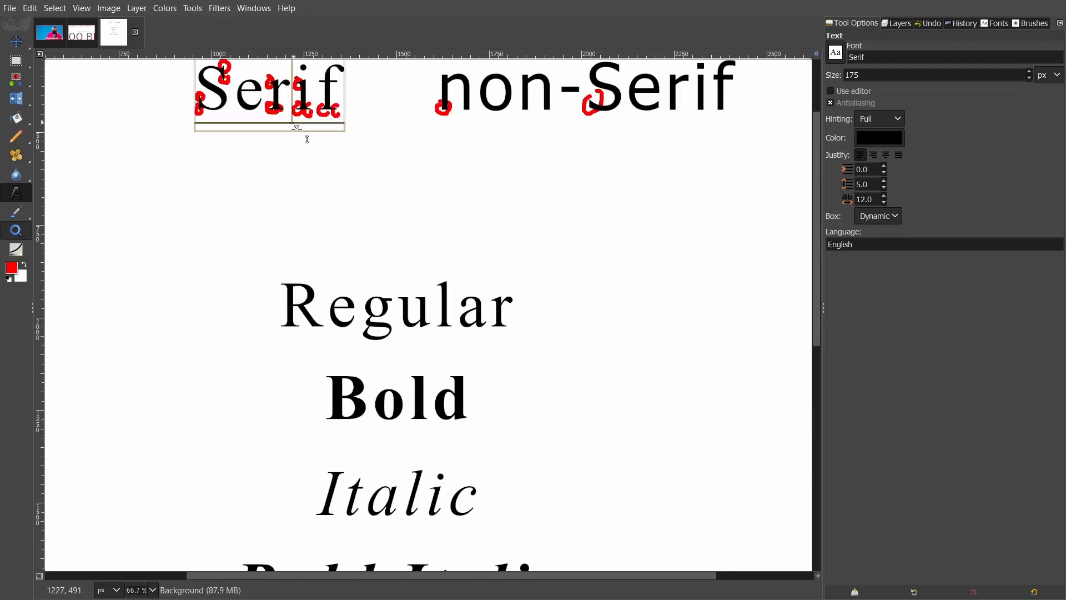
scroll(305, 138, up, 3)
scroll(425, 266, down, 6)
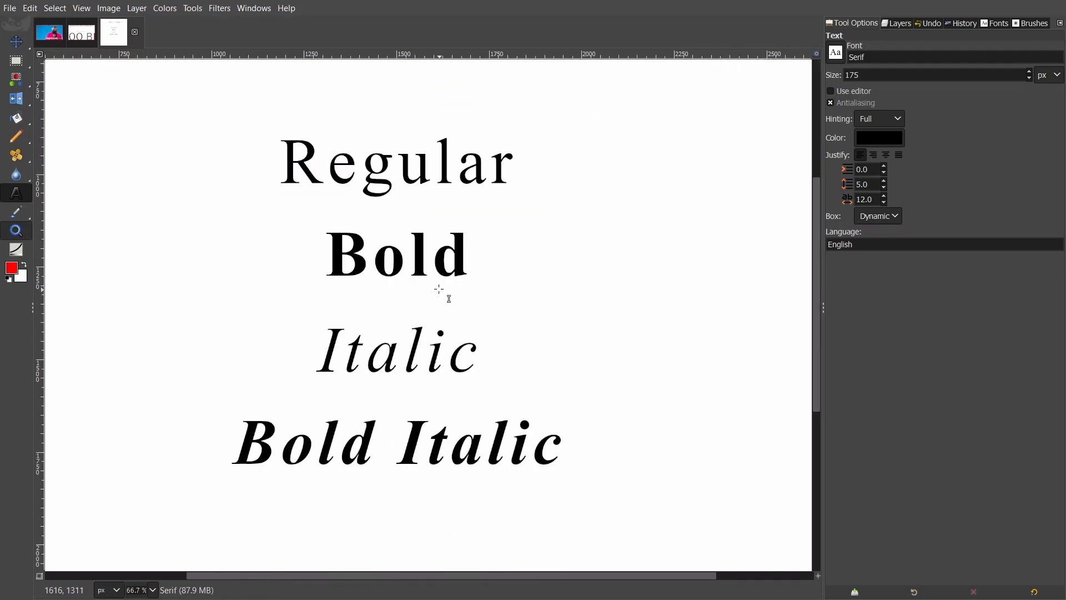
Highlight the whole Regular text and the whole Bold text in turn to compare their font styles
click(320, 141)
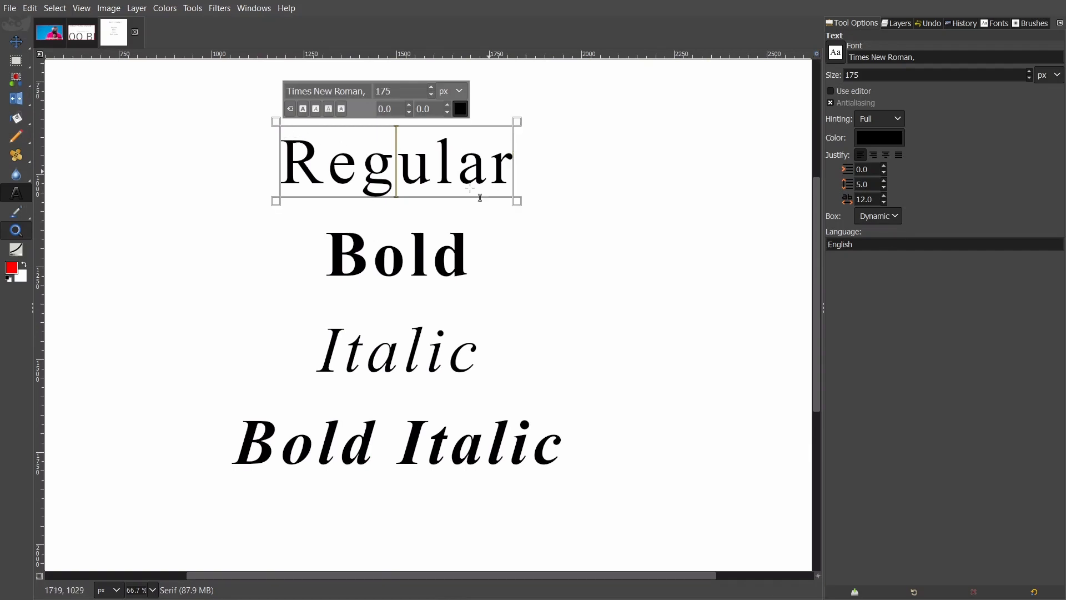
drag(281, 161, 518, 161)
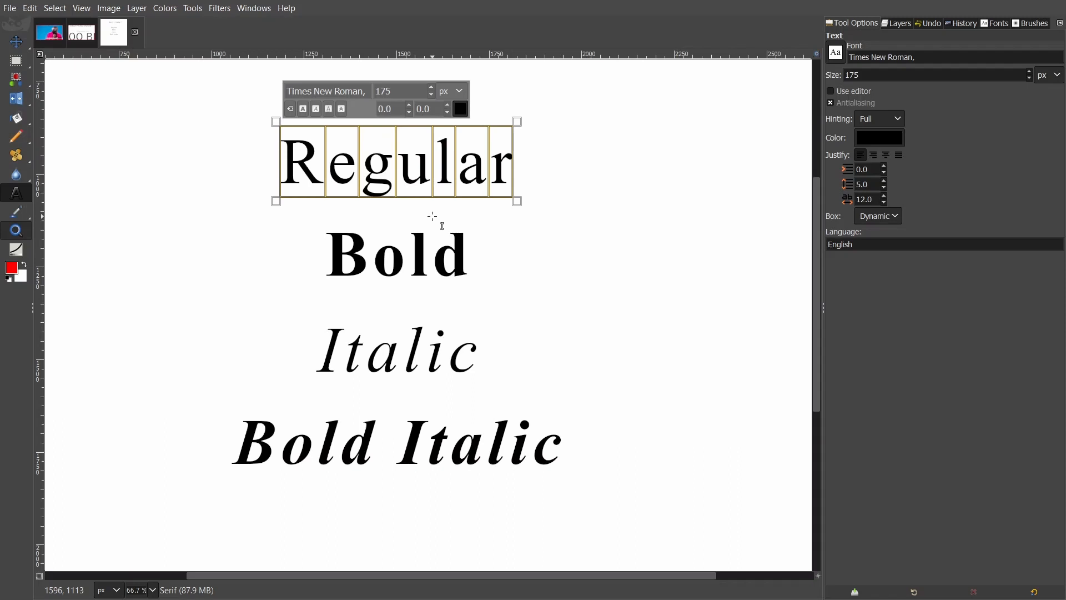
click(375, 251)
drag(328, 255, 489, 250)
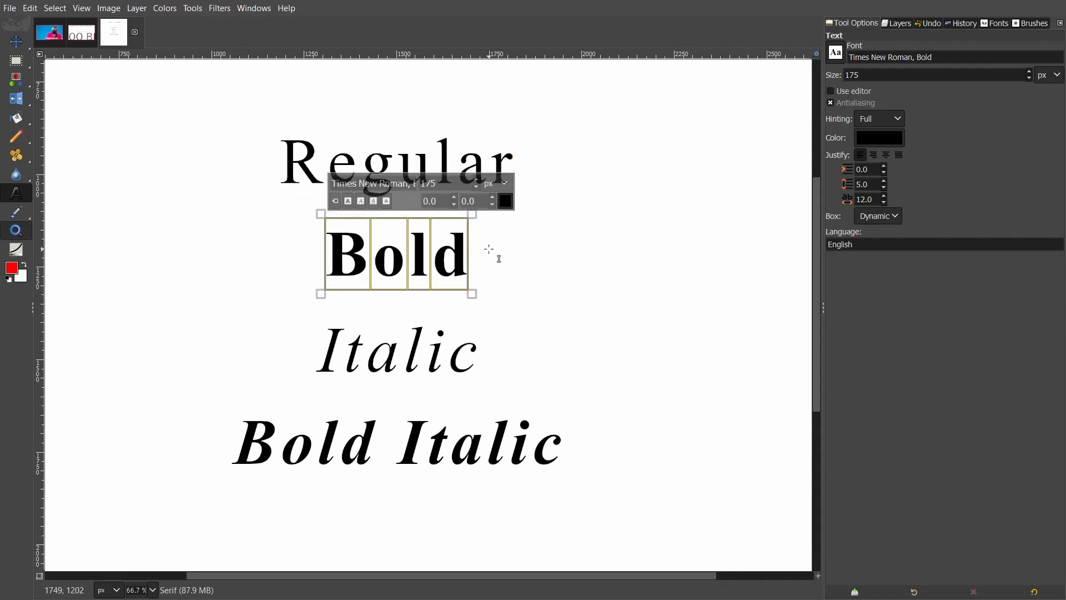
Highlight the letter o in the Bold text, and leave the text by making the Background layer active
click(407, 246)
key(shift+Left)
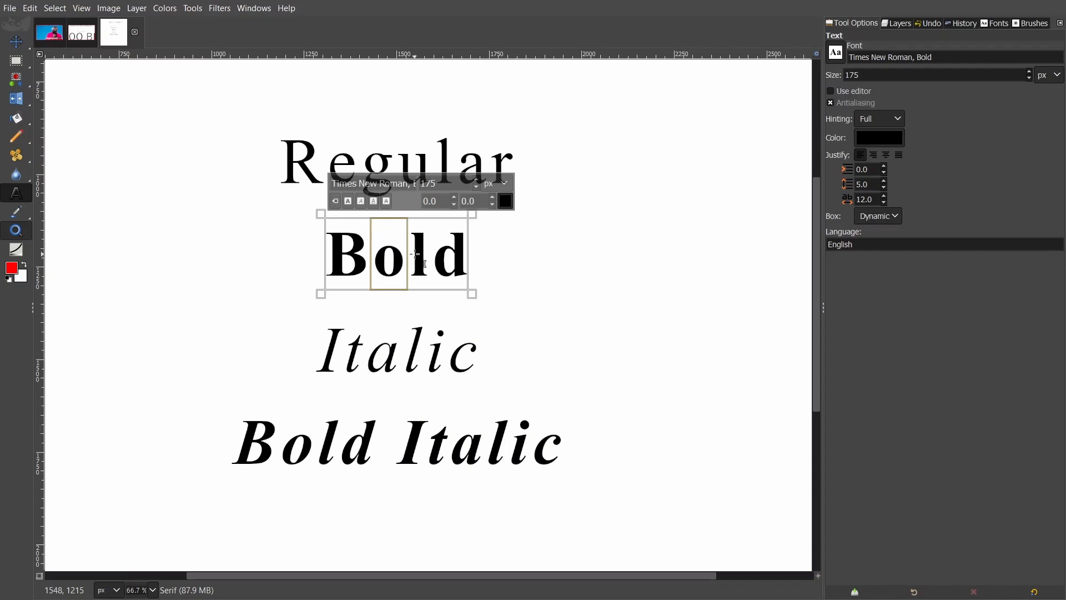
scroll(507, 290, down, 5)
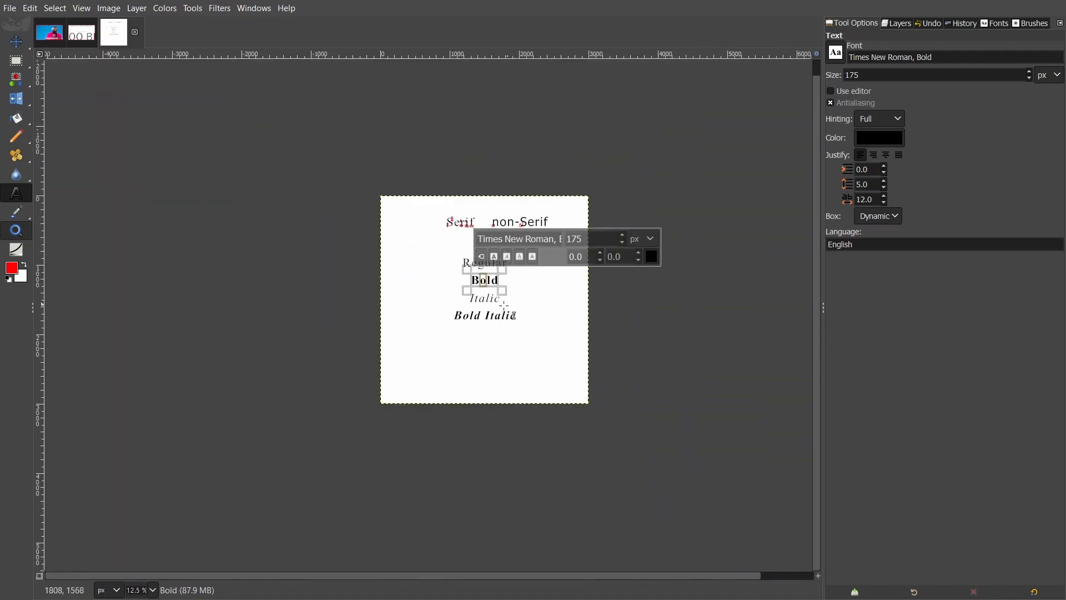
click(905, 25)
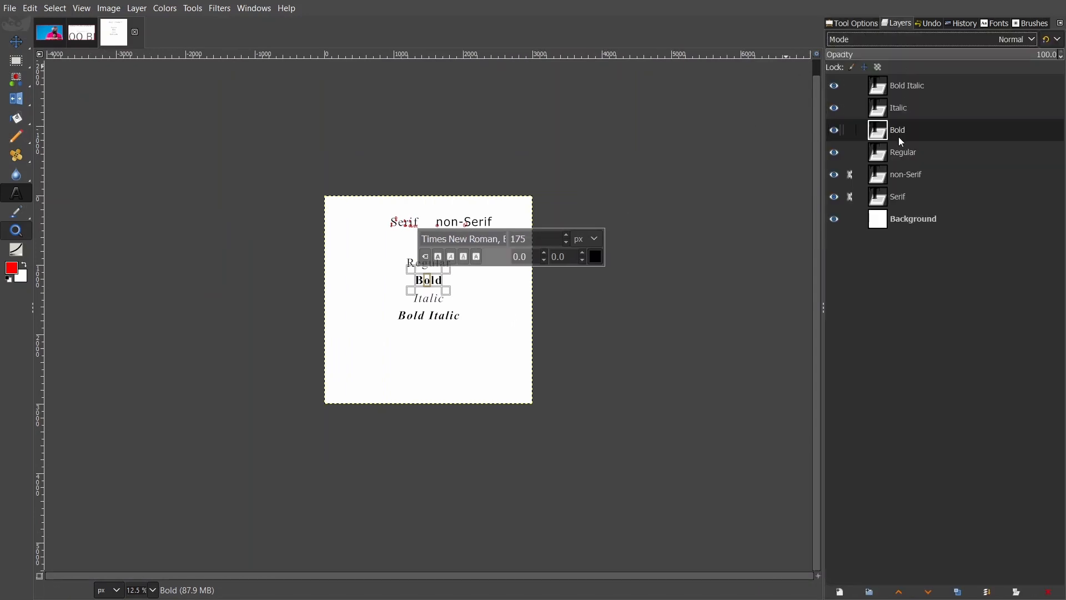
click(914, 220)
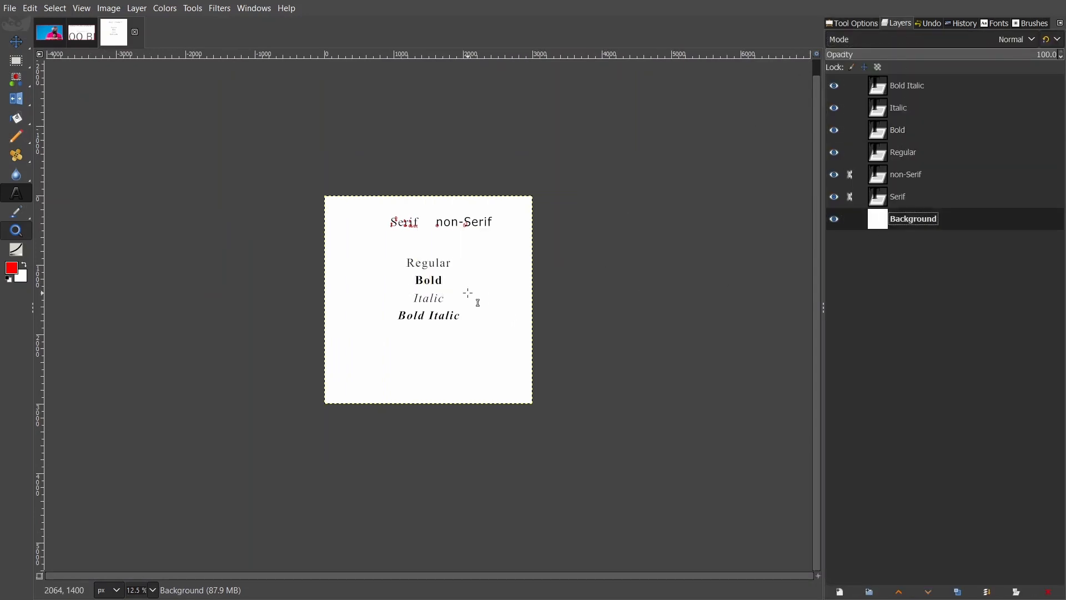
Highlight the letters of the Italic text after its initial I, and reactivate the Background layer
scroll(435, 307, down, 2)
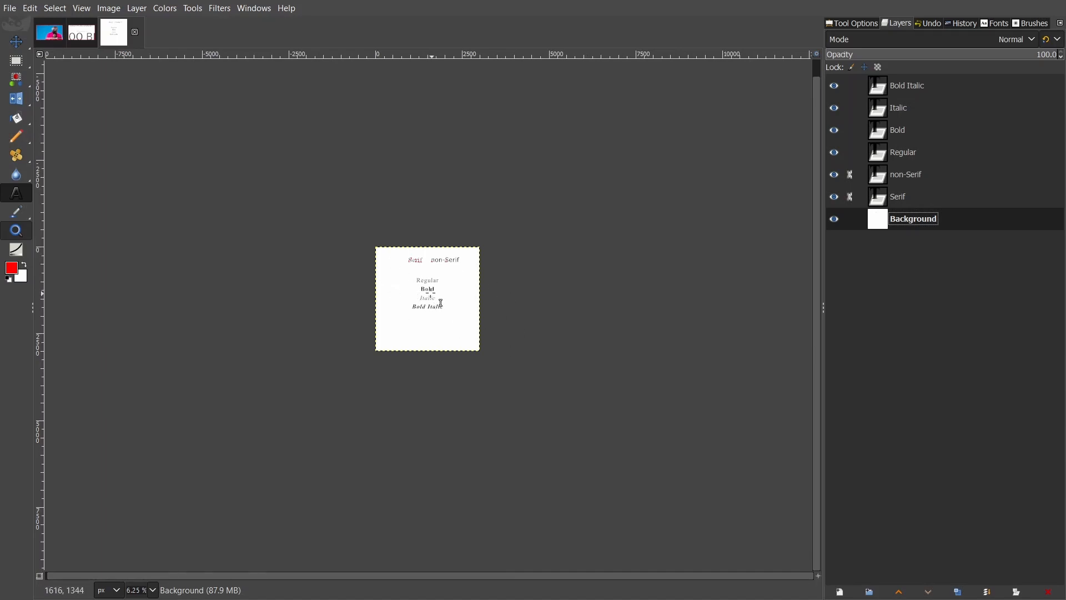
scroll(434, 300, up, 5)
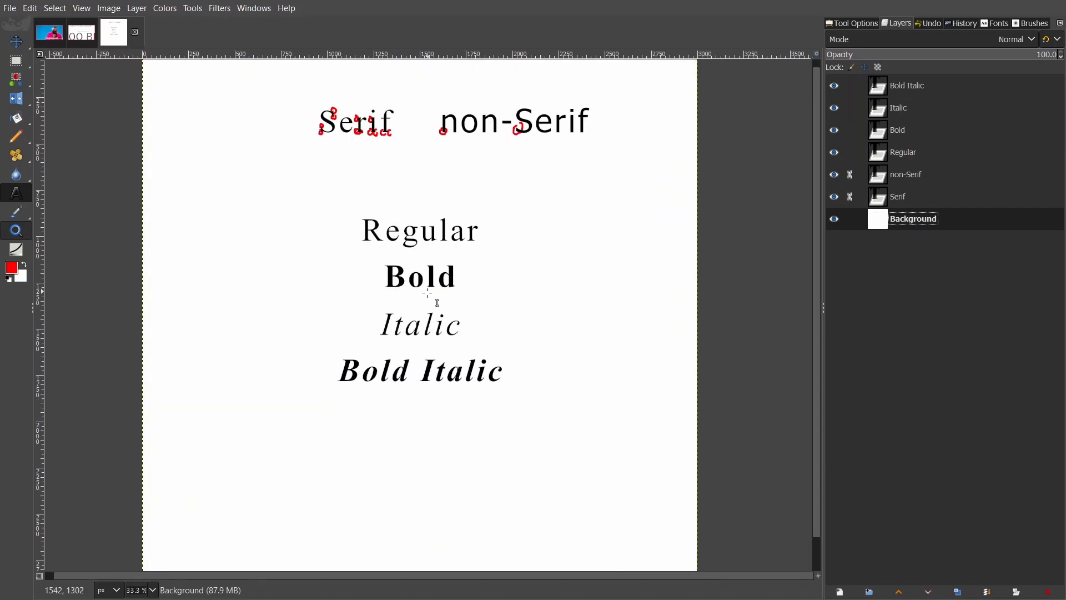
scroll(427, 292, up, 1)
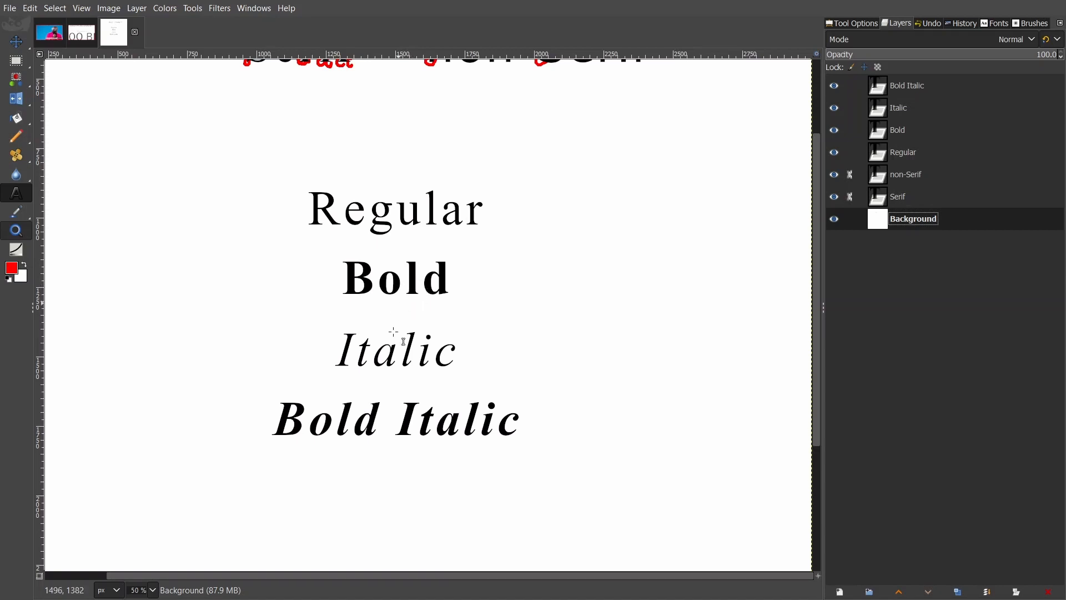
click(351, 348)
drag(352, 348, 455, 345)
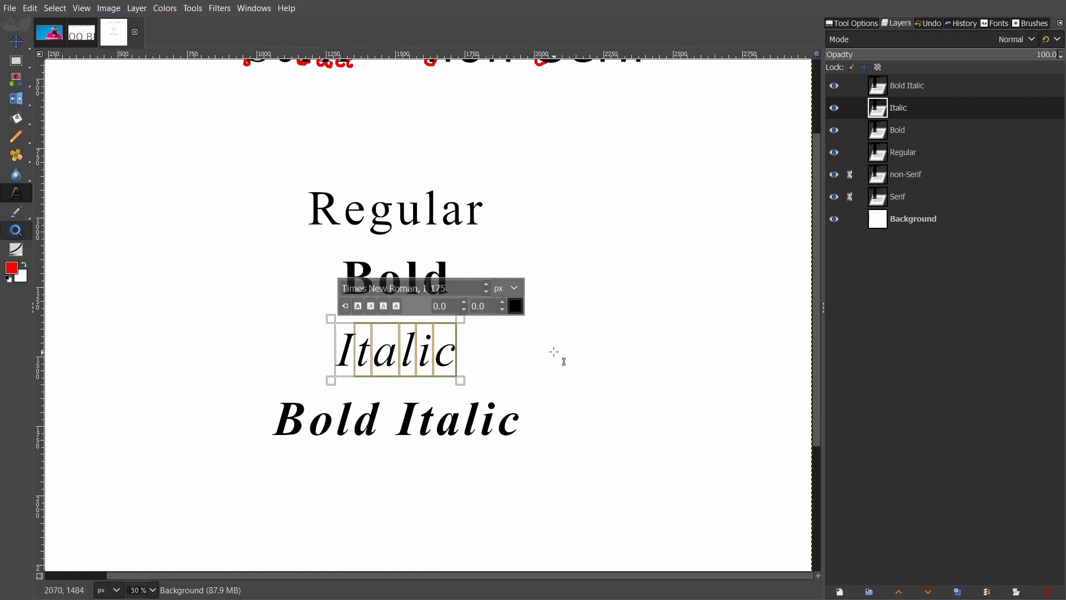
ctrl+scroll(513, 329, down, 3)
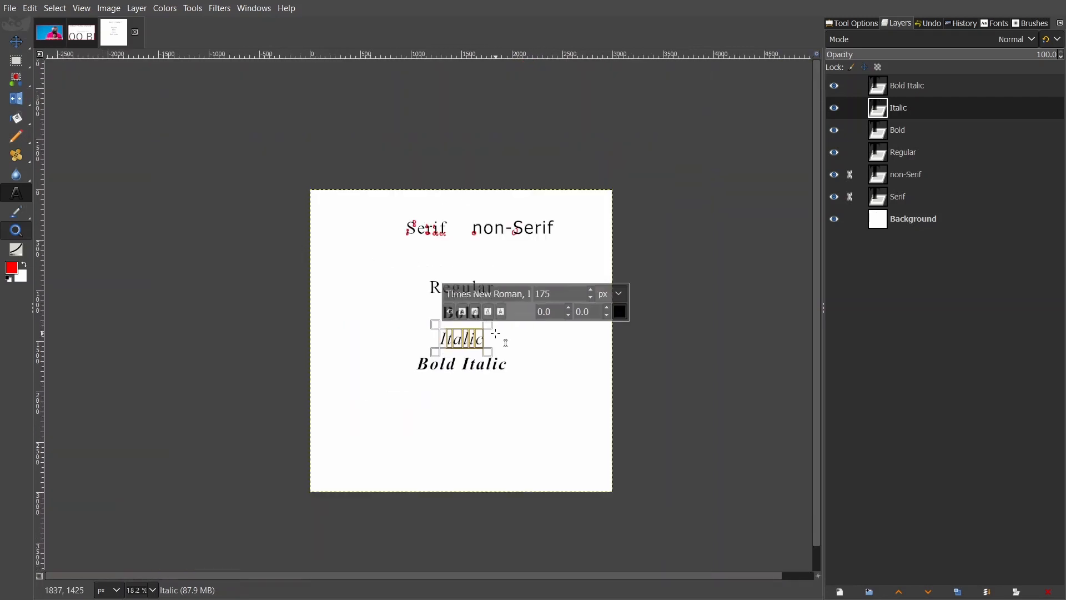
click(883, 221)
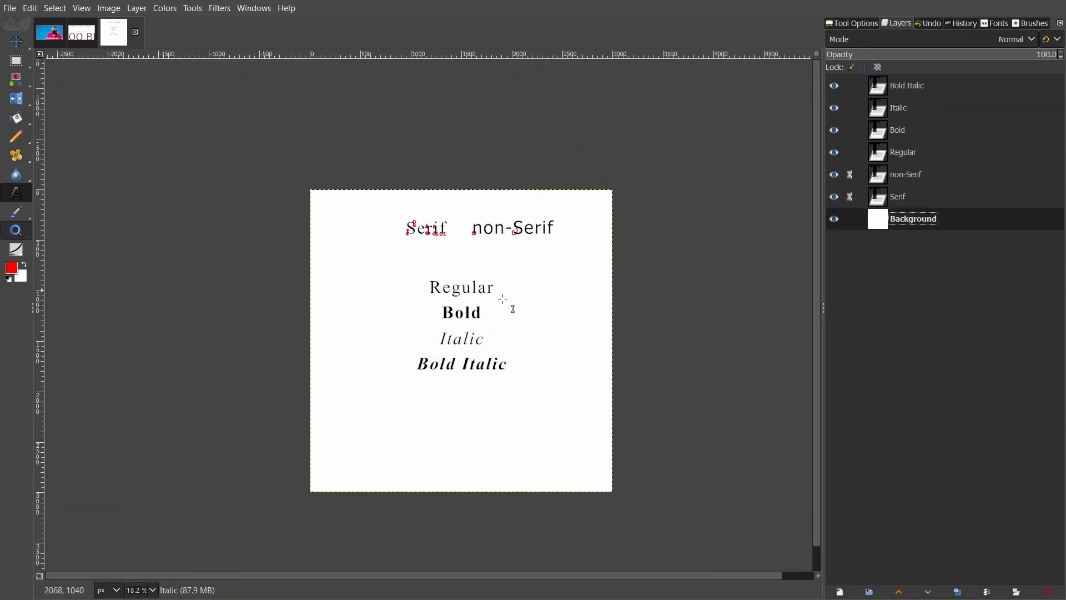
Highlight the whole Bold Italic text to compare its style with the samples above
ctrl+scroll(469, 347, down, 3)
ctrl+scroll(481, 358, up, 2)
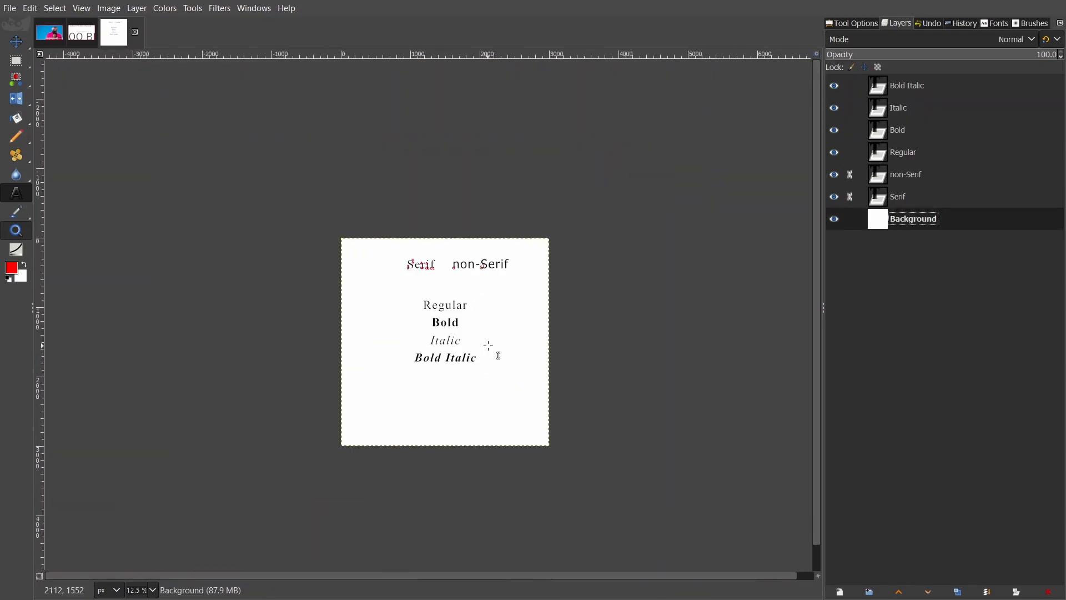
ctrl+scroll(444, 350, up, 2)
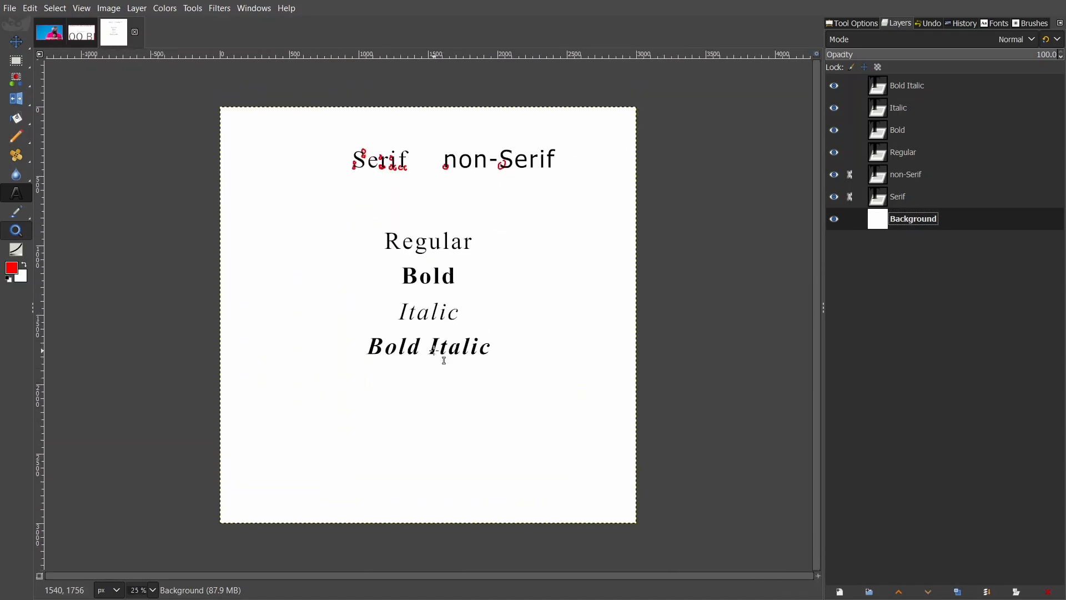
ctrl+scroll(444, 361, up, 1)
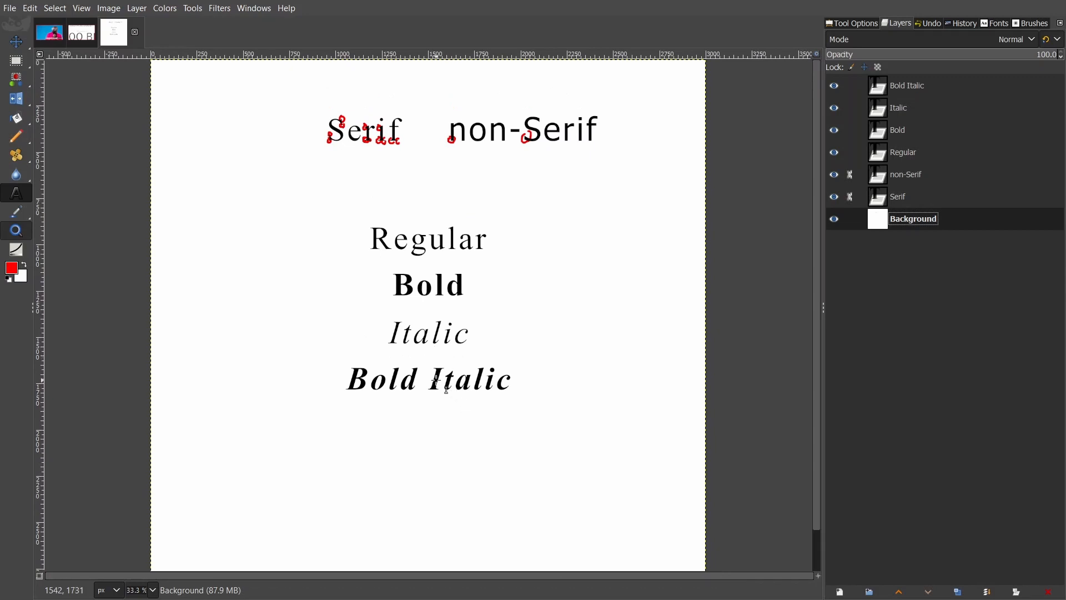
click(421, 382)
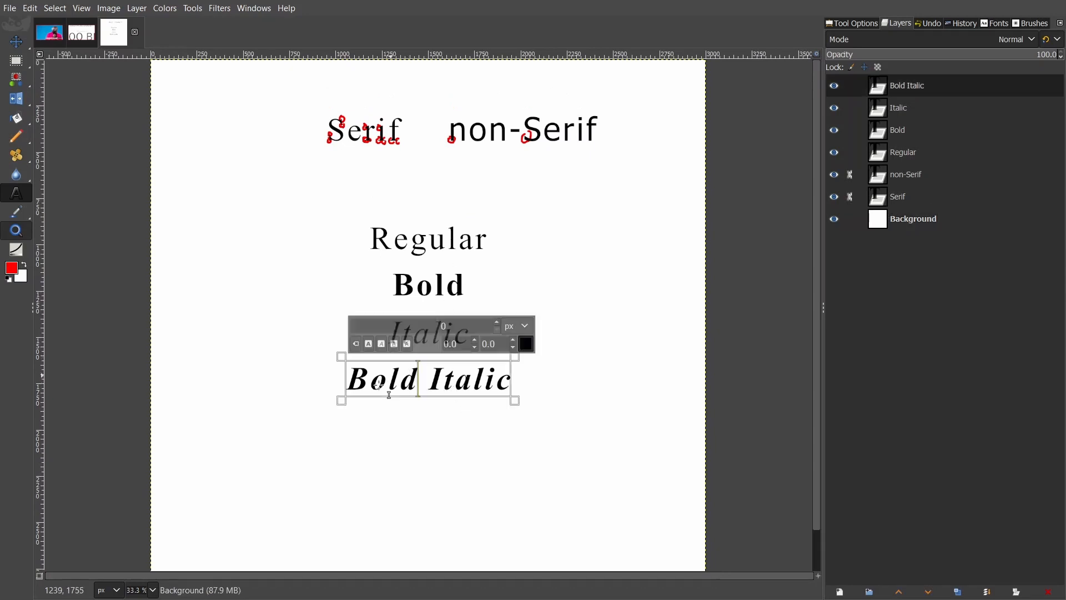
drag(347, 382, 505, 383)
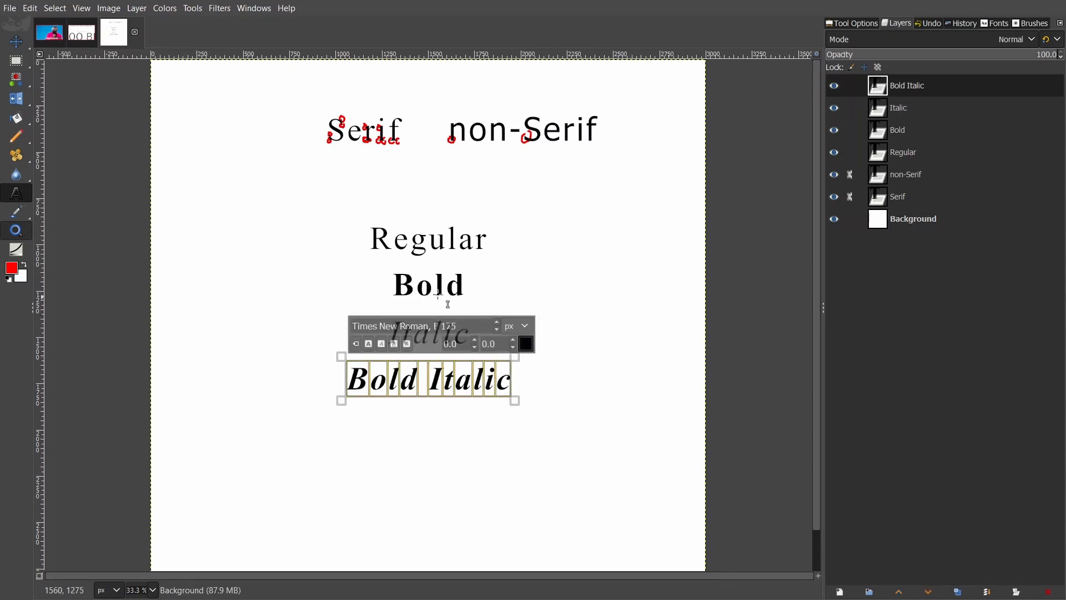
Pick the Bold, Italic and Bold Italic texts in turn to compare them, and reactivate the Background layer
click(424, 286)
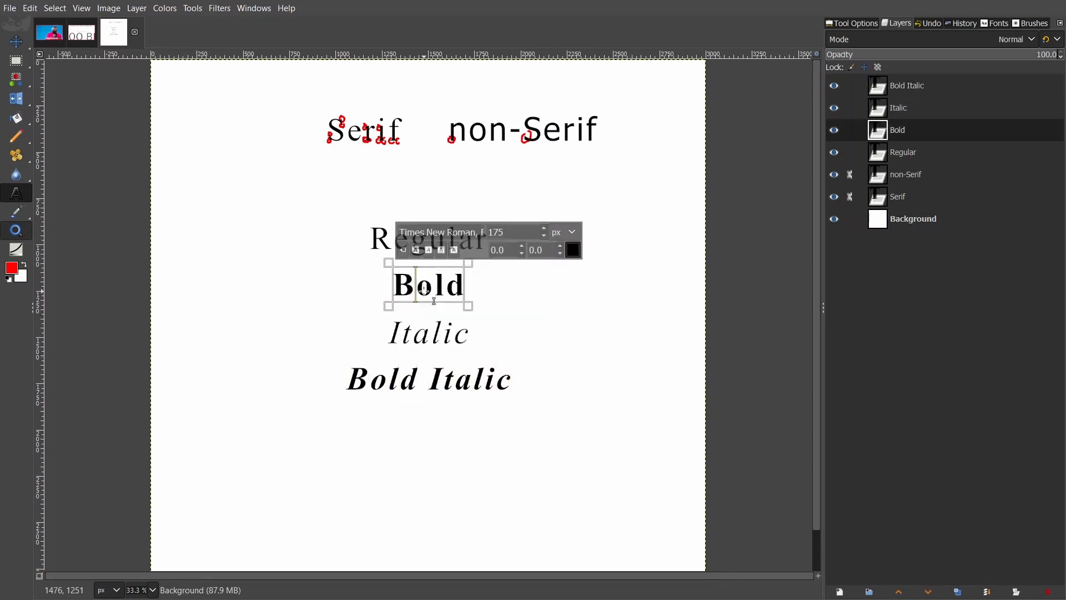
click(426, 329)
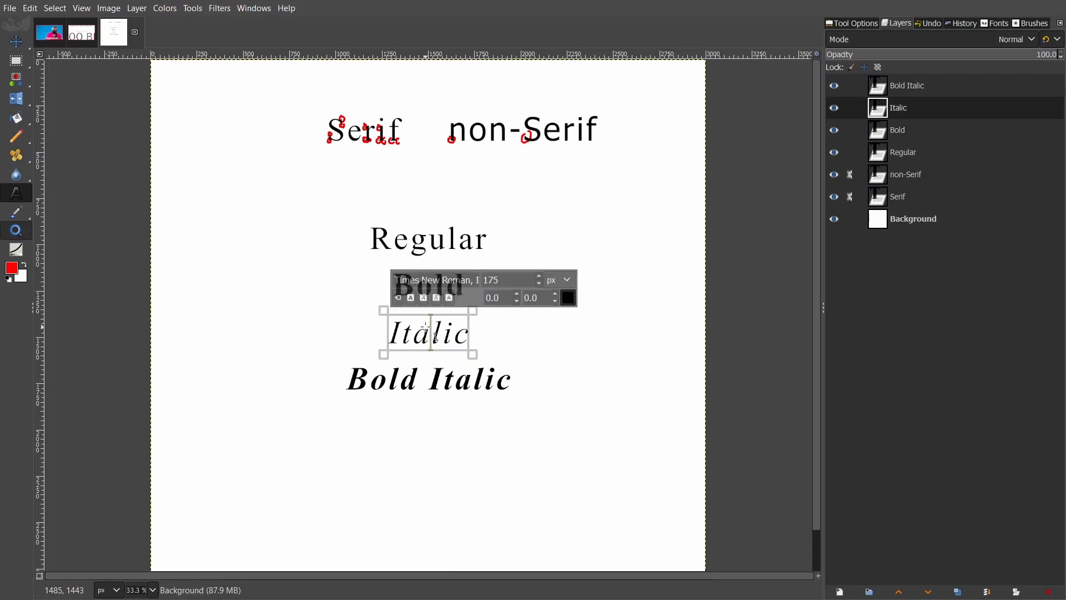
click(354, 382)
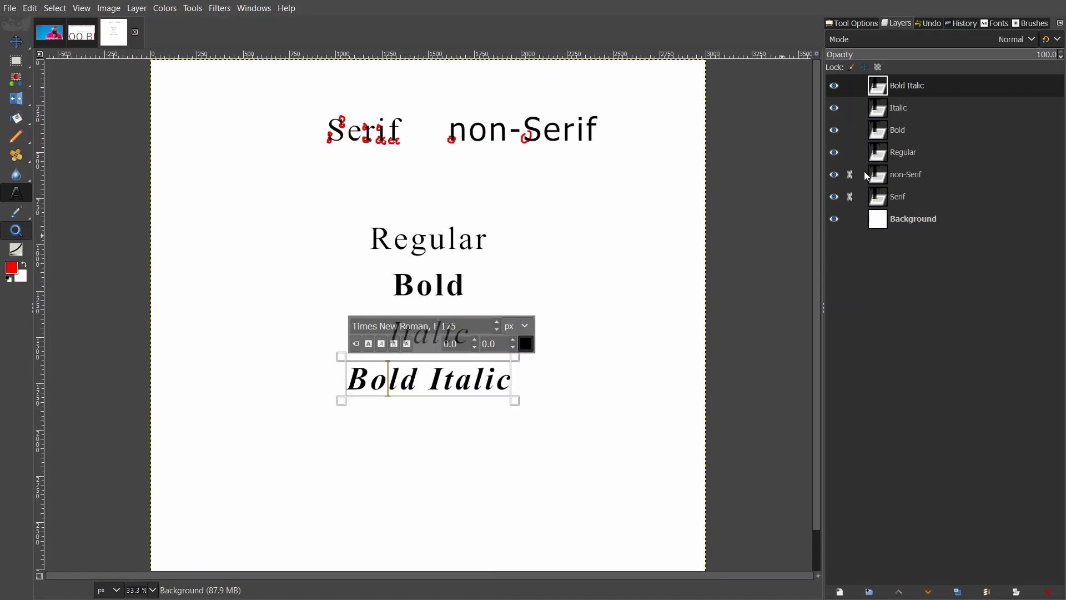
click(878, 220)
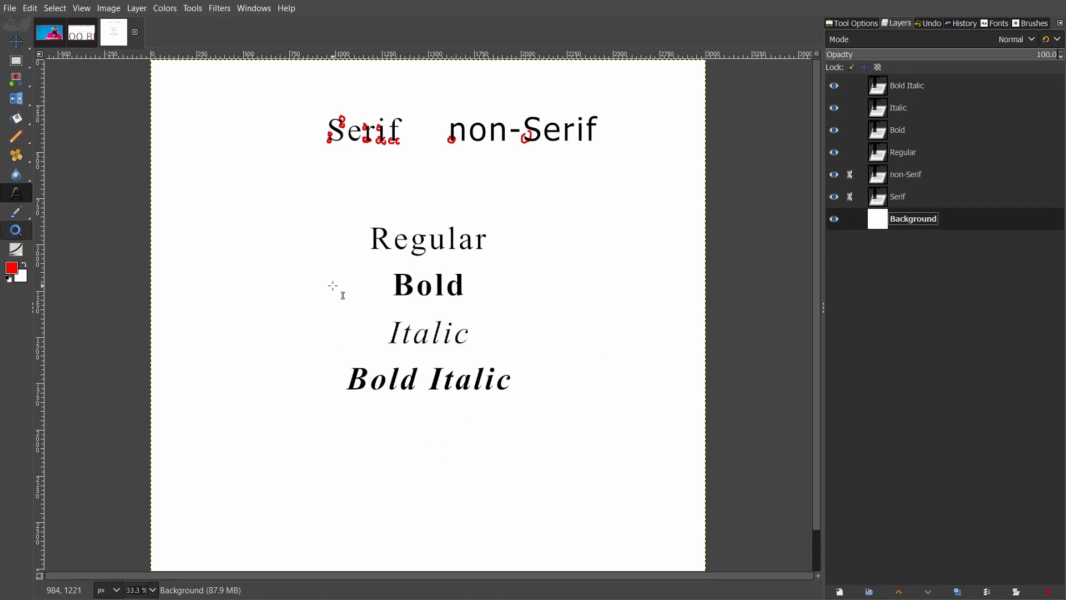
scroll(339, 286, down, 1)
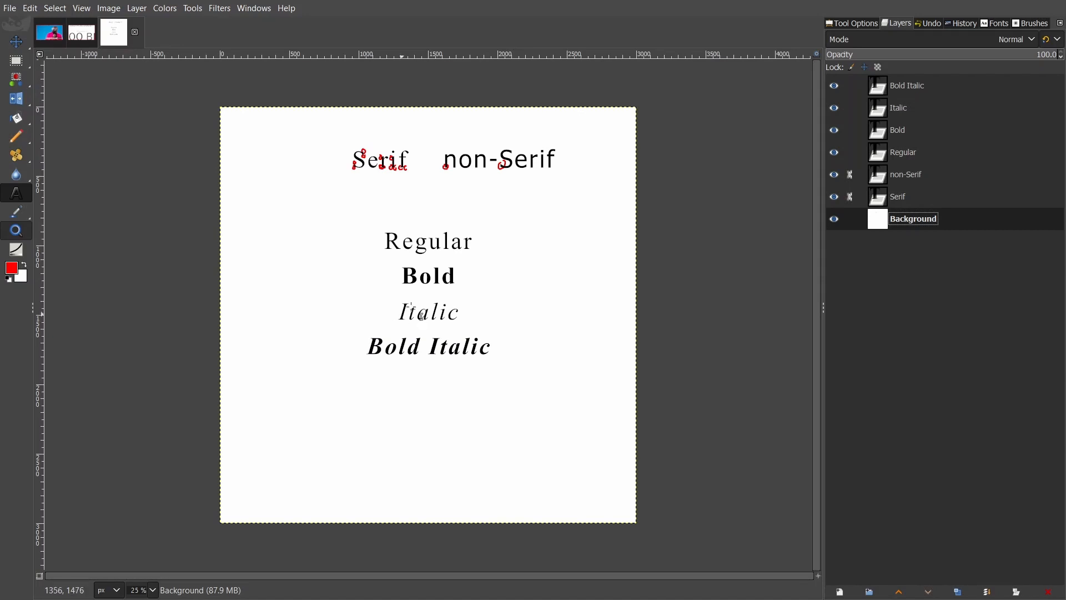
Draw a wide text box with the Text tool in the empty area below the Bold Italic sample
click(13, 193)
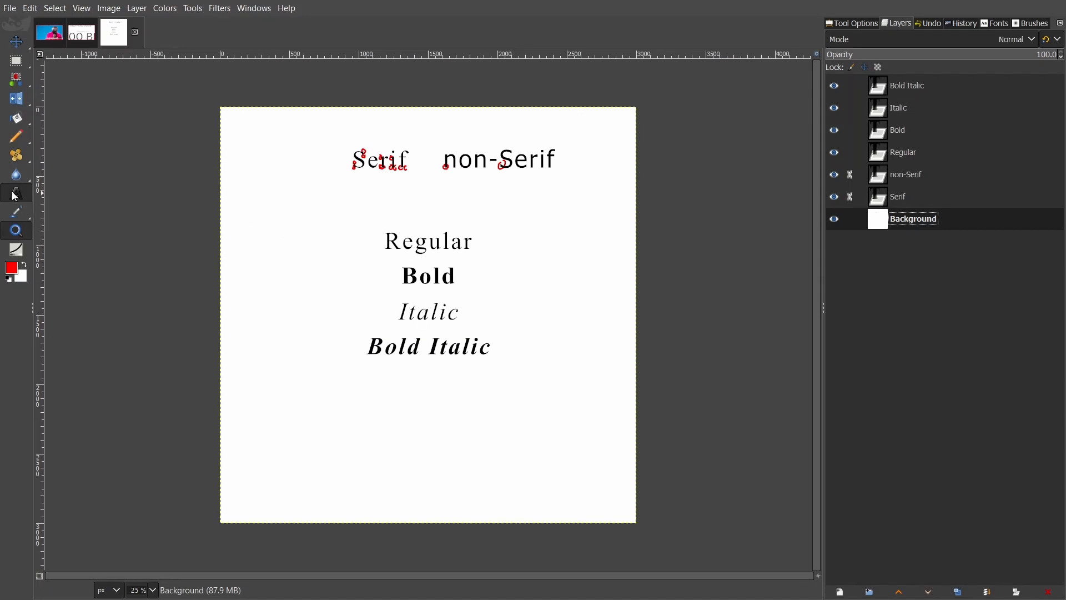
click(266, 392)
drag(265, 392, 546, 481)
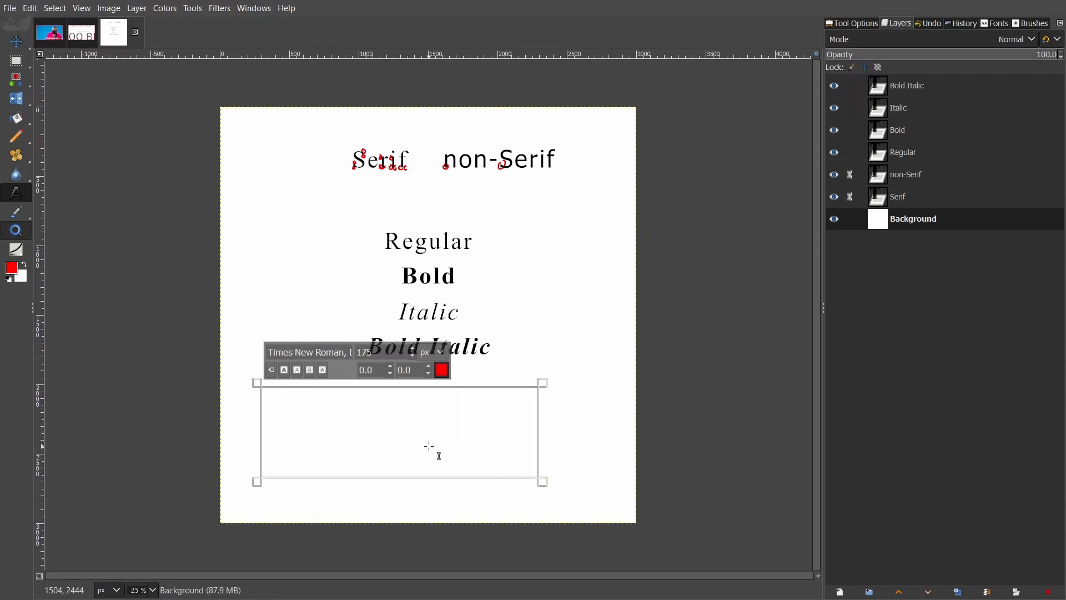
text(sdkfjsldjfl)
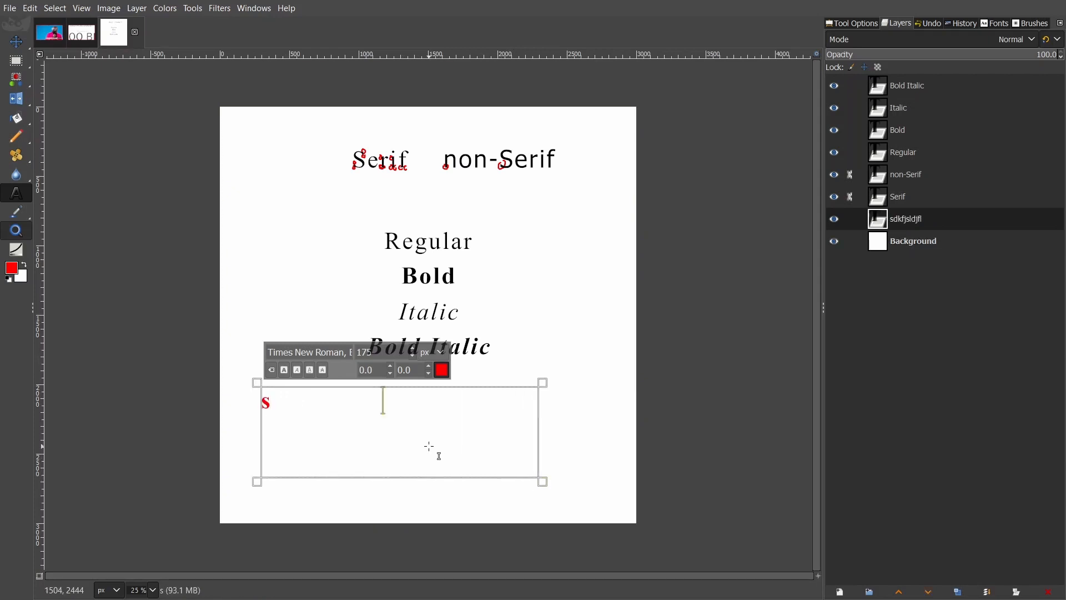
key(BackSpace)
key(BackSpace)
key(BackSpace)
key(BackSpace)
key(BackSpace)
key(BackSpace)
key(BackSpace)
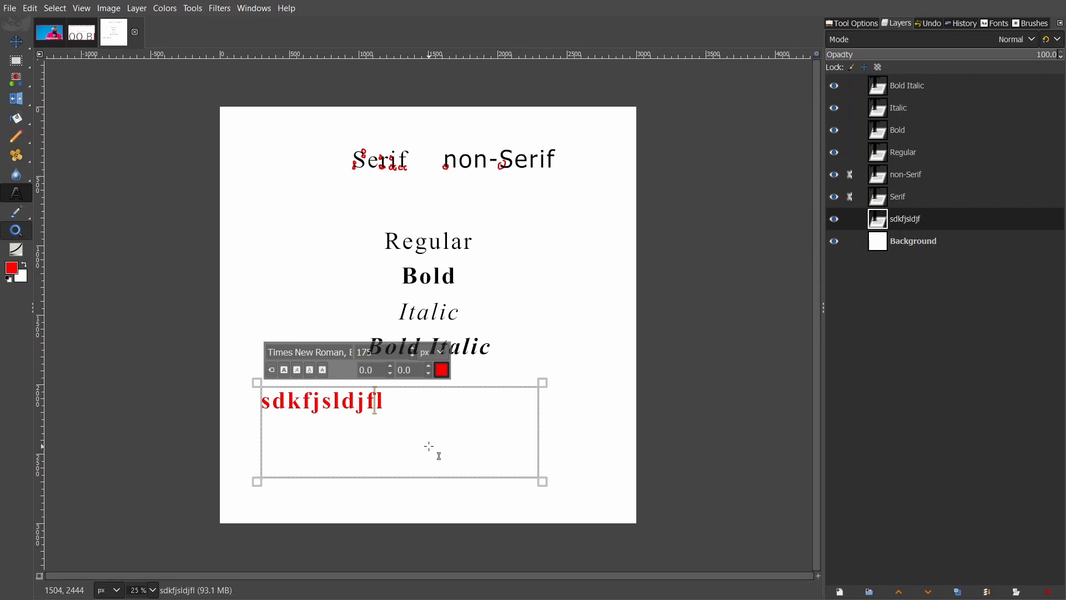
key(BackSpace)
key(BackSpace)
key(BackSpace)
key(BackSpace)
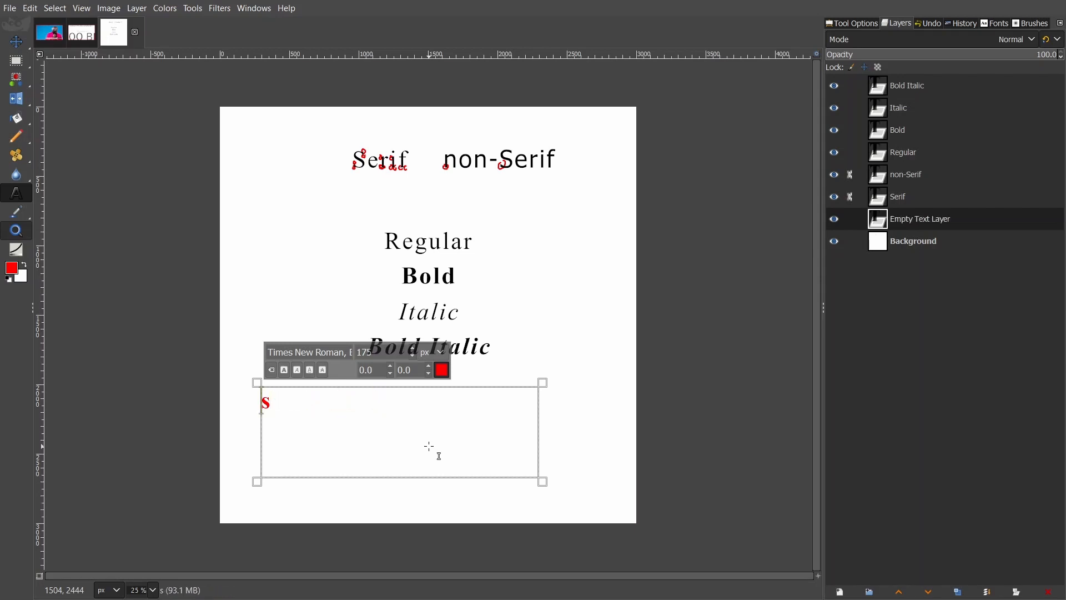
Enter "these are words" in the new text box, correcting the misspelled last word
text(these are work)
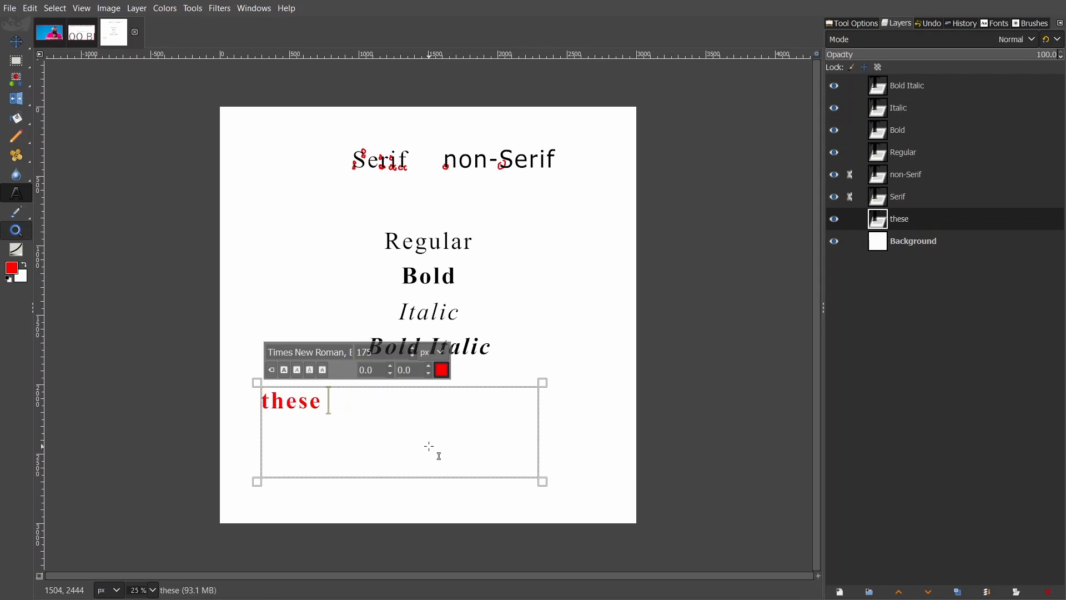
text(ds)
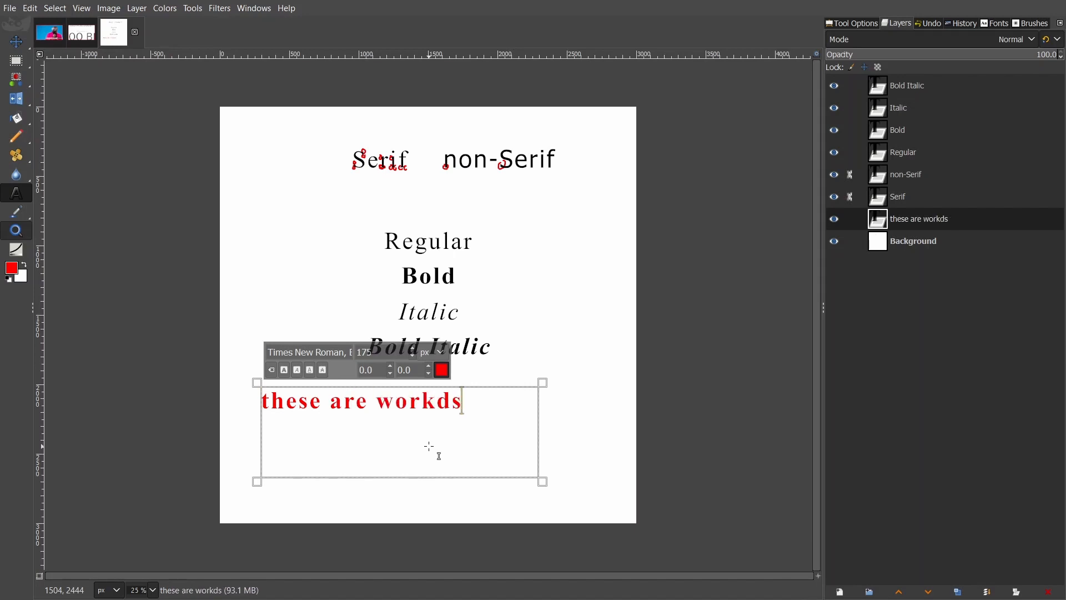
key(Left)
key(Left)
key(BackSpace)
key(Right)
key(Right)
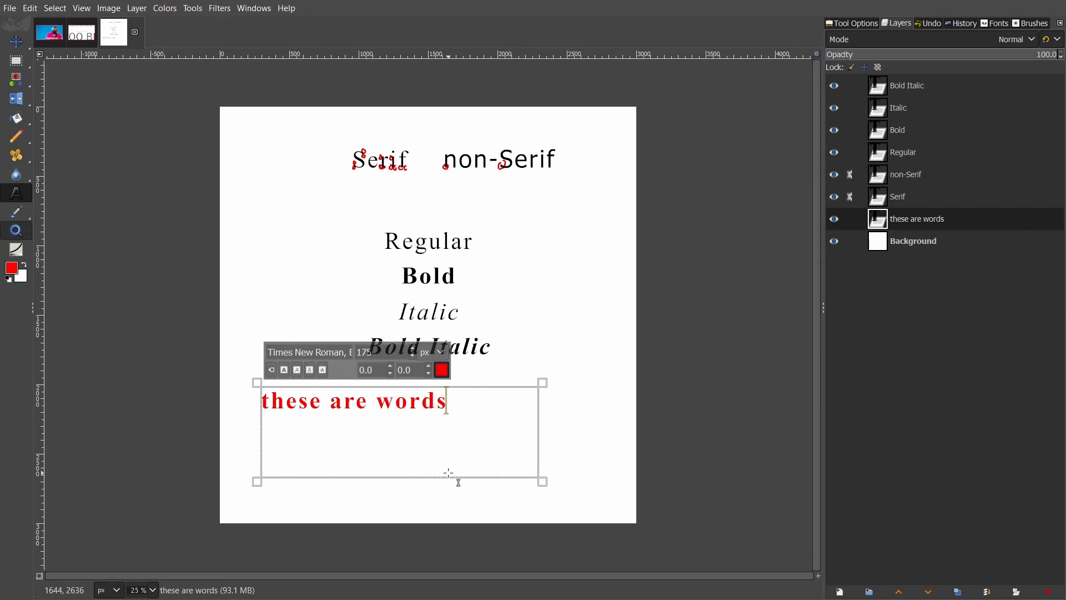
Resize the text box narrower and taller to rewrap its words, then widen it to about 1299 × 1841 px
drag(543, 482, 376, 472)
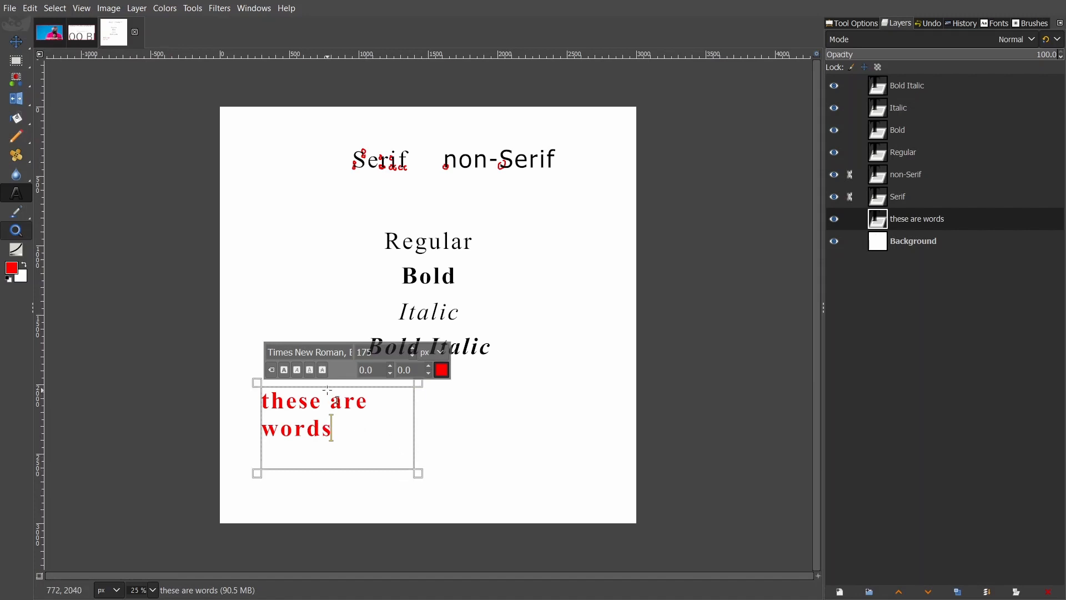
scroll(340, 490, up, 1)
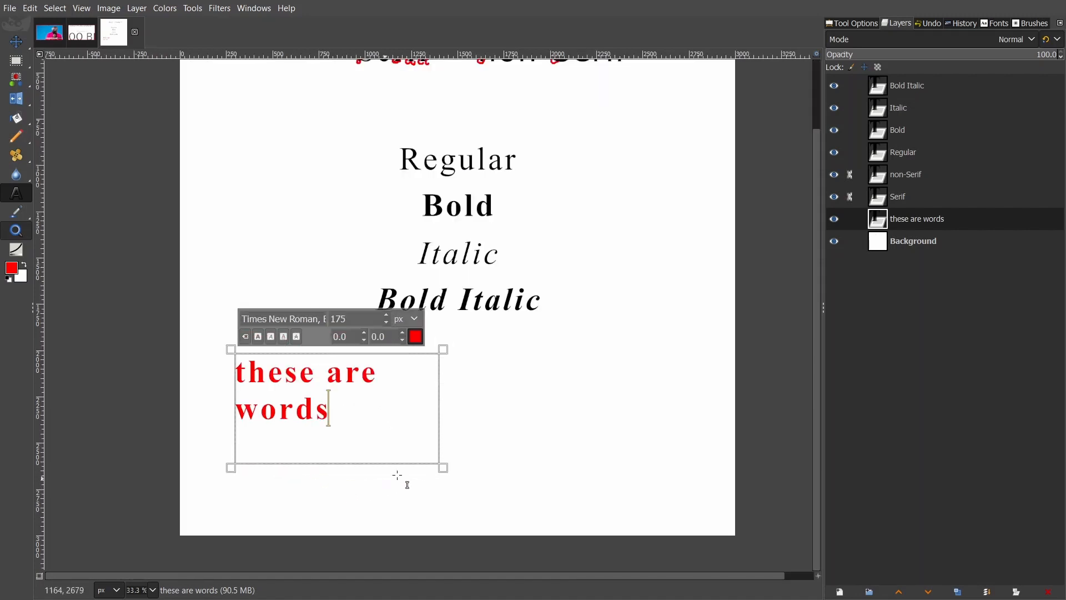
drag(442, 472, 332, 522)
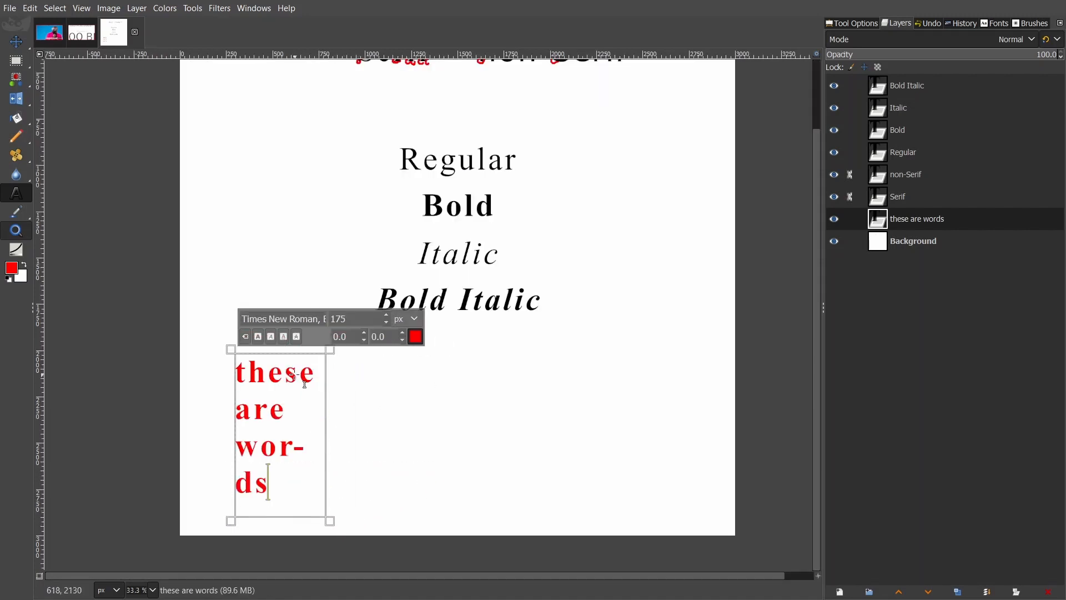
drag(288, 350, 279, 169)
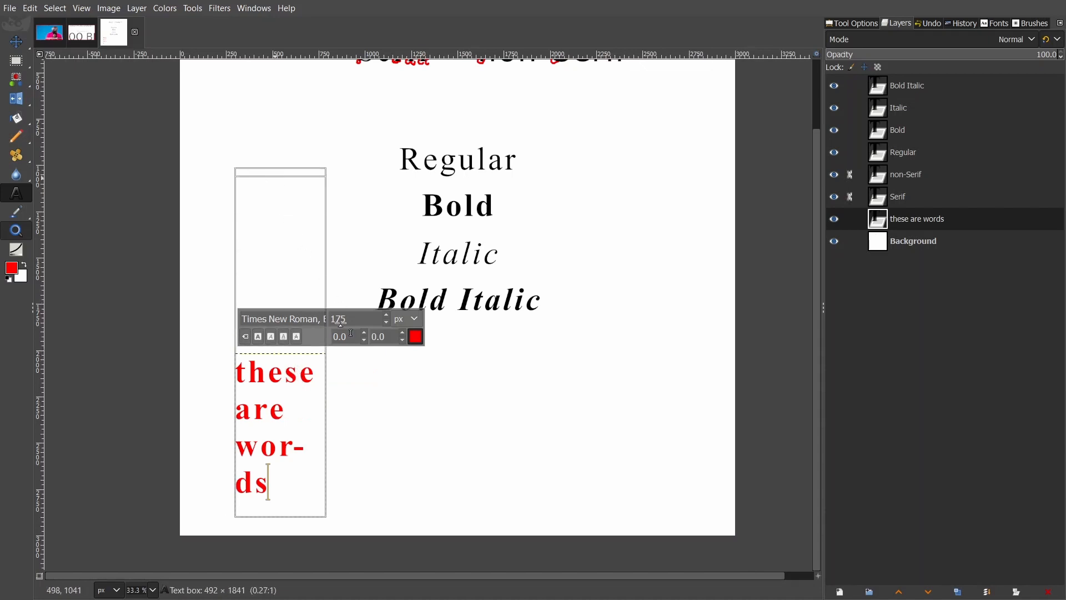
drag(338, 388, 299, 389)
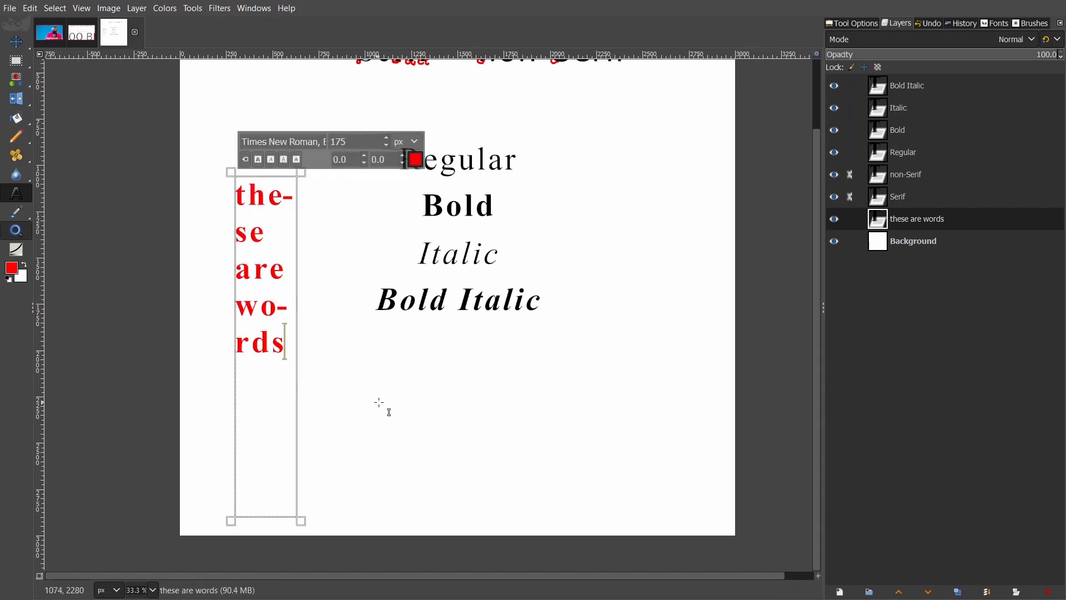
drag(295, 433, 763, 115)
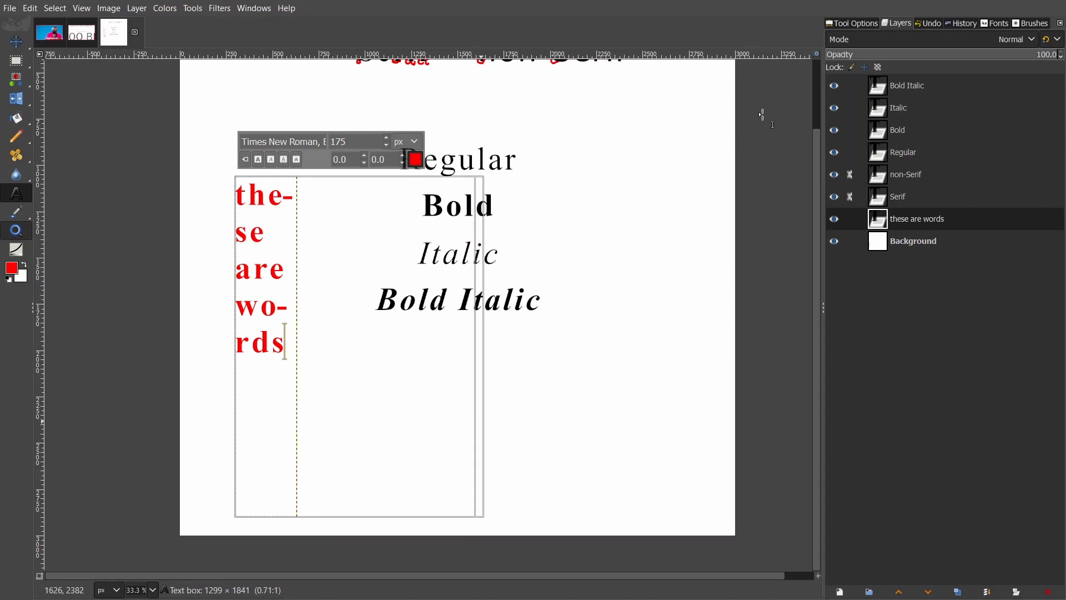
Shorten the "these are words" text box from above so its upper edge sits just below the Bold Italic sample
click(858, 23)
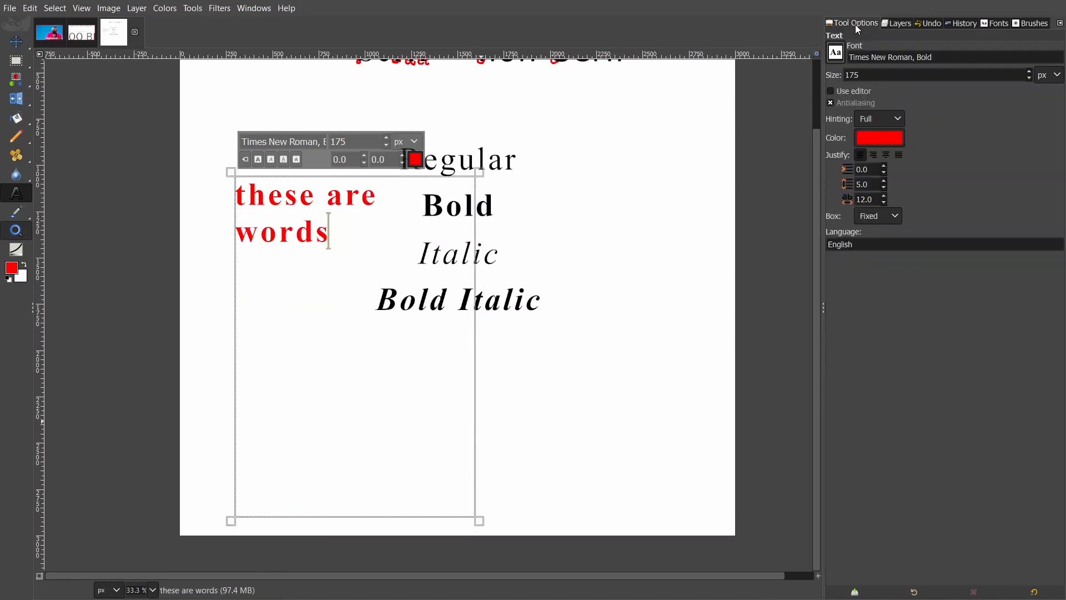
drag(427, 189, 419, 333)
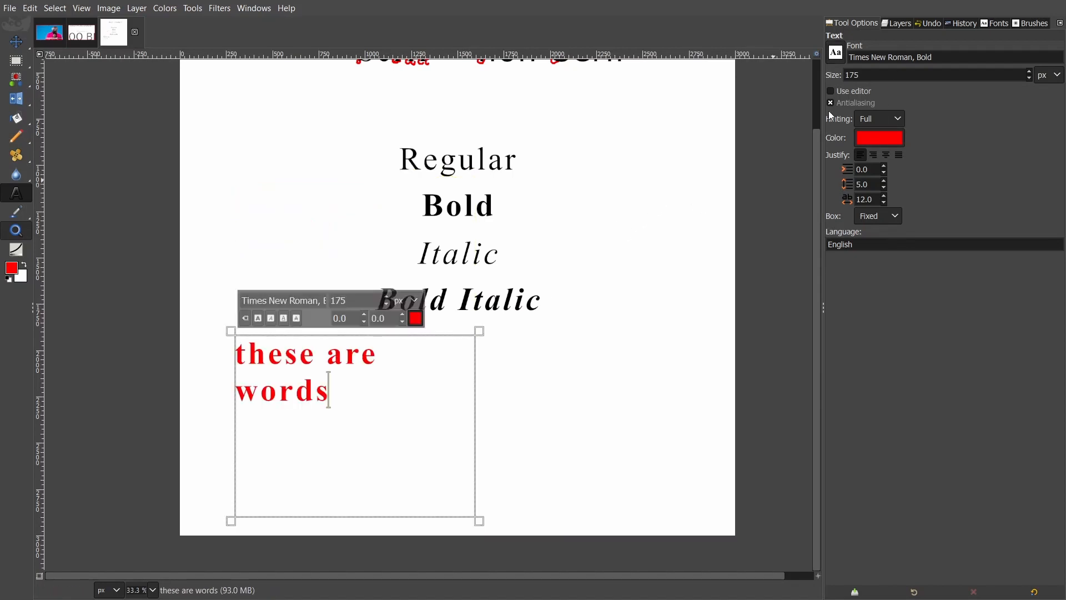
View the text box's words in the separate GIMP Text Editor, move that window lower, and close it
click(835, 93)
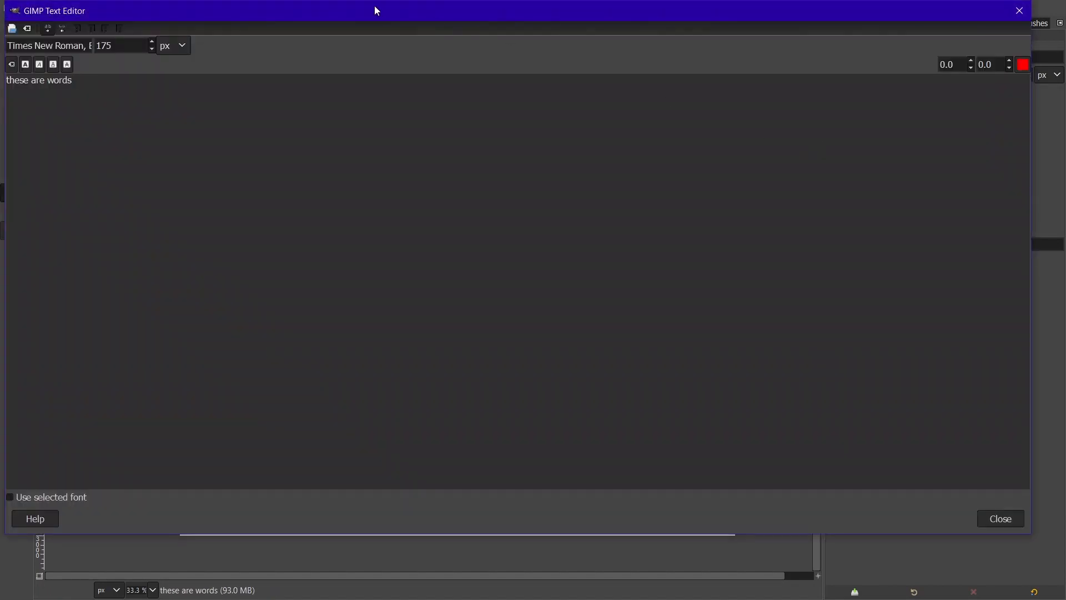
drag(376, 11, 388, 51)
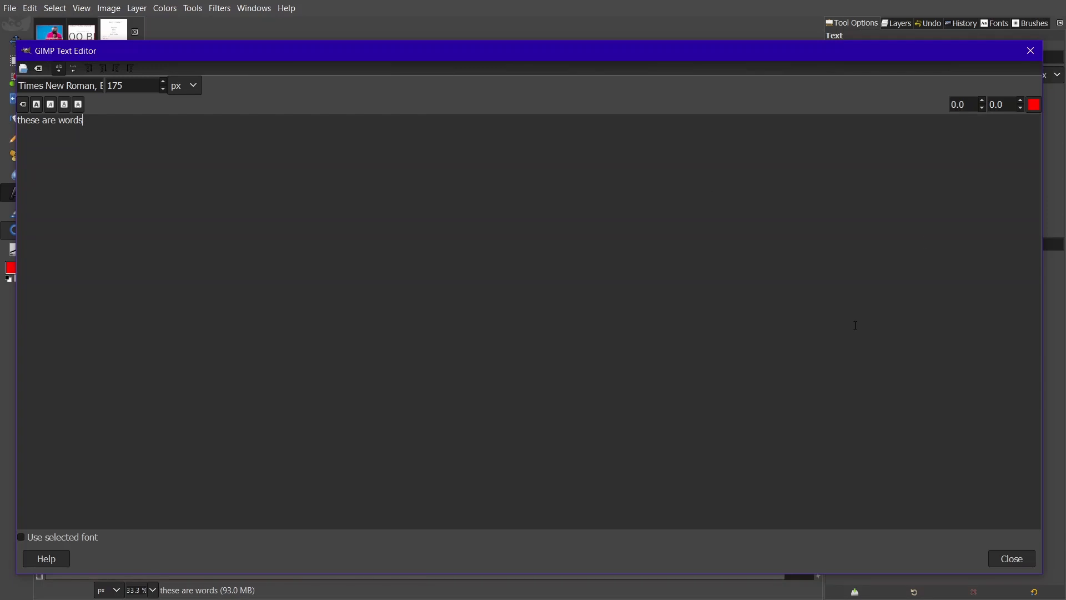
click(1030, 50)
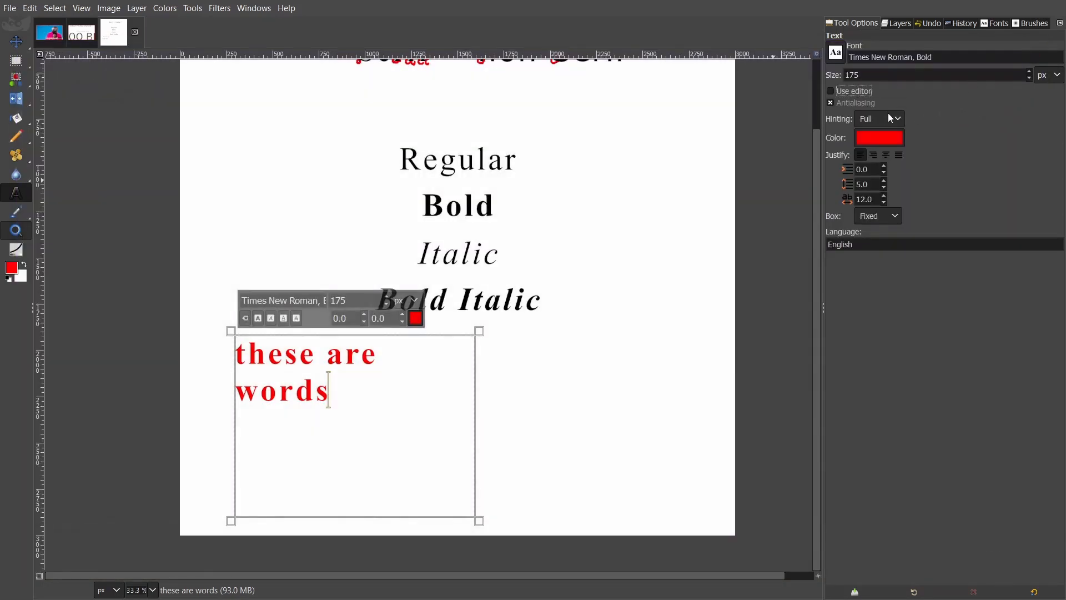
Try the text with antialiasing turned off and on again, and with hinting set to None before restoring Full
click(831, 103)
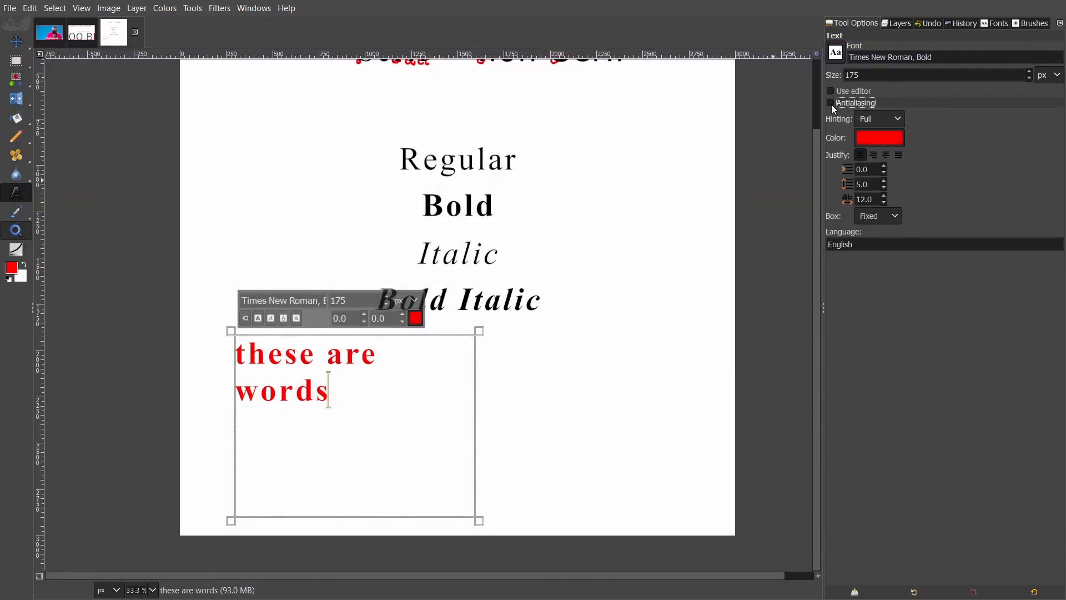
click(832, 103)
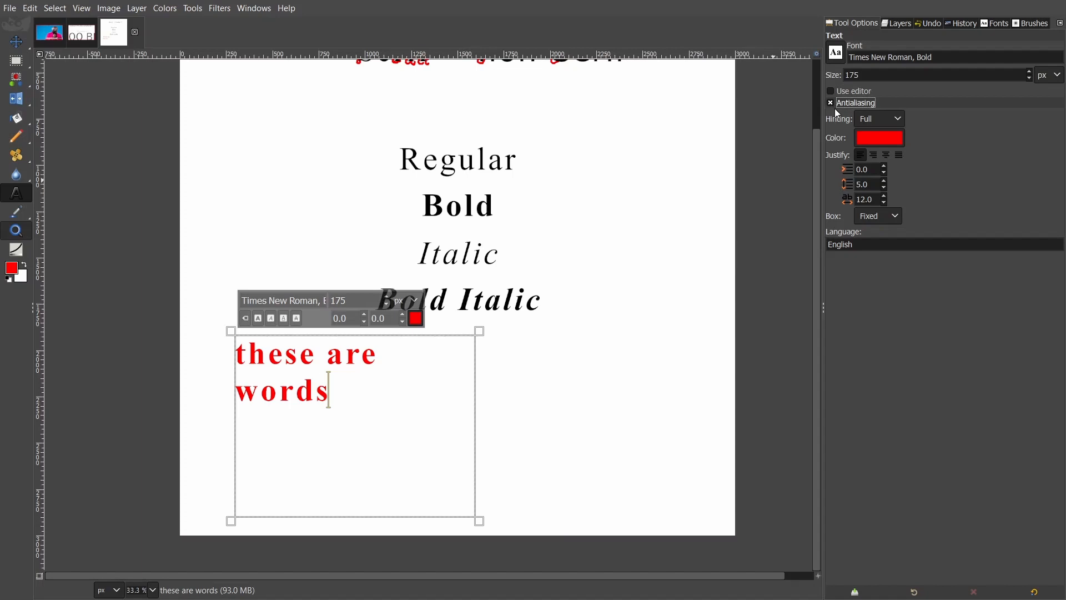
click(876, 121)
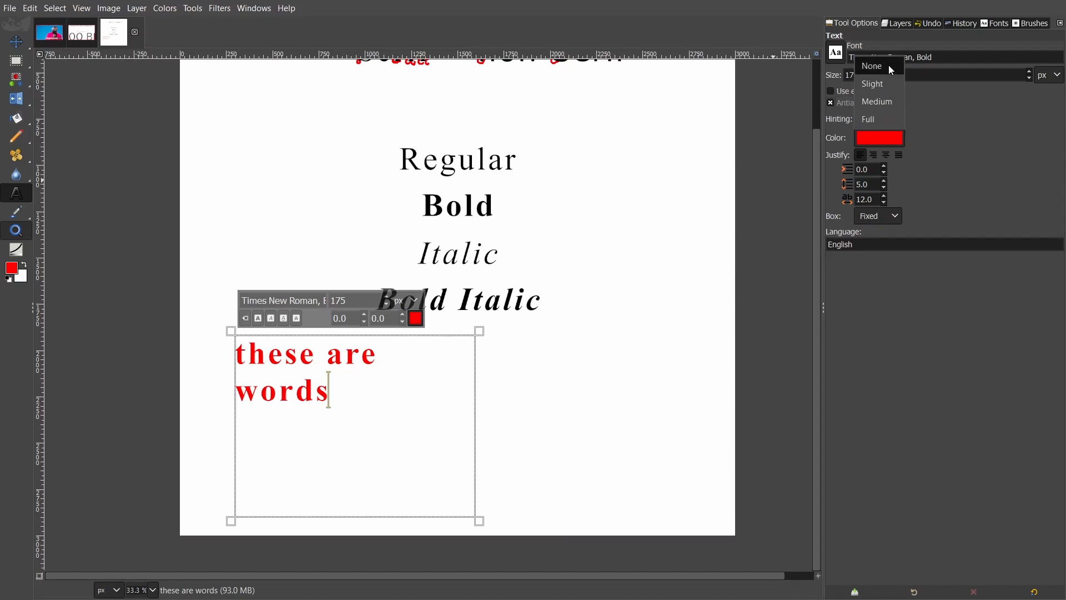
click(888, 65)
click(883, 121)
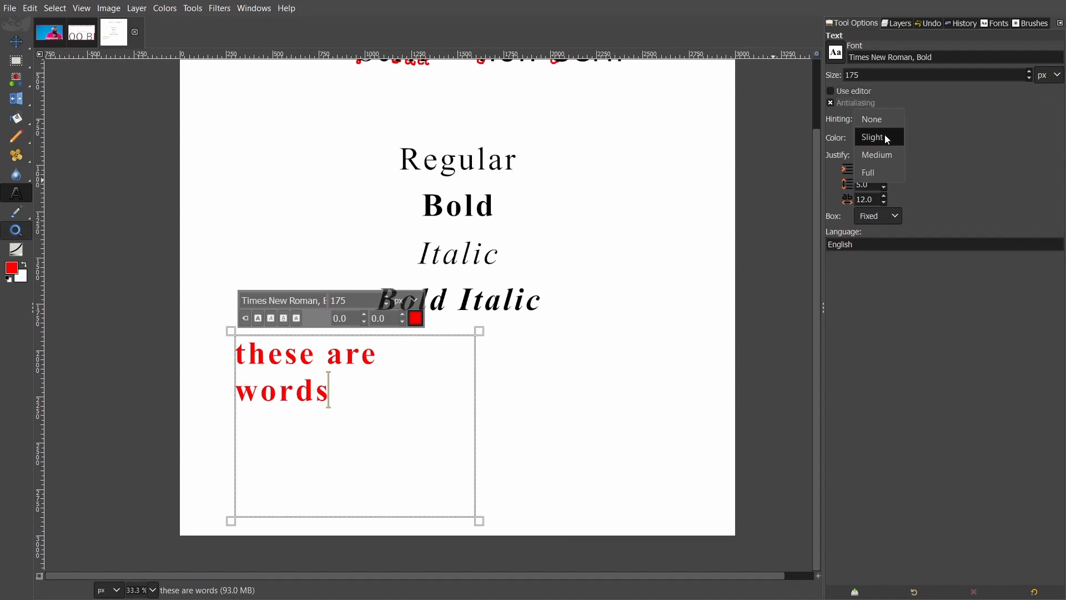
click(886, 172)
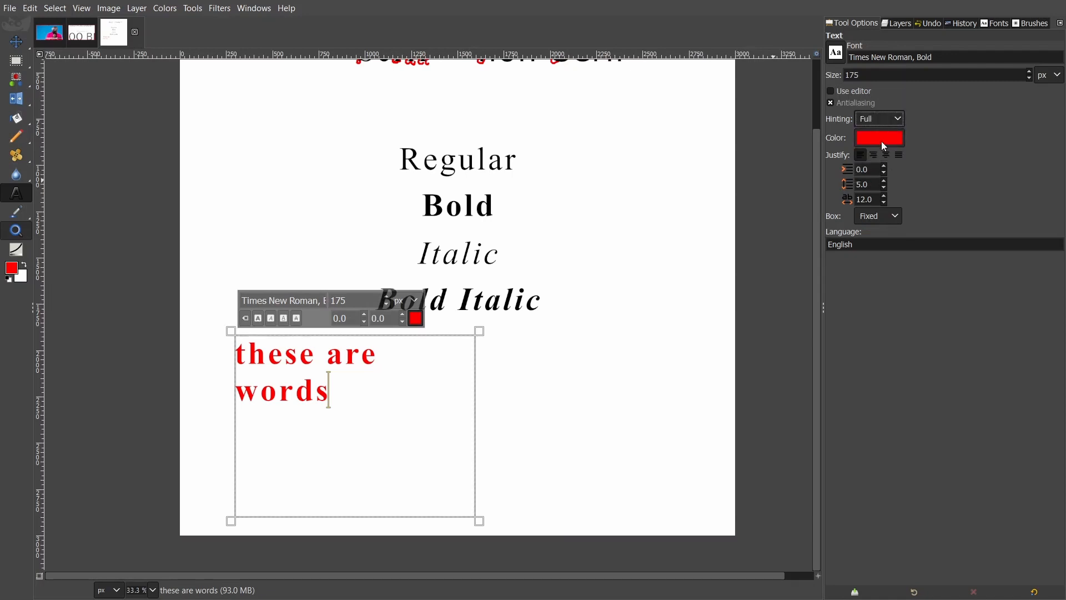
Try the muted red ce4c4c as the Text tool's color, then restore pure red ff0000 and accept it
click(882, 143)
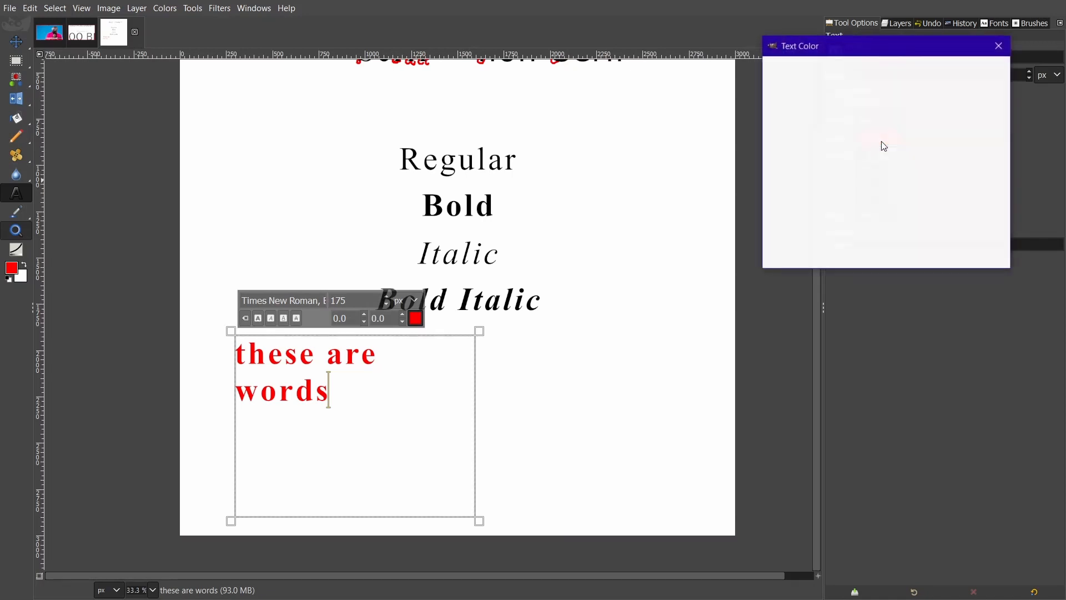
drag(886, 57, 856, 72)
mouse_move(791, 132)
mouse_down()
mouse_move(756, 171)
mouse_move(797, 120)
mouse_up()
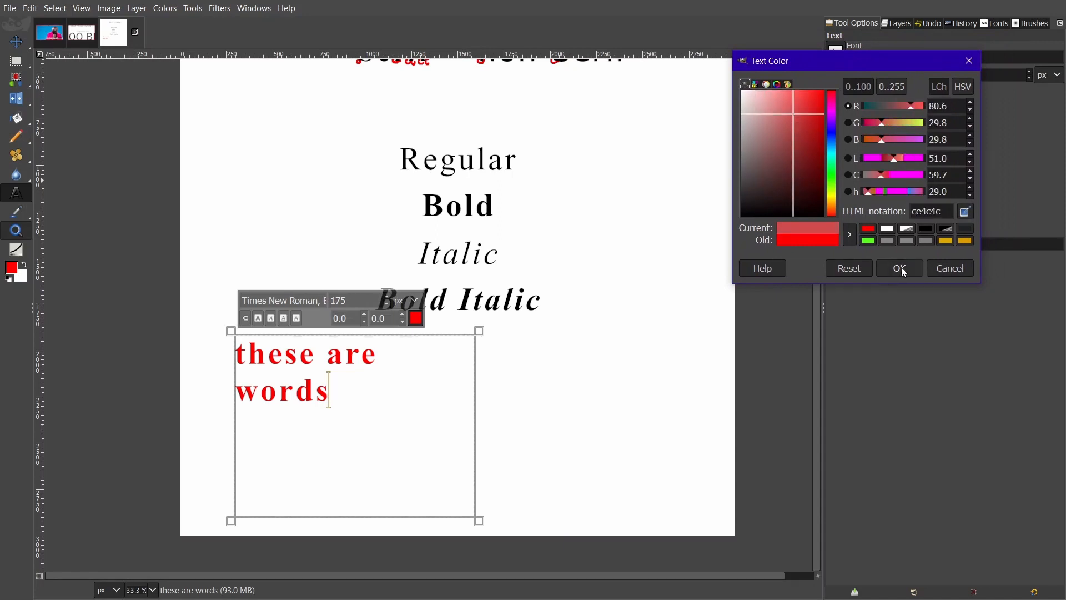
drag(812, 119, 838, 73)
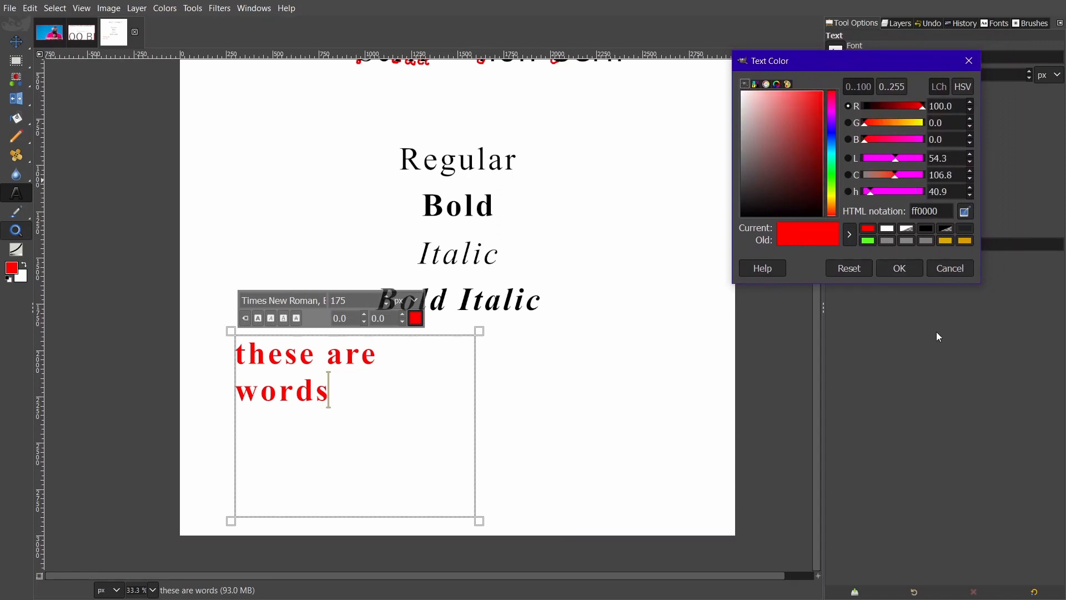
click(896, 266)
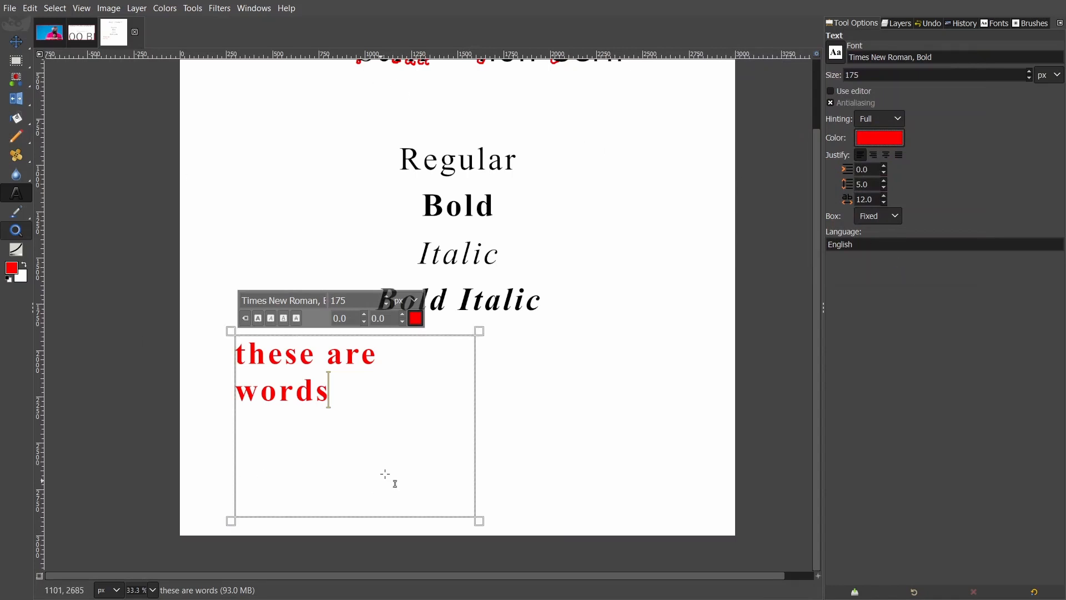
Try to recolor the text with the selected-text color setting while no characters are selected, choosing red and a darker shade
click(416, 319)
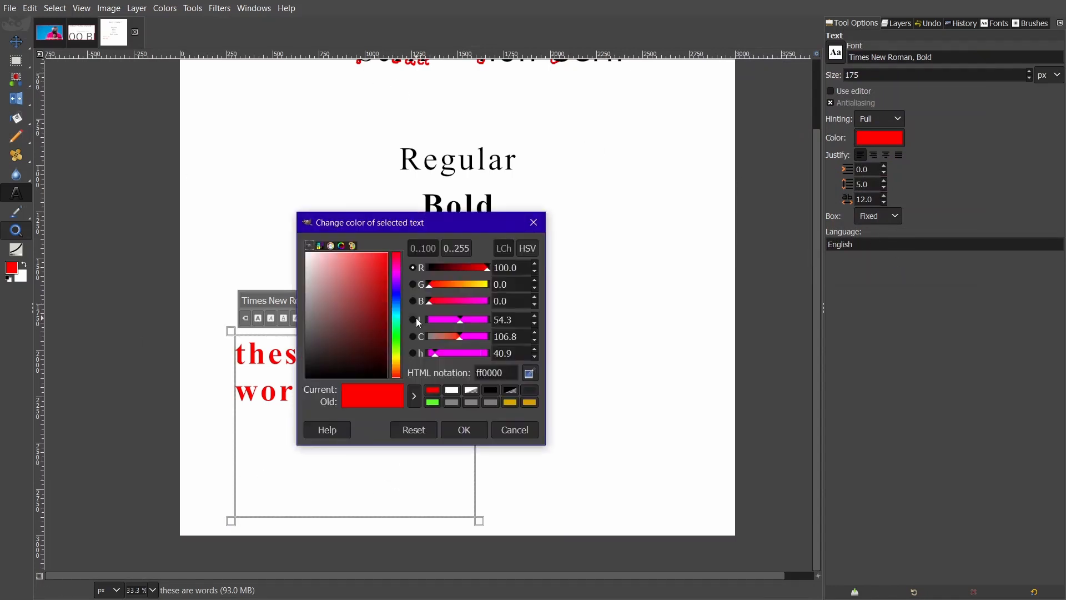
drag(372, 270, 390, 250)
click(472, 429)
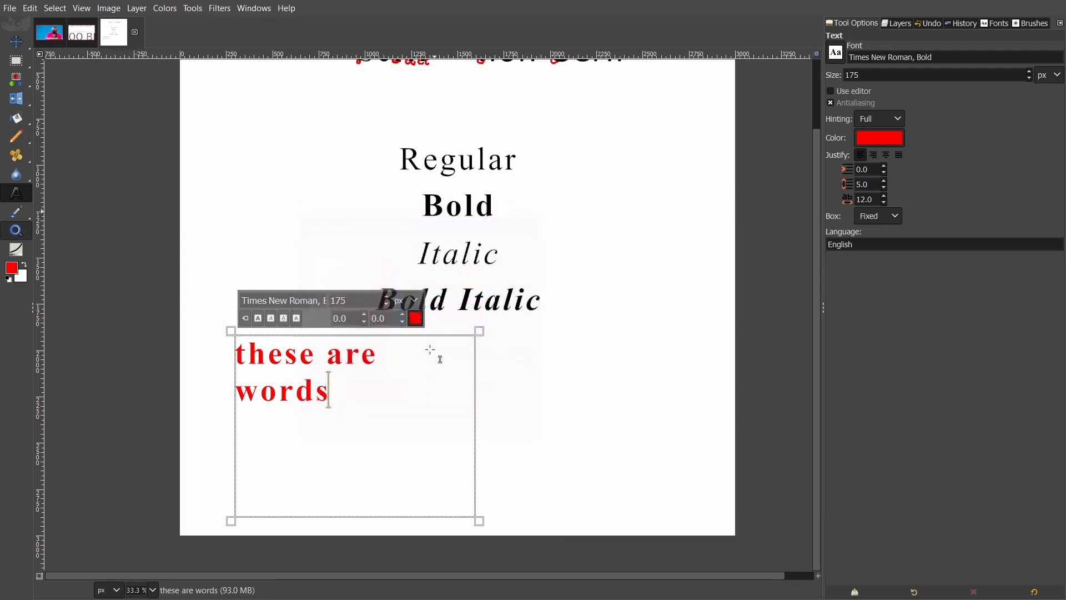
click(416, 321)
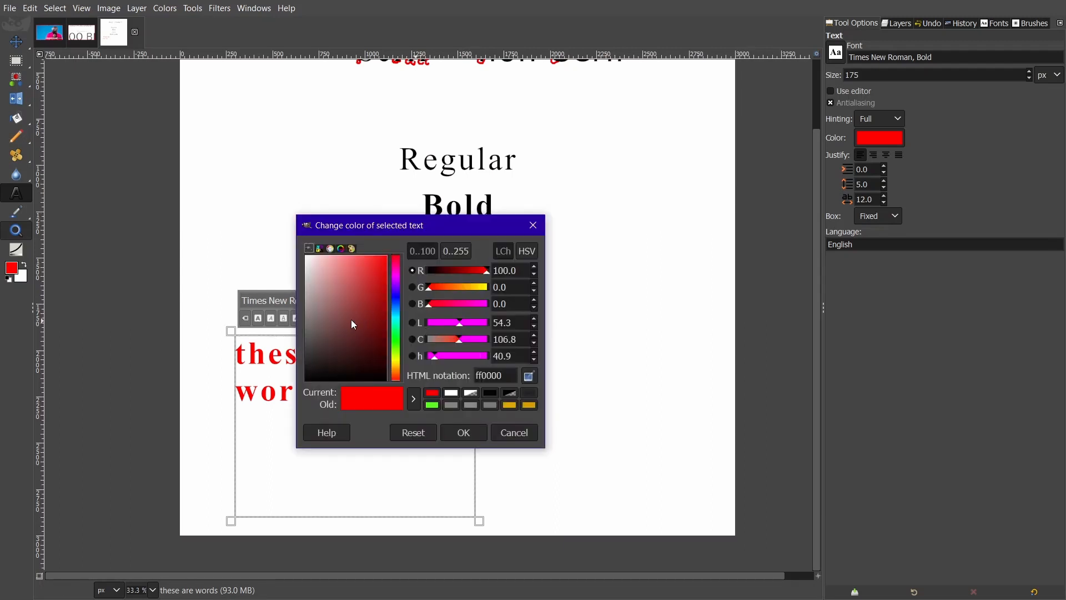
click(368, 298)
click(464, 432)
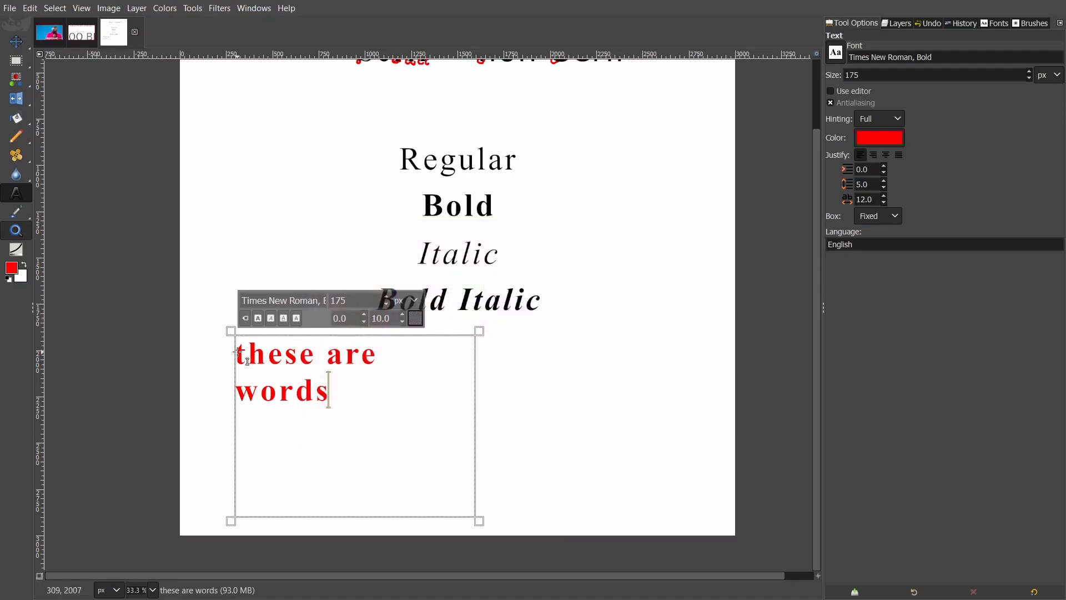
Select all the characters of "these are words" and color them blue (0010ff)
drag(239, 353, 355, 405)
click(353, 405)
drag(240, 351, 344, 408)
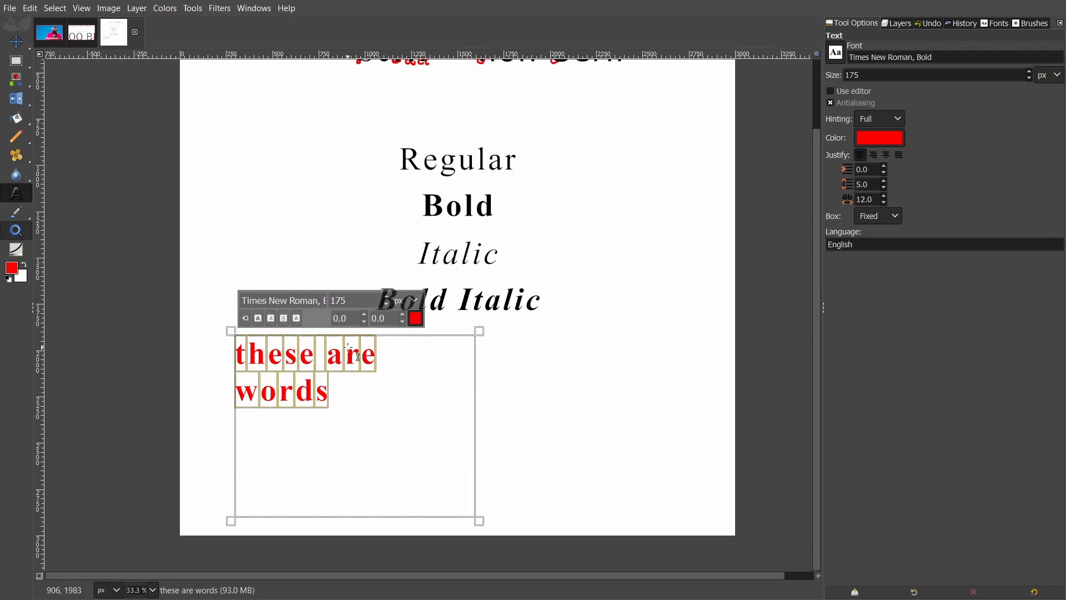
click(415, 318)
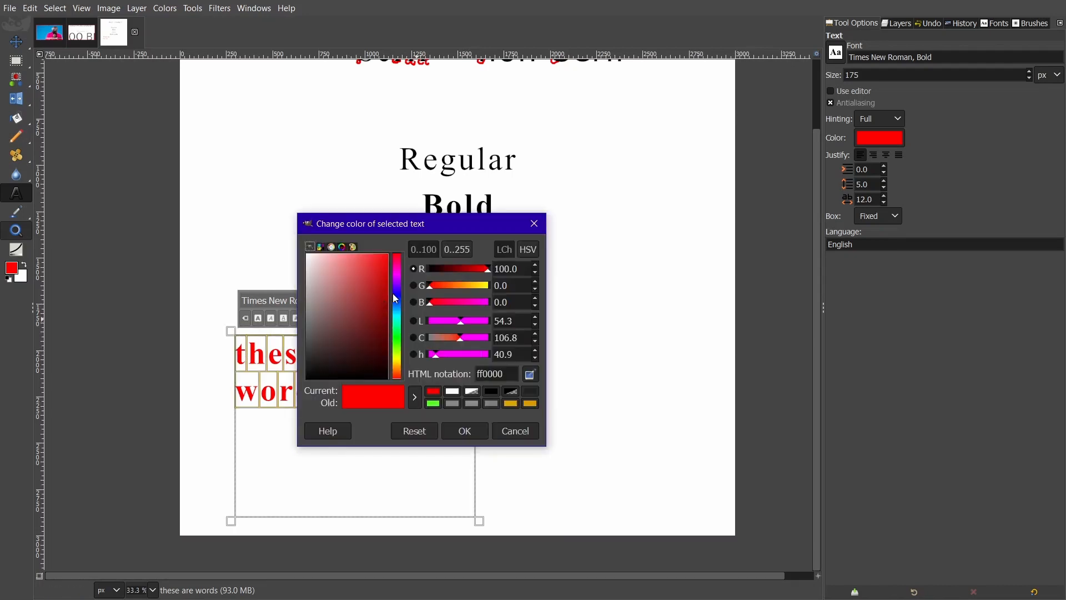
click(396, 299)
click(466, 431)
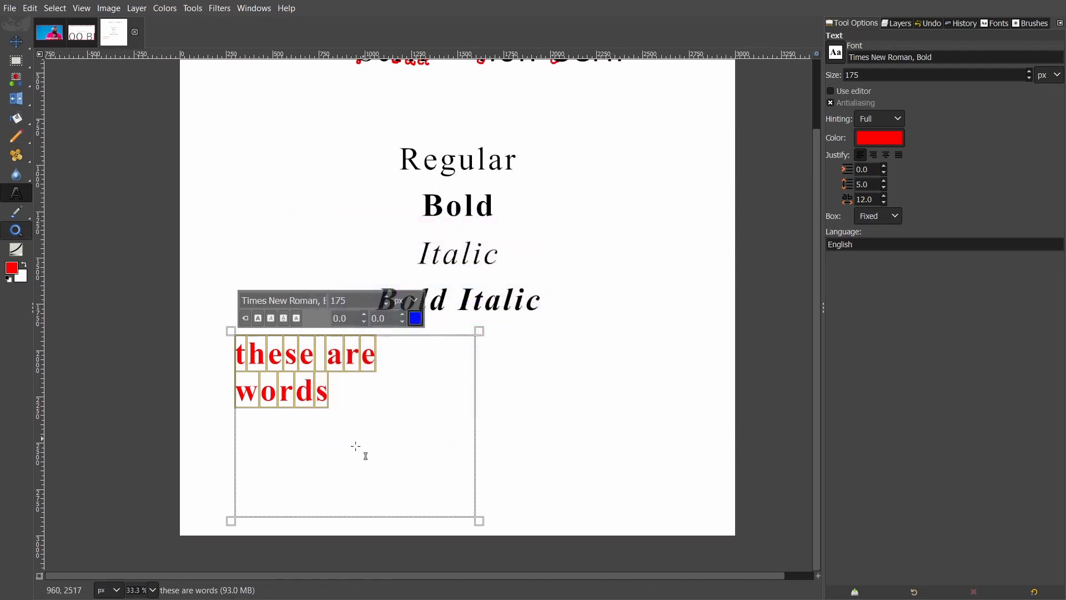
click(355, 387)
Select only the word "are" and color it bright green
drag(327, 357, 386, 361)
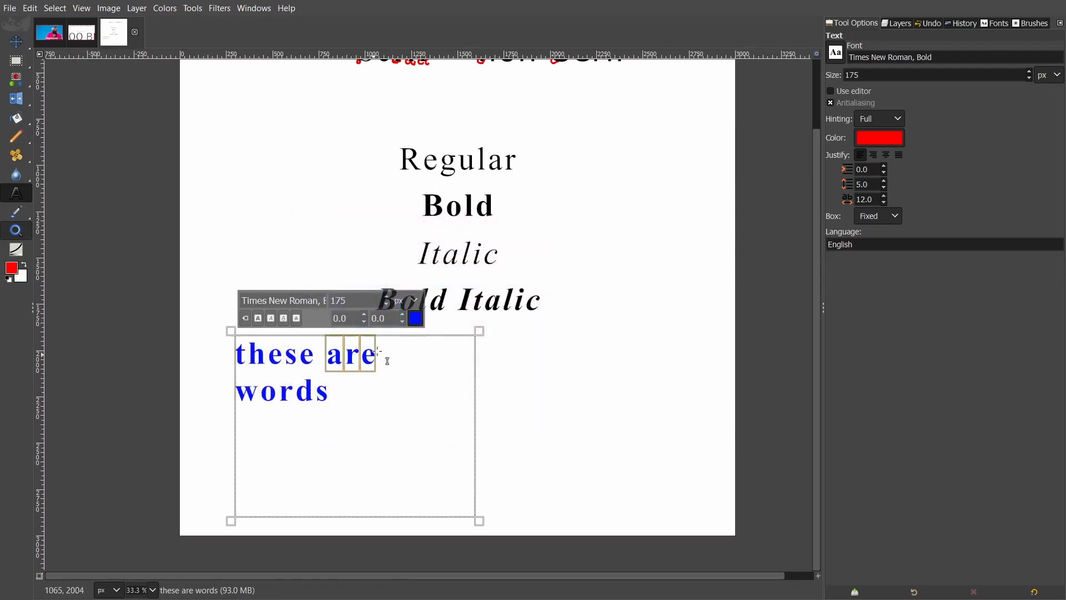
click(416, 319)
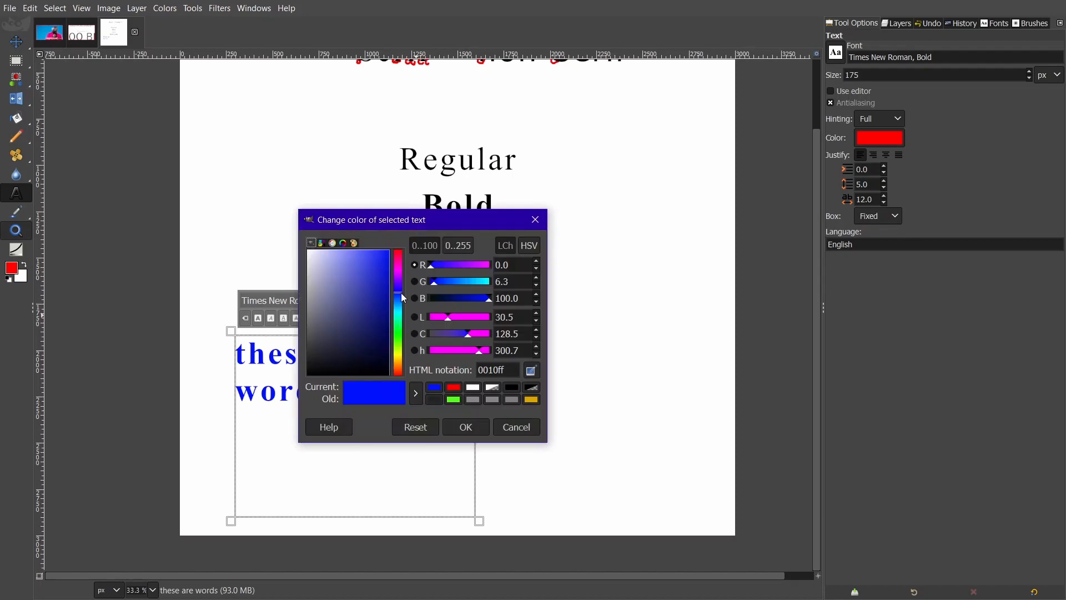
drag(402, 295, 400, 337)
click(455, 424)
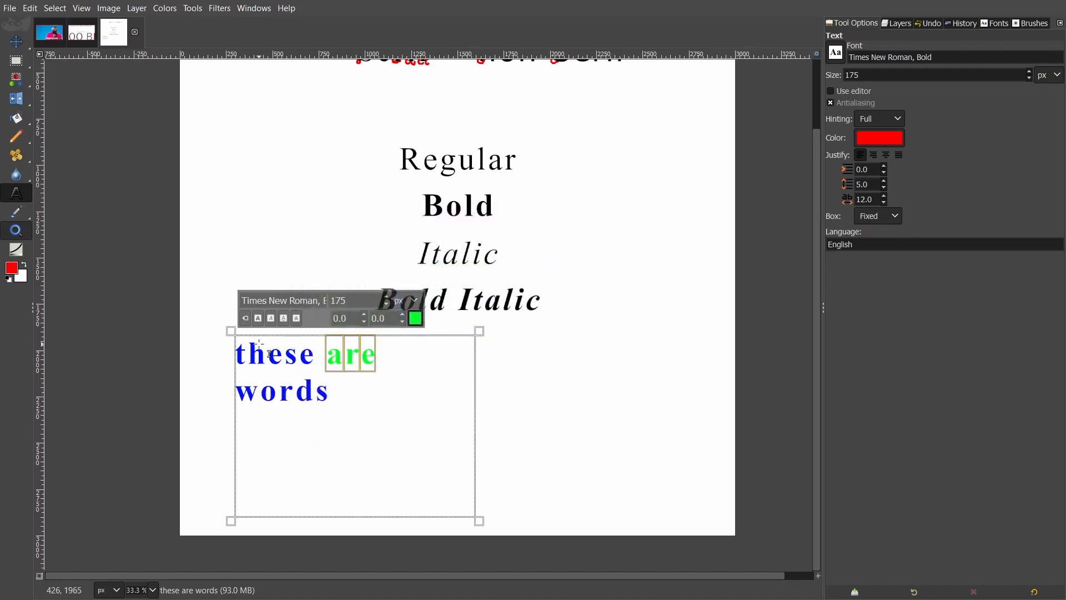
click(360, 355)
Select only the word "words" and color it magenta (f700ff)
drag(237, 396, 339, 400)
click(416, 318)
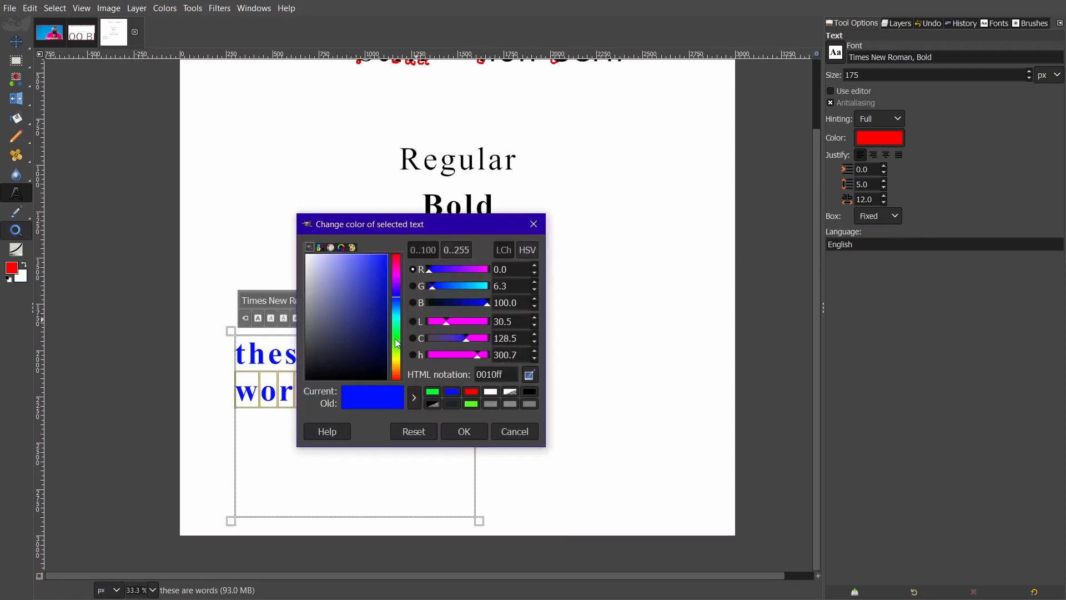
click(397, 275)
click(464, 433)
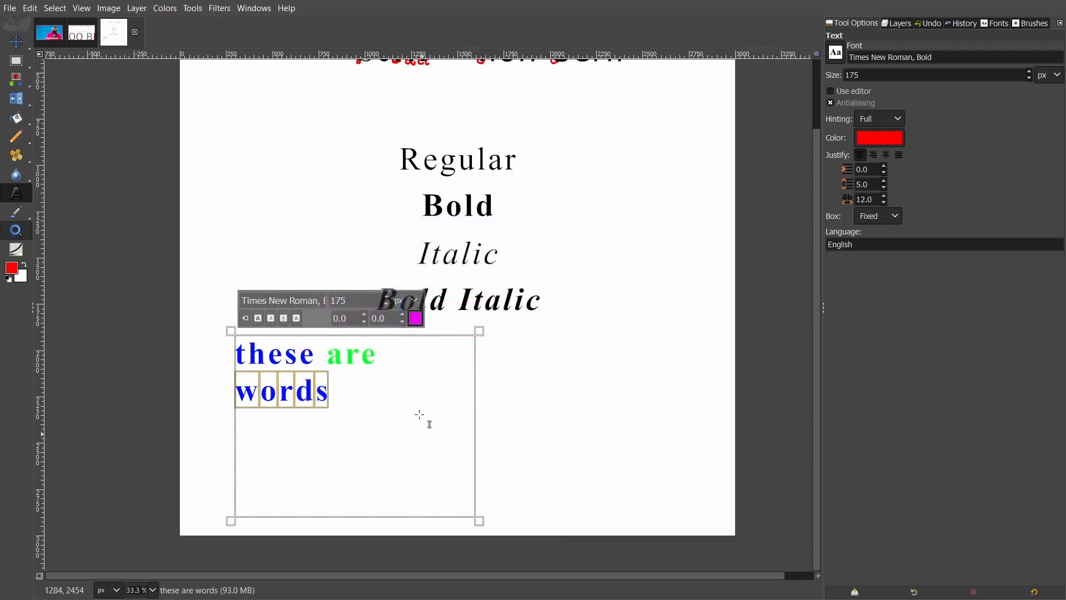
click(386, 412)
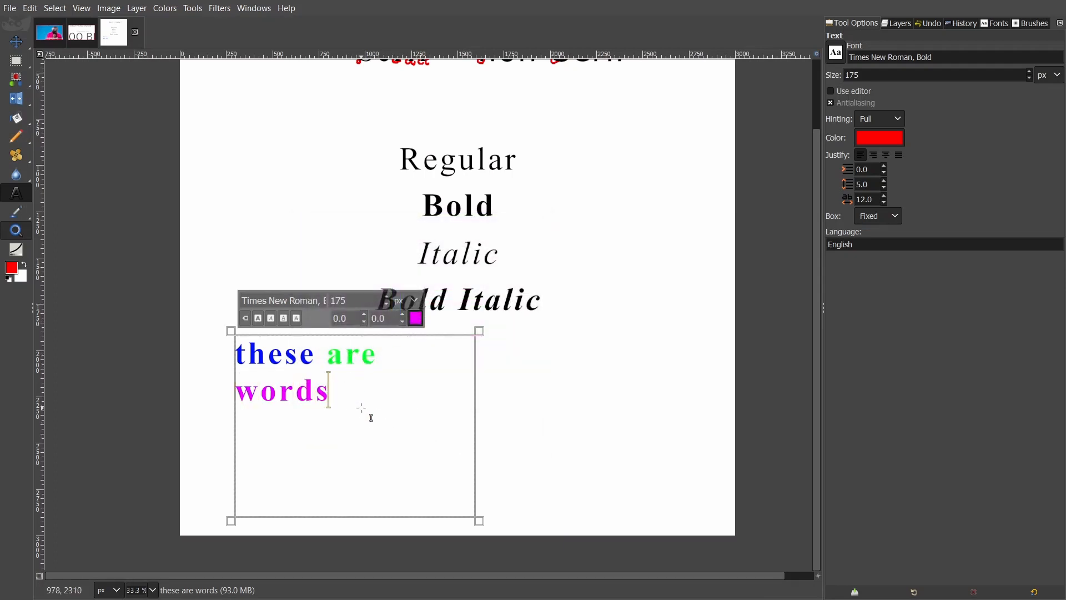
Widen the text box so its words fit on one line, and switch it to Dynamic so it hugs the text
key(ctrl+a)
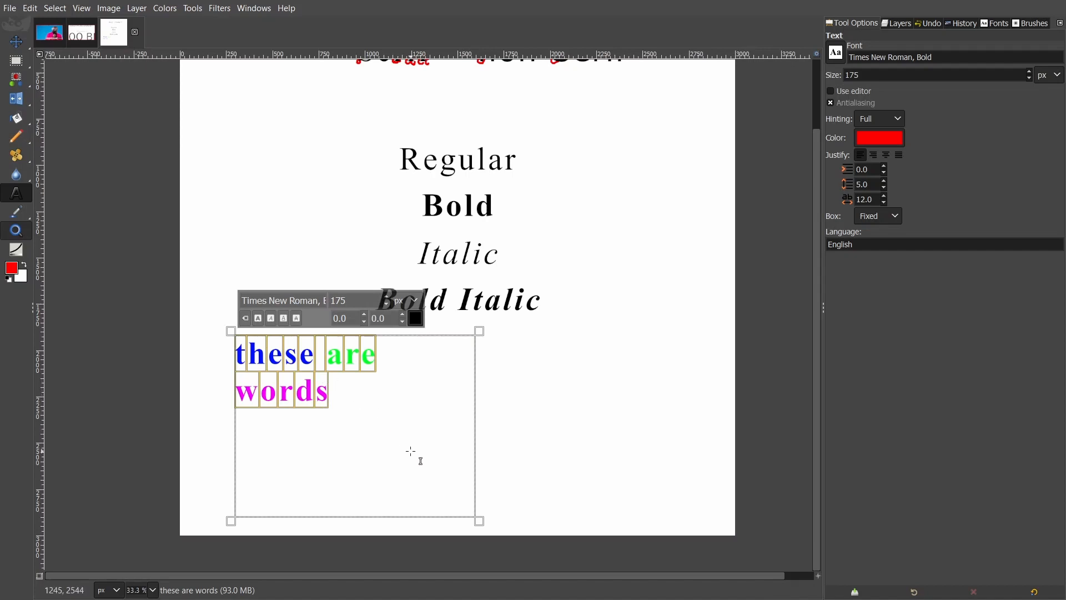
click(411, 443)
drag(479, 520, 639, 447)
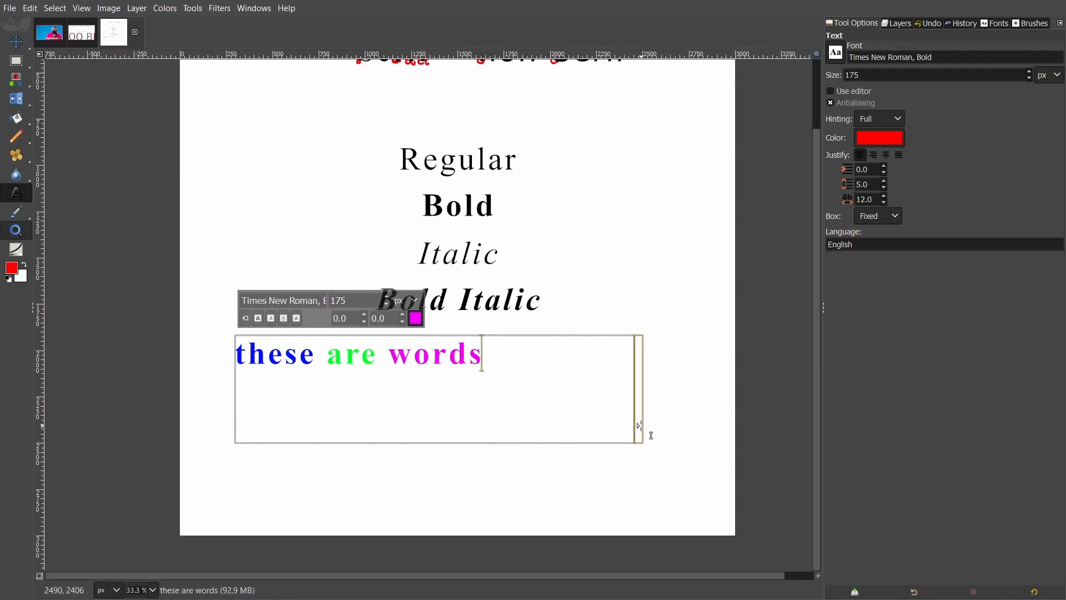
click(642, 439)
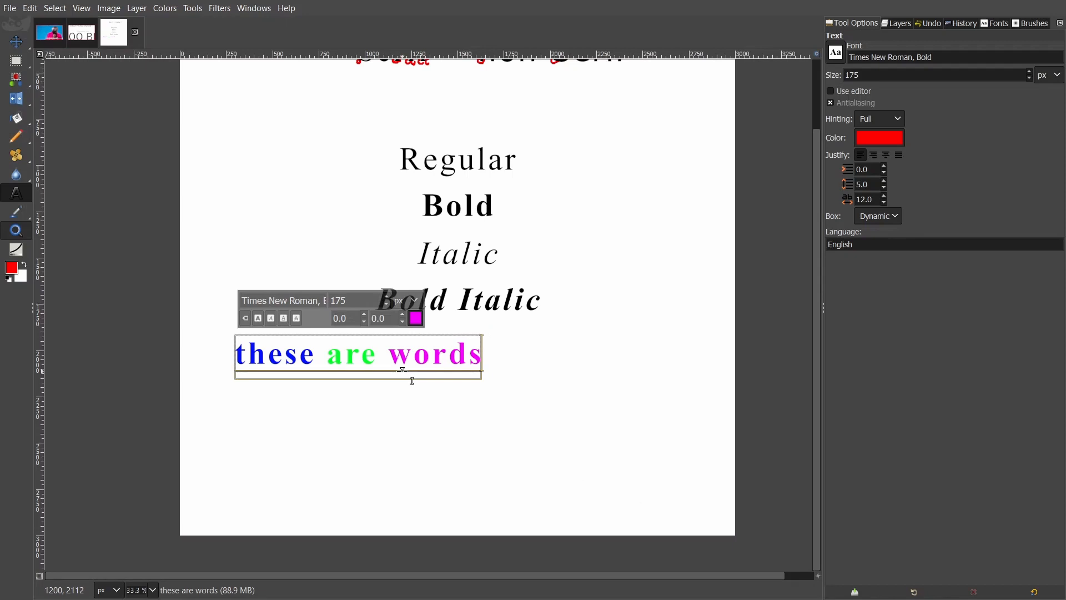
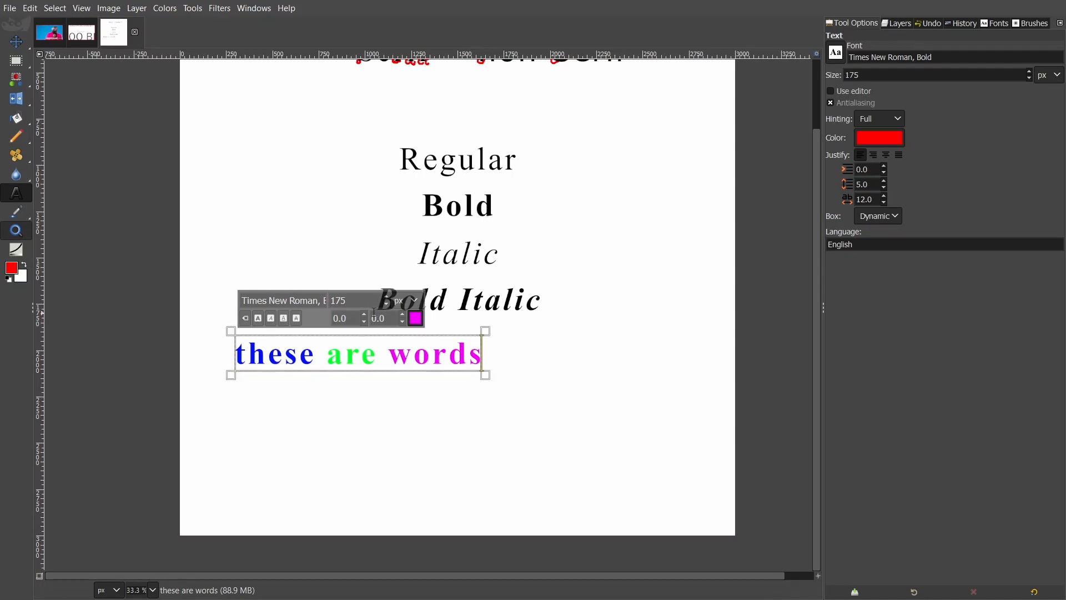
Check the color chosen for the selected characters and the Text tool's own color, keeping both unchanged
click(416, 318)
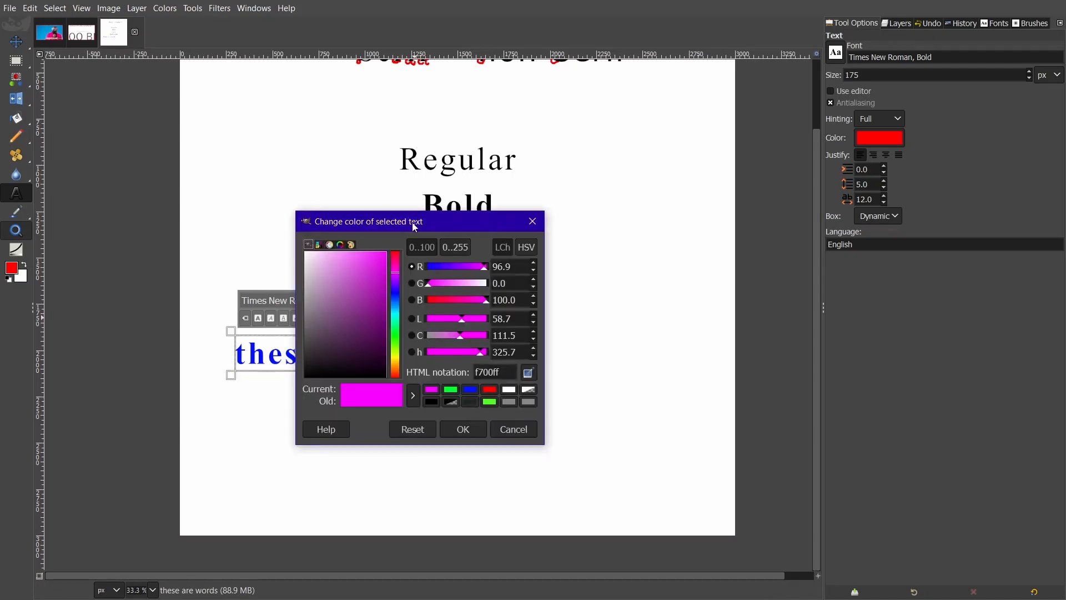
drag(414, 226, 624, 229)
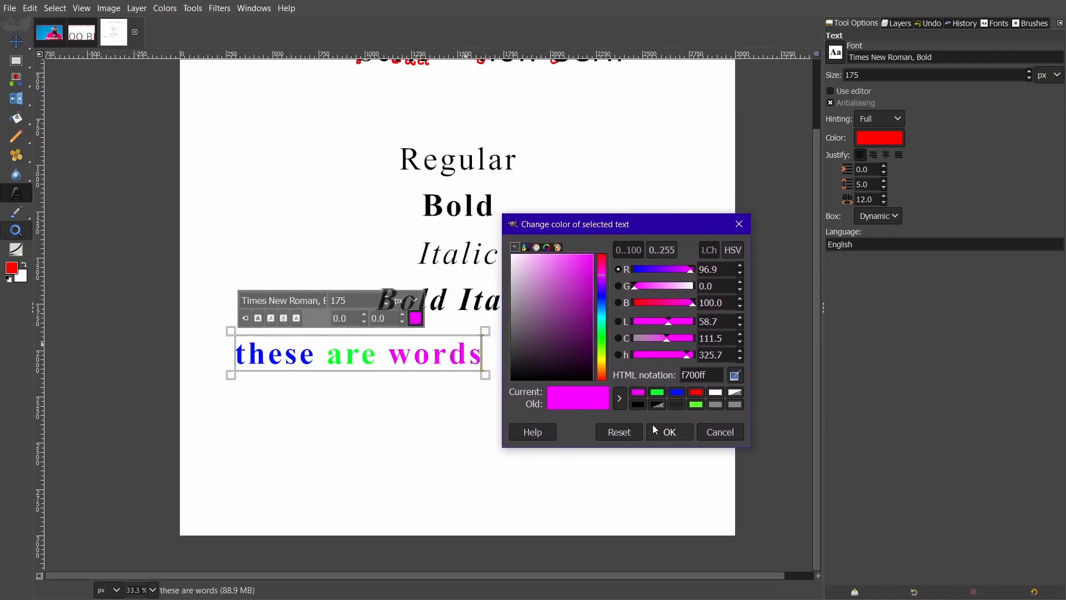
click(674, 432)
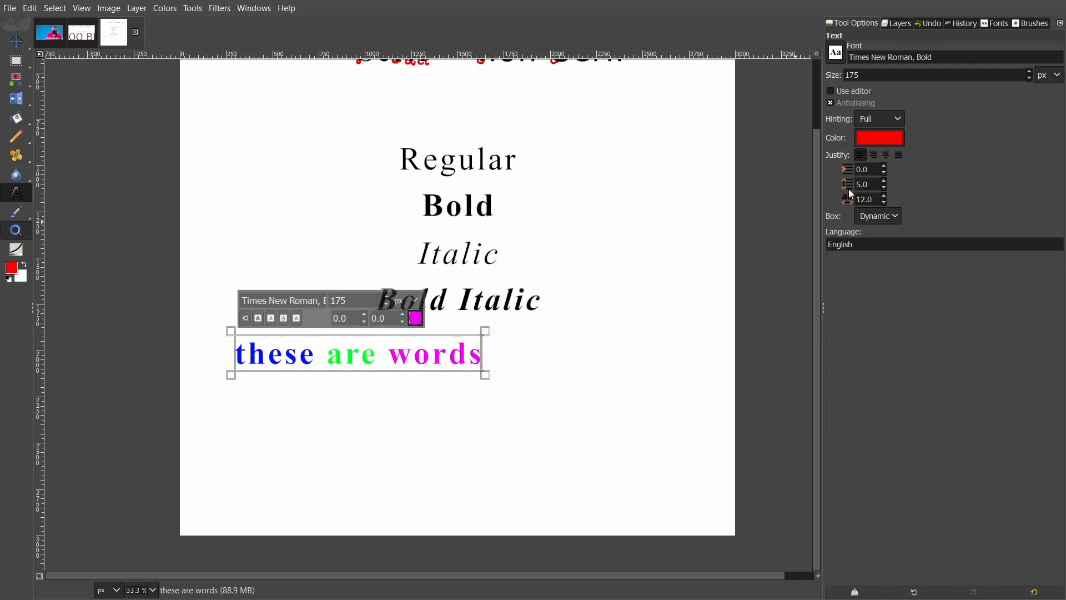
click(891, 139)
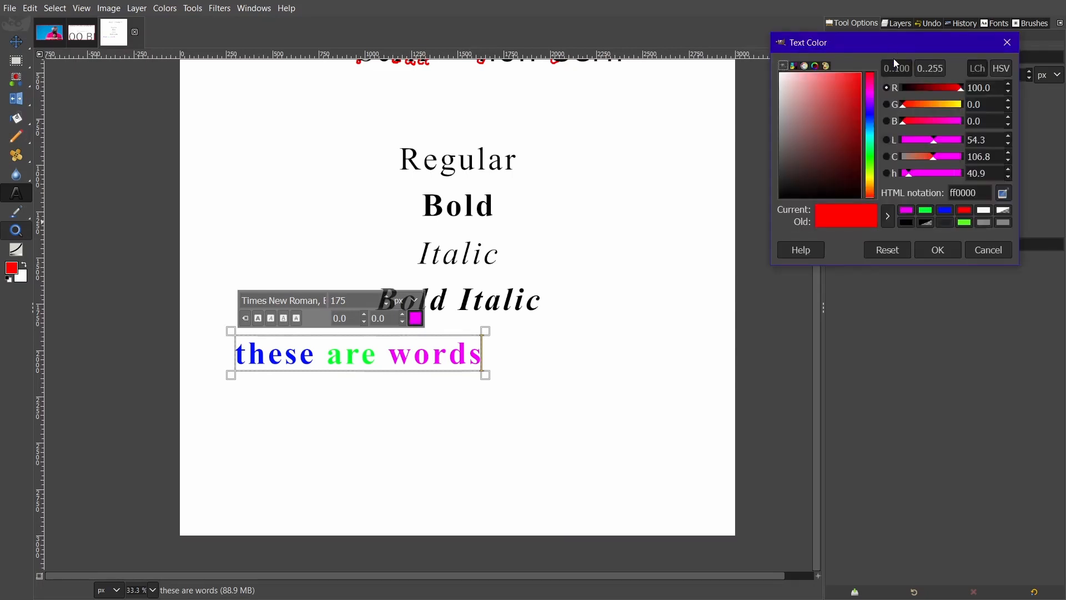
click(939, 250)
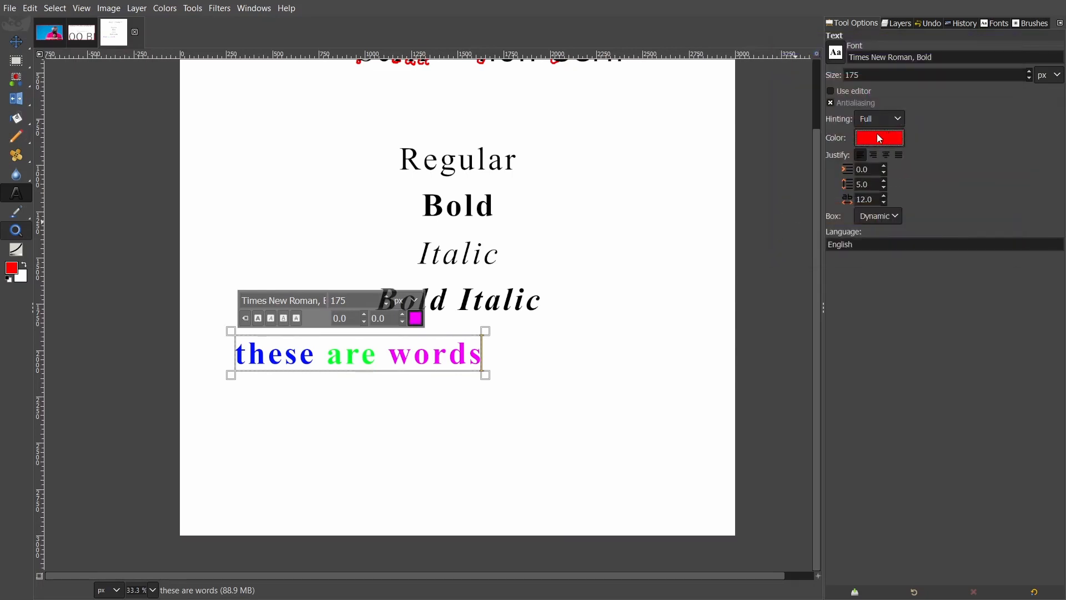
Draw a new text box below "these are words" and enter "more text" in it
drag(282, 410, 614, 485)
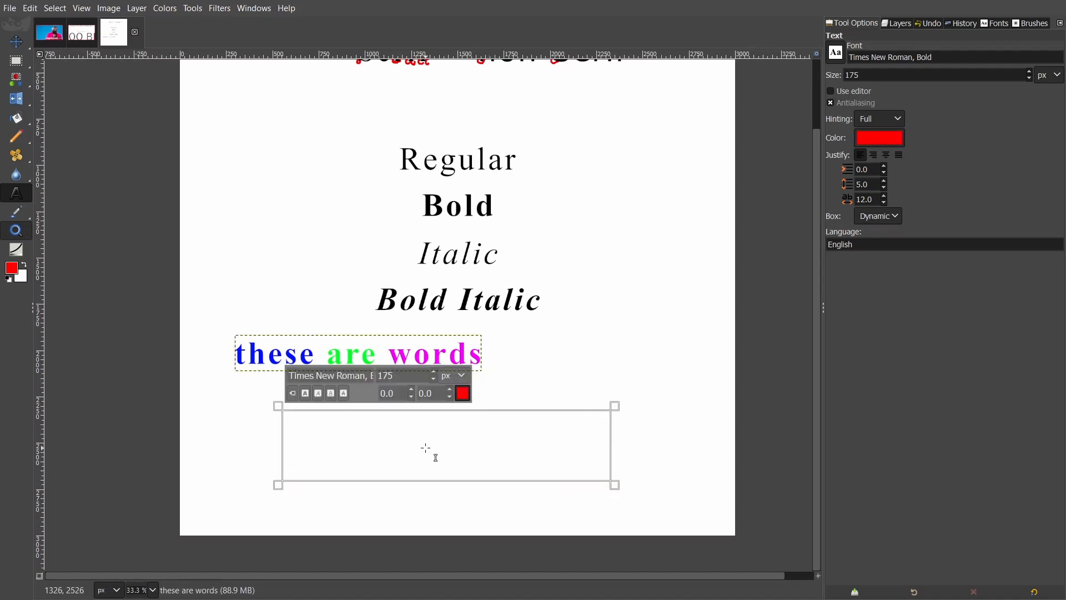
text(t)
key(BackSpace)
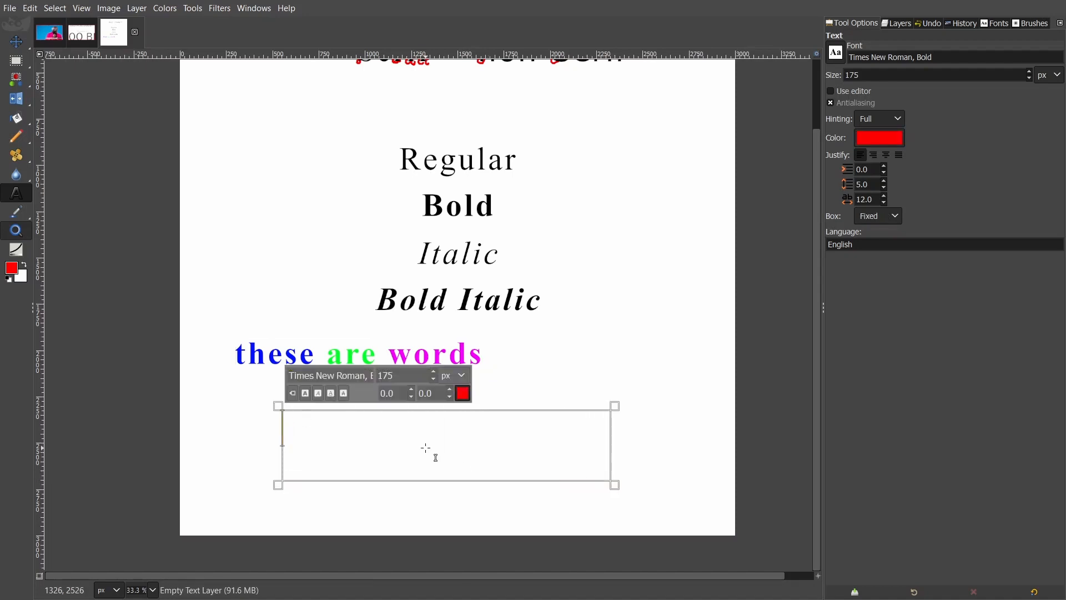
text(more text)
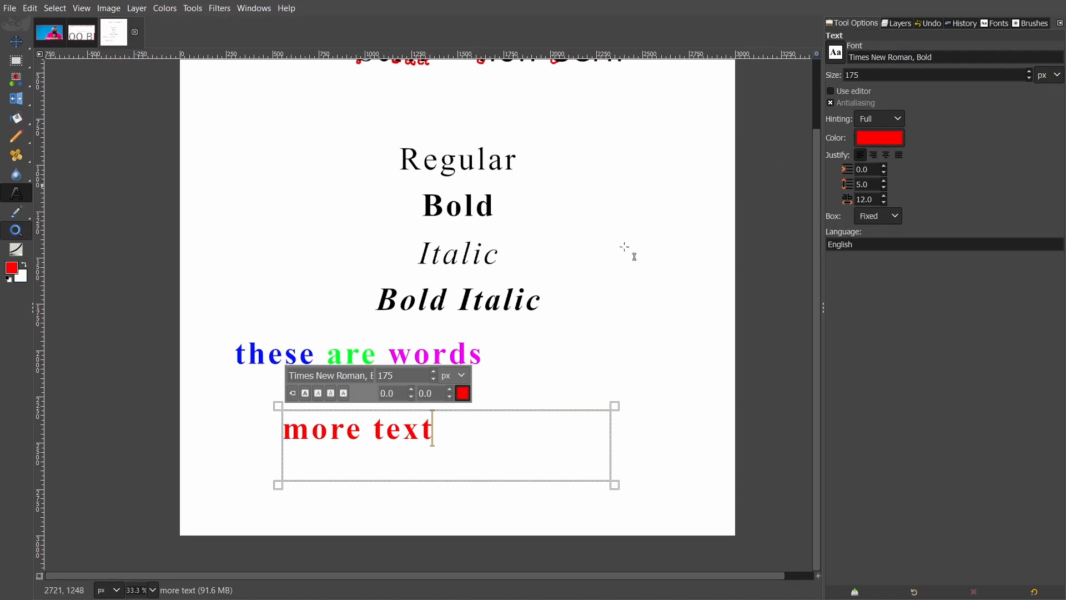
Leave the "more text" box, reset the foreground color to black, and set the Text tool's color to red
click(617, 487)
click(572, 443)
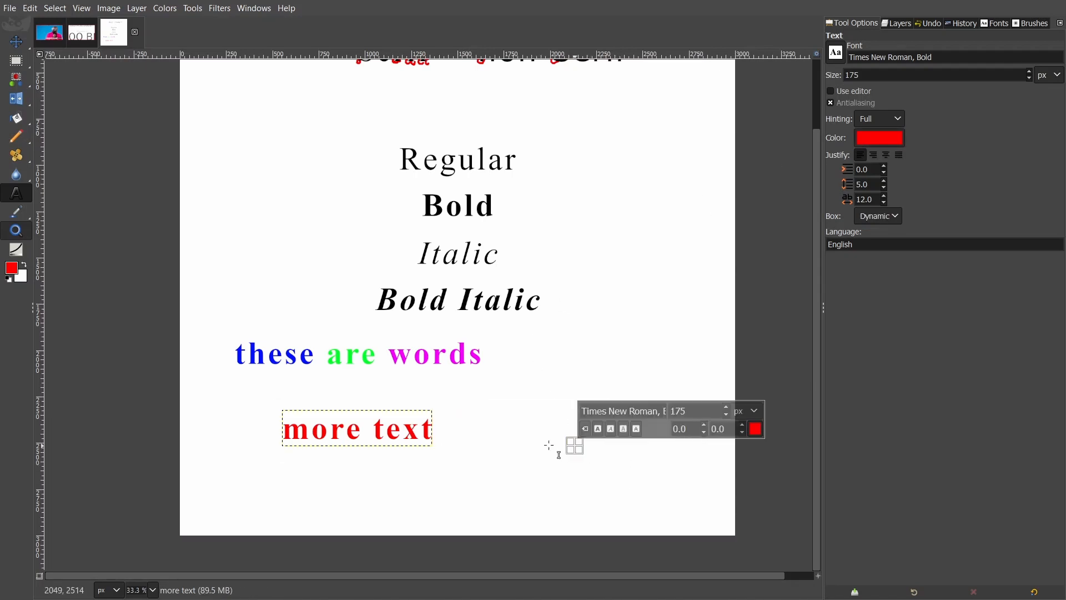
click(507, 412)
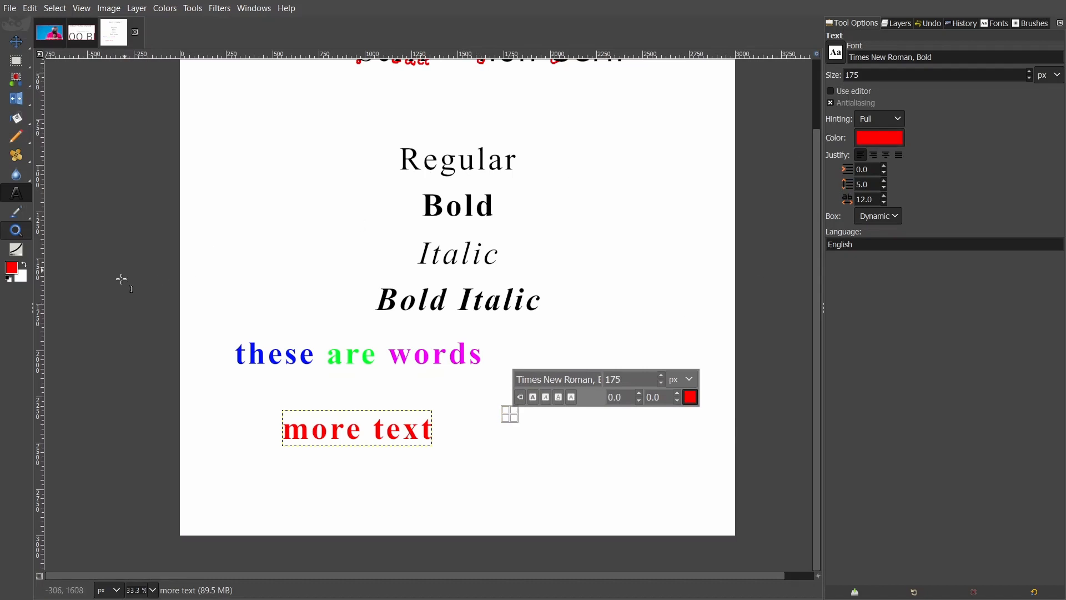
click(10, 281)
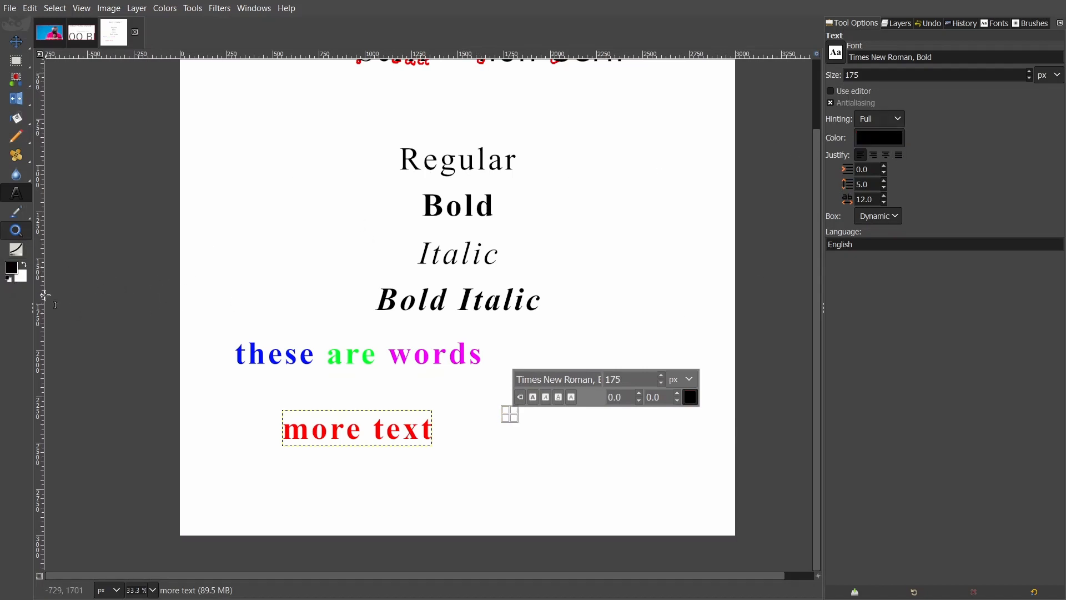
click(888, 143)
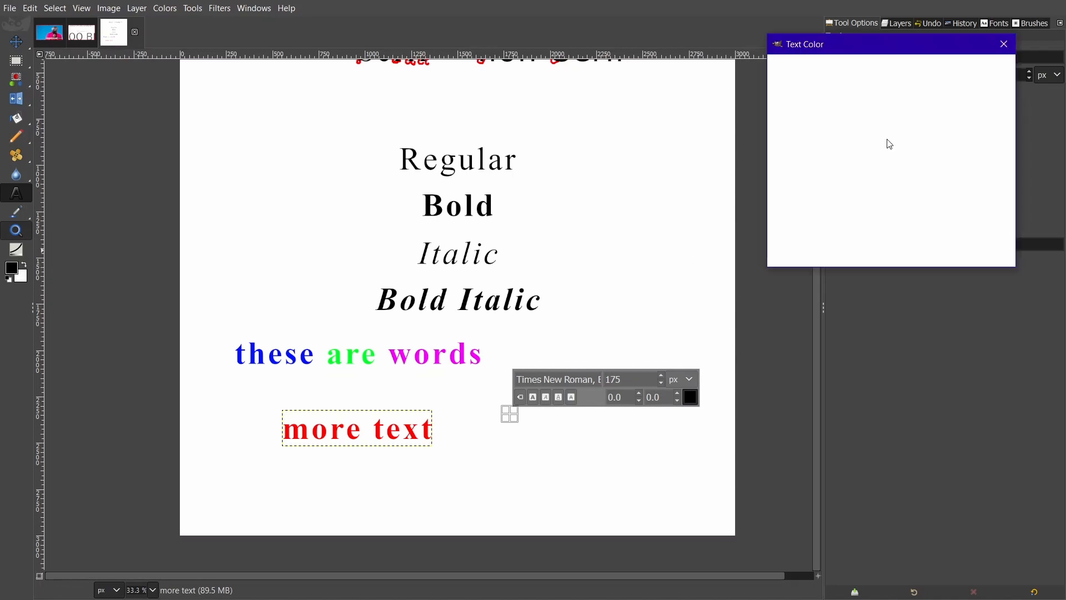
click(819, 138)
click(924, 251)
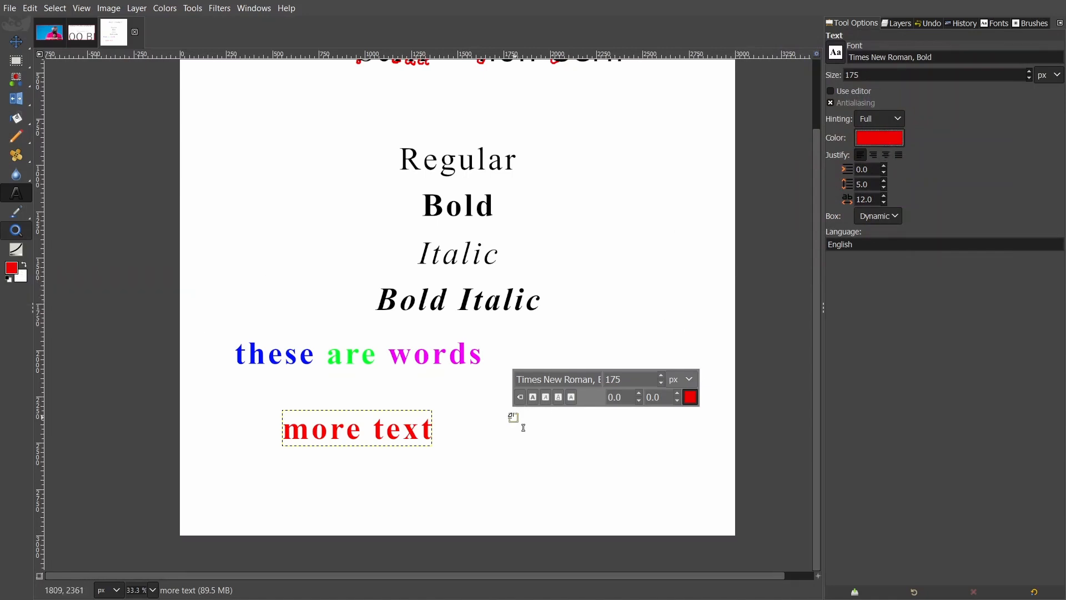
drag(509, 414, 688, 481)
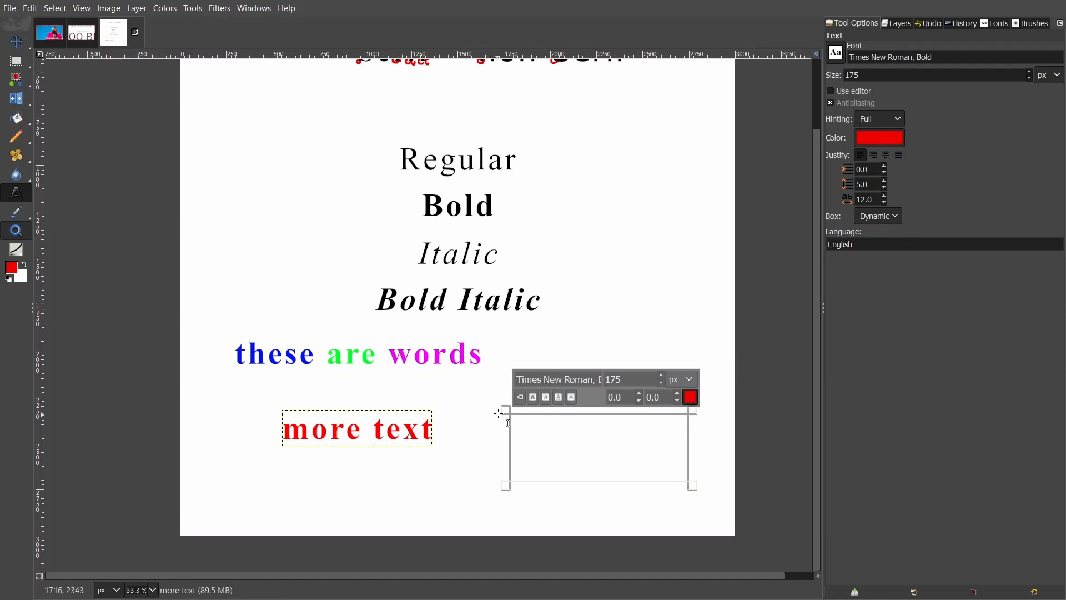
drag(505, 415, 472, 387)
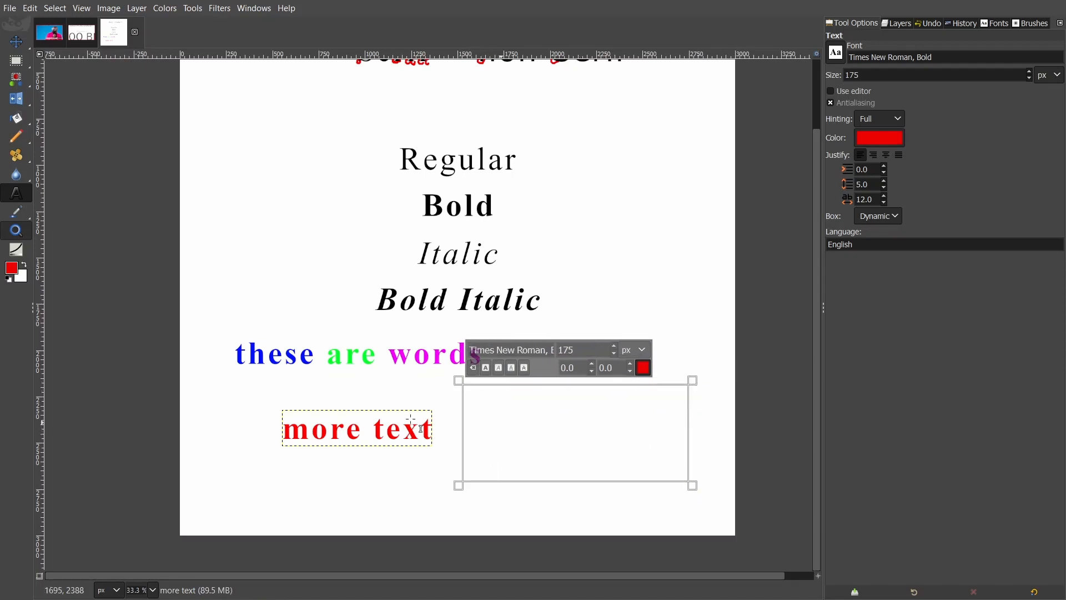
click(330, 422)
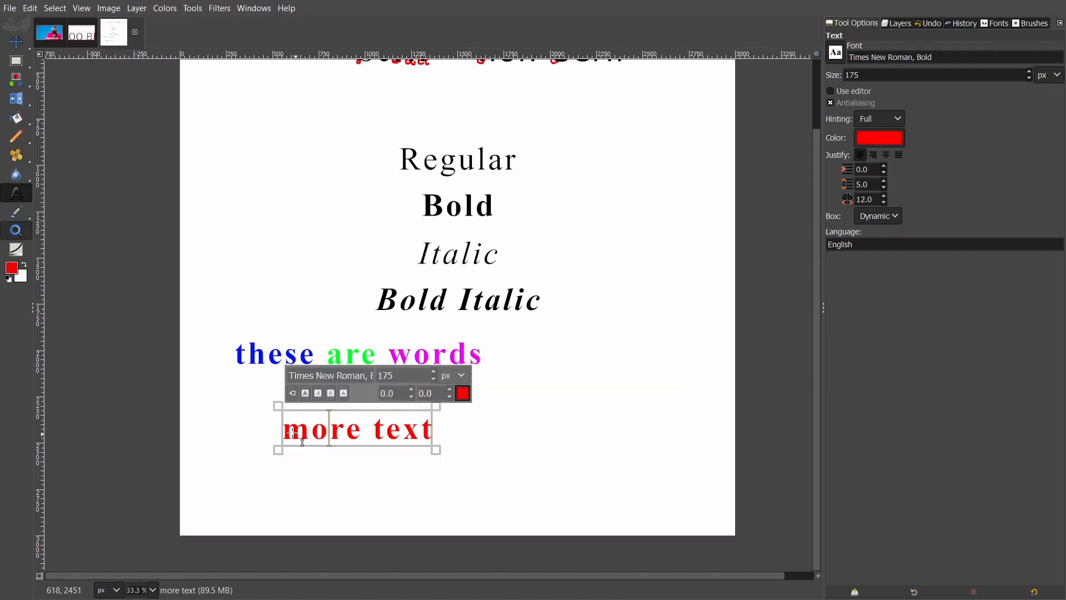
drag(294, 433, 452, 457)
click(517, 383)
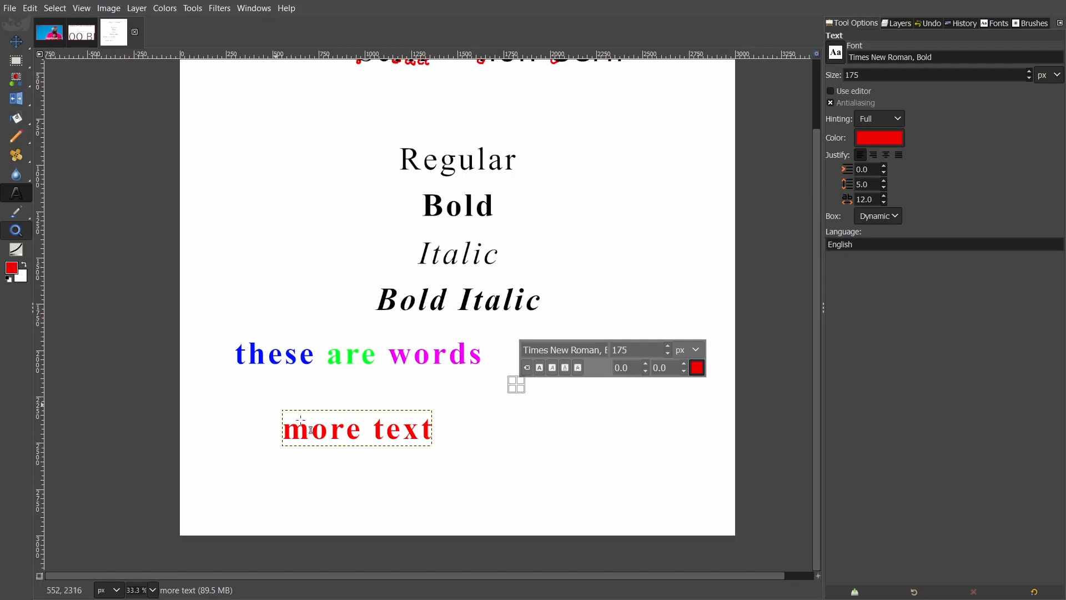
Select all the characters of "more text" and set the foreground color to dark gray (363636)
click(330, 435)
key(ctrl+a)
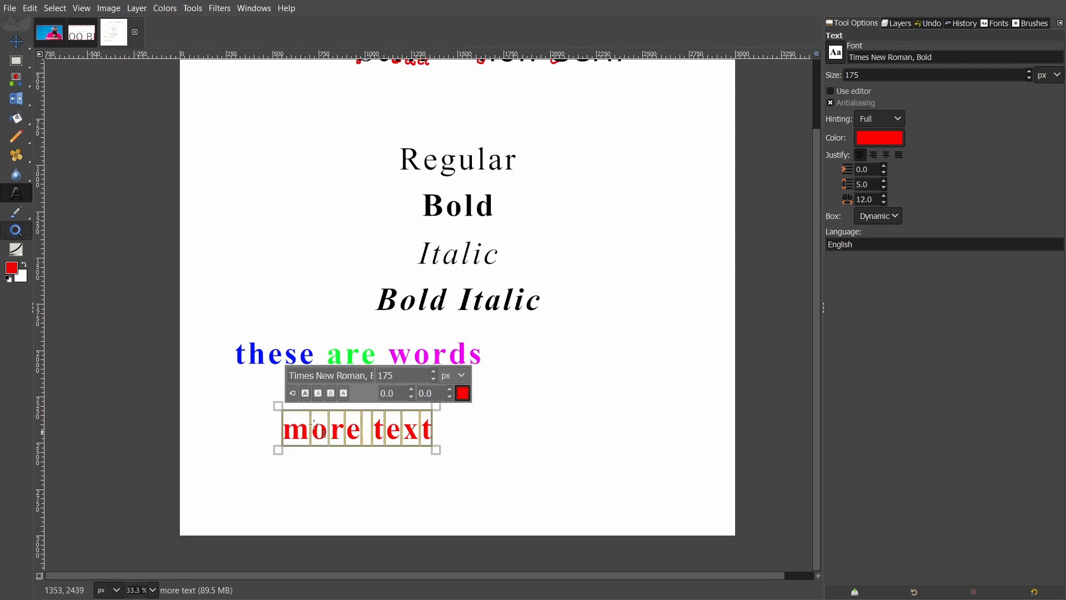
click(12, 269)
drag(555, 159, 513, 184)
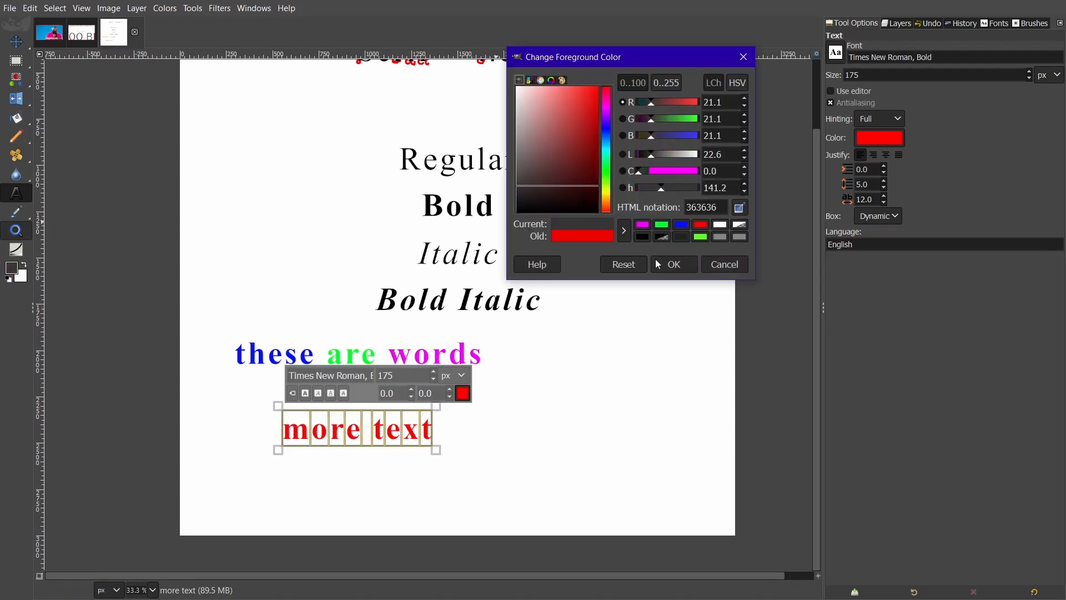
click(674, 264)
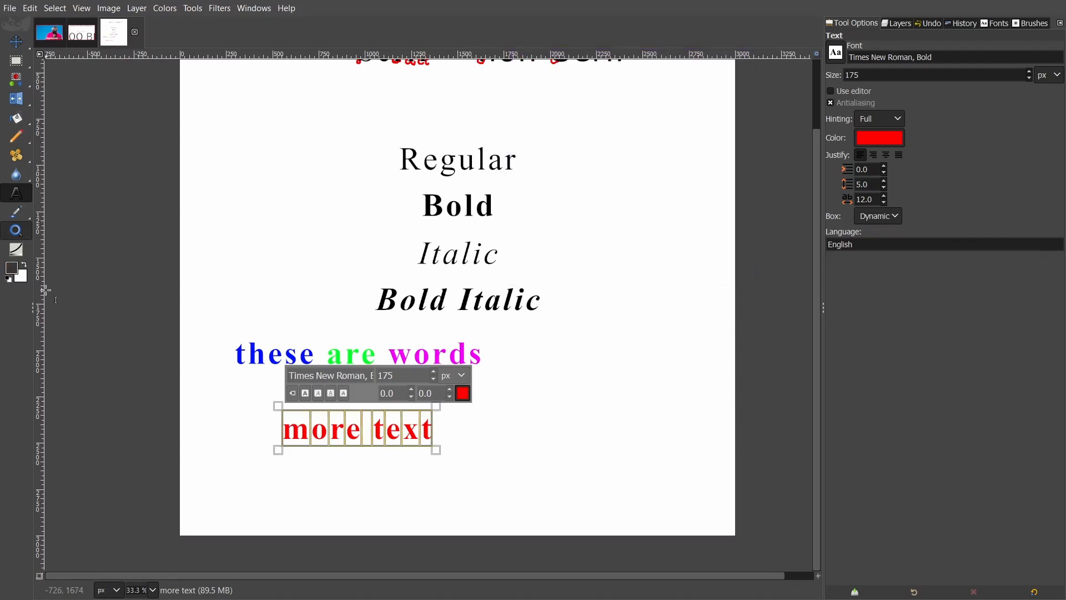
Set the Text tool's color for "more text" to blue (0016ff), and recolor its selected characters black
click(870, 146)
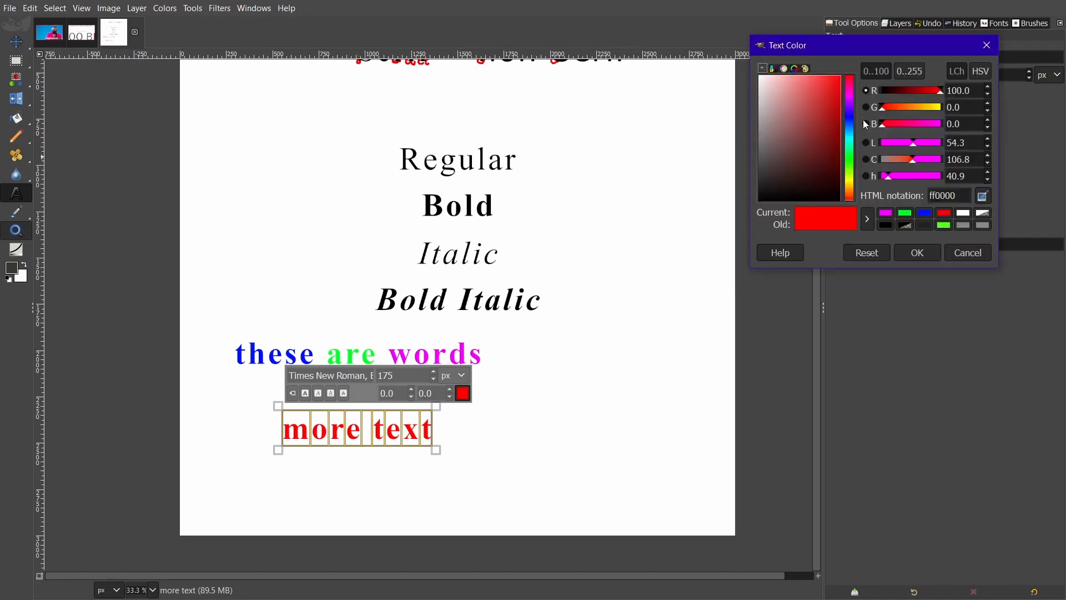
drag(876, 45, 883, 244)
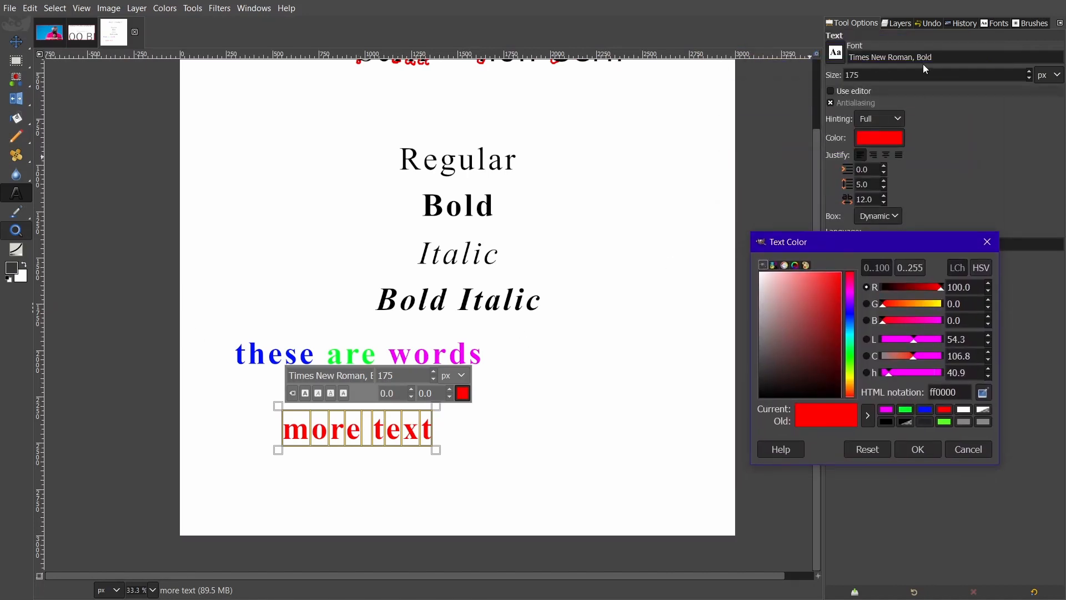
click(853, 334)
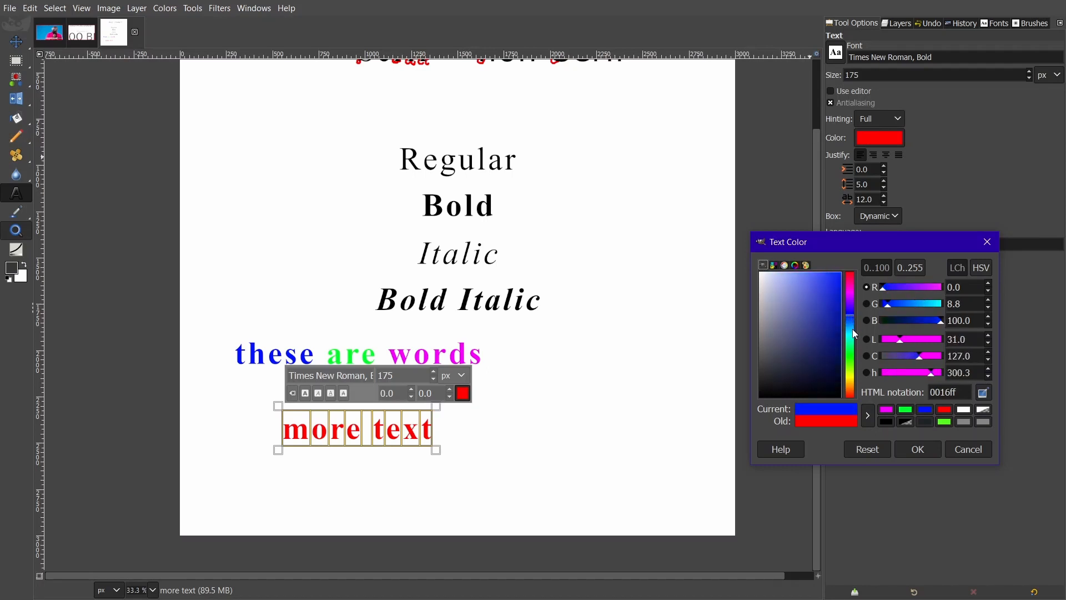
click(909, 443)
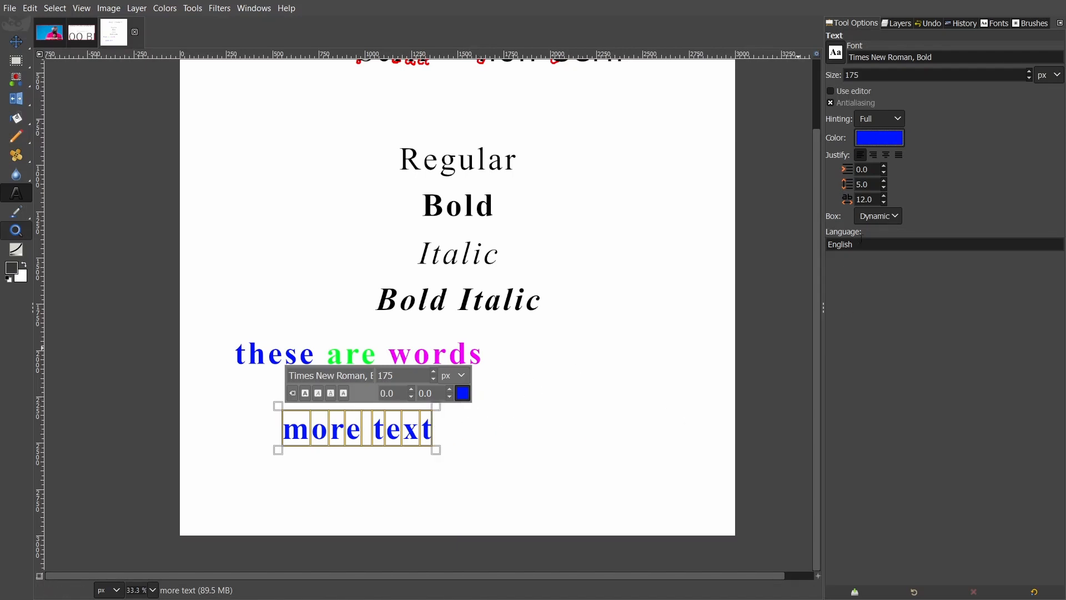
click(464, 393)
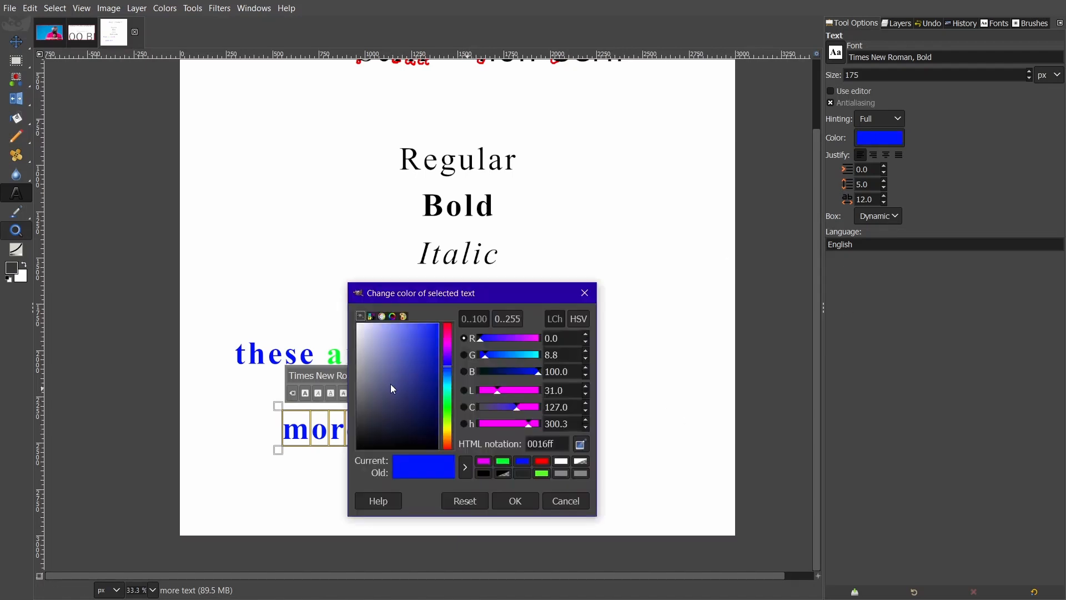
click(515, 501)
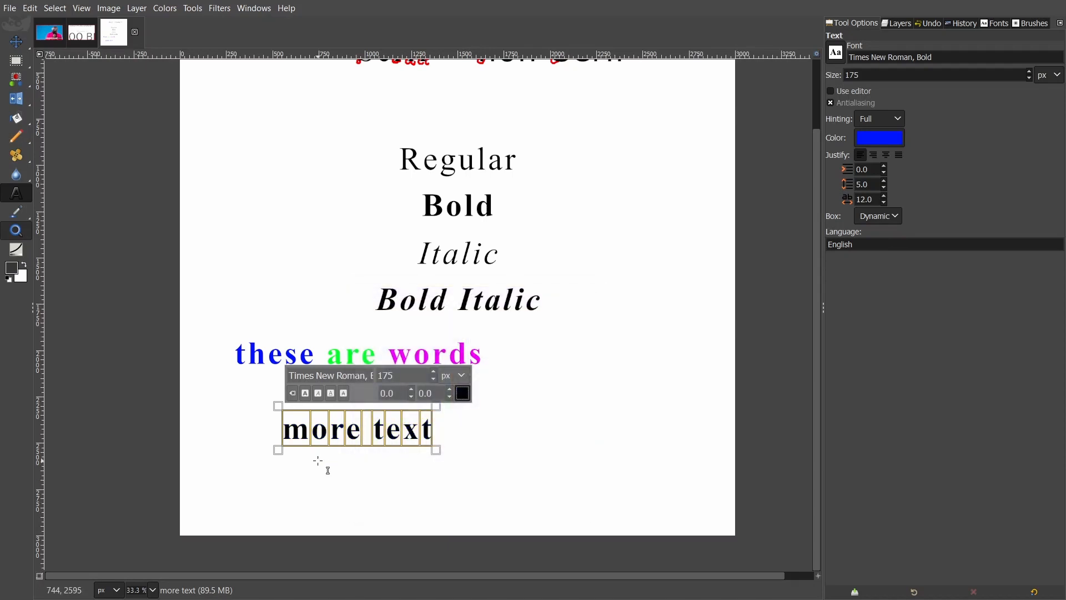
Break "more text" into two lines before the word "text", trying a tab at that place first
scroll(328, 471, up, 2)
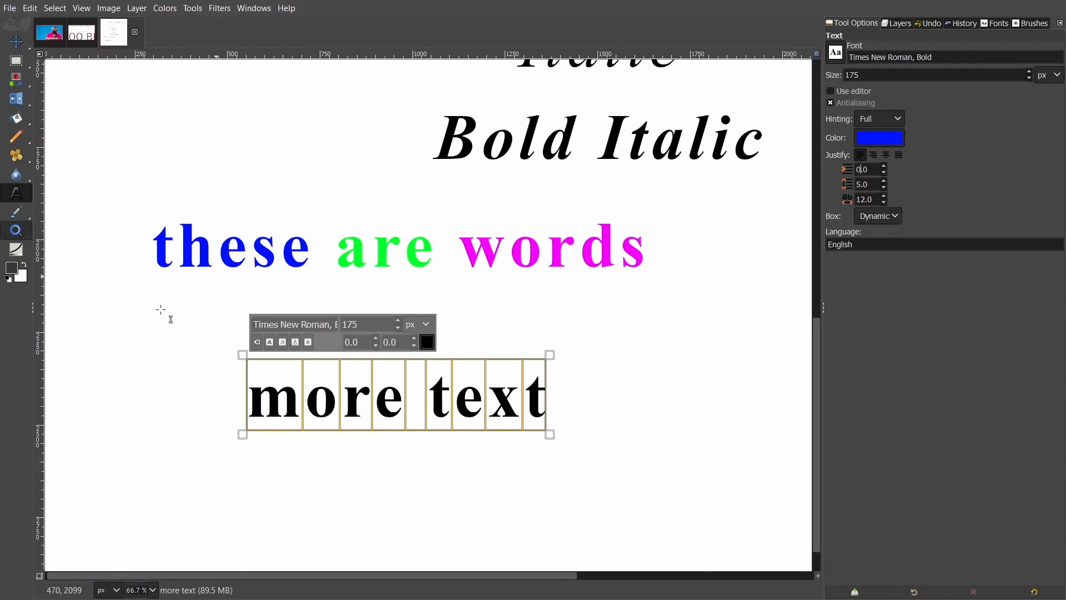
click(344, 414)
click(427, 408)
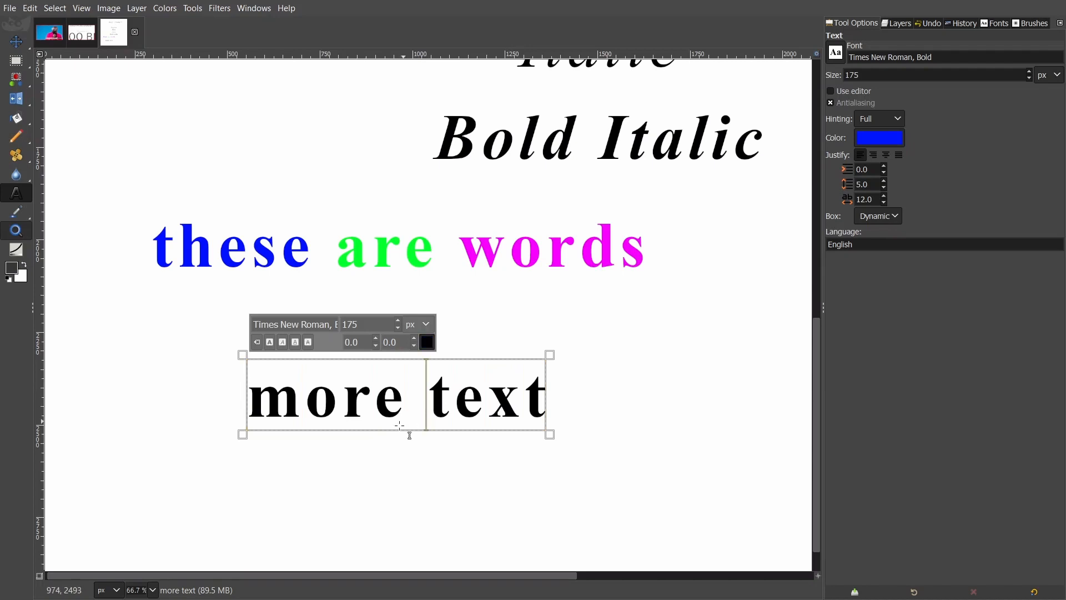
key(Tab)
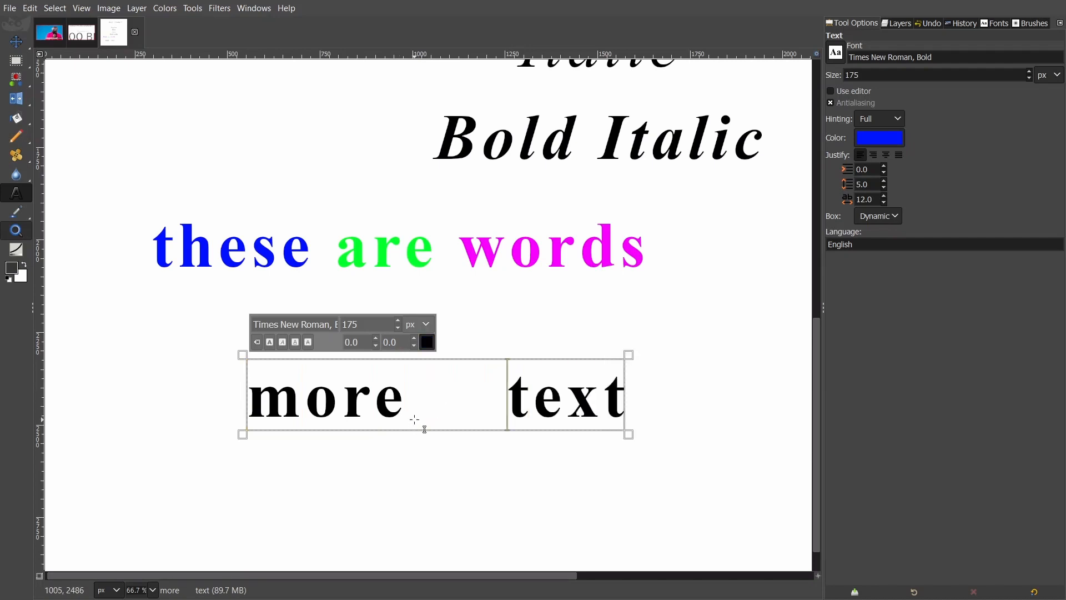
key(BackSpace)
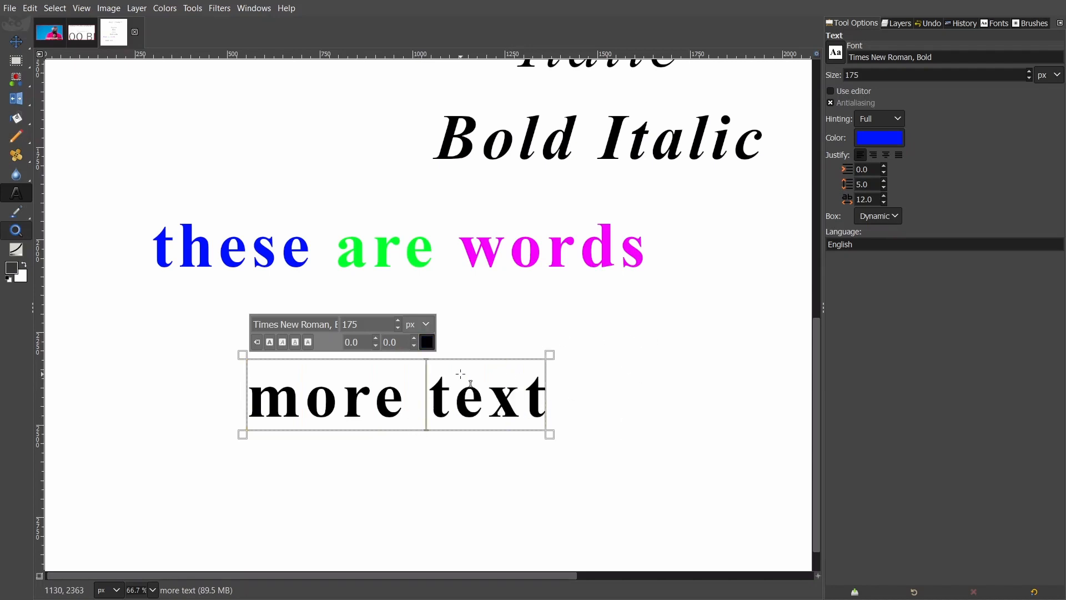
key(Return)
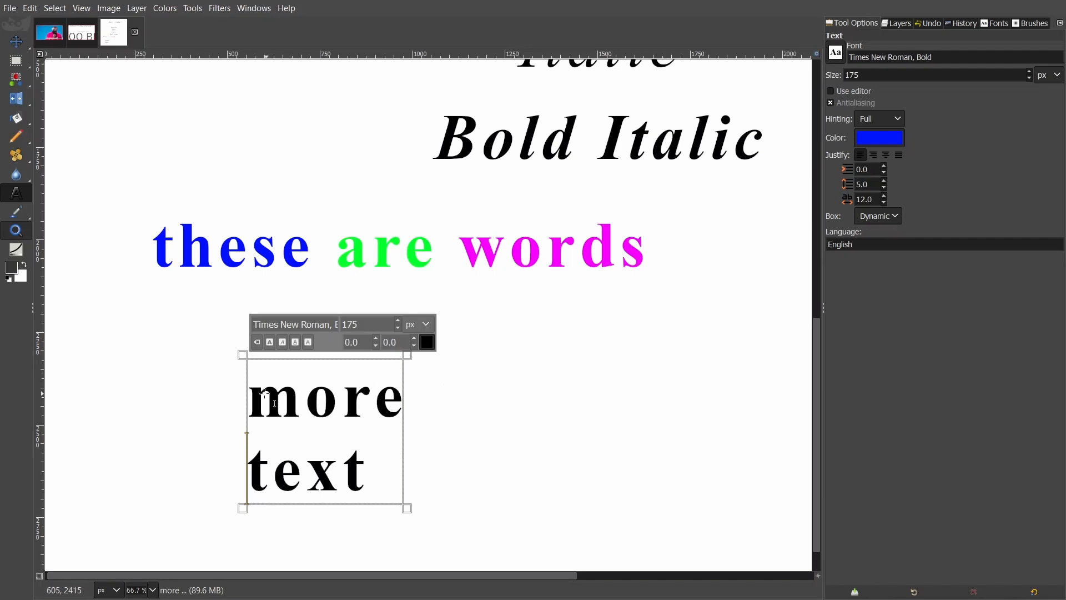
Select both lines of "more text" and raise their line spacing to 118
drag(265, 394, 381, 476)
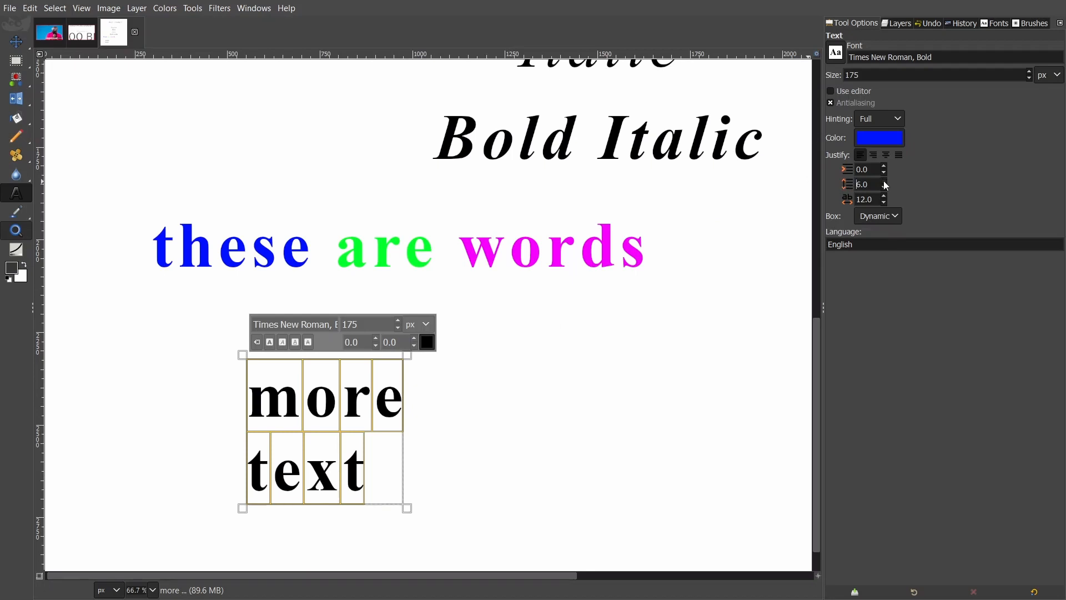
scroll(885, 183, up, 11)
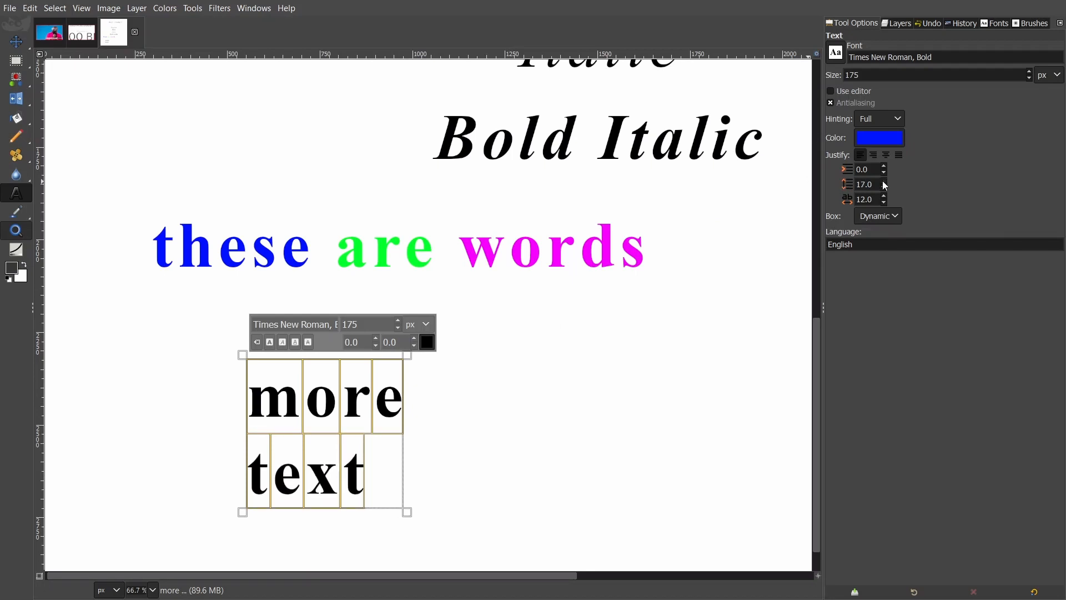
scroll(885, 185, up, 20)
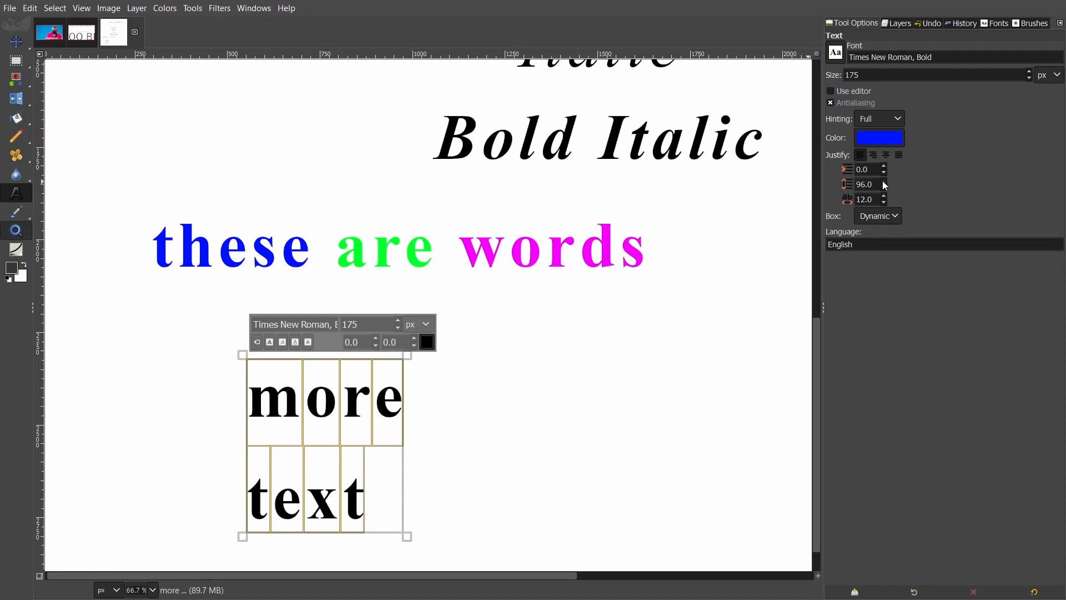
scroll(885, 185, up, 20)
scroll(380, 235, down, 1)
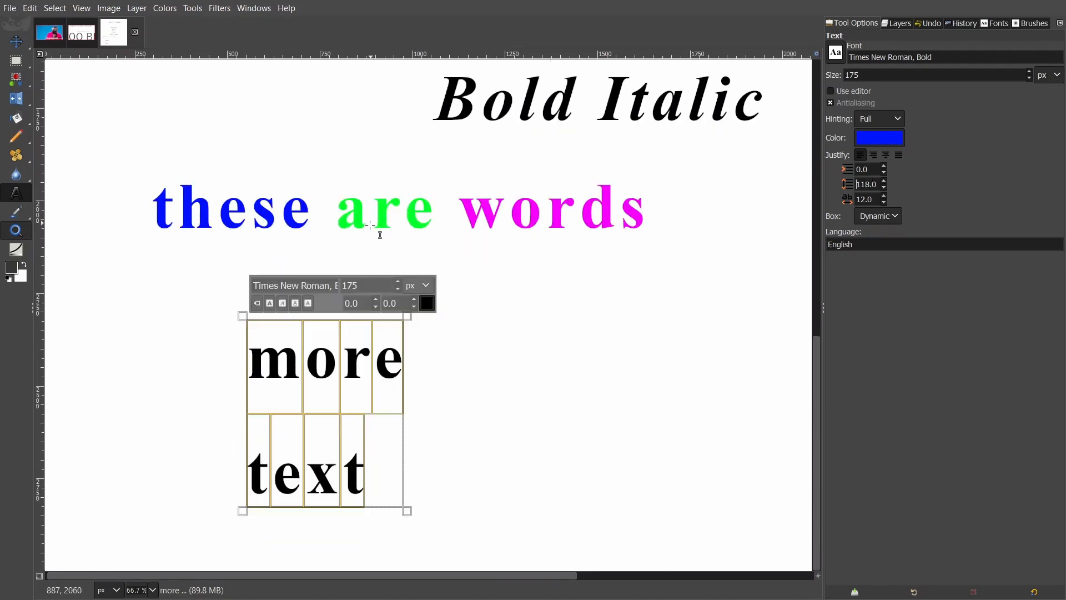
Tighten the line spacing of "more text" to -7, and settle it at 5
scroll(331, 402, down, 2)
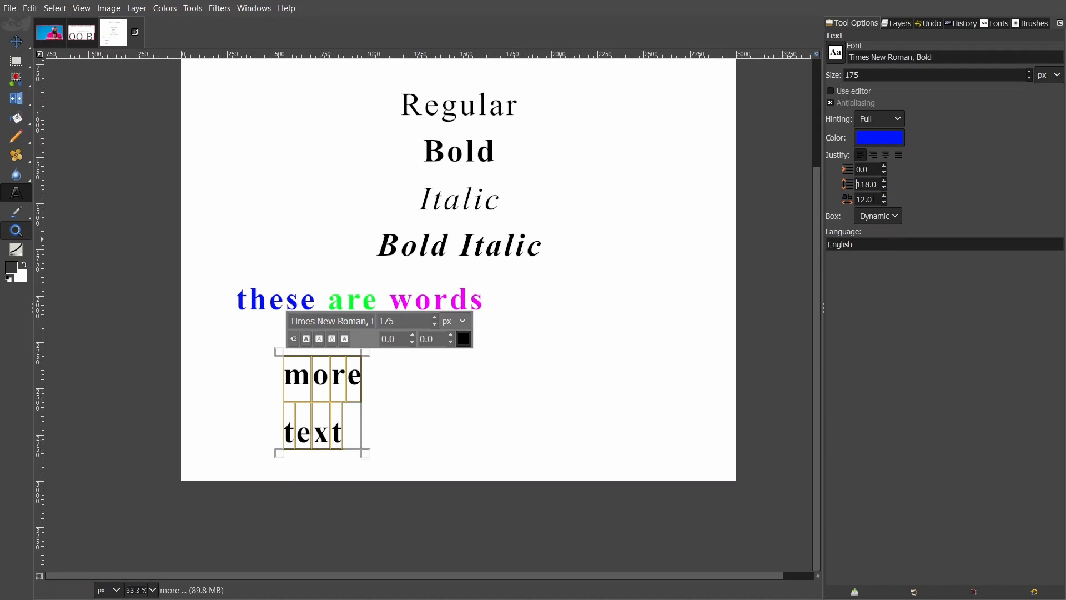
double_click(857, 184)
text(-7)
key(Return)
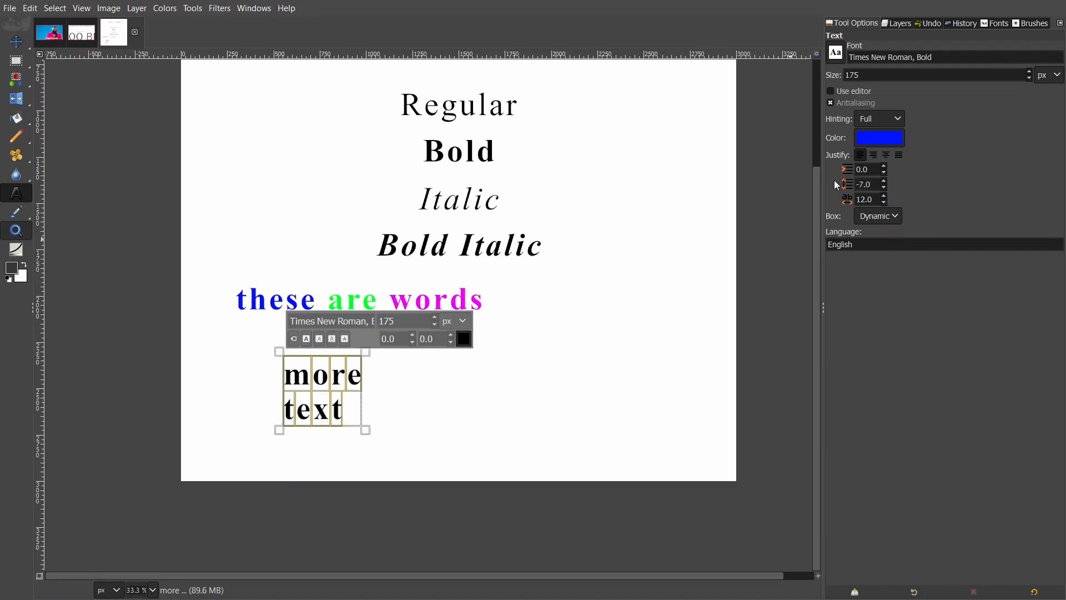
scroll(296, 415, up, 1)
scroll(287, 412, up, 1)
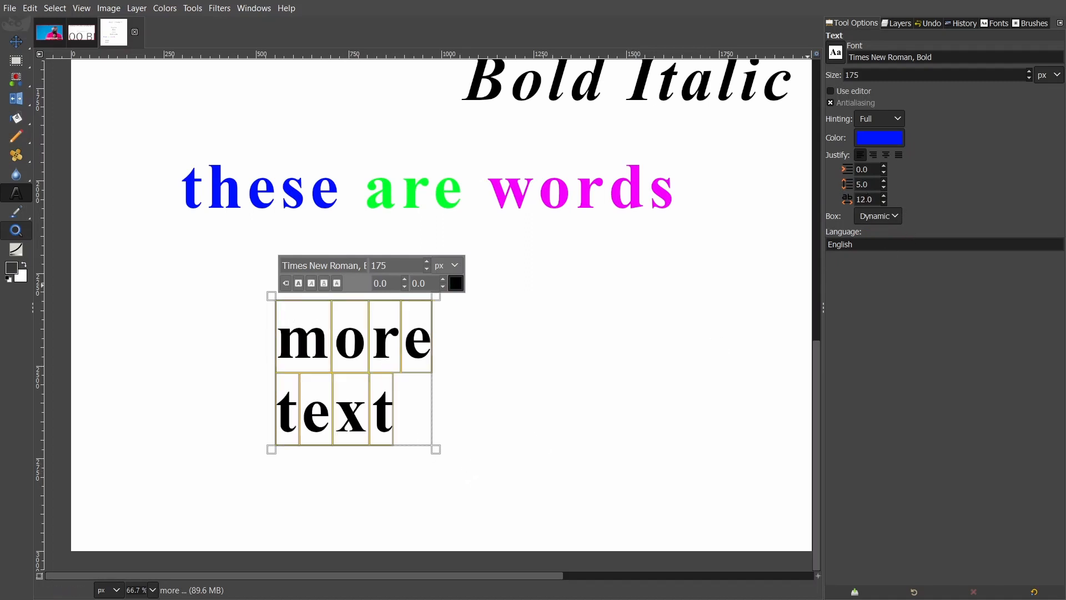
Increase the letter spacing of "more text" to 18, and widen it up to 160
double_click(861, 199)
text(18)
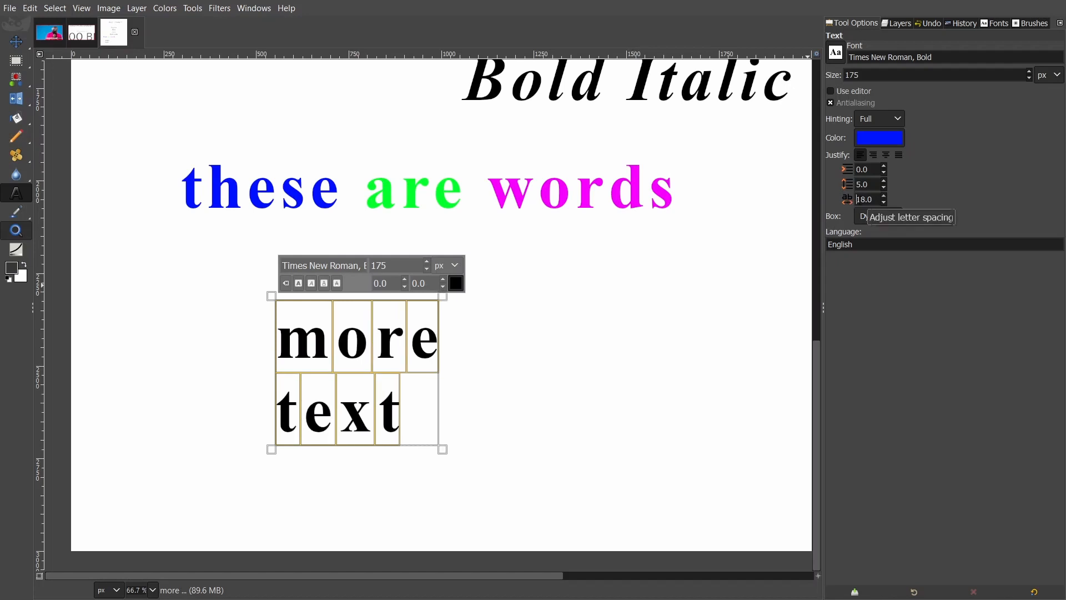
scroll(884, 197, up, 12)
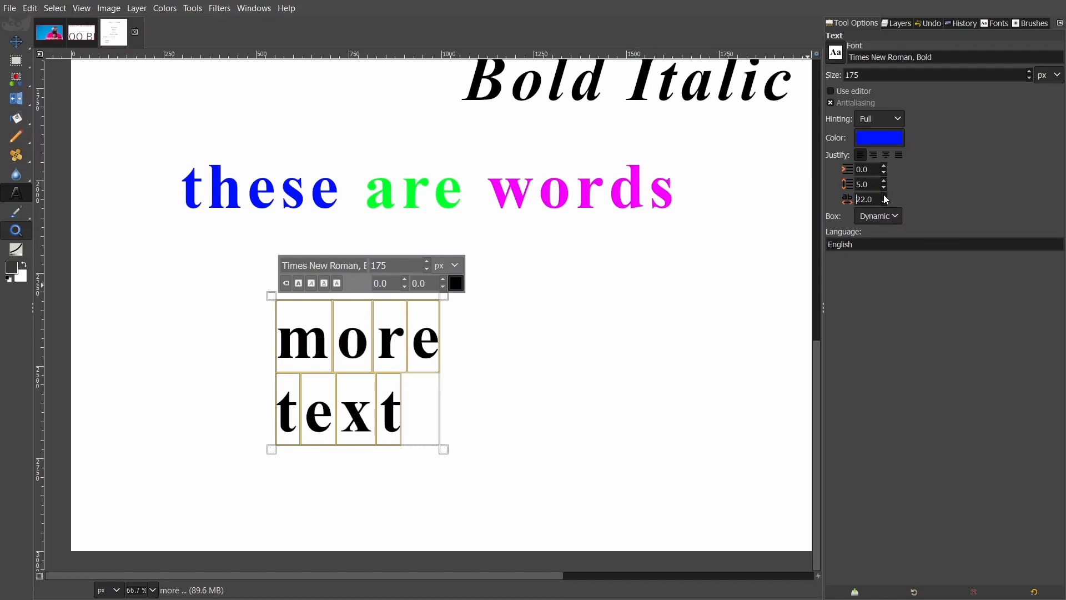
scroll(887, 198, up, 20)
scroll(886, 199, up, 10)
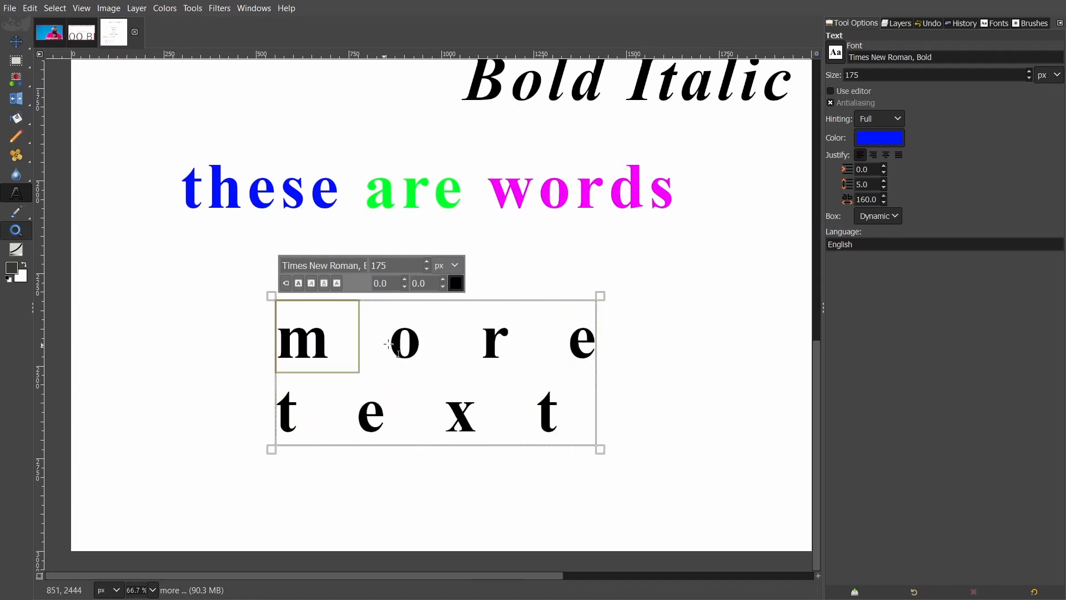
Select all the characters of "more text" and set their letter spacing to -11
click(553, 340)
click(369, 340)
key(Left)
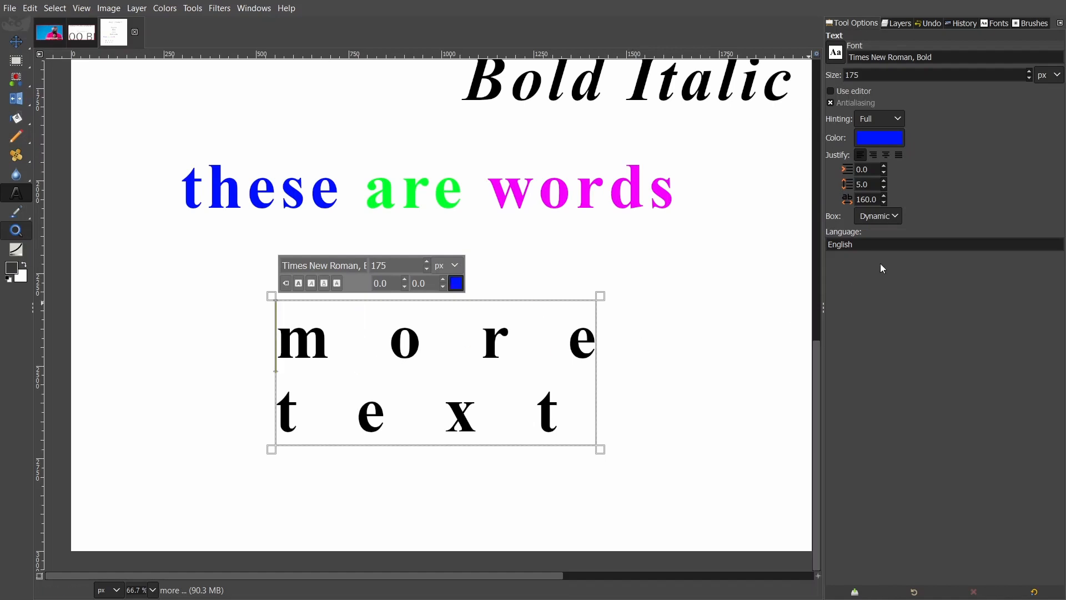
key(ctrl+a)
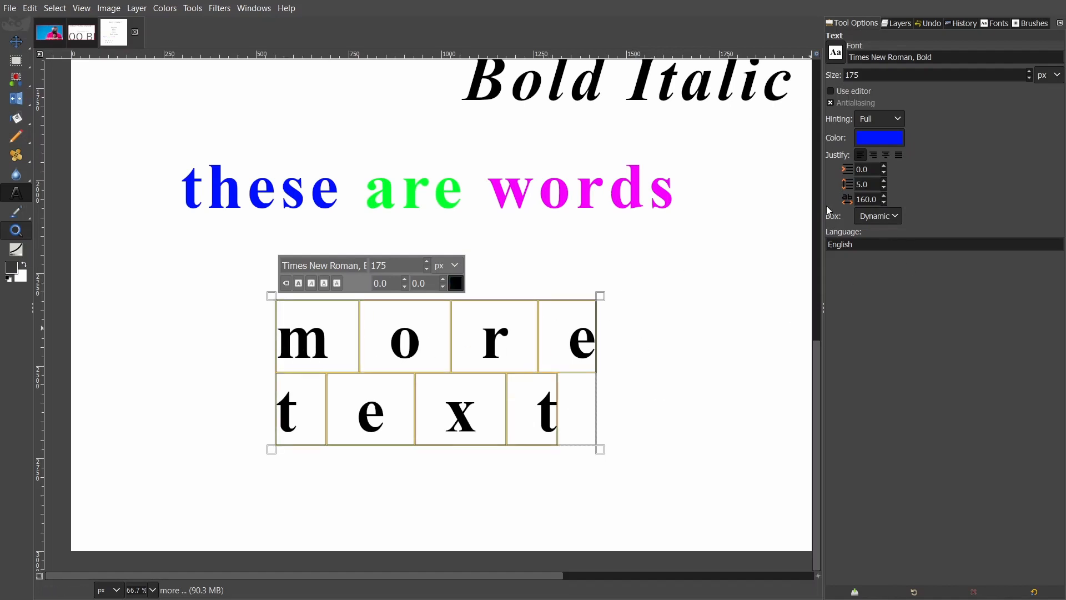
drag(869, 199, 811, 200)
text(-11)
key(Return)
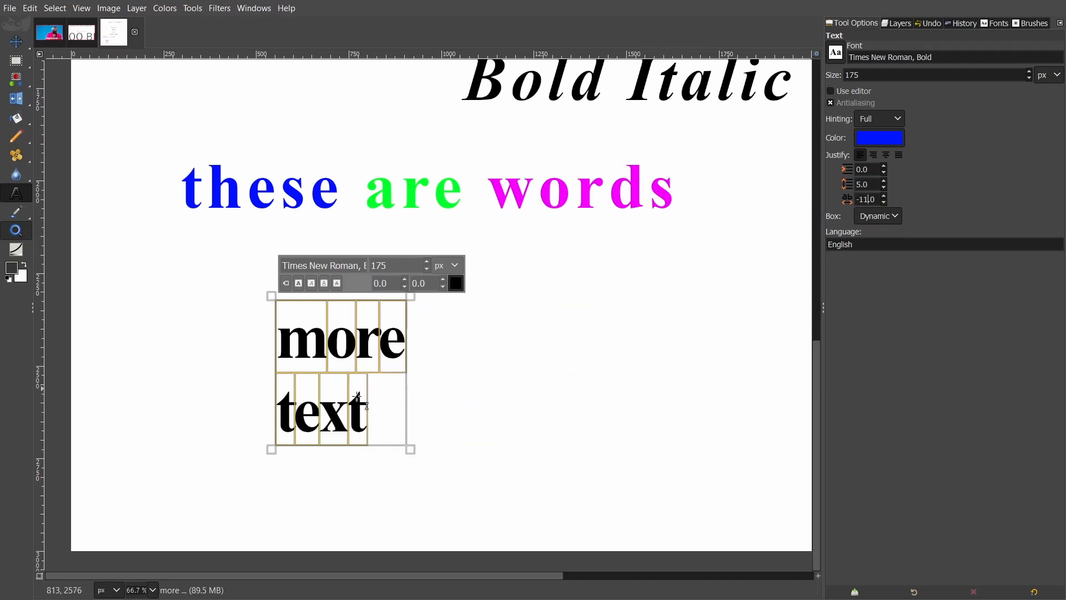
Place the cursor within the word "more" and set the text's letter spacing to 11
click(391, 413)
click(353, 337)
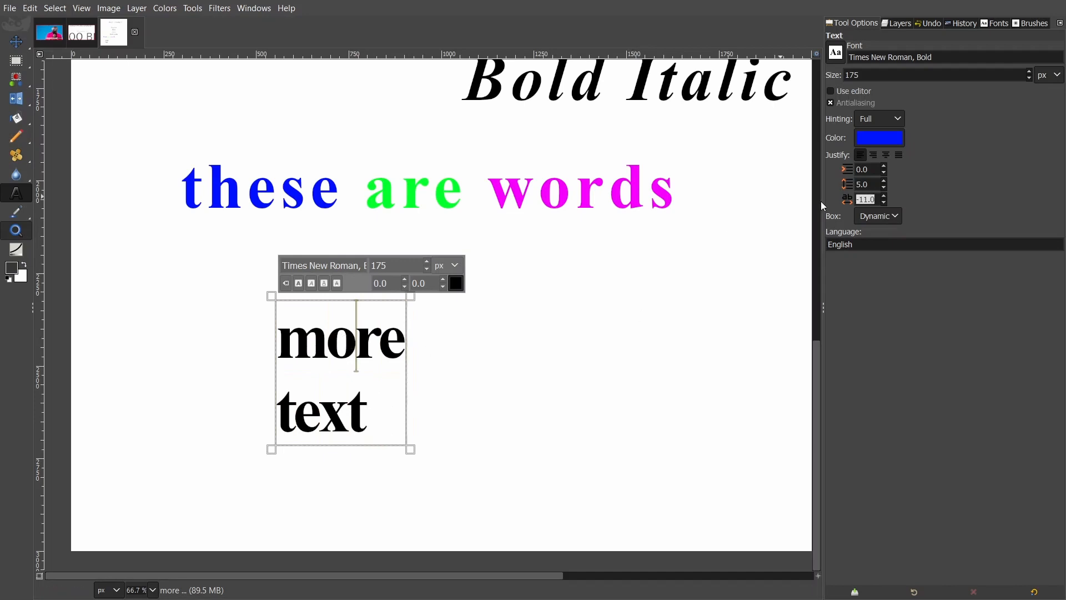
text(11.0)
key(Return)
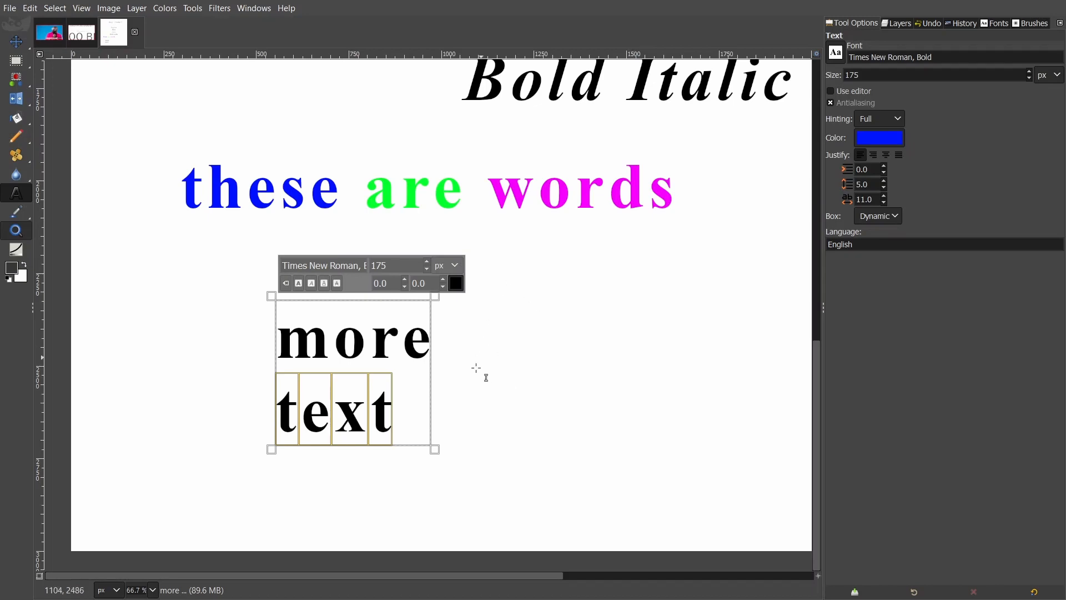
Check the Text tool's box mode choices and keep Dynamic for "more text"
scroll(290, 301, down, 1)
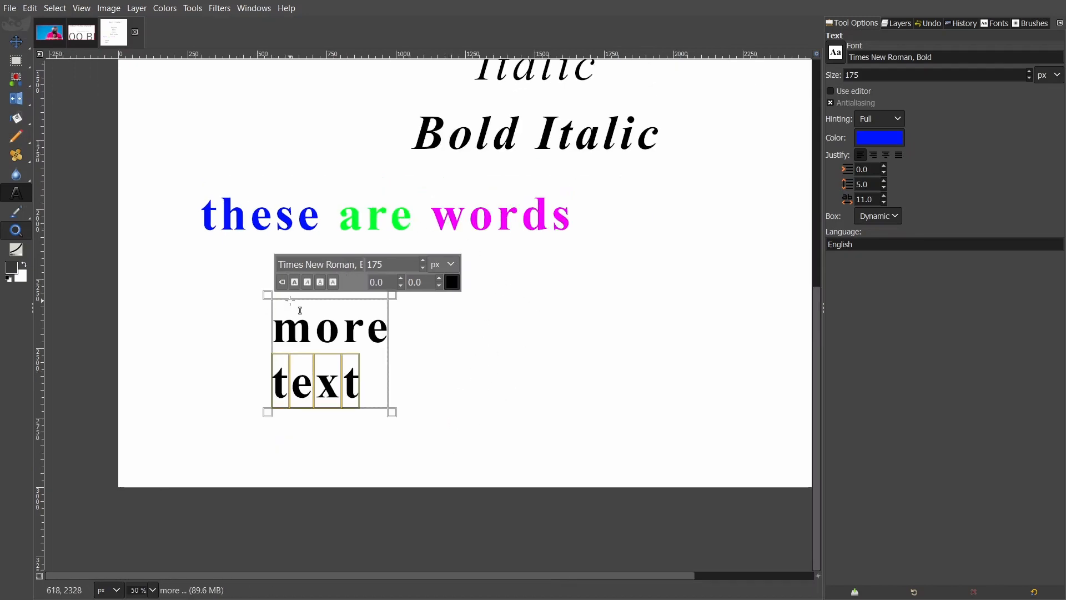
scroll(300, 305, right, 3)
scroll(317, 303, up, 8)
scroll(523, 292, down, 4)
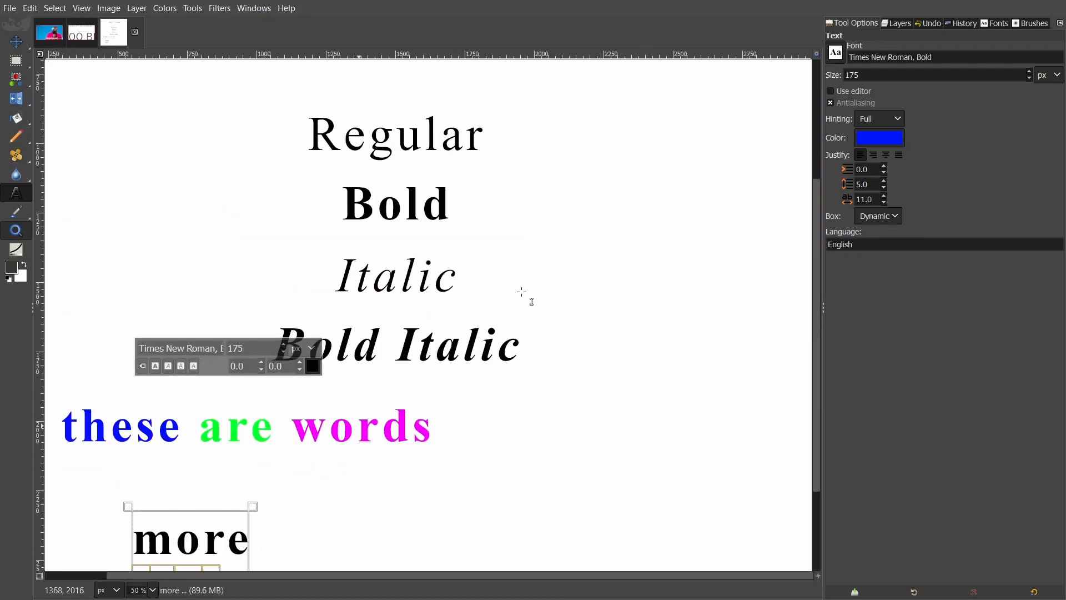
click(887, 222)
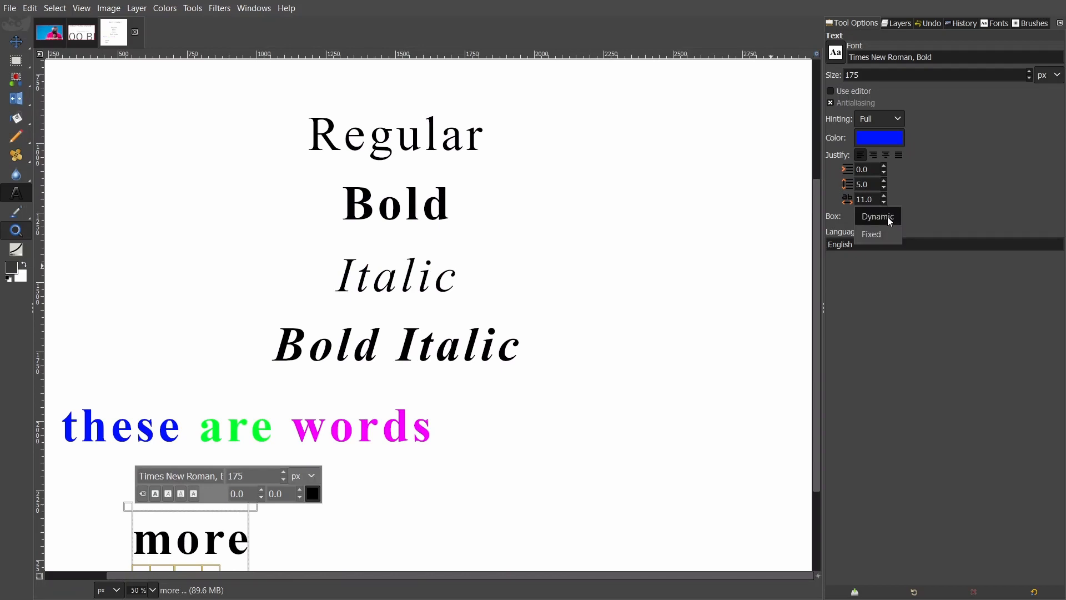
click(881, 217)
scroll(556, 226, down, 3)
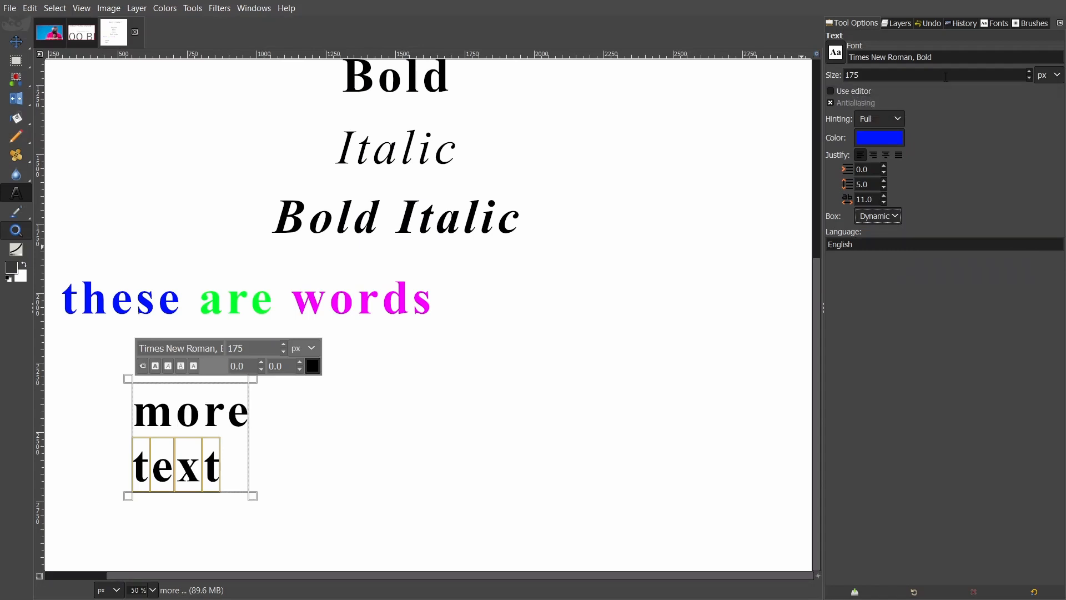
Change the font size unit of "more text" to typographic points, set the size to 12, and inspect the text up close
click(1057, 82)
click(1052, 77)
click(1057, 82)
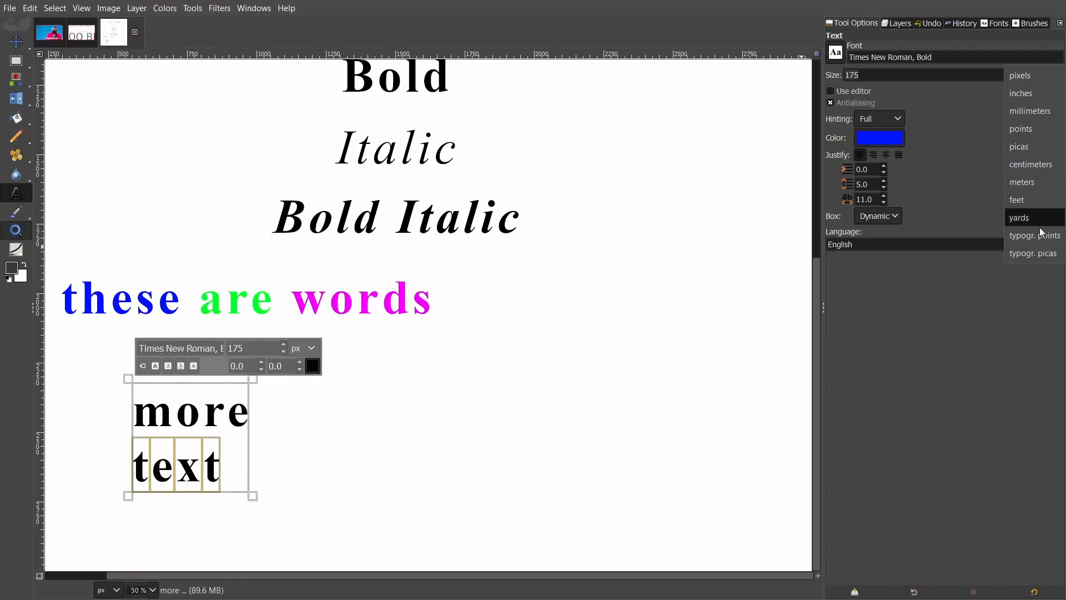
click(1037, 237)
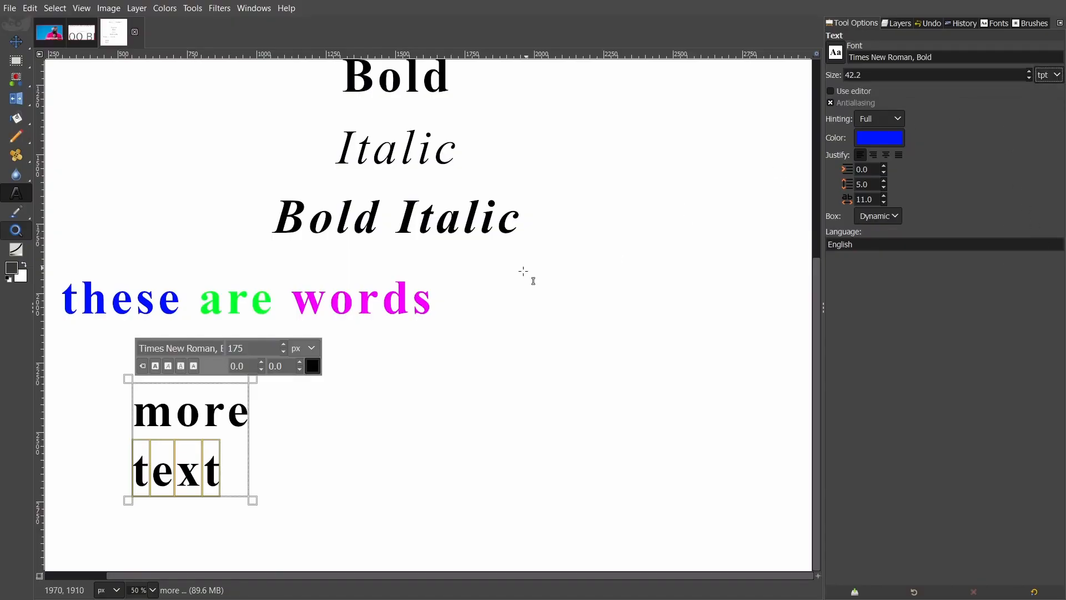
click(853, 76)
drag(861, 78, 803, 80)
text(12)
key(Return)
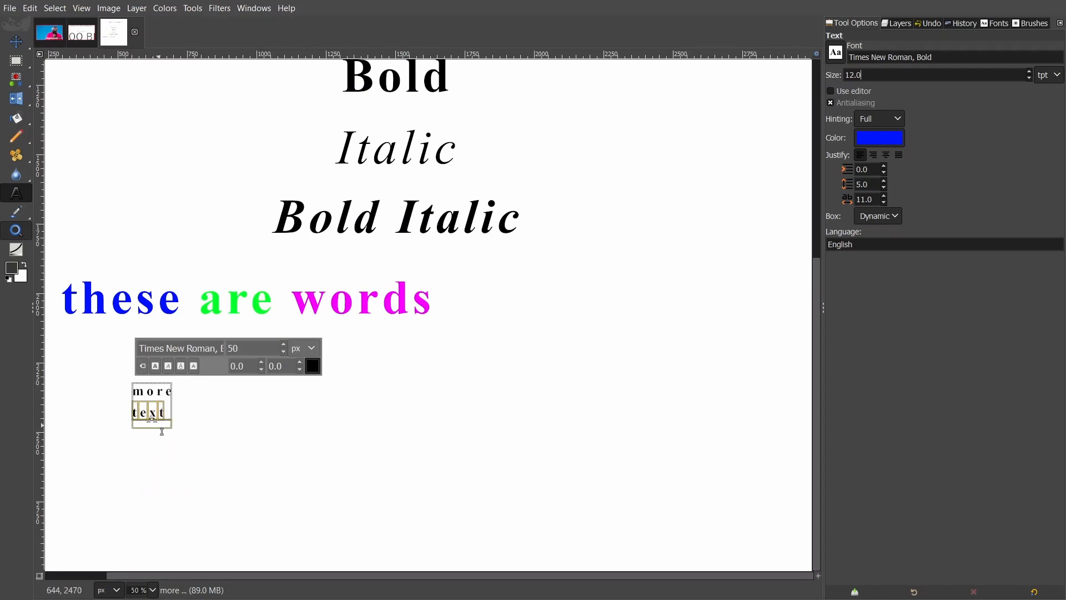
ctrl+scroll(116, 404, up, 2)
ctrl+scroll(115, 404, up, 2)
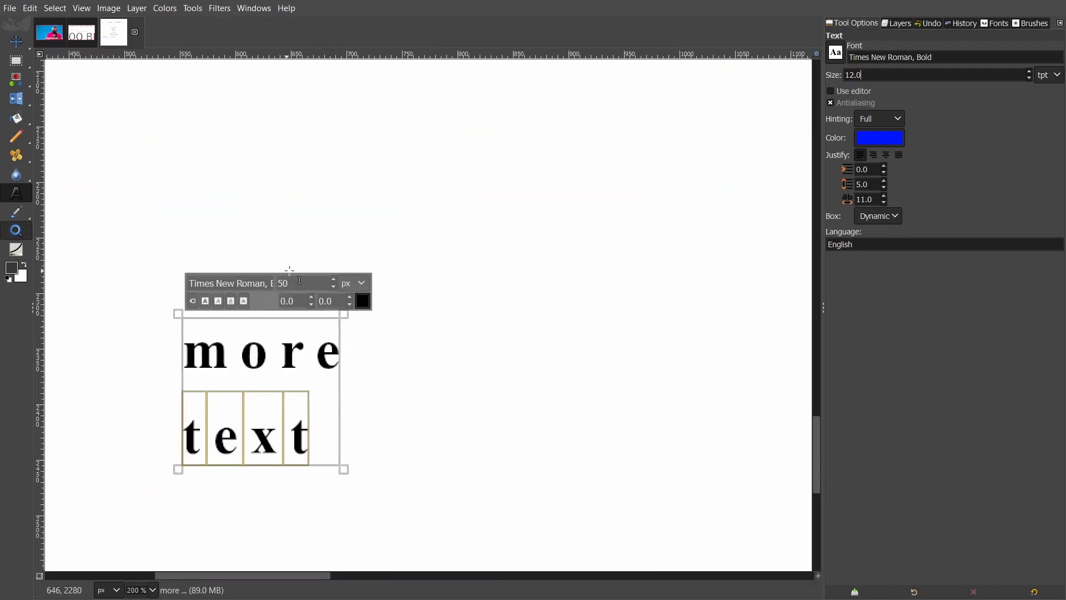
ctrl+scroll(143, 296, down, 4)
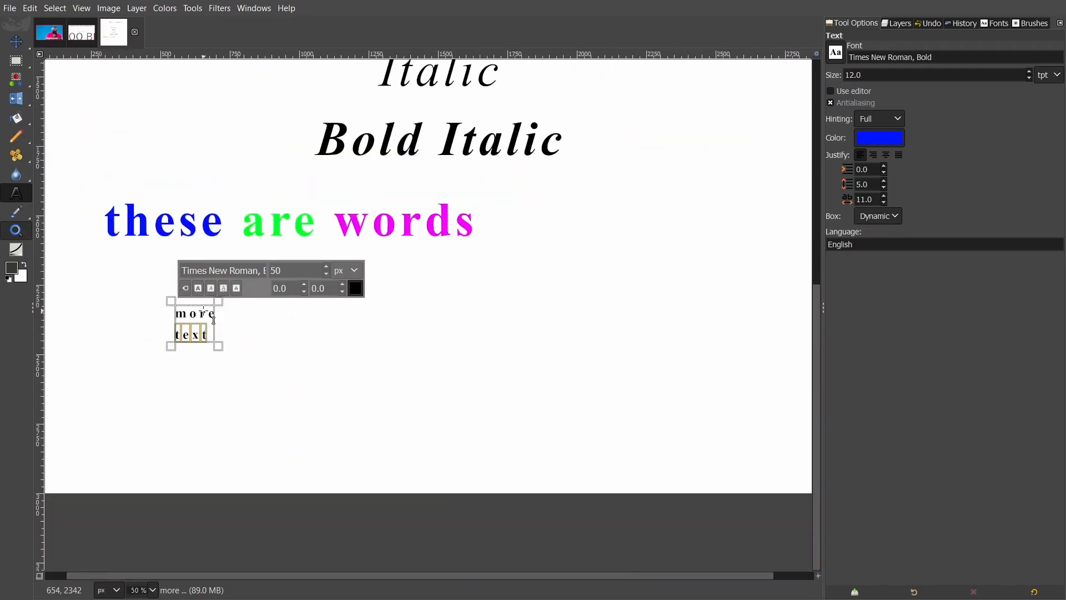
Switch the font size unit of "more text" to pixels, set the size to 175, and stop editing that text
click(1049, 74)
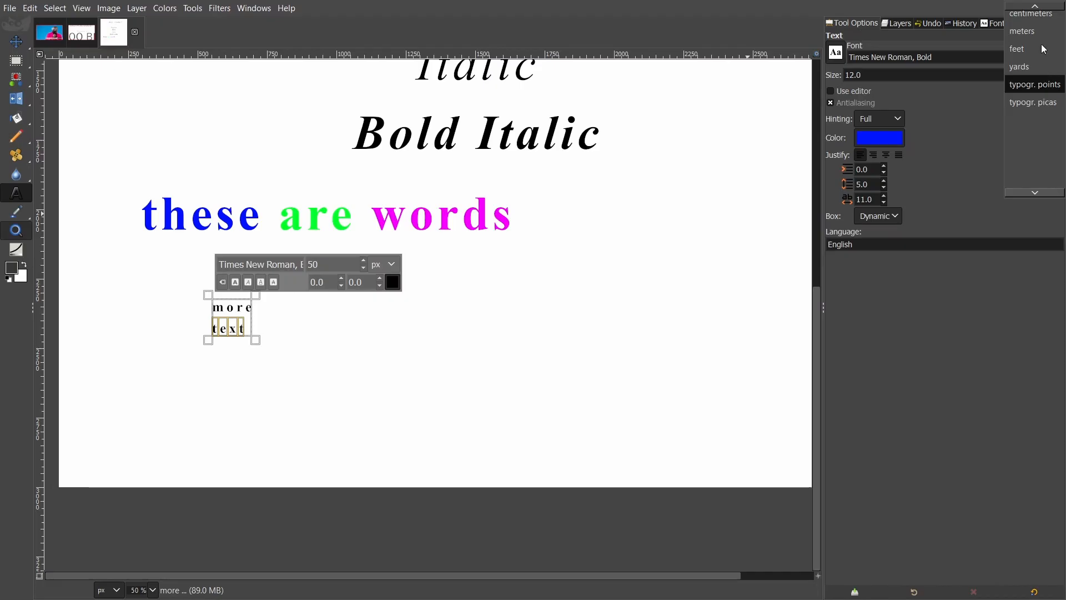
click(1036, 11)
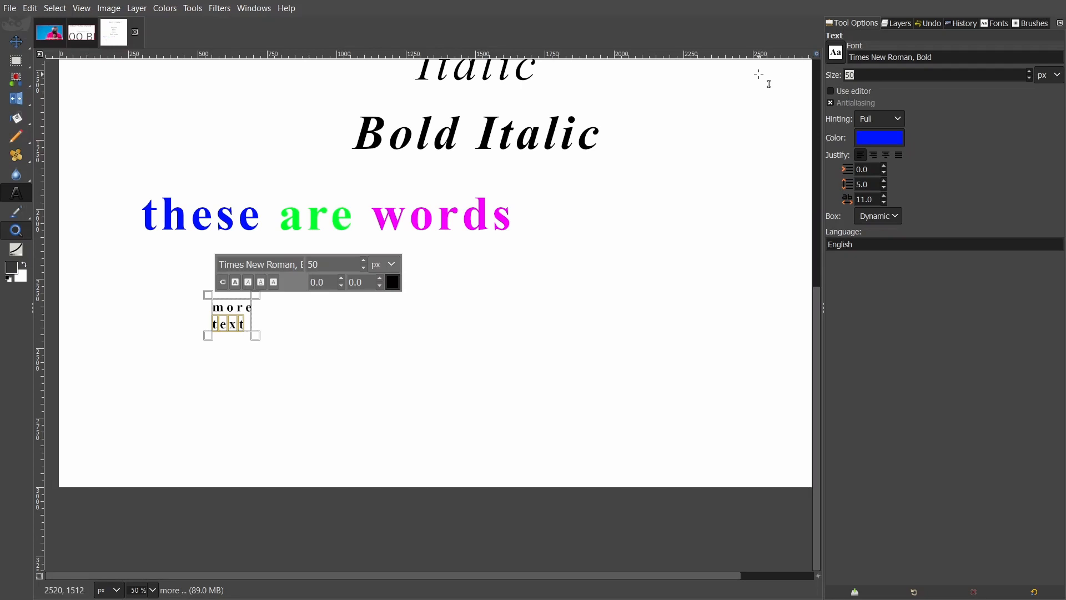
key(Return)
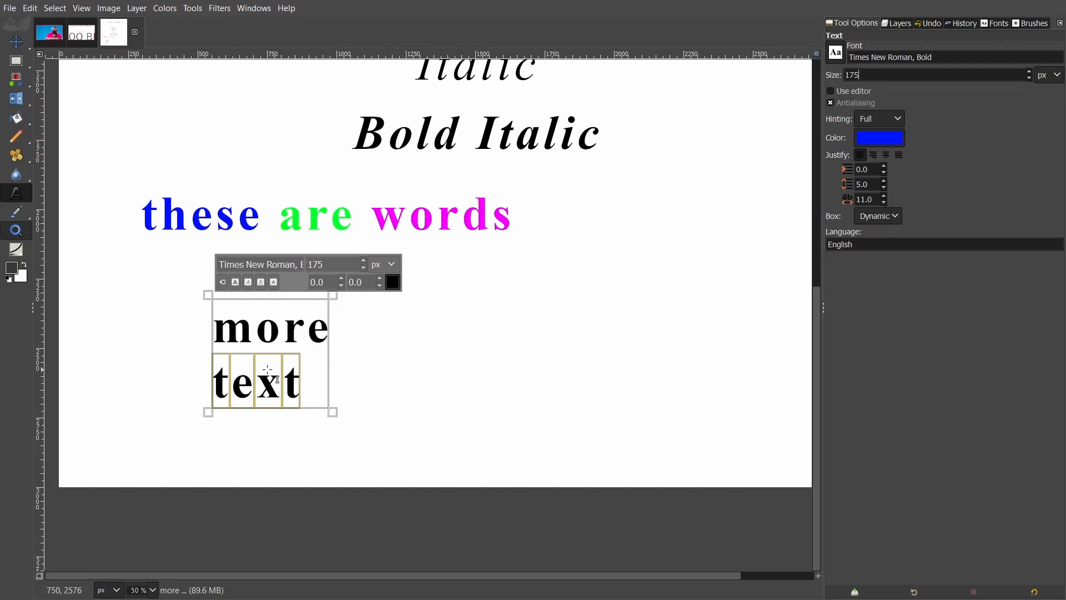
click(362, 332)
scroll(362, 332, down, 2)
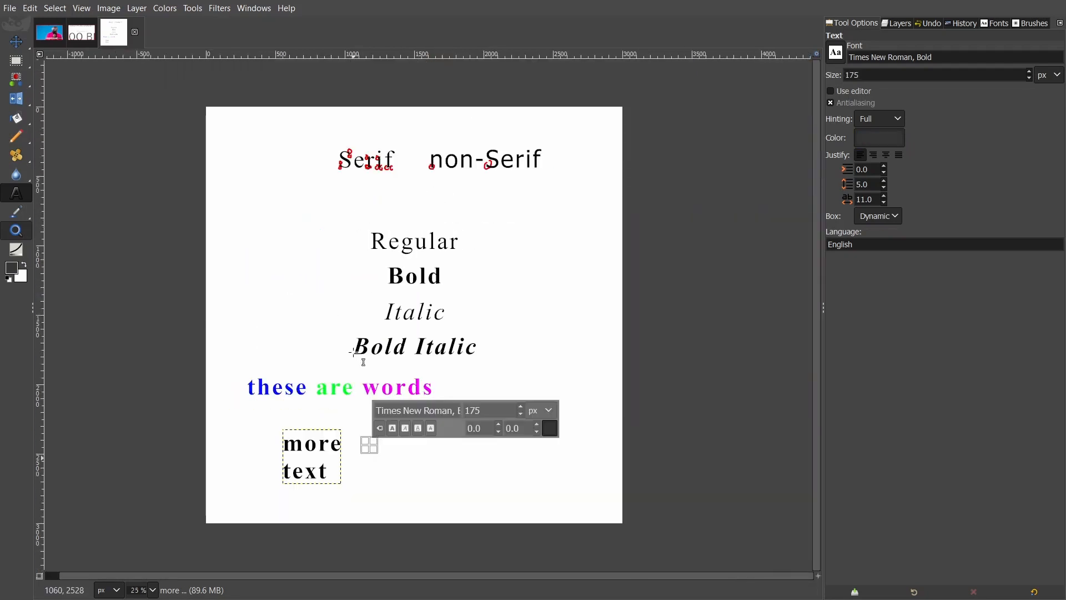